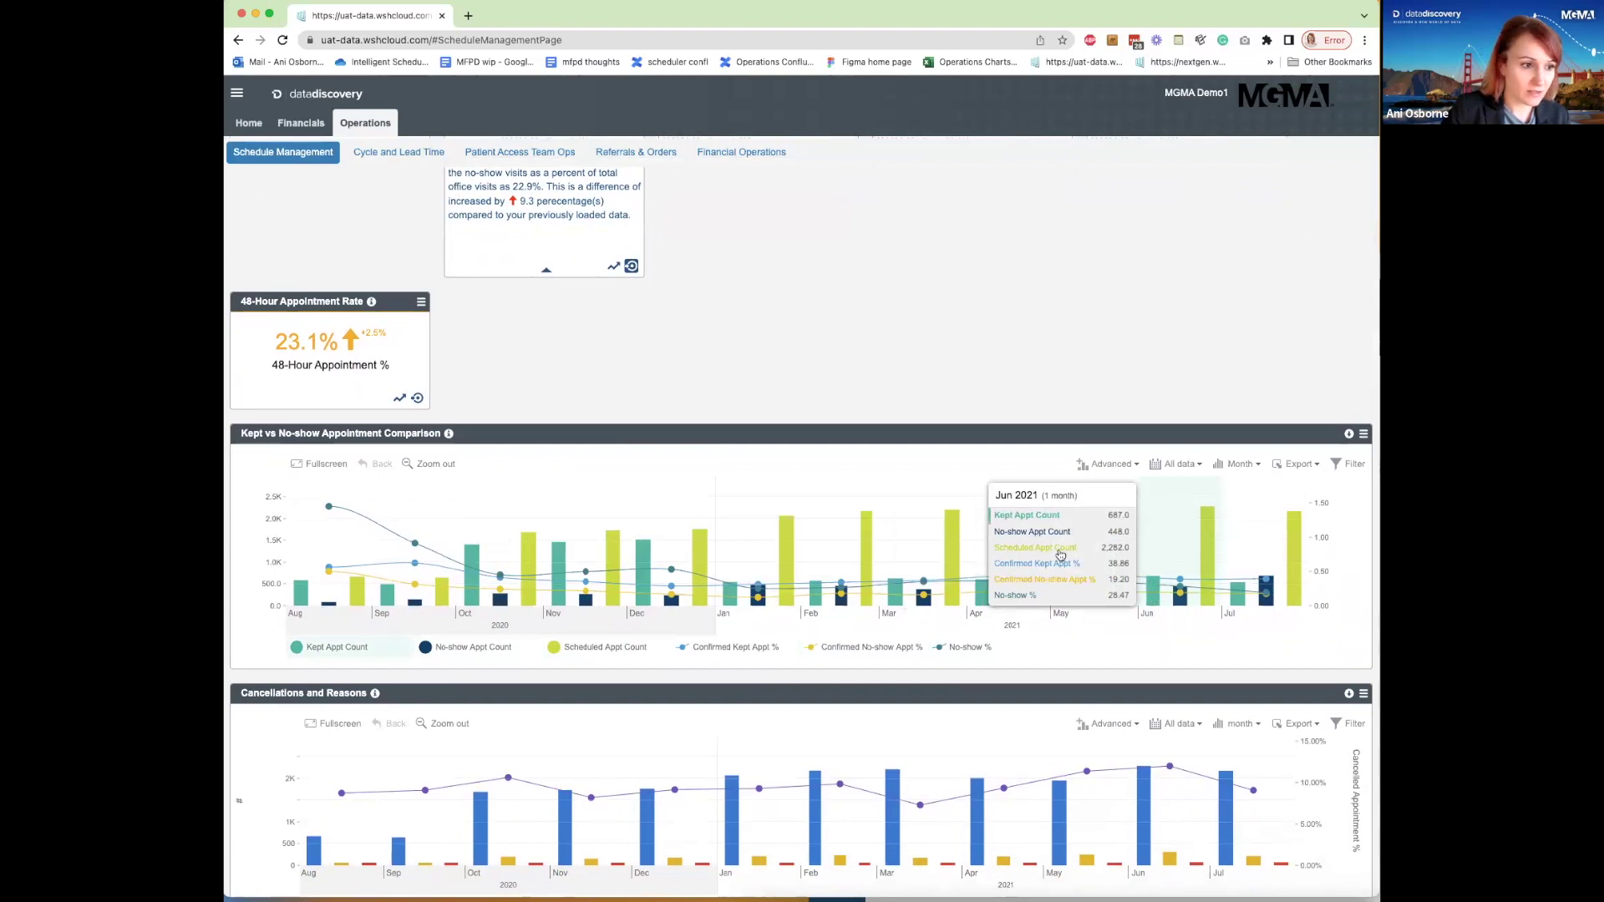
- Break down June 2021 in the Kept vs No-show Appointment Comparison chart by Practice
scroll(289, 431, down, 1)
scroll(289, 431, down, 3)
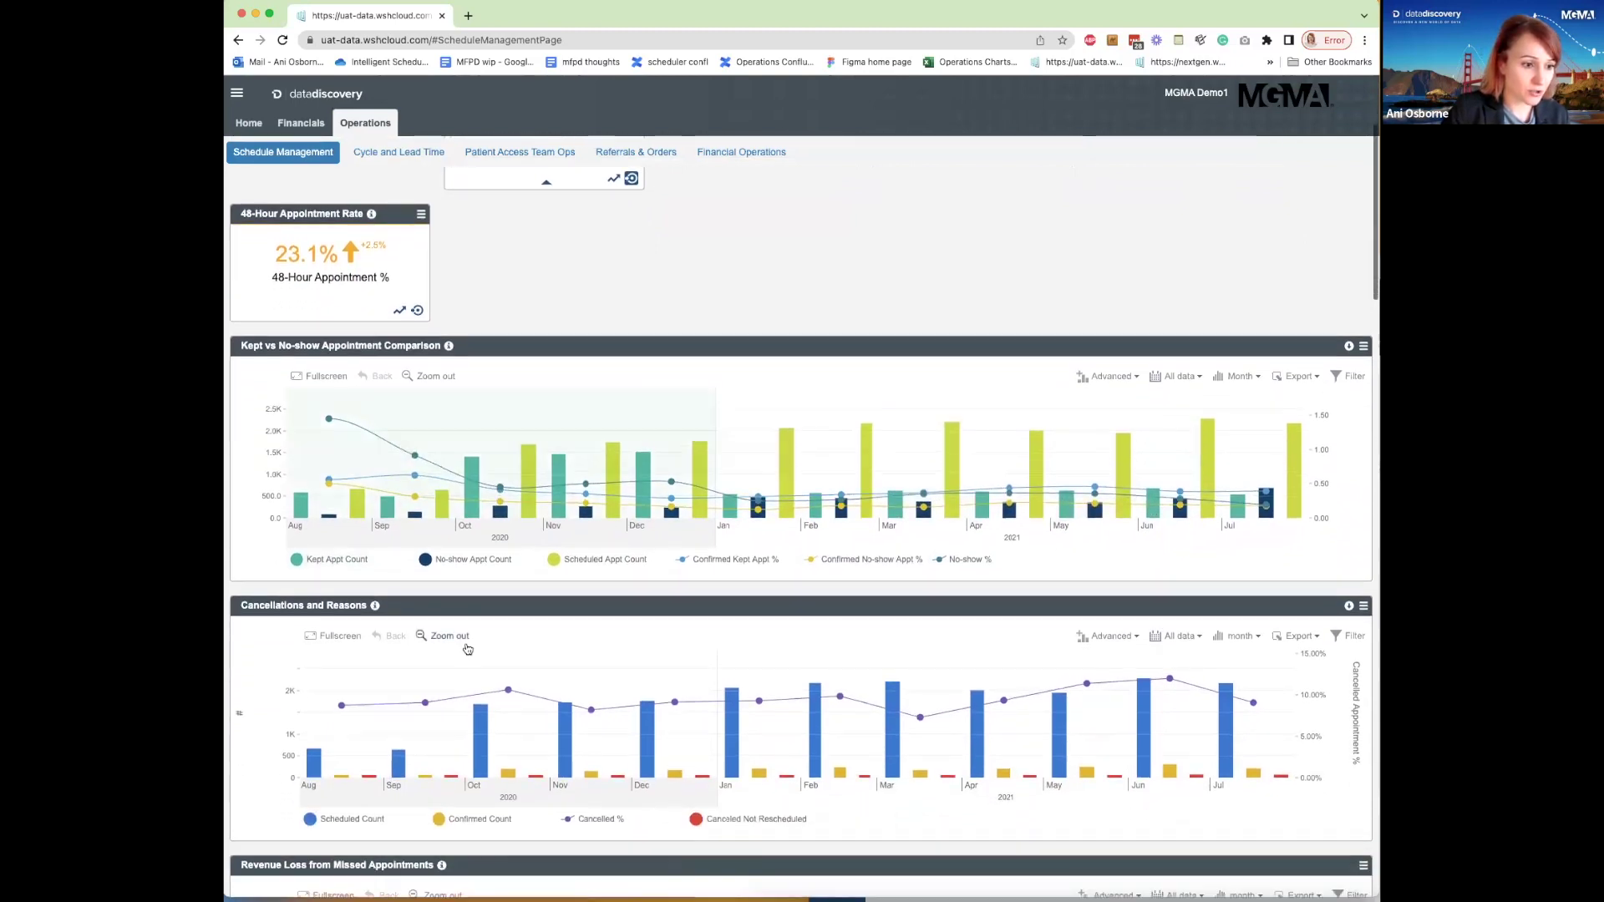
scroll(393, 631, down, 2)
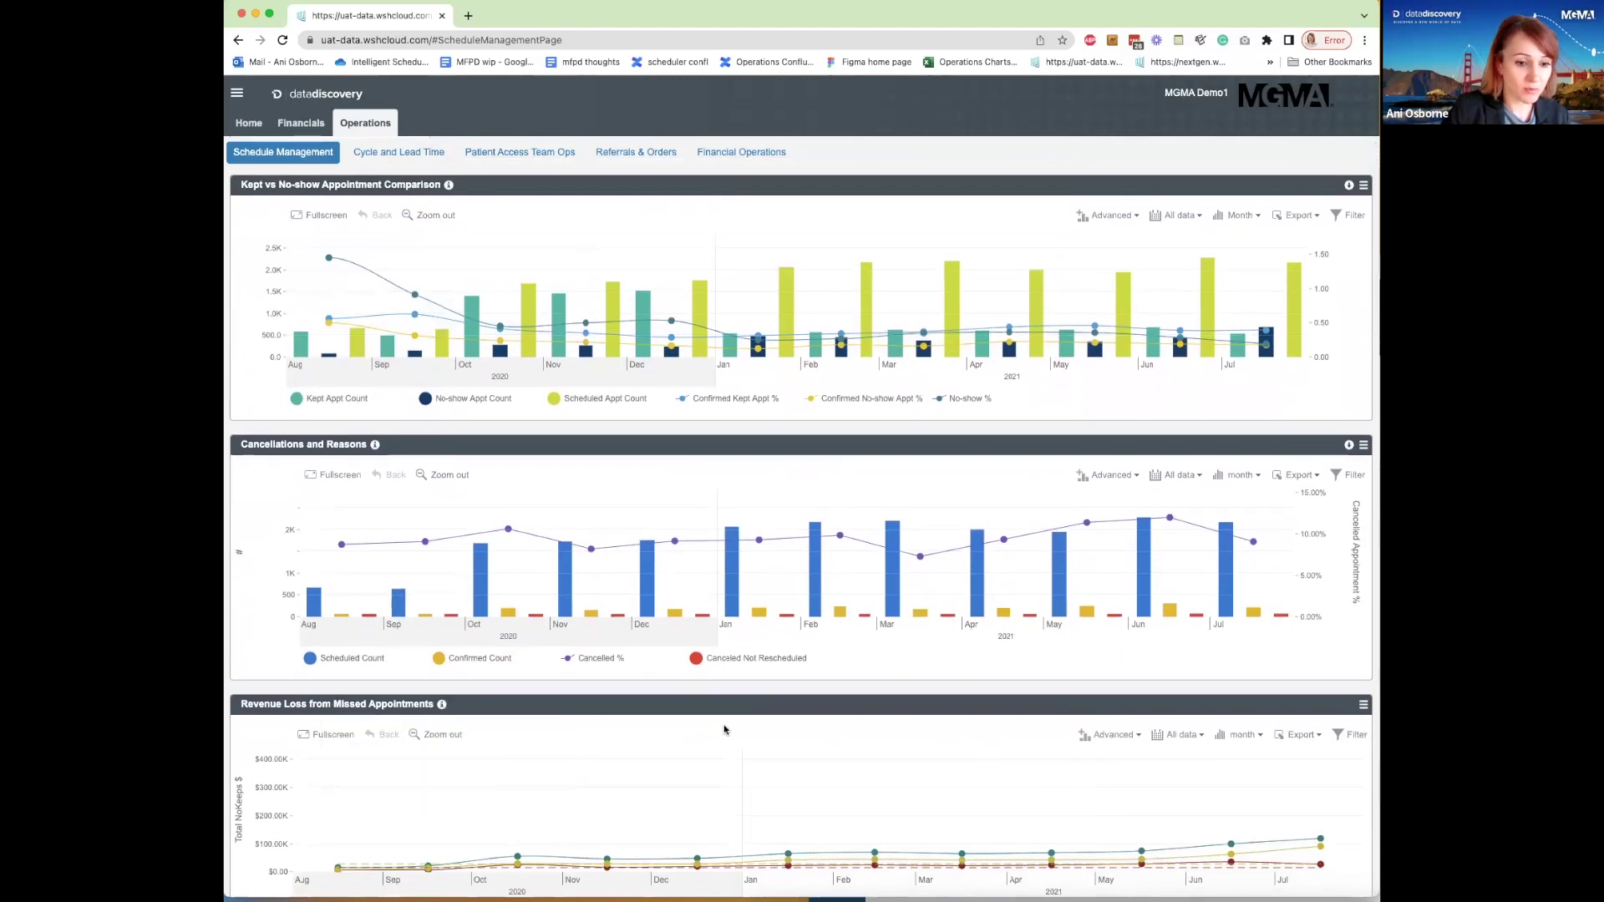
scroll(750, 690, up, 3)
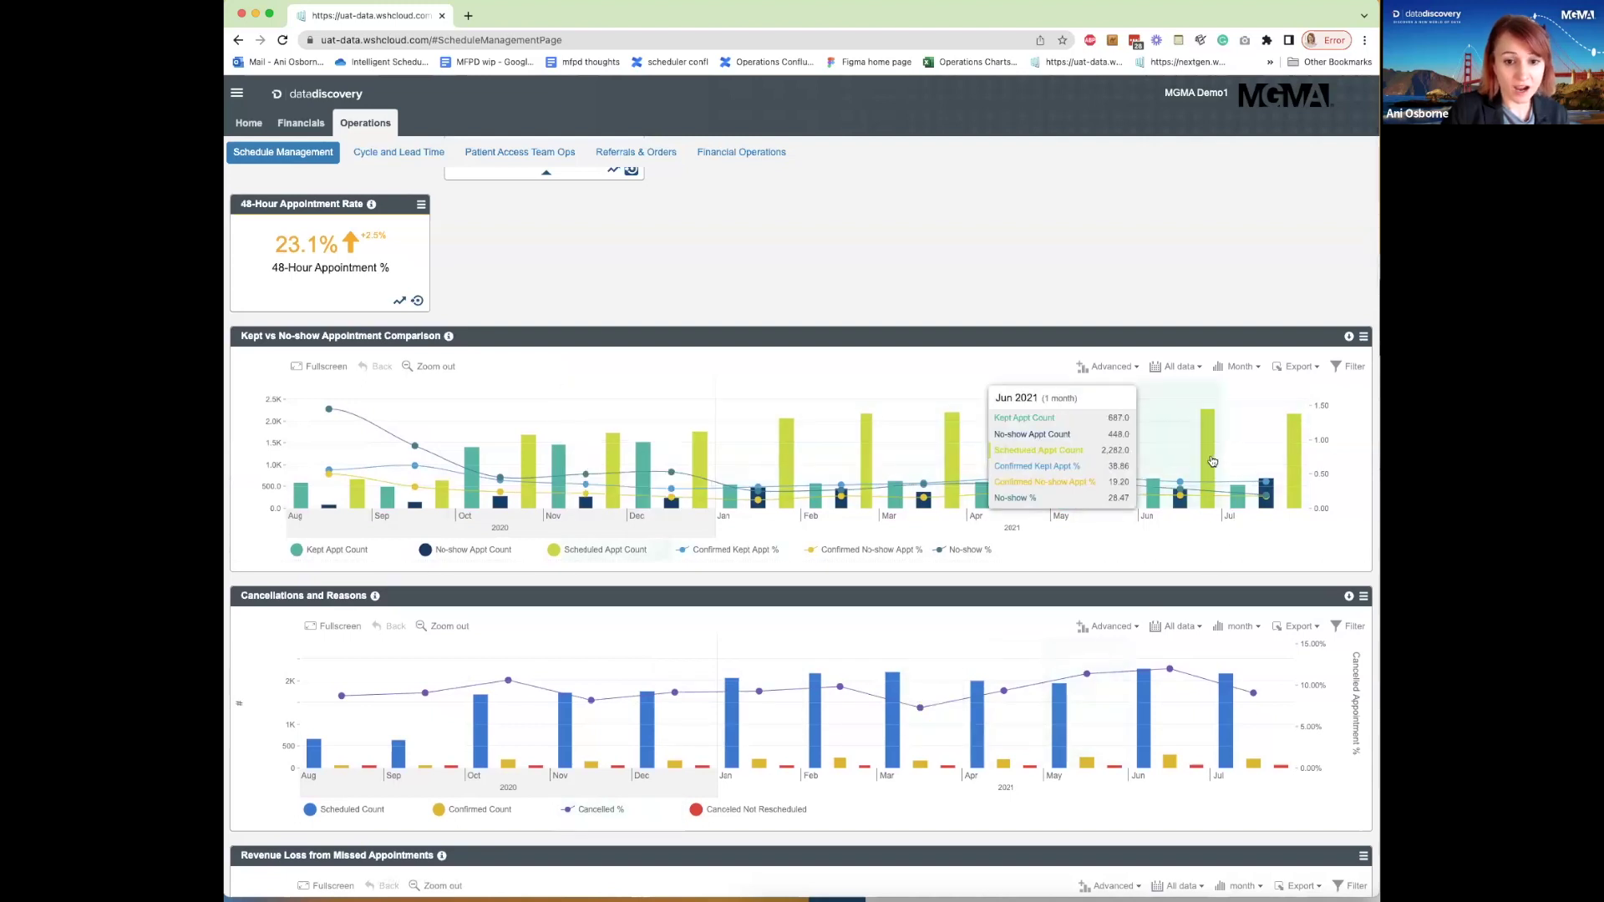
scroll(1205, 470, up, 1)
scroll(1204, 470, up, 1)
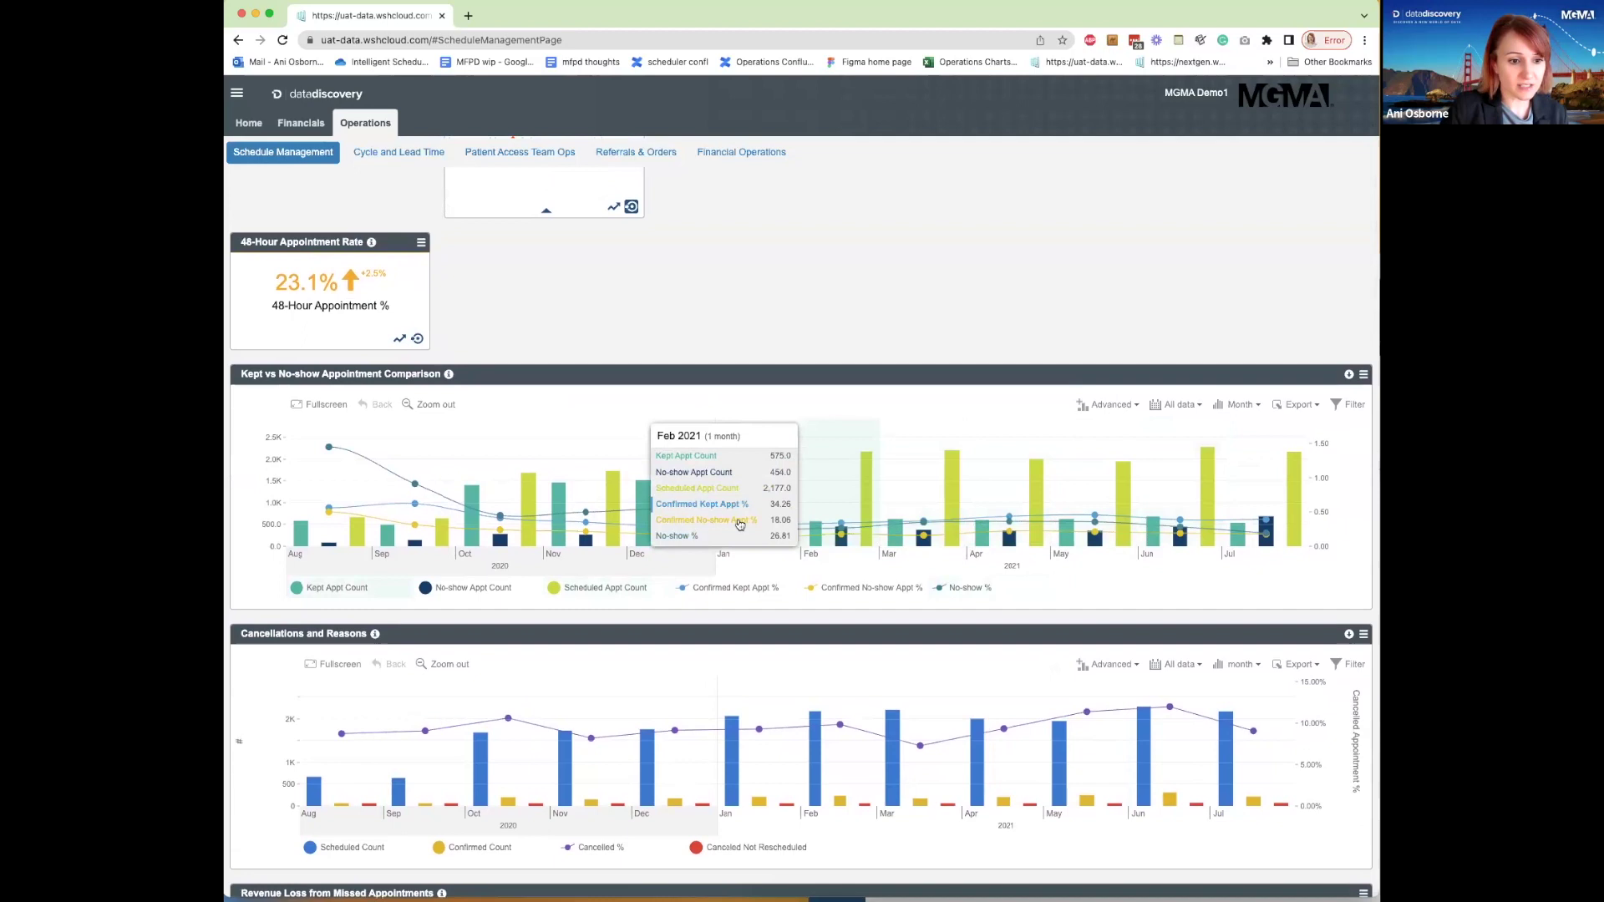
click(1209, 495)
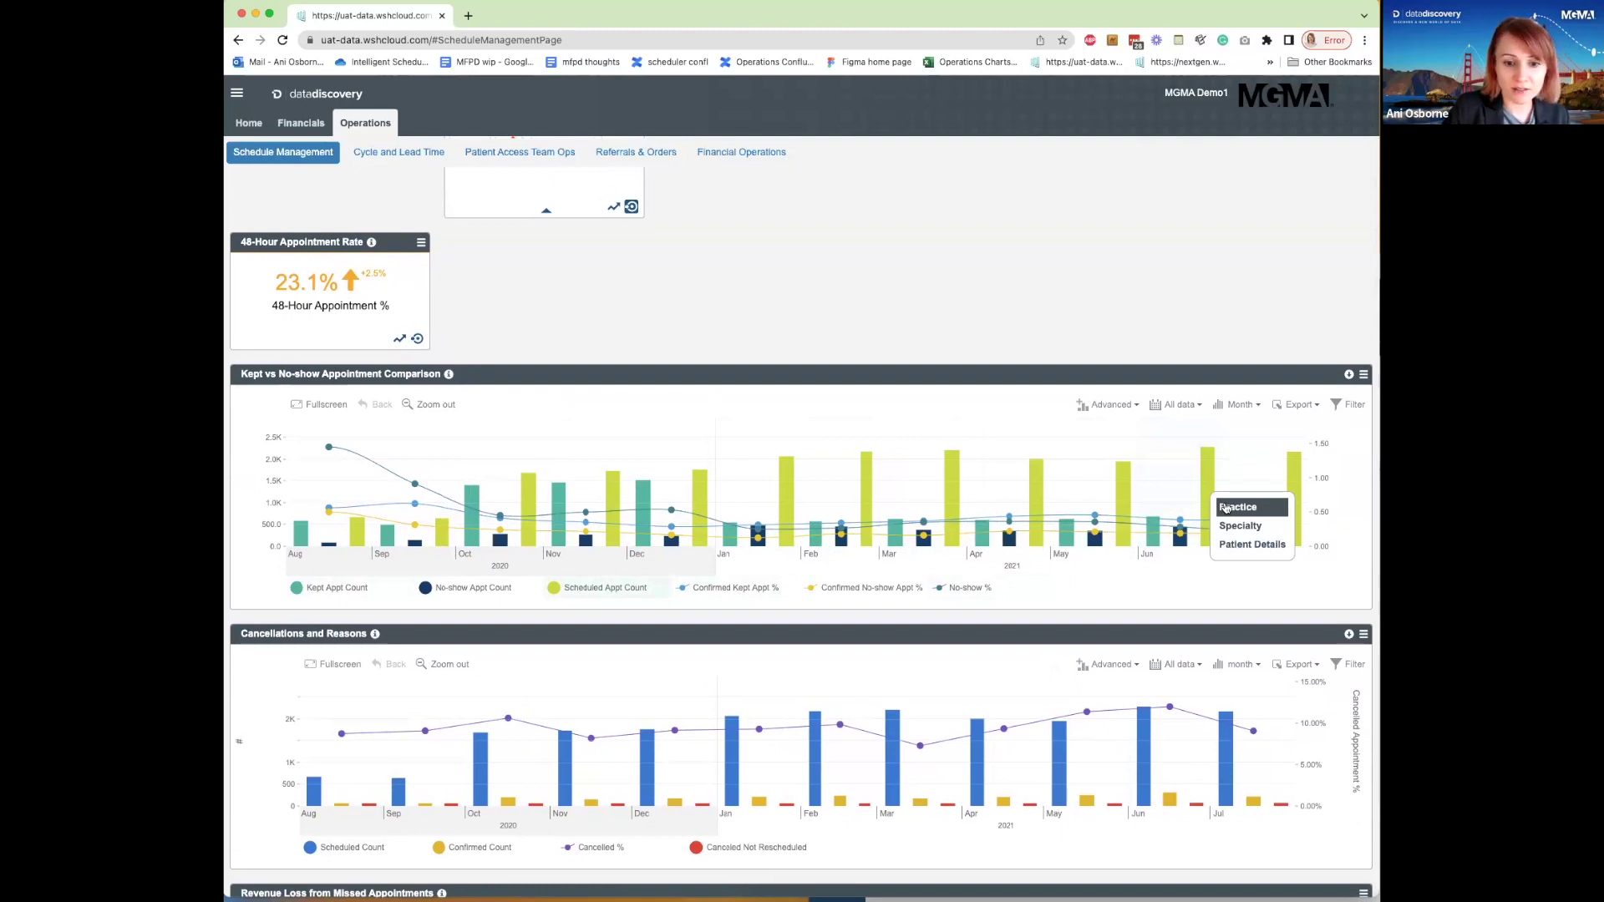
click(1225, 508)
- Drill the June 2021 breakdown through Resource3 to the patient-level records of scheduled Office Visit appointments
click(710, 514)
click(736, 546)
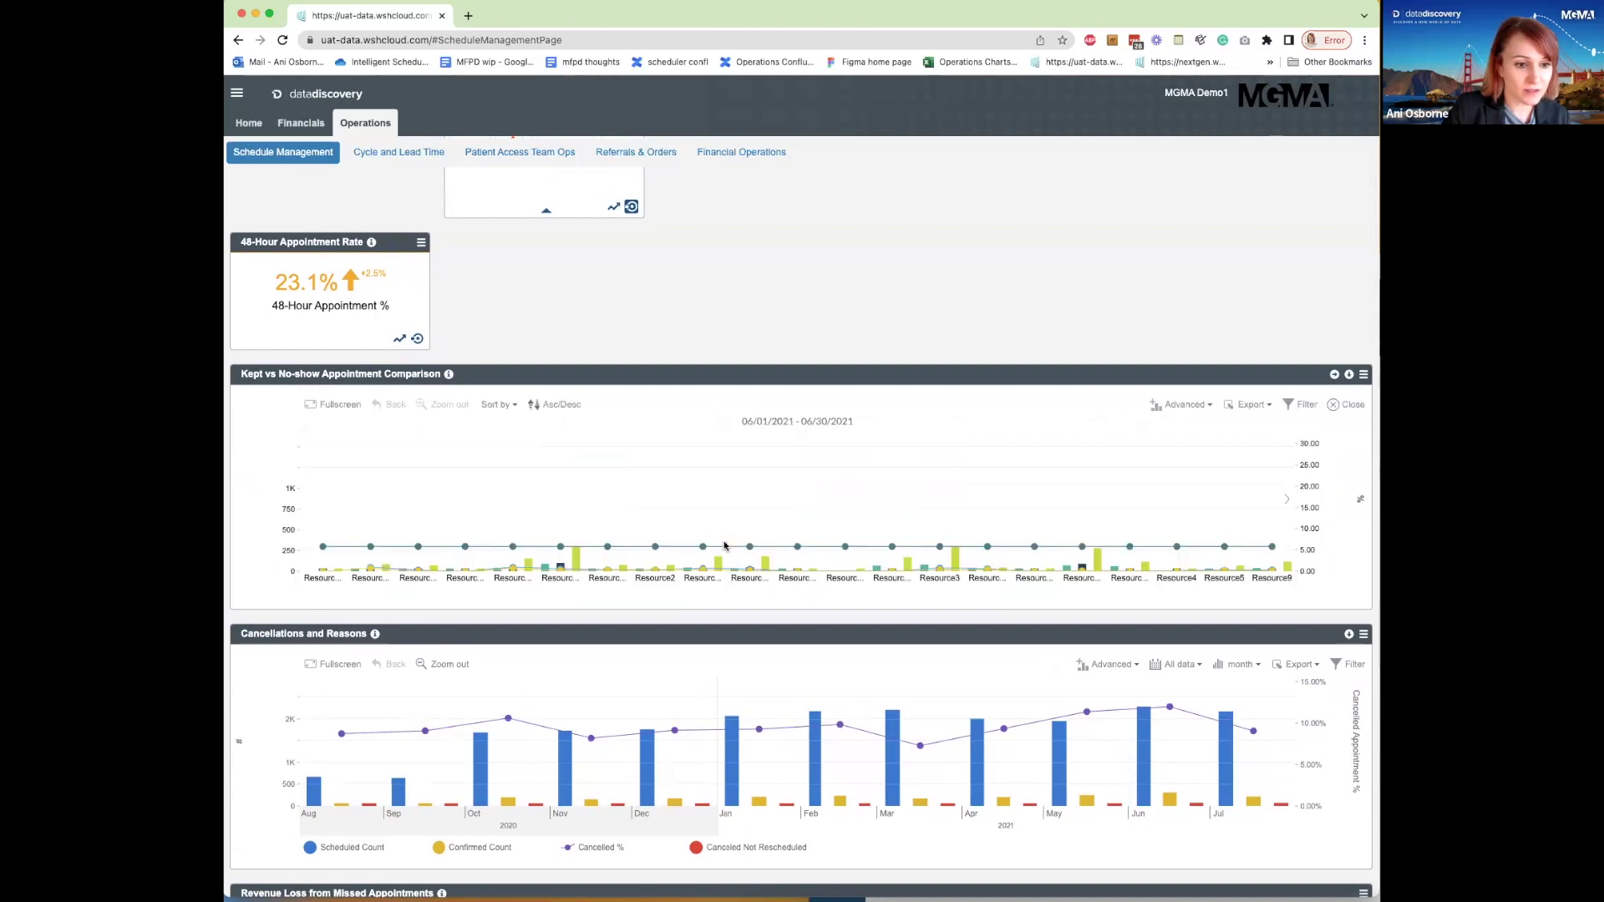
click(959, 522)
click(979, 531)
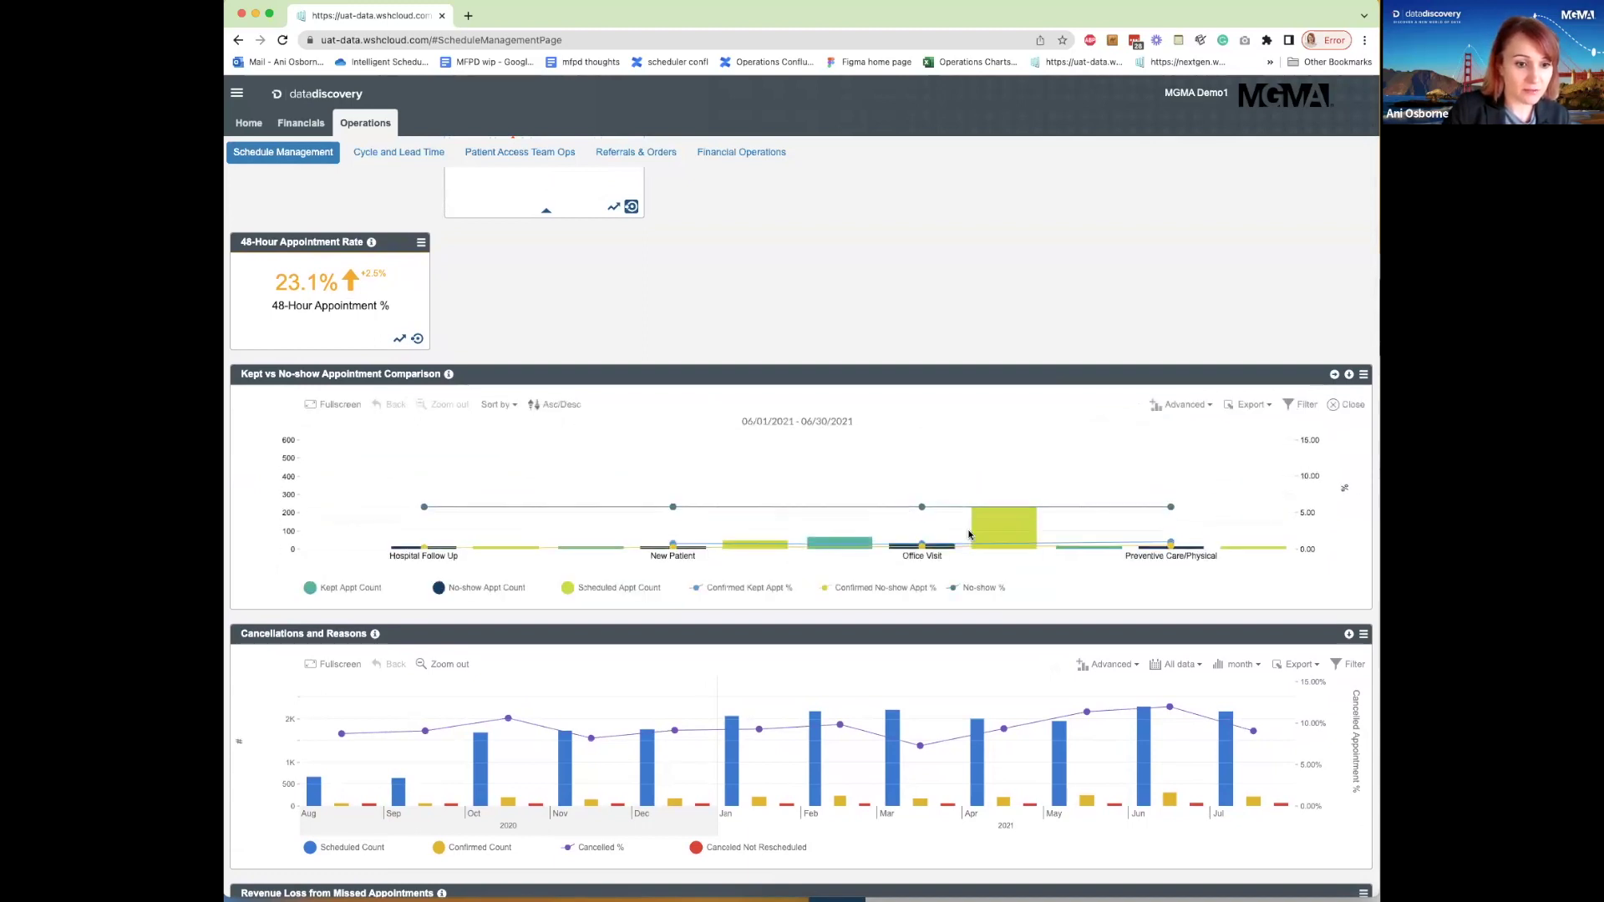
click(1012, 523)
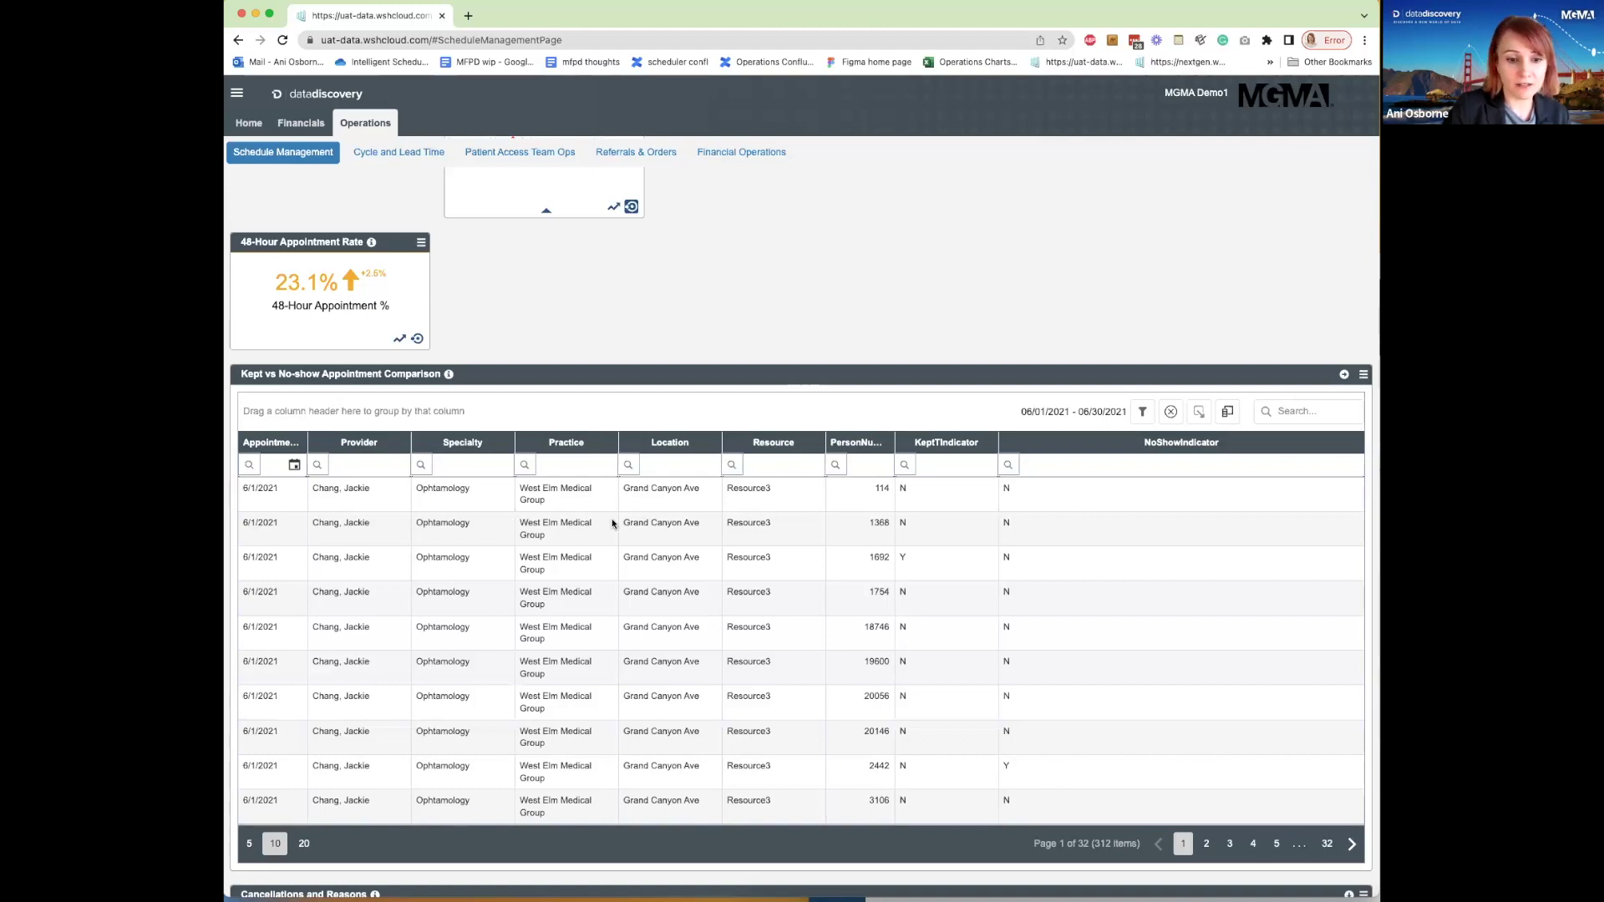
- Examine the June 2021 patient-level table, including its provider, location, resource, kept and no-show columns and the filter and export options
scroll(612, 524, down, 1)
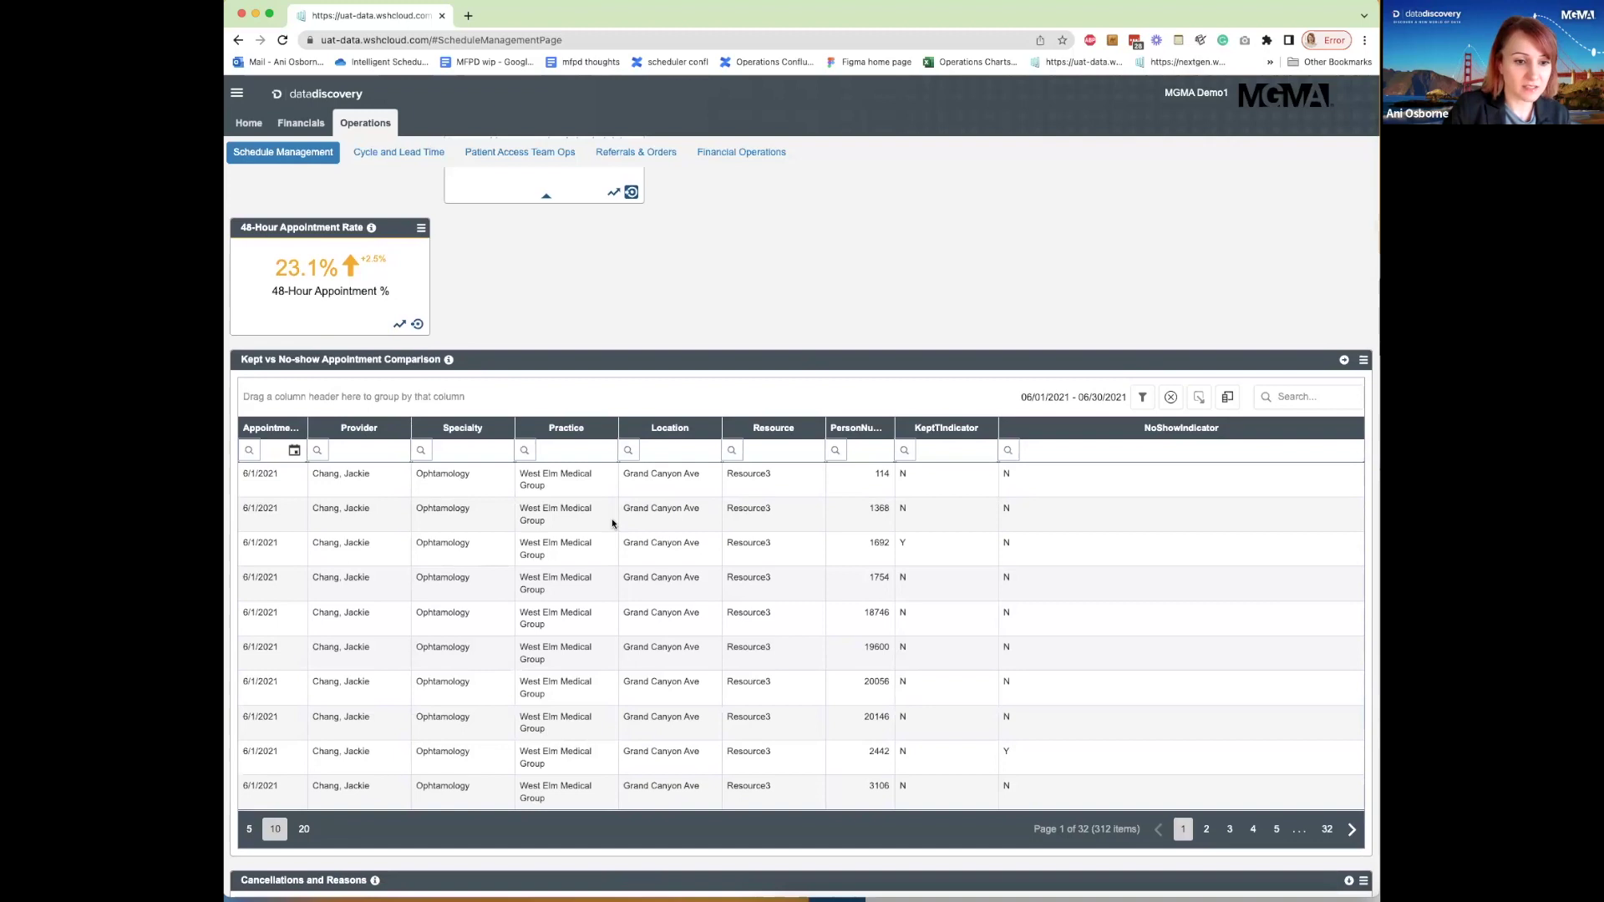
scroll(612, 524, up, 1)
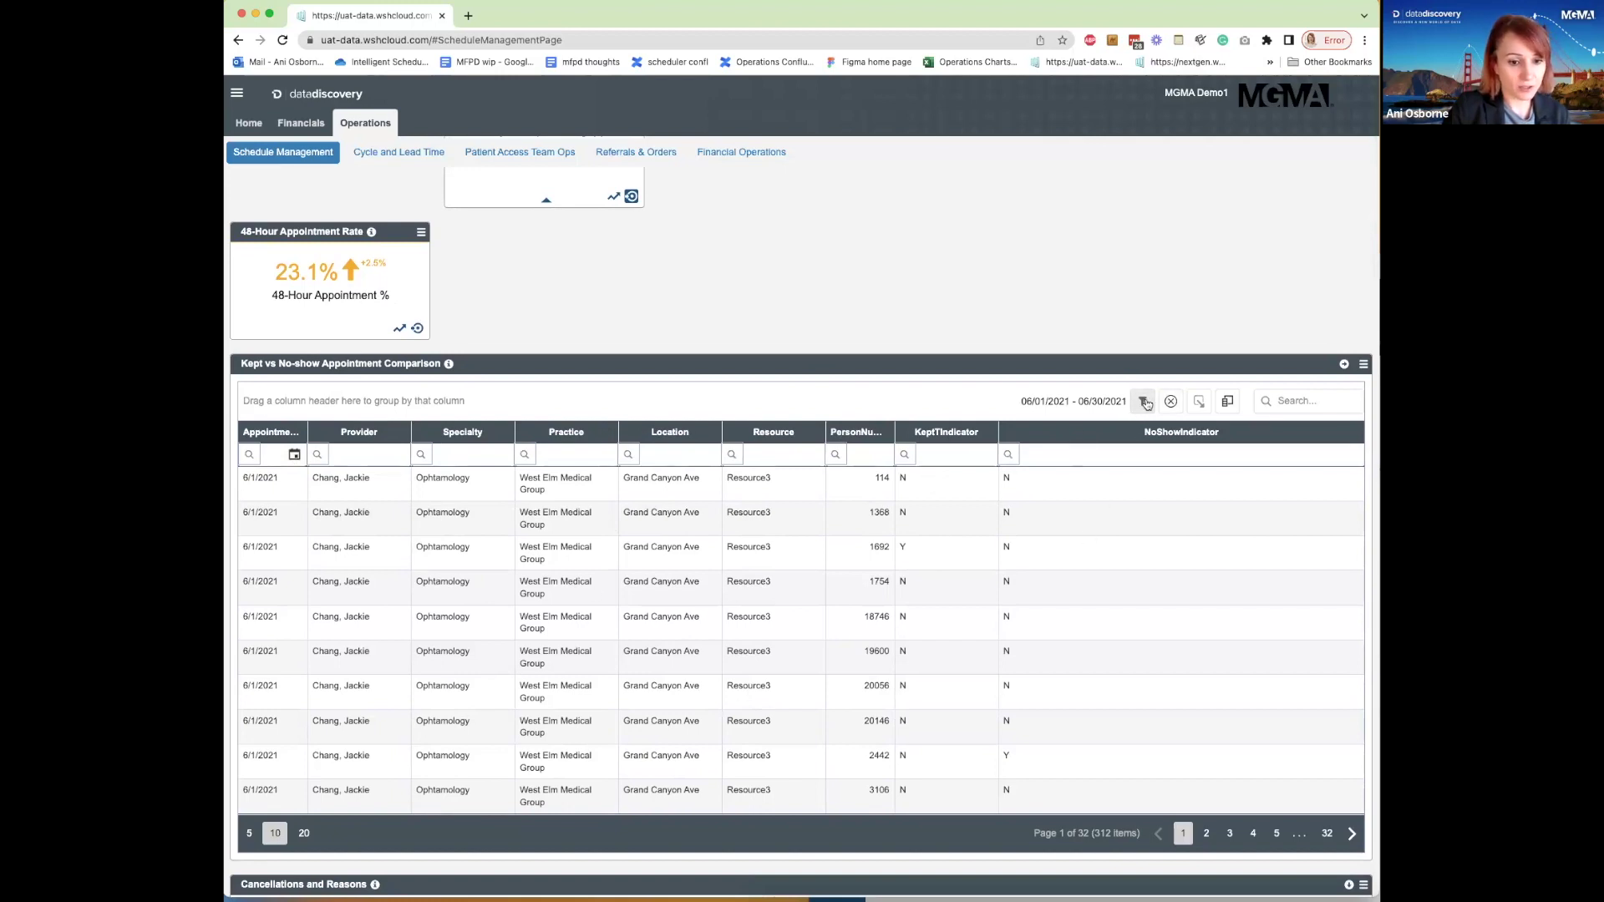
scroll(1107, 498, up, 1)
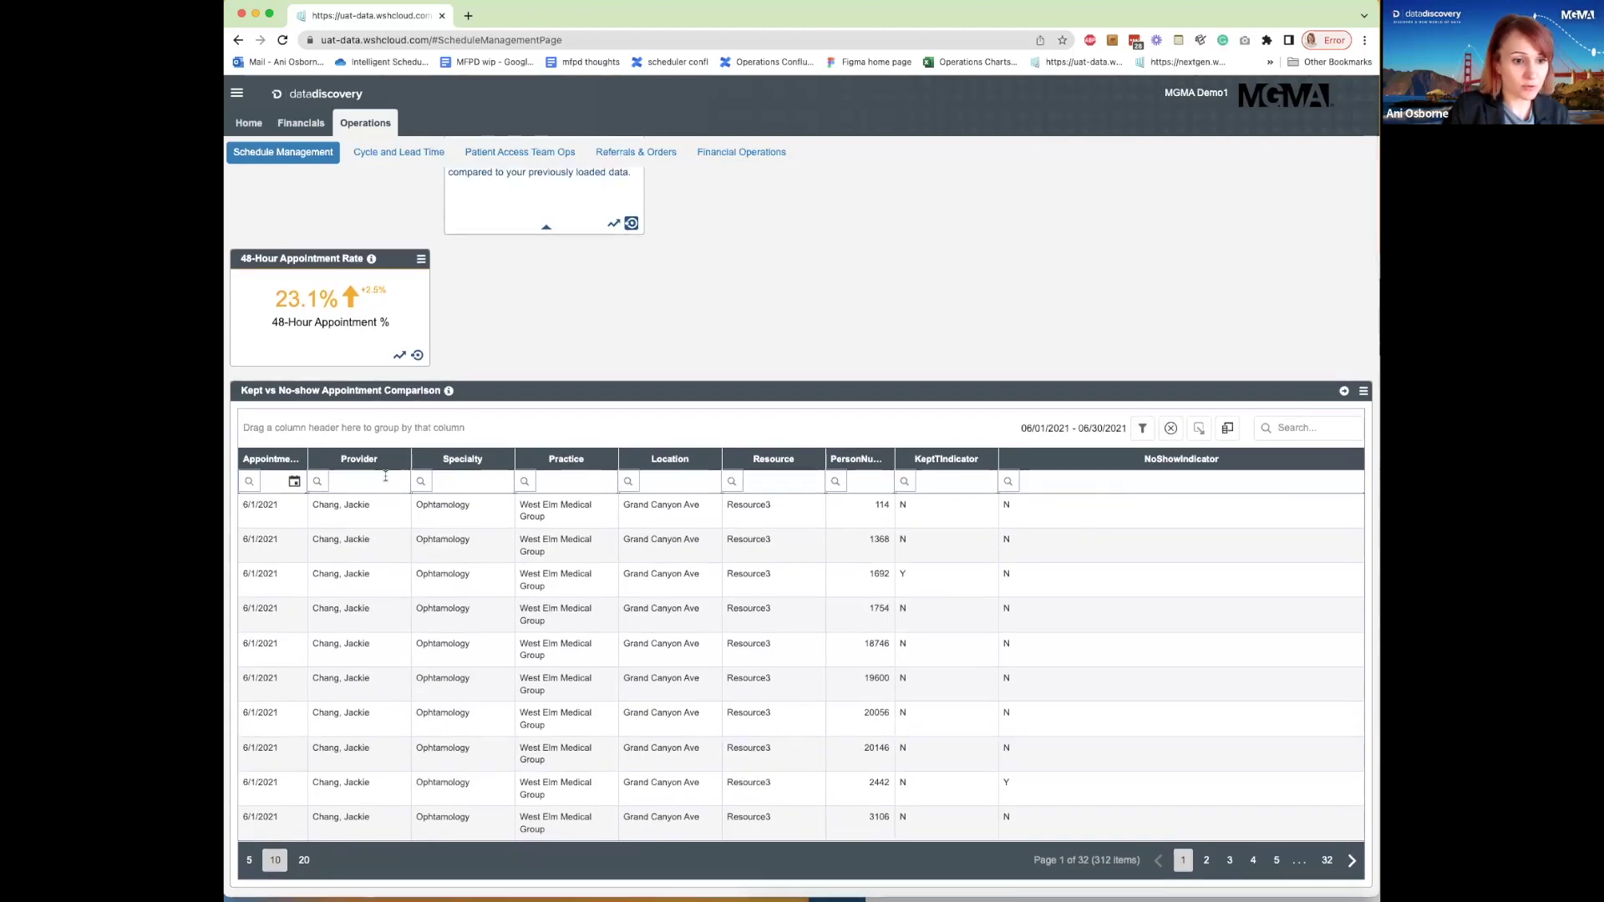
scroll(1070, 545, down, 1)
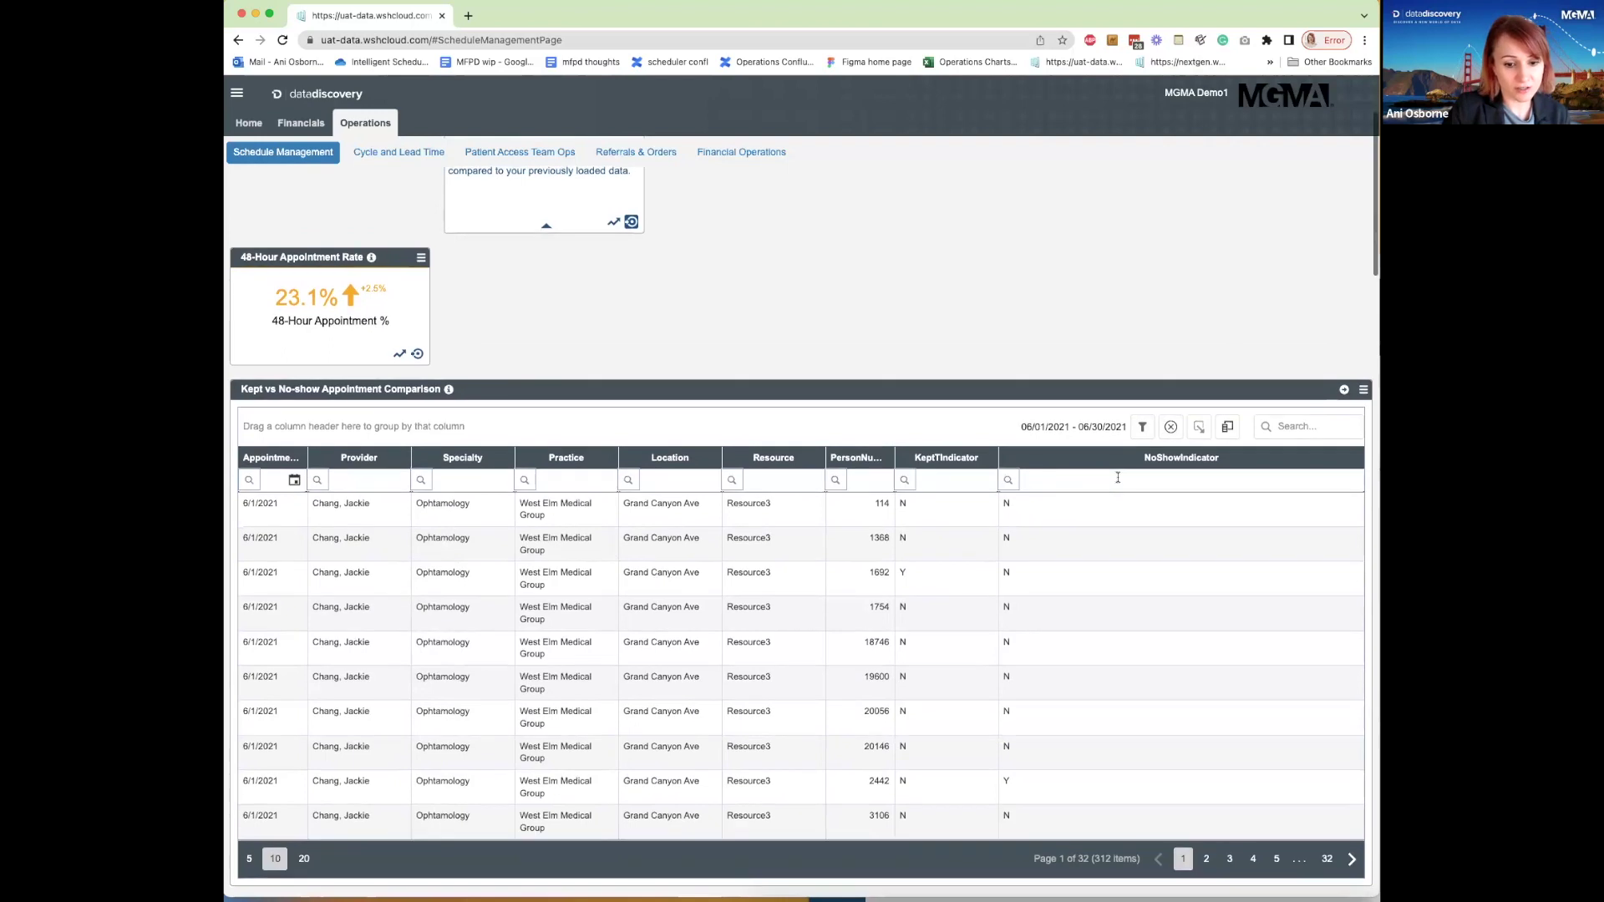
scroll(1070, 547, up, 1)
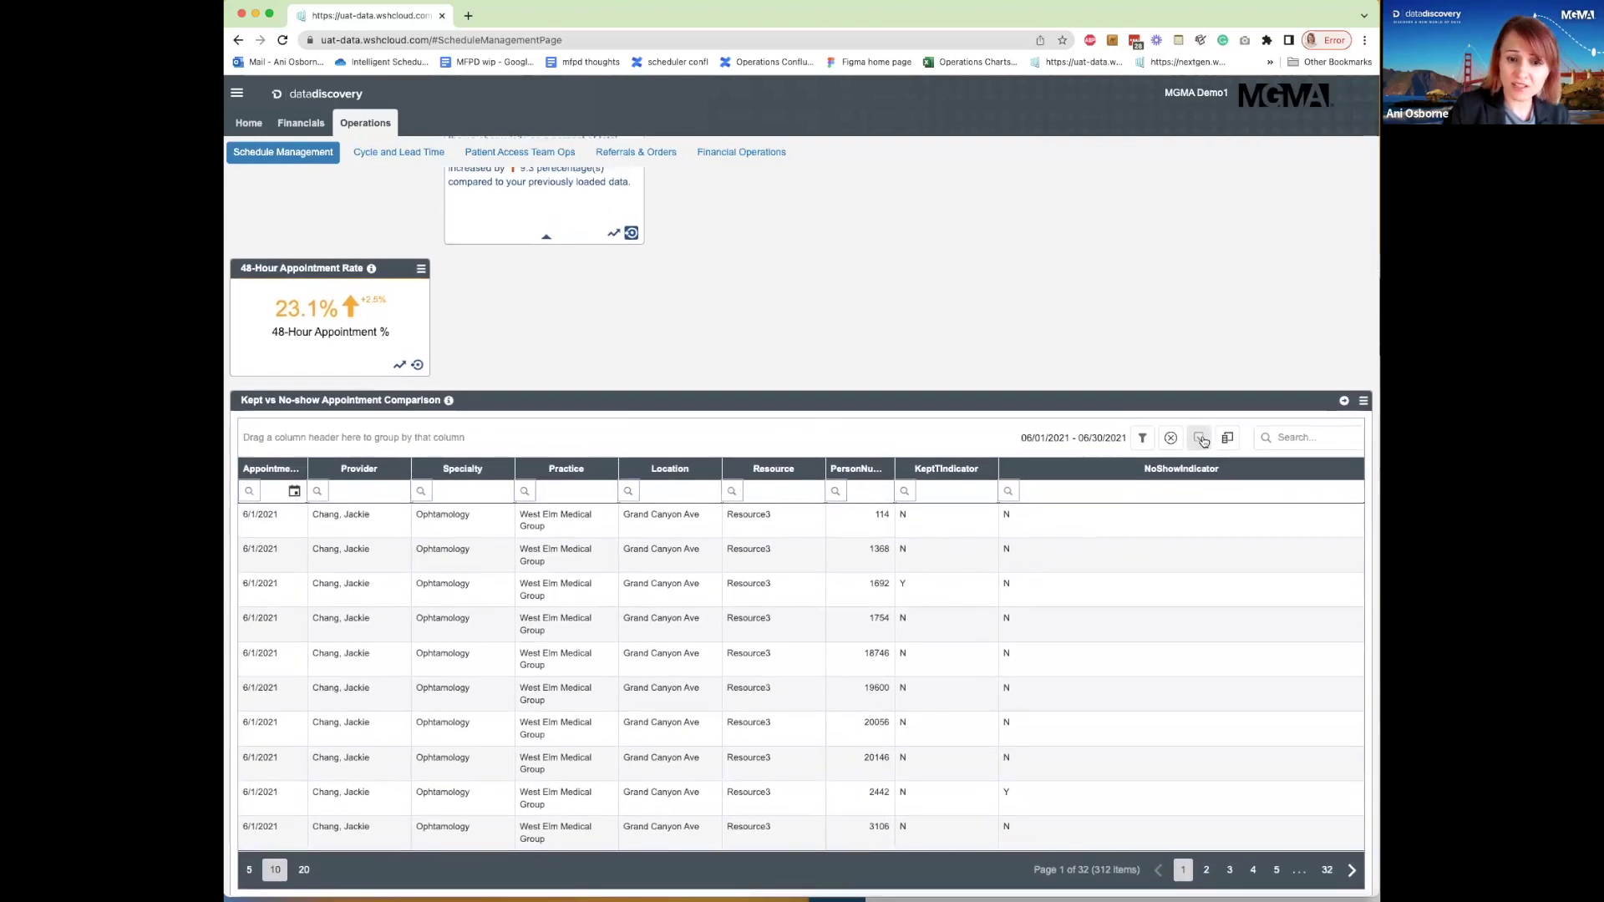
scroll(1201, 439, down, 2)
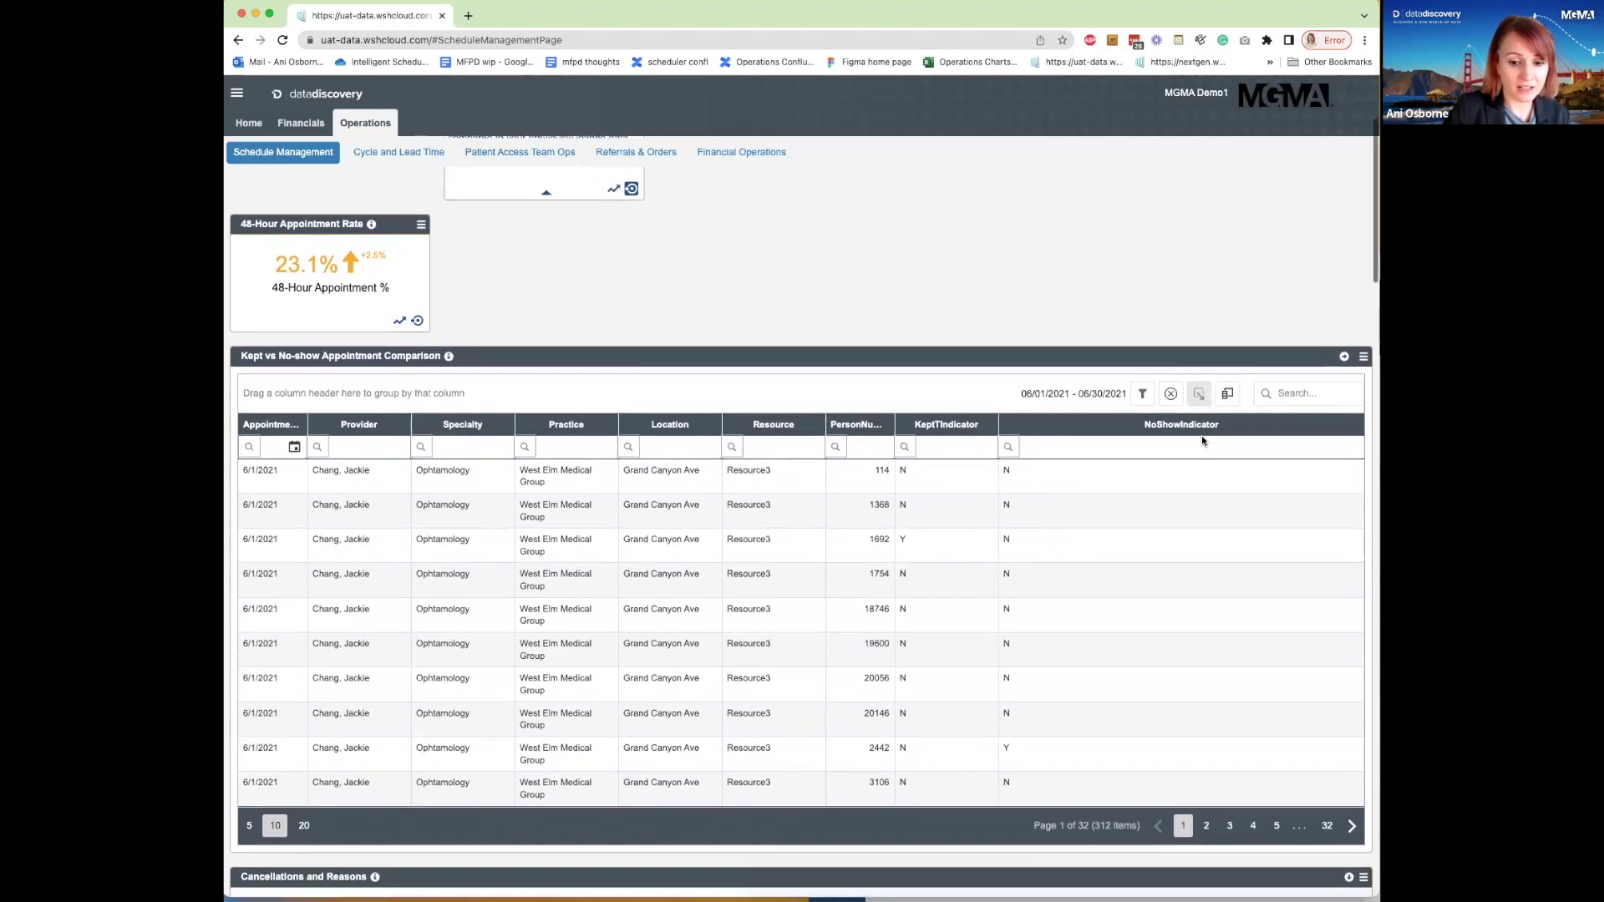
scroll(1201, 437, up, 1)
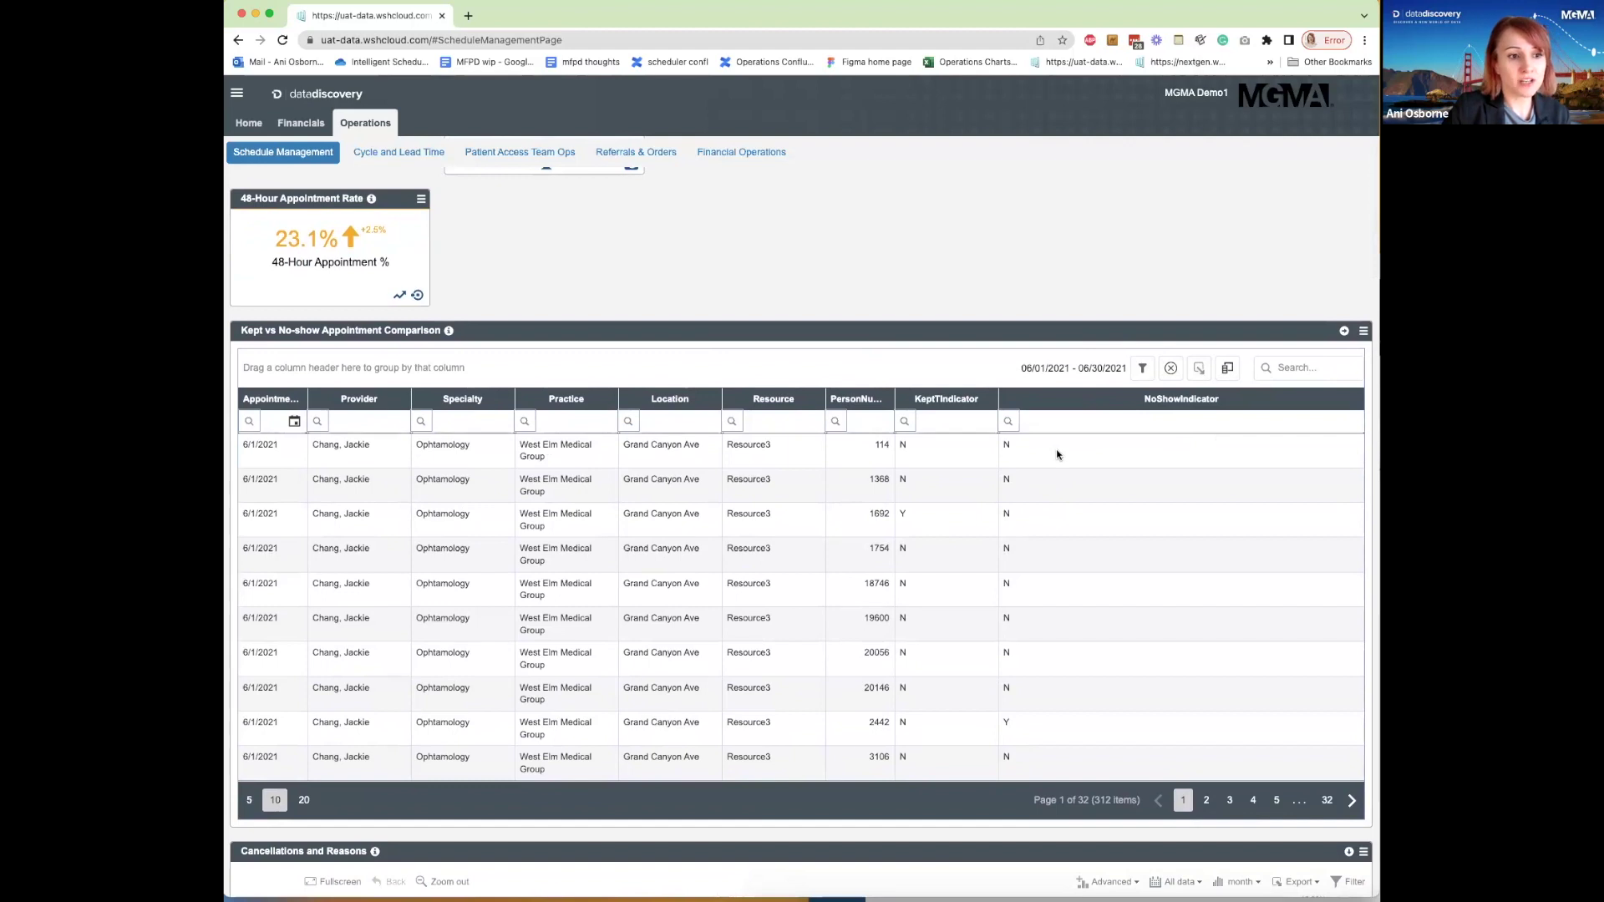
scroll(1056, 451, up, 1)
scroll(1091, 455, down, 1)
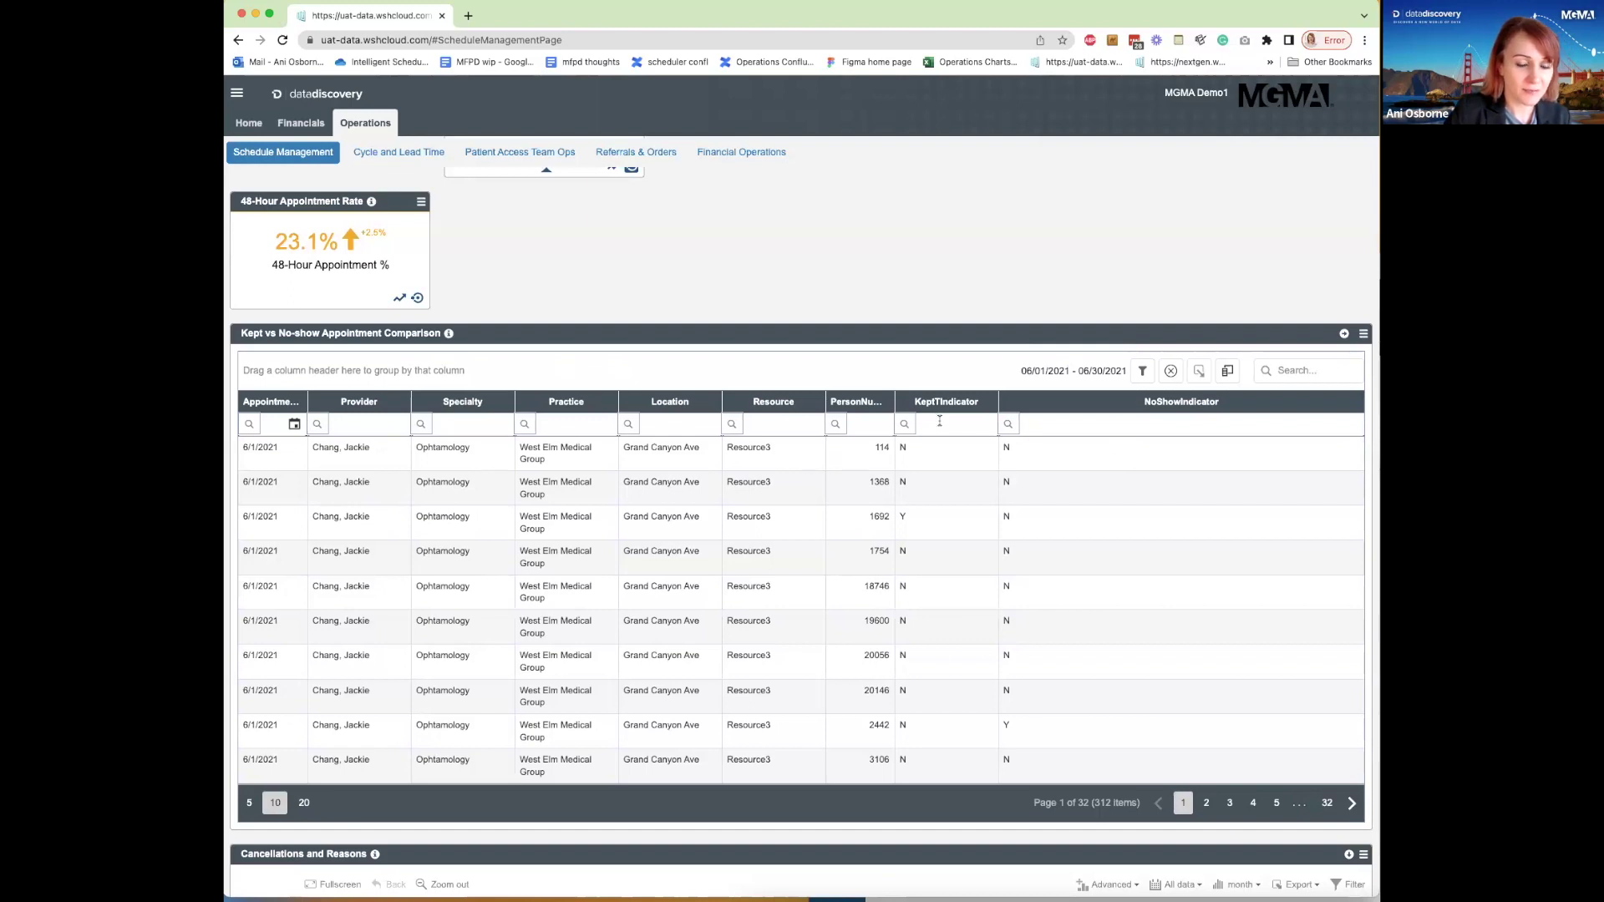
- Break down April 2021 in the Cancellations and Reasons chart by Cancellation Reason
scroll(939, 421, down, 1)
scroll(939, 422, down, 2)
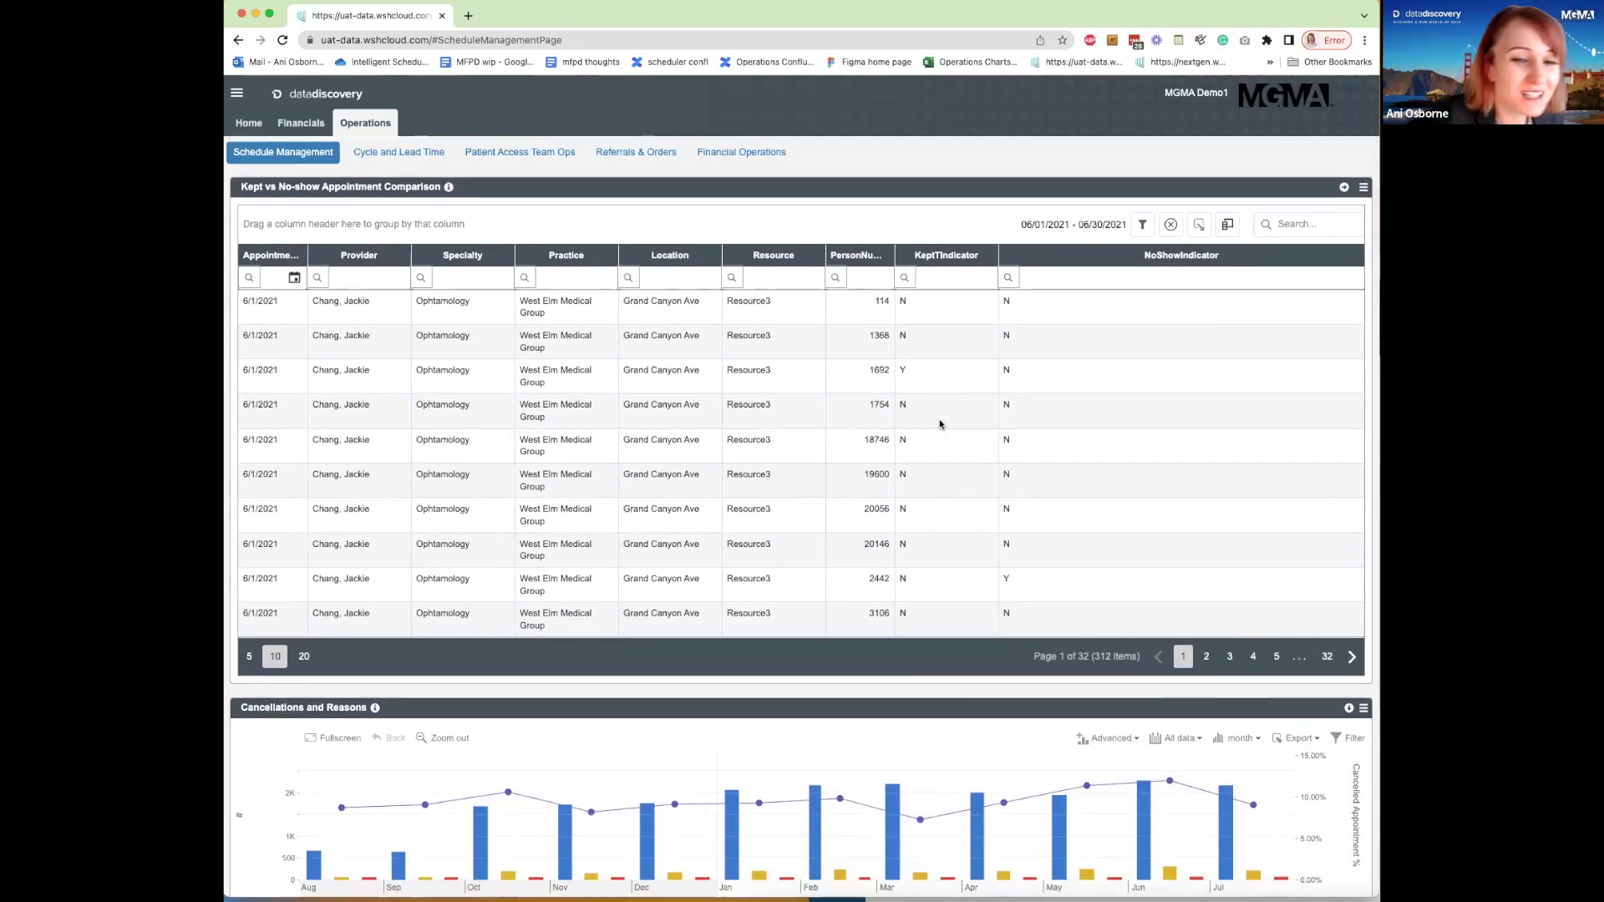
scroll(941, 423, down, 2)
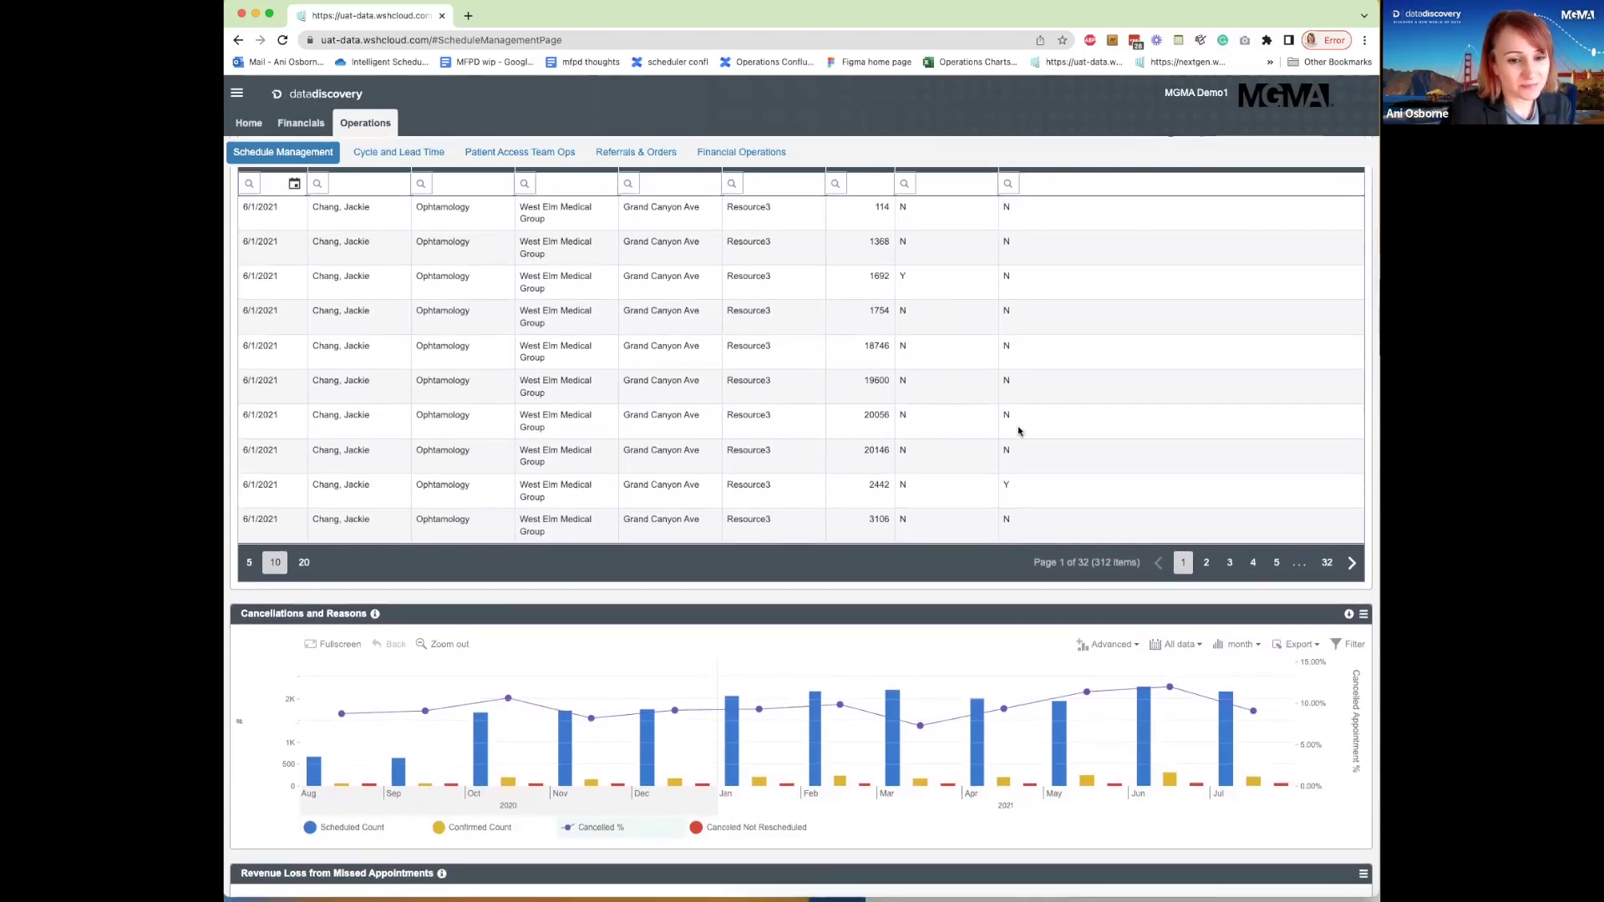
scroll(1028, 571, down, 1)
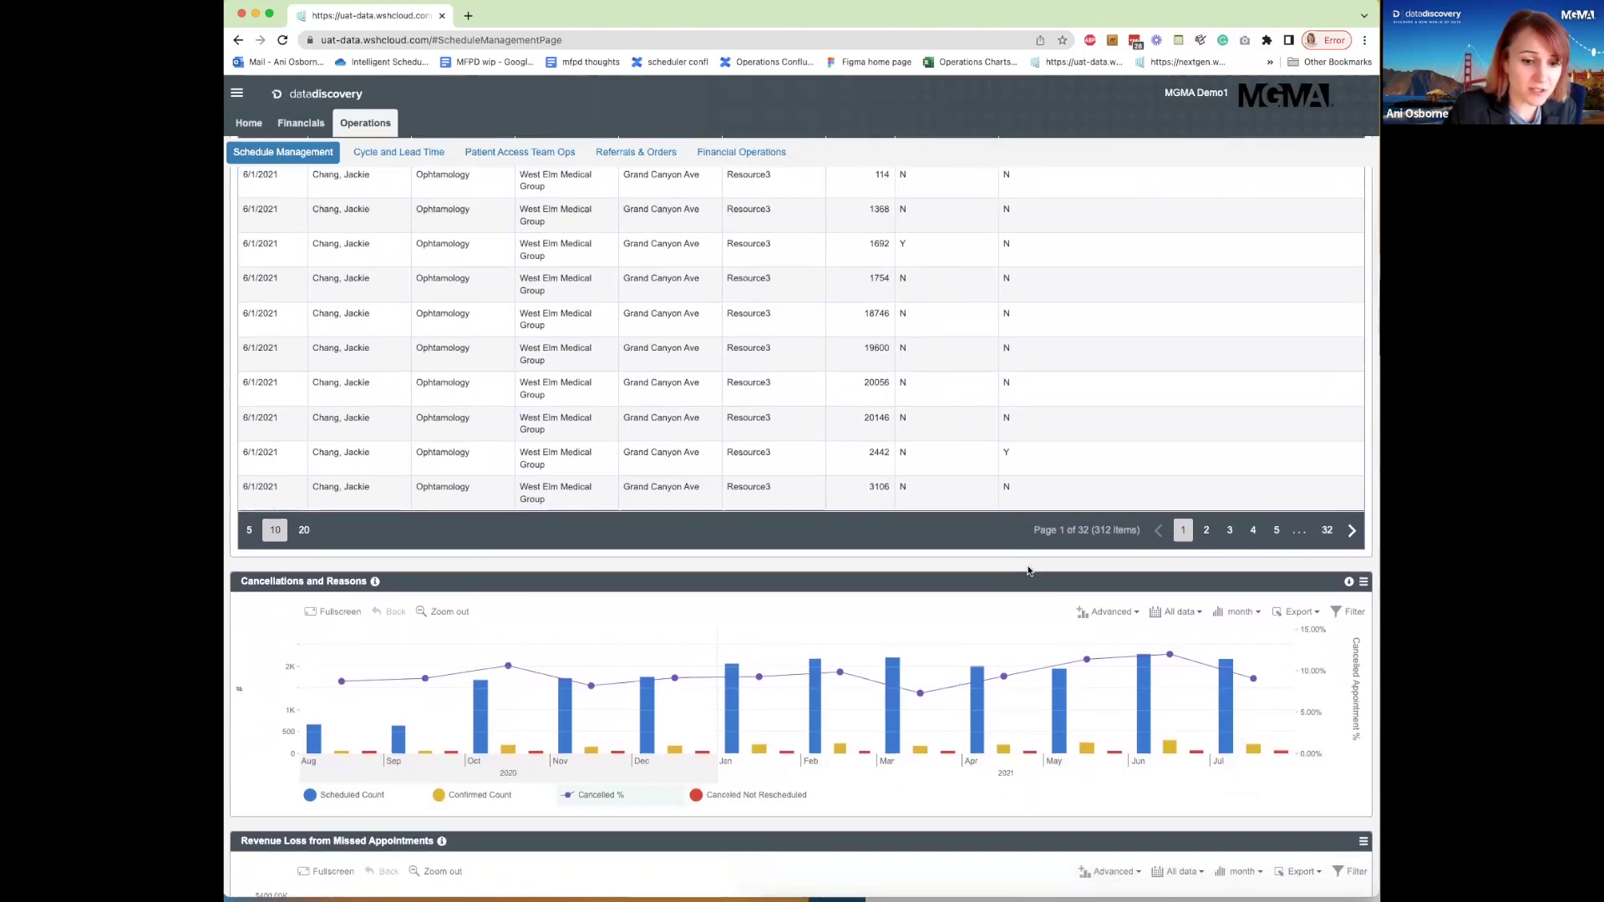
scroll(1029, 571, down, 5)
mouse_move(979, 571)
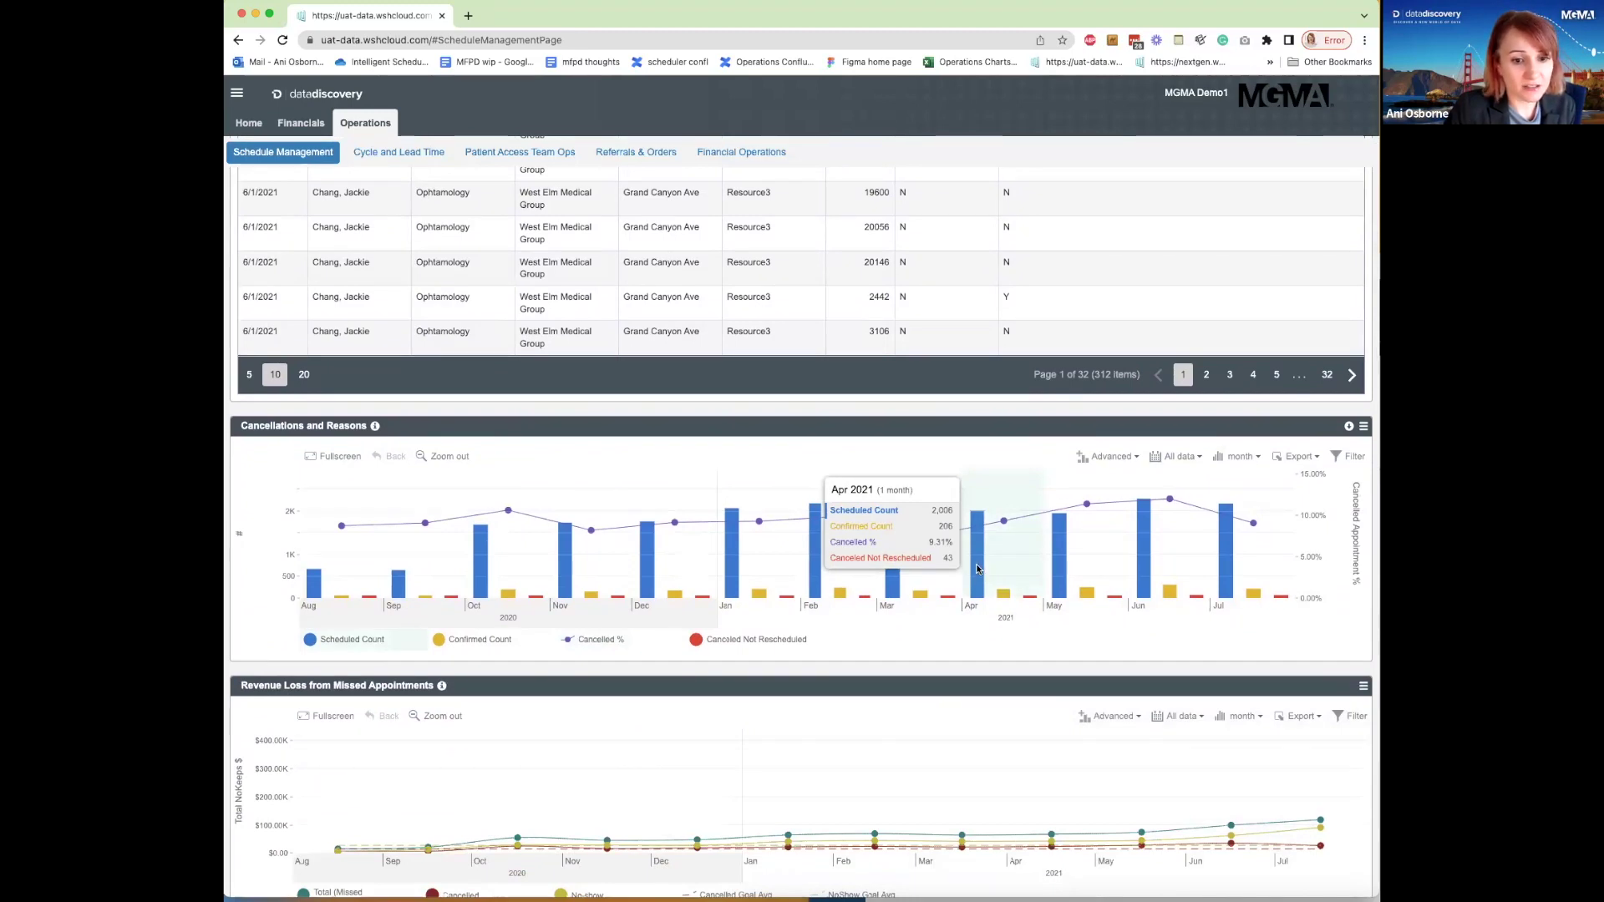
click(979, 570)
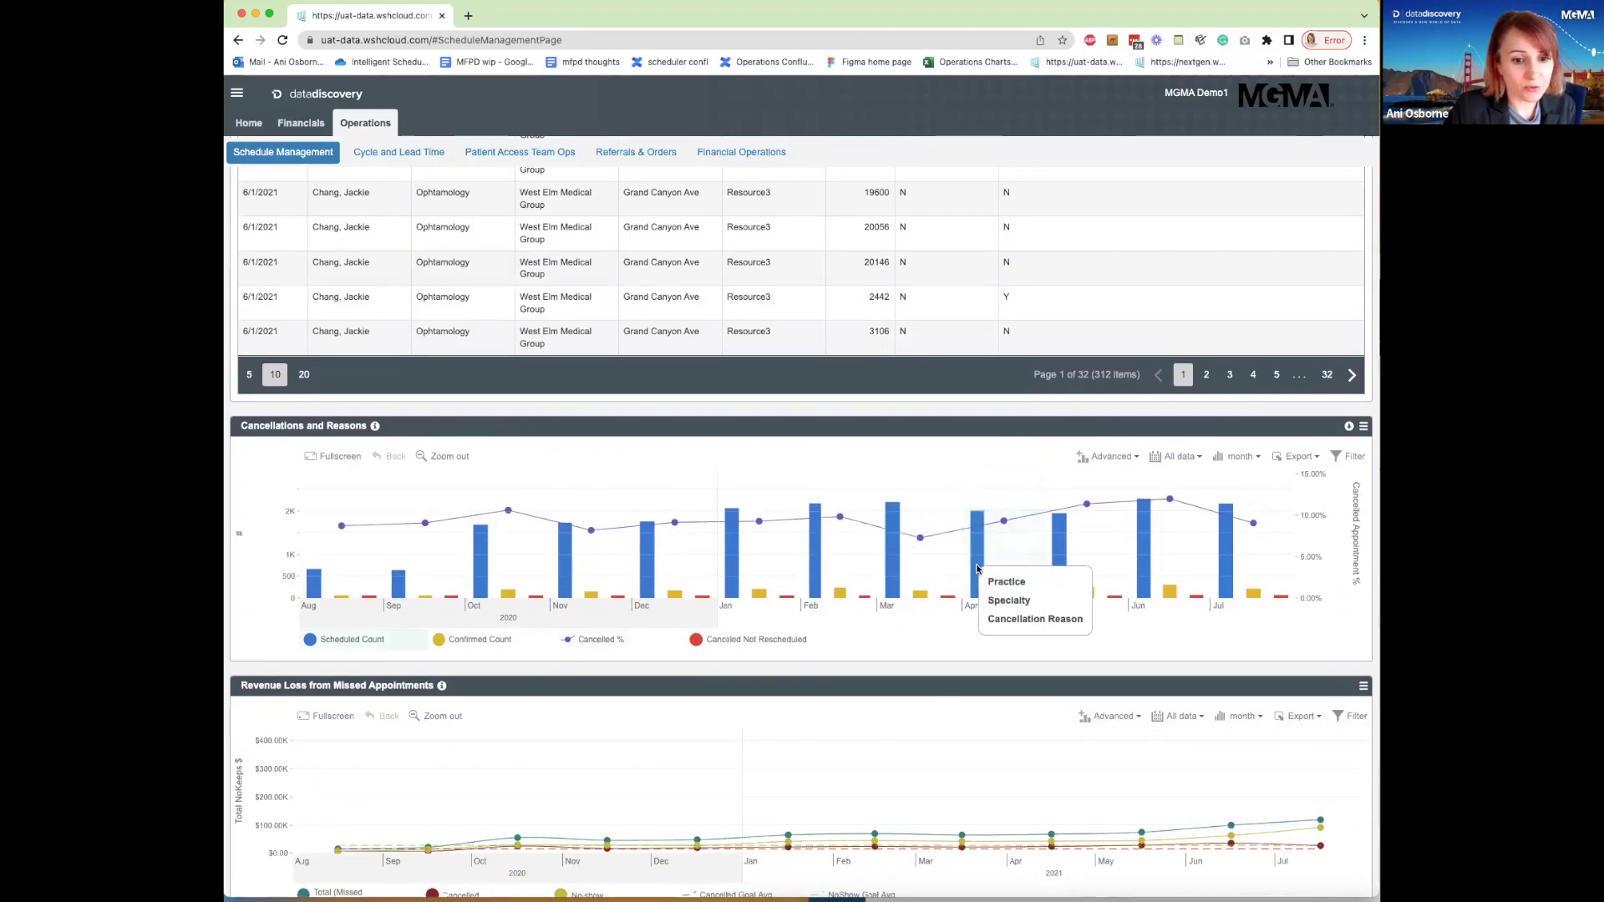
click(1005, 620)
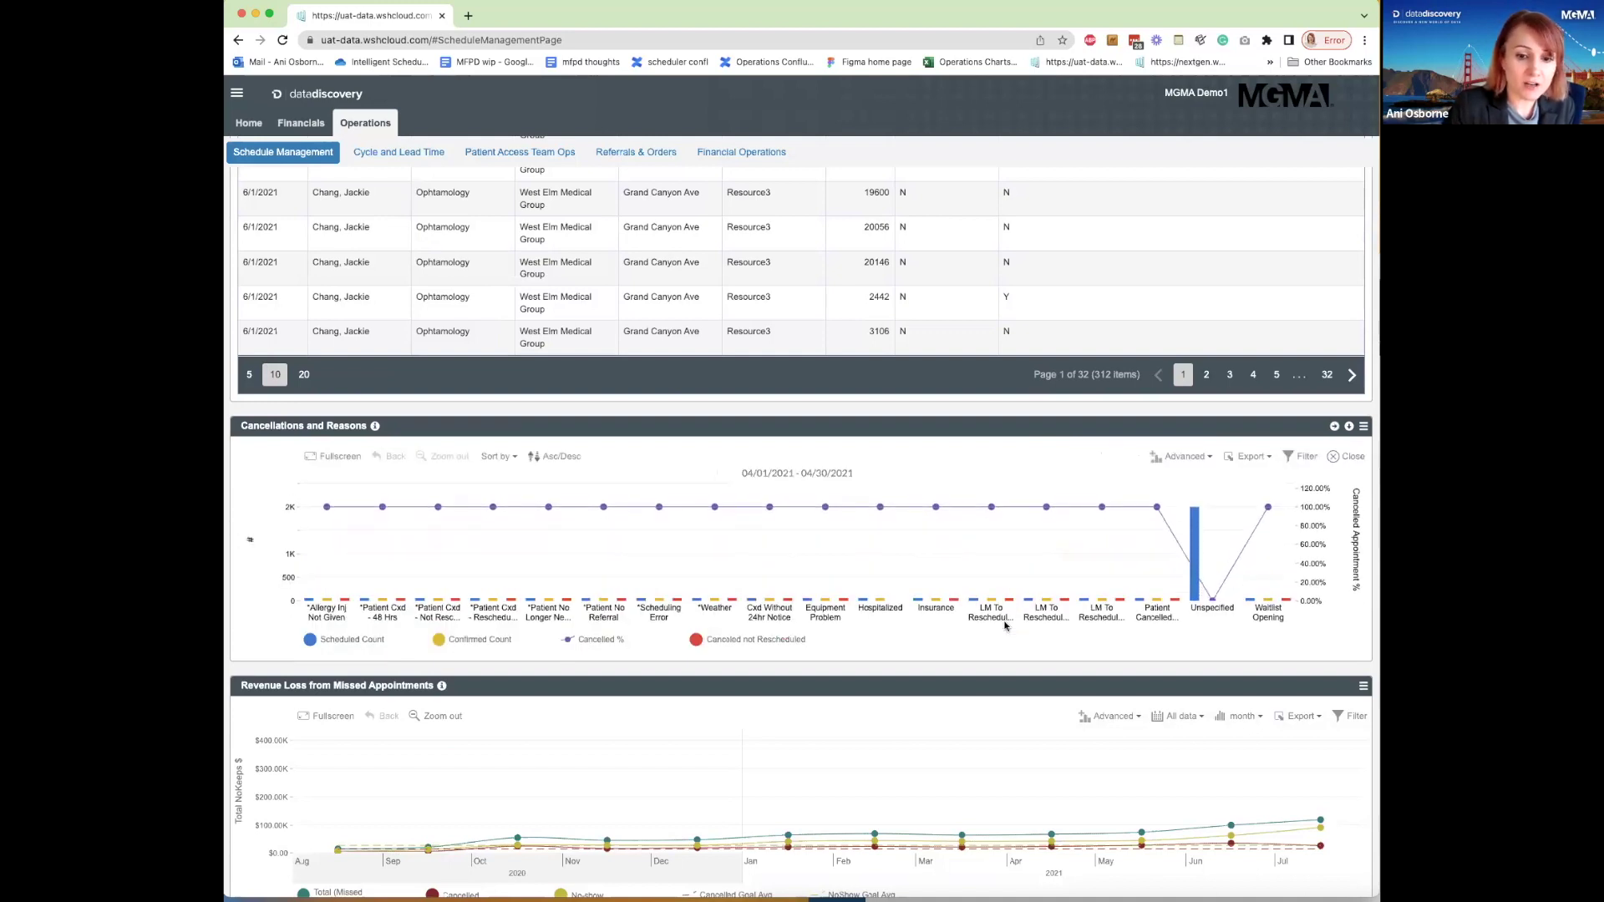
- Examine the April 2021 cancellation reasons, checking the figures for Insurance and Unspecified
scroll(1005, 625, down, 1)
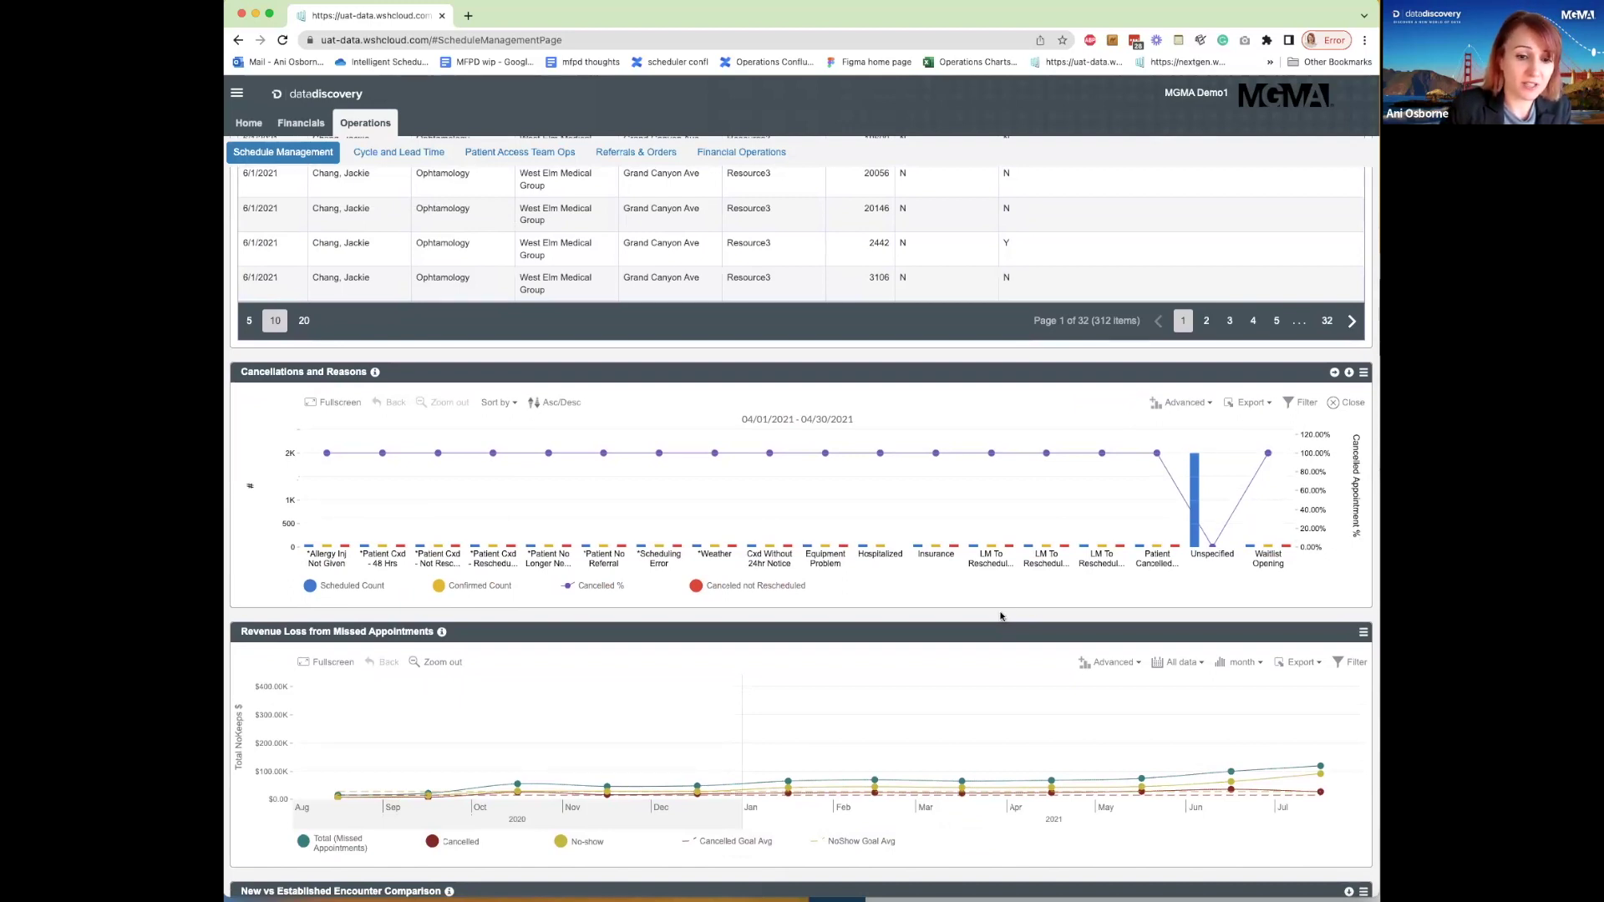
mouse_move(918, 468)
scroll(917, 468, down, 2)
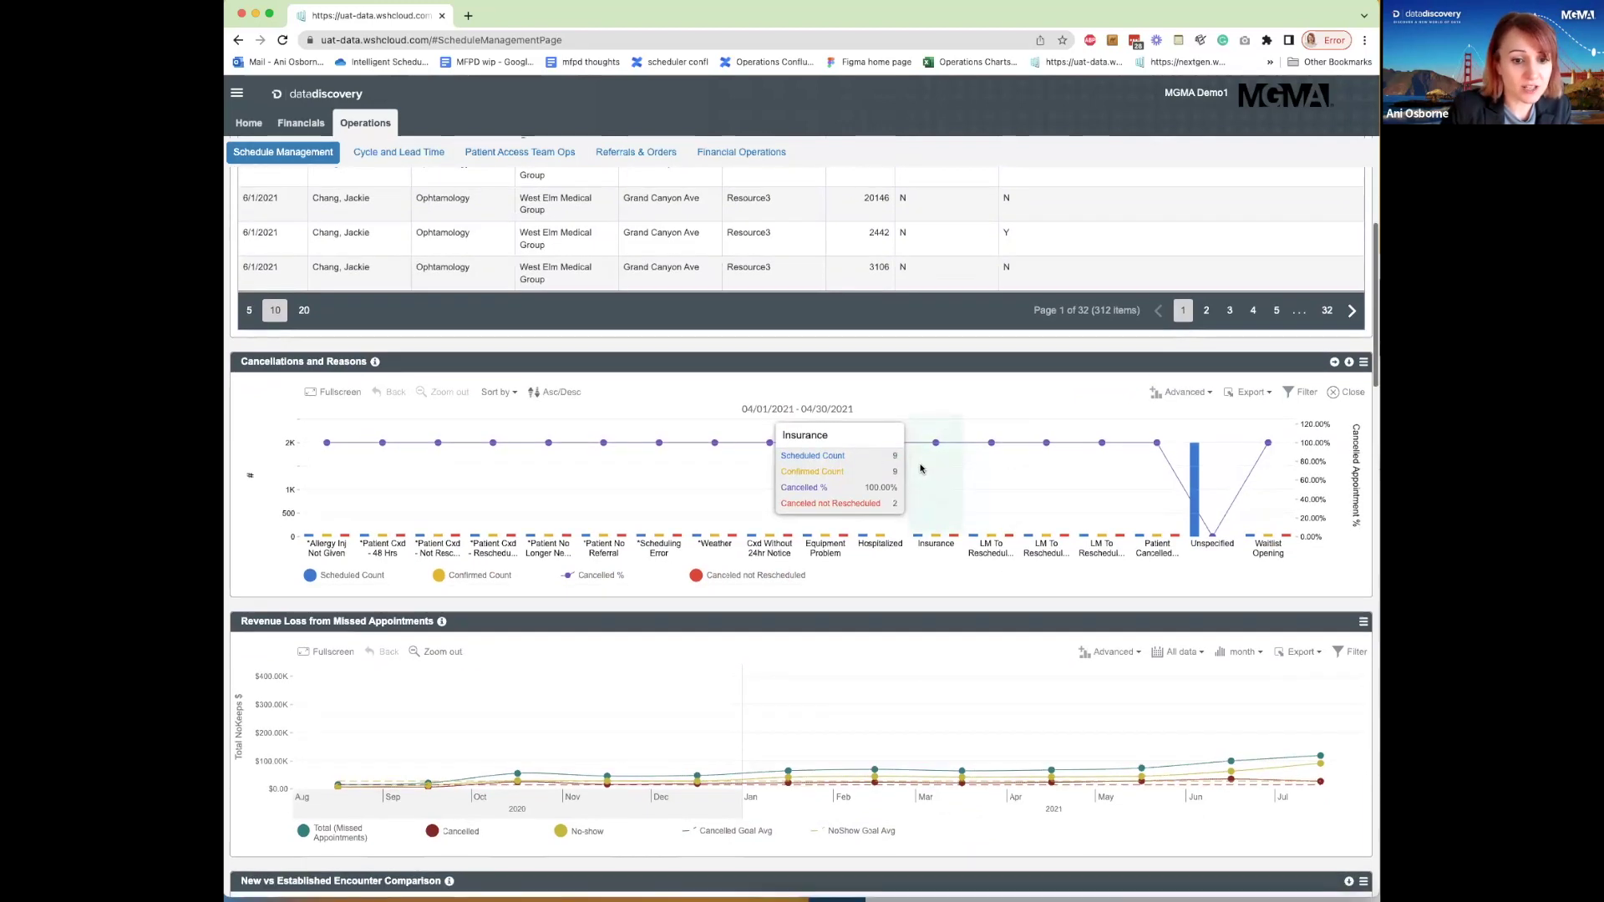
scroll(922, 468, up, 1)
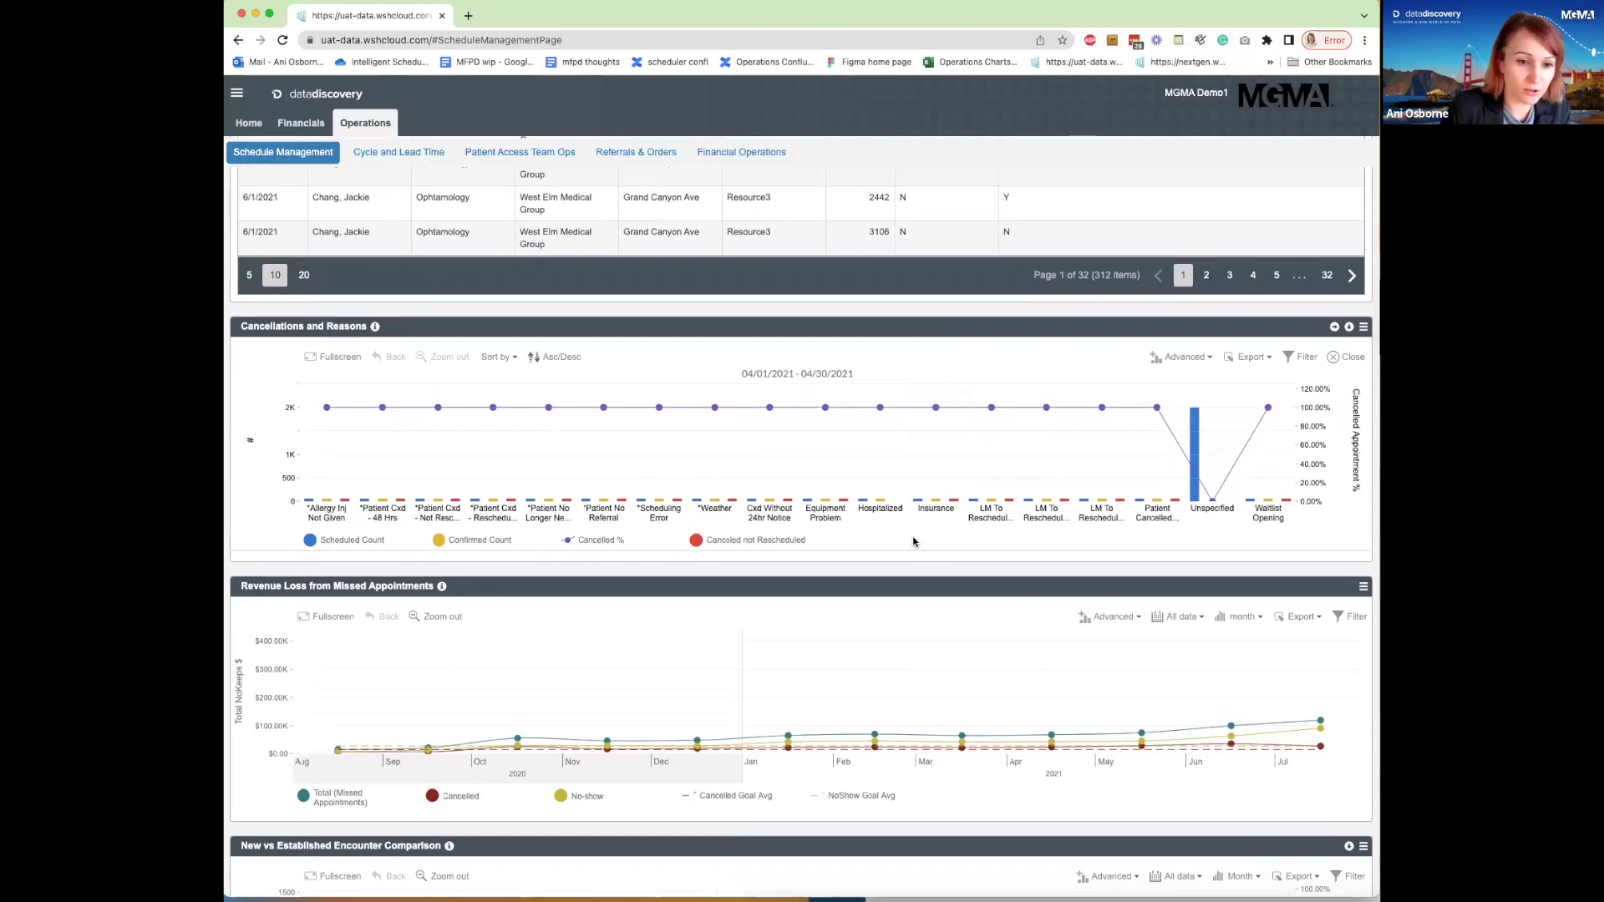
scroll(913, 542, down, 1)
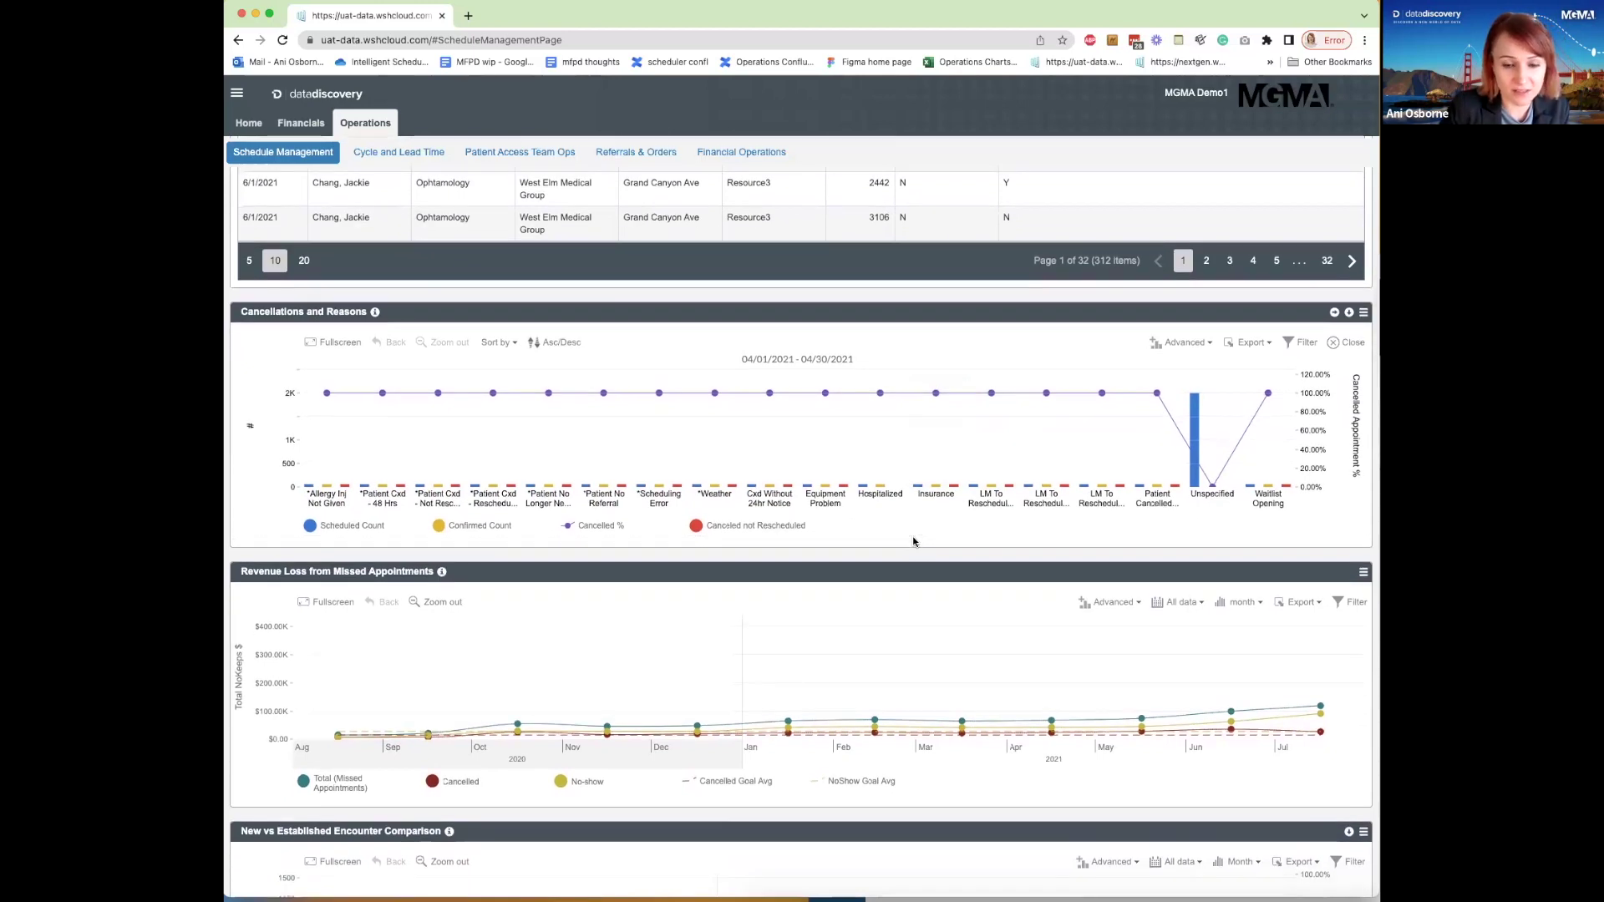
scroll(913, 541, down, 2)
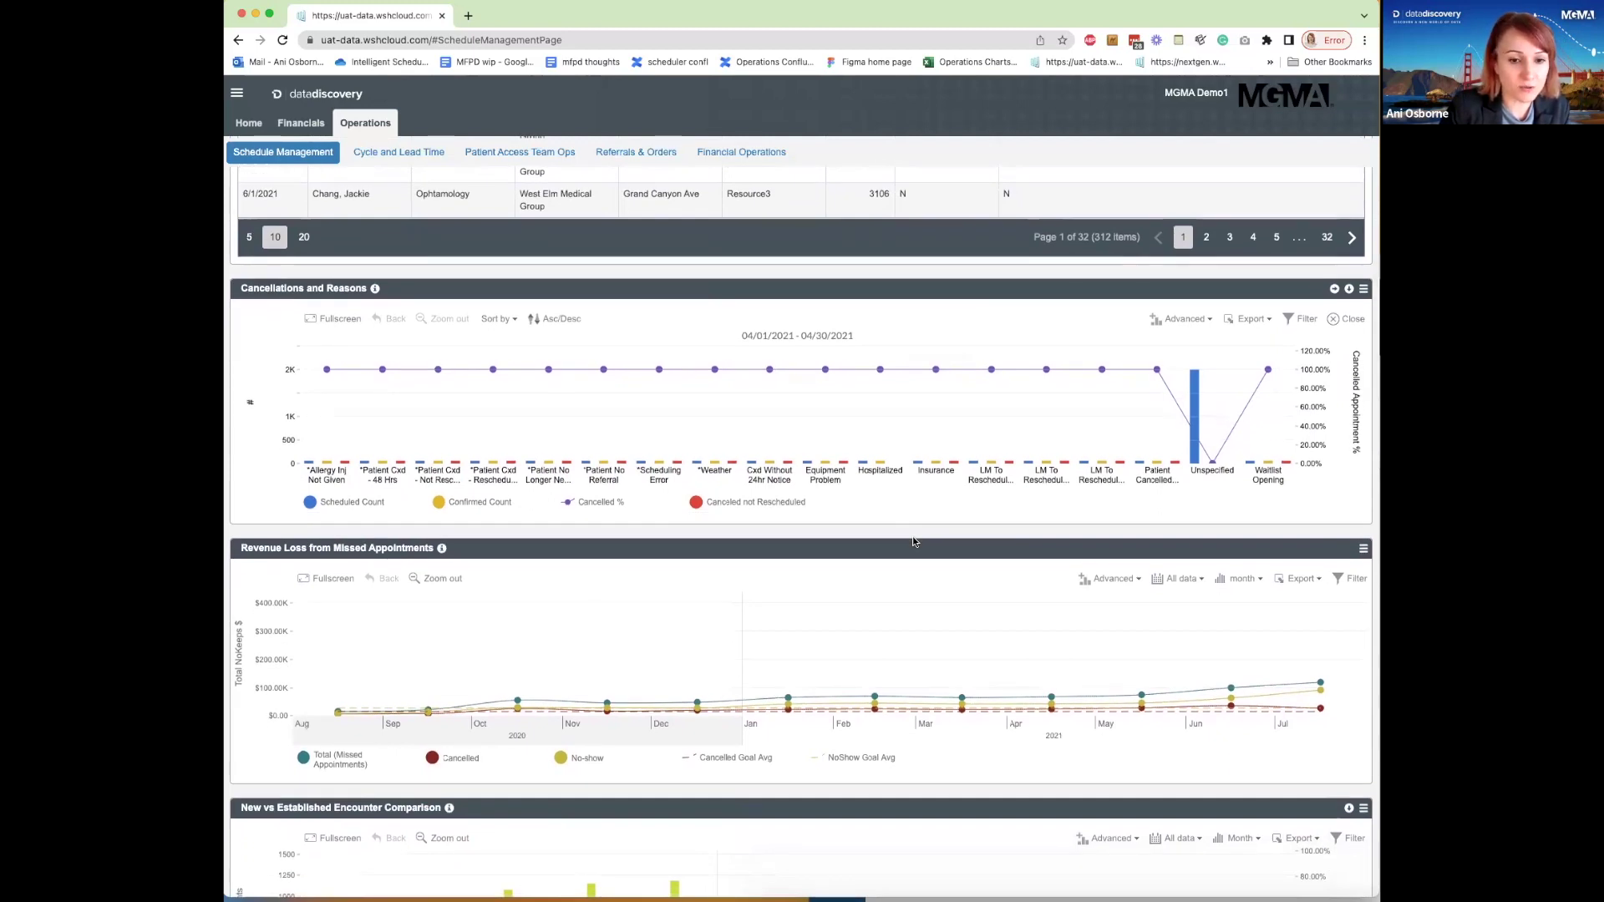
scroll(914, 542, down, 1)
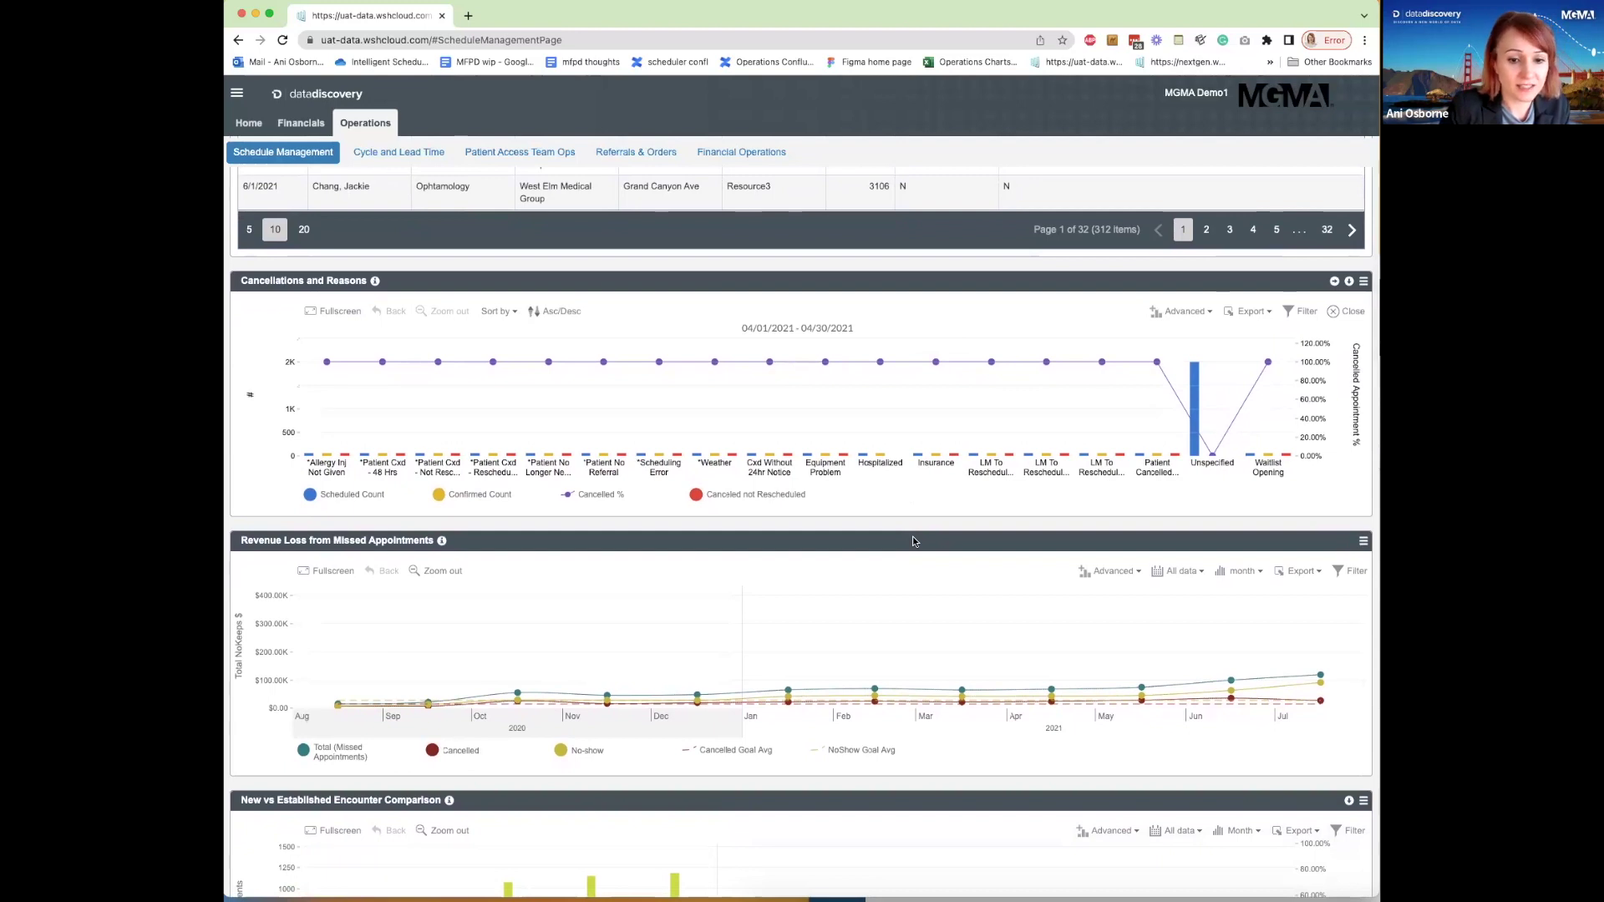
mouse_move(1214, 429)
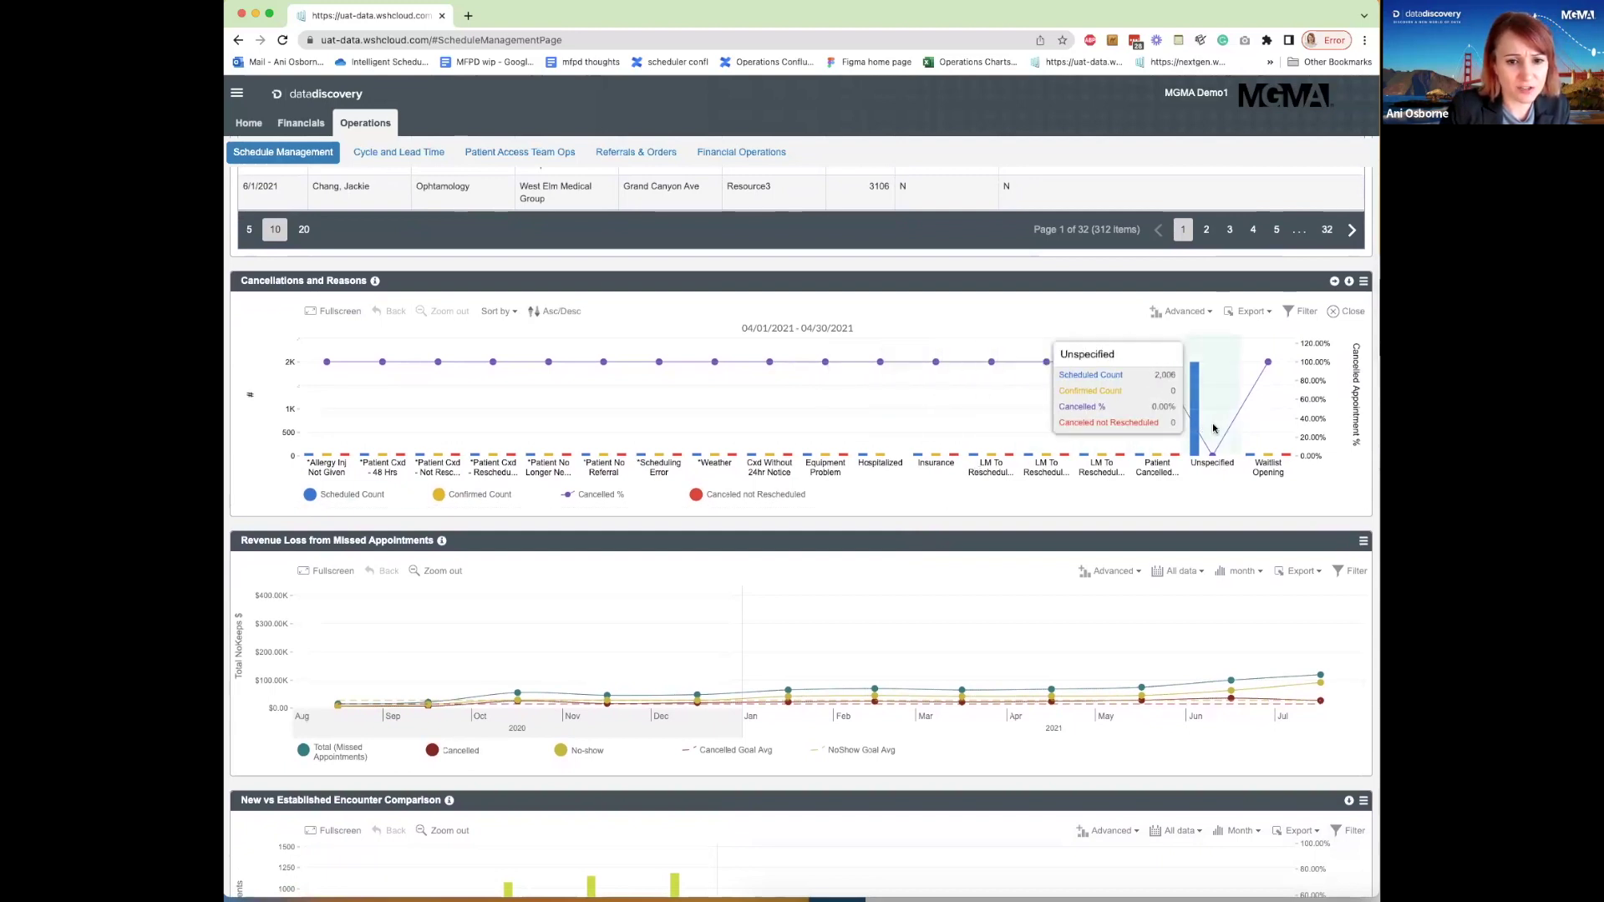
- Examine the June 2021 amounts and goals in the Revenue Loss from Missed Appointments chart, alongside the cancellation reasons
mouse_move(1271, 629)
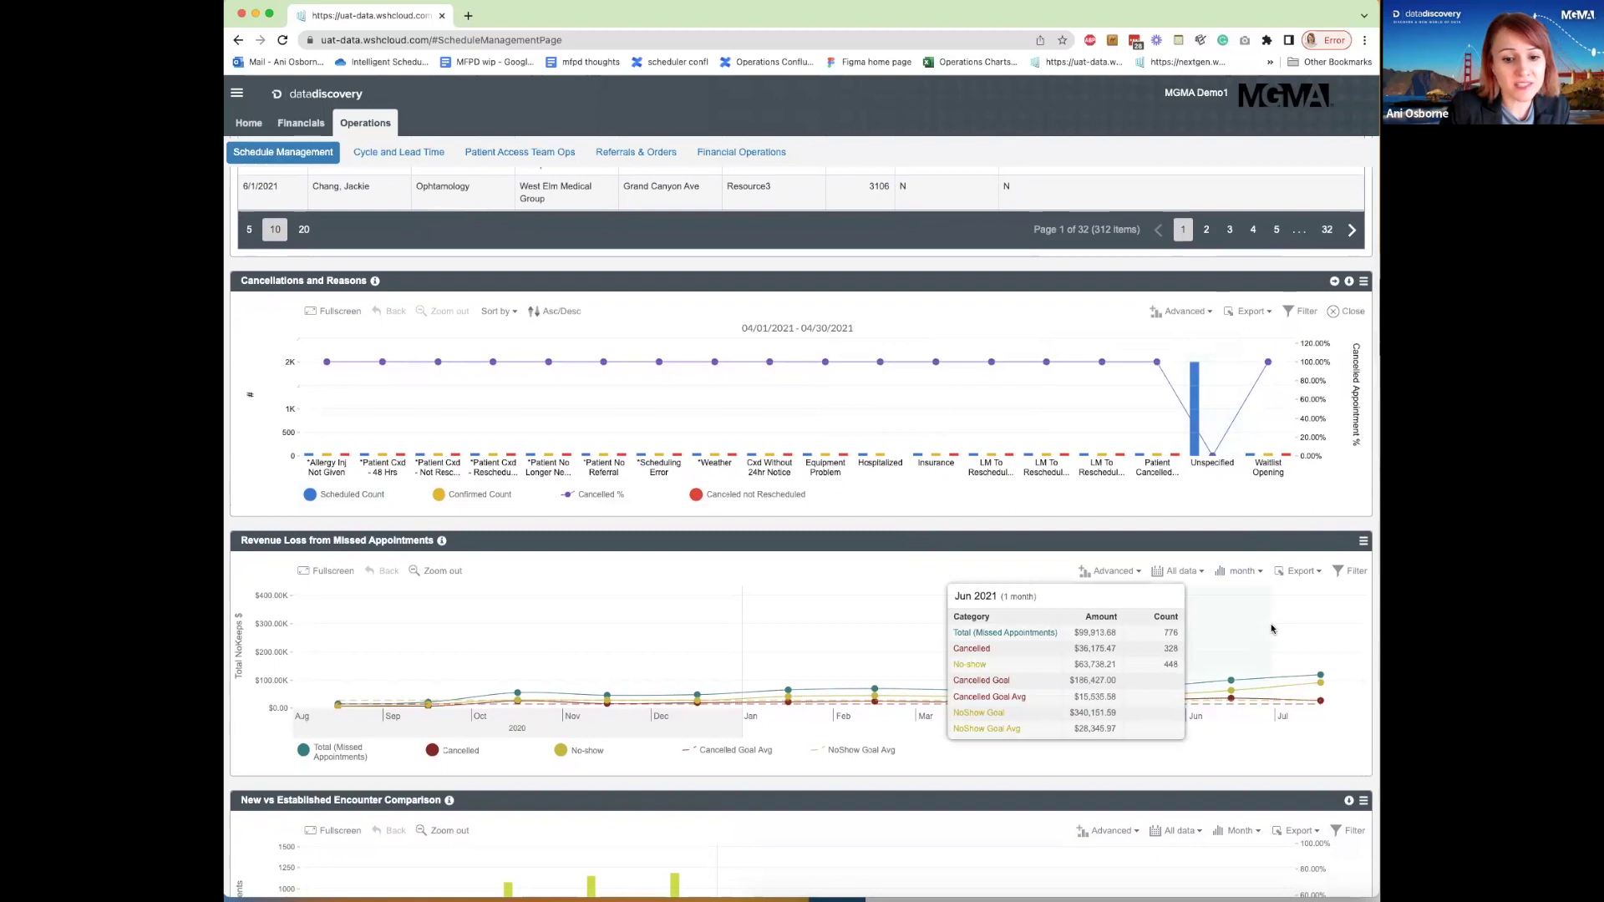
mouse_move(1192, 461)
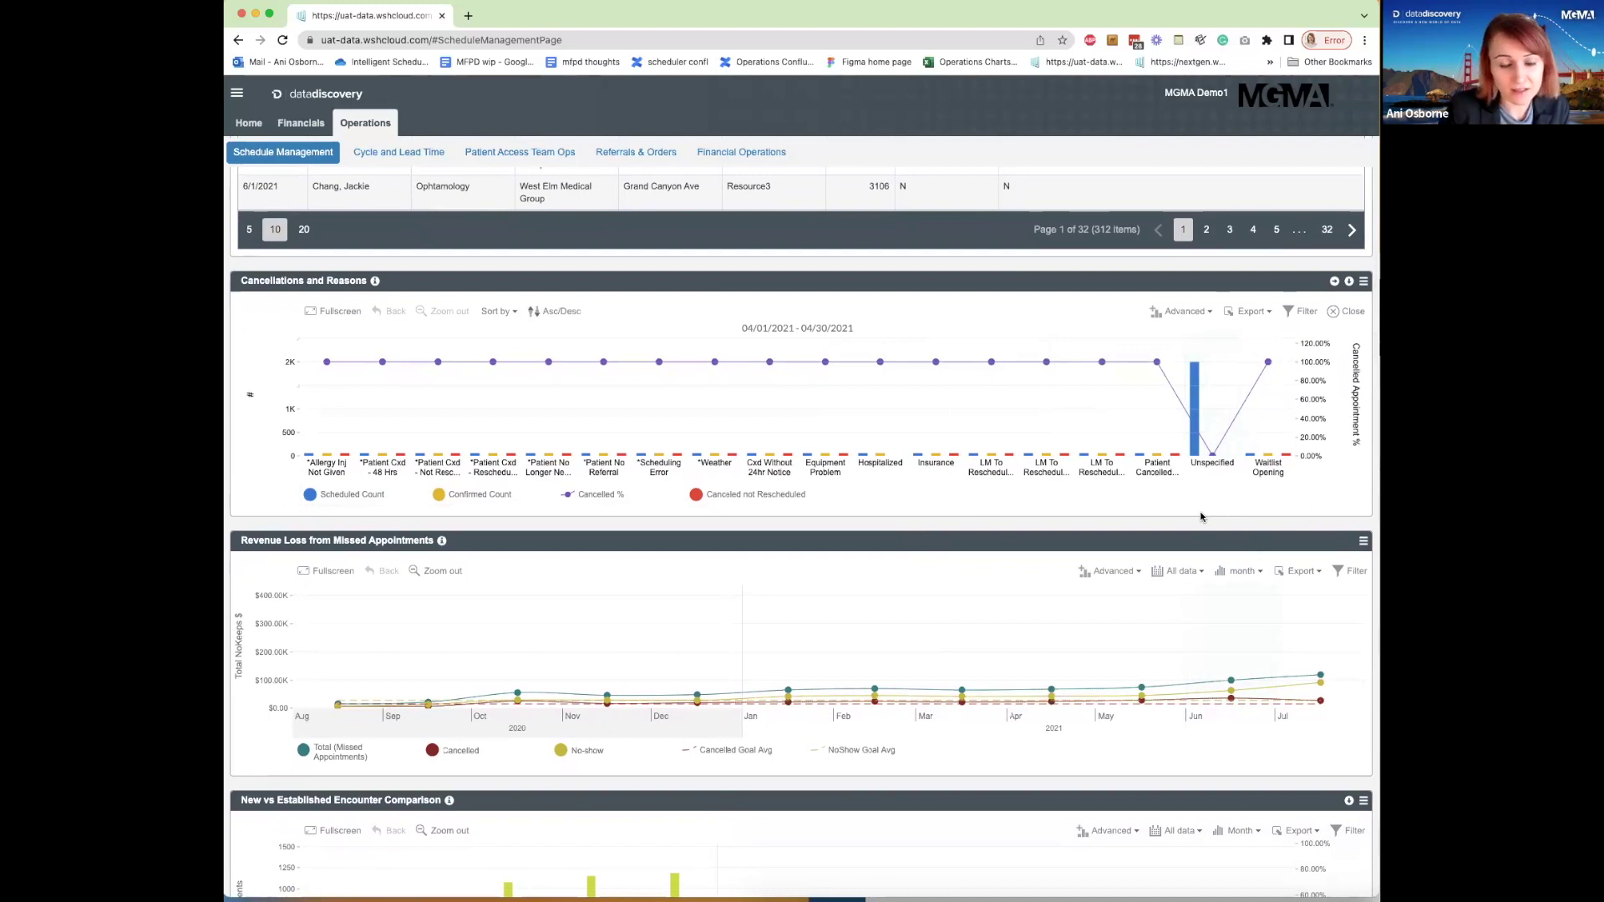
mouse_move(1201, 639)
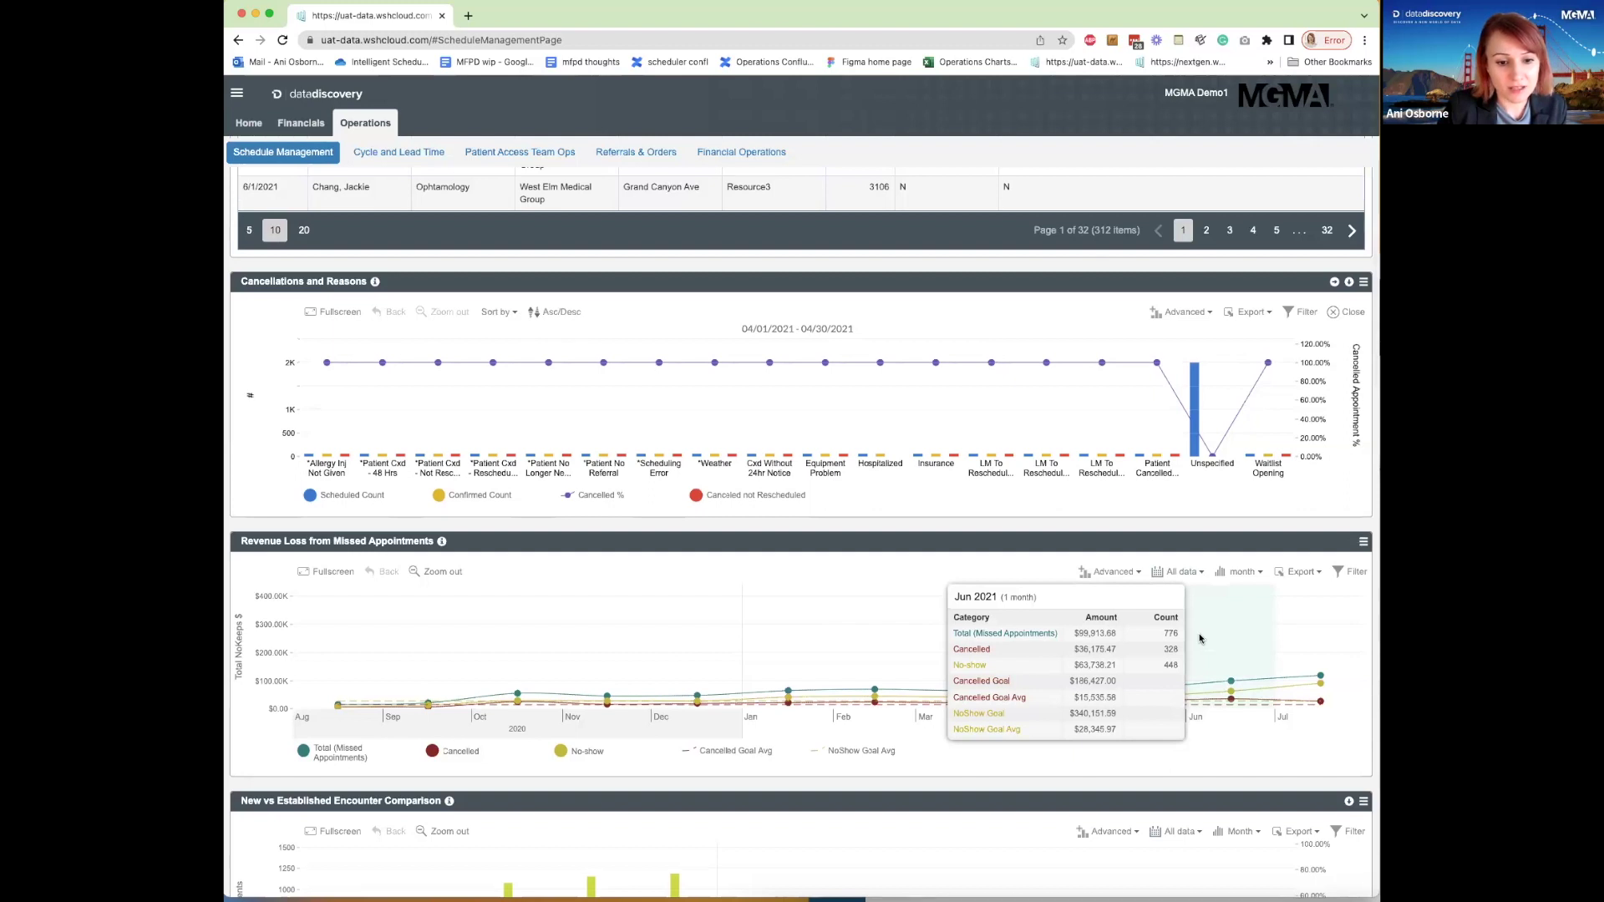
scroll(1200, 638, down, 2)
scroll(1199, 638, up, 1)
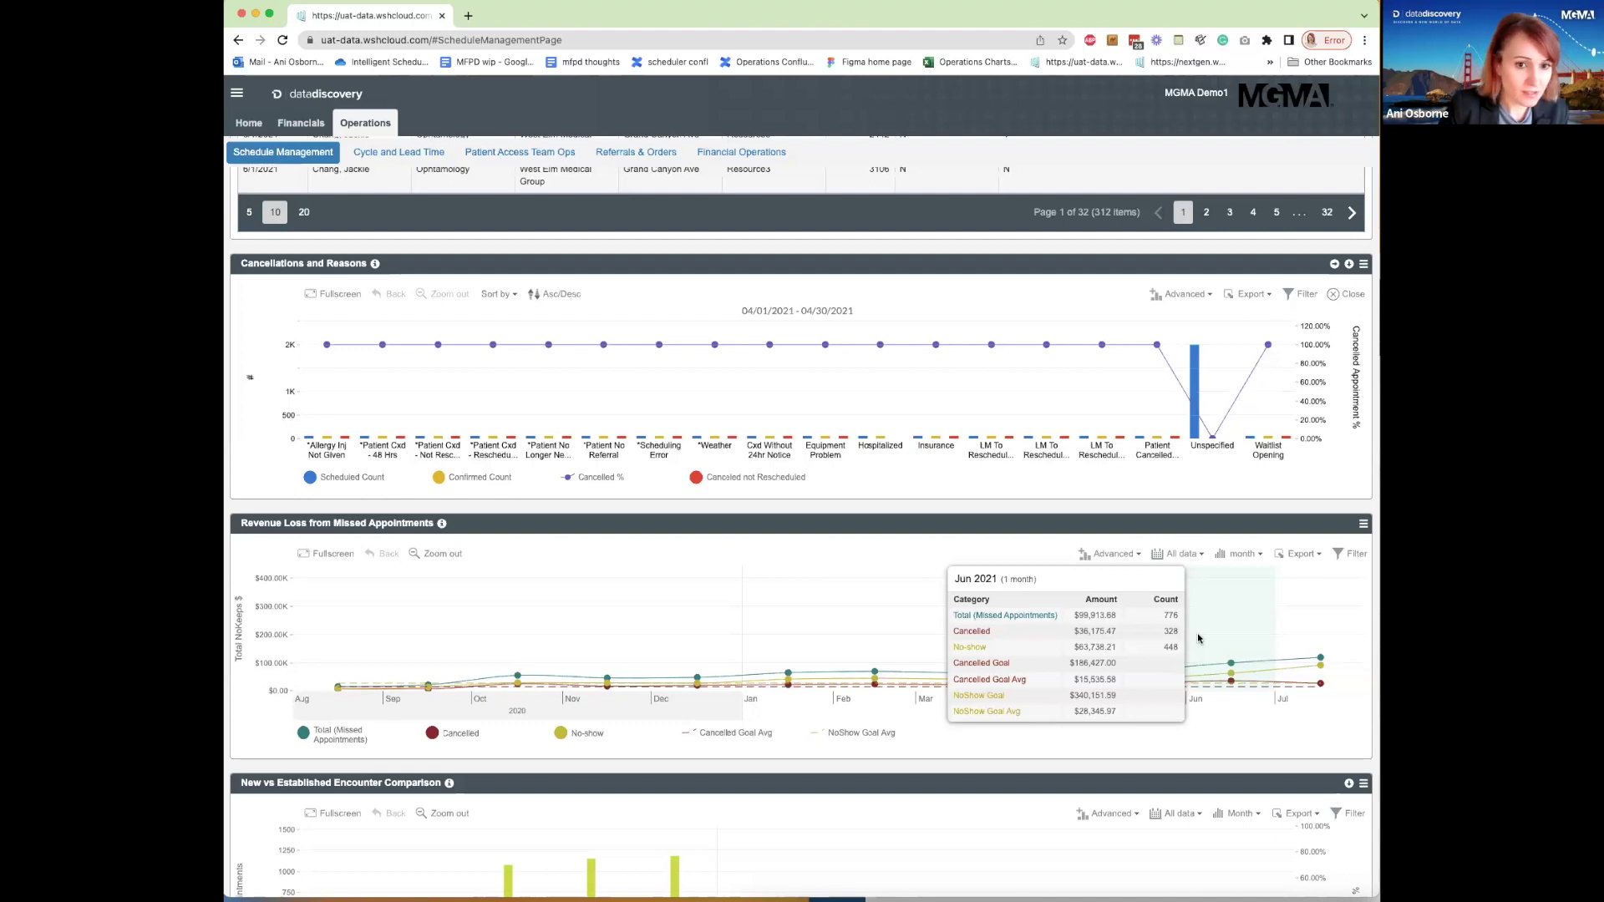
scroll(1198, 639, up, 2)
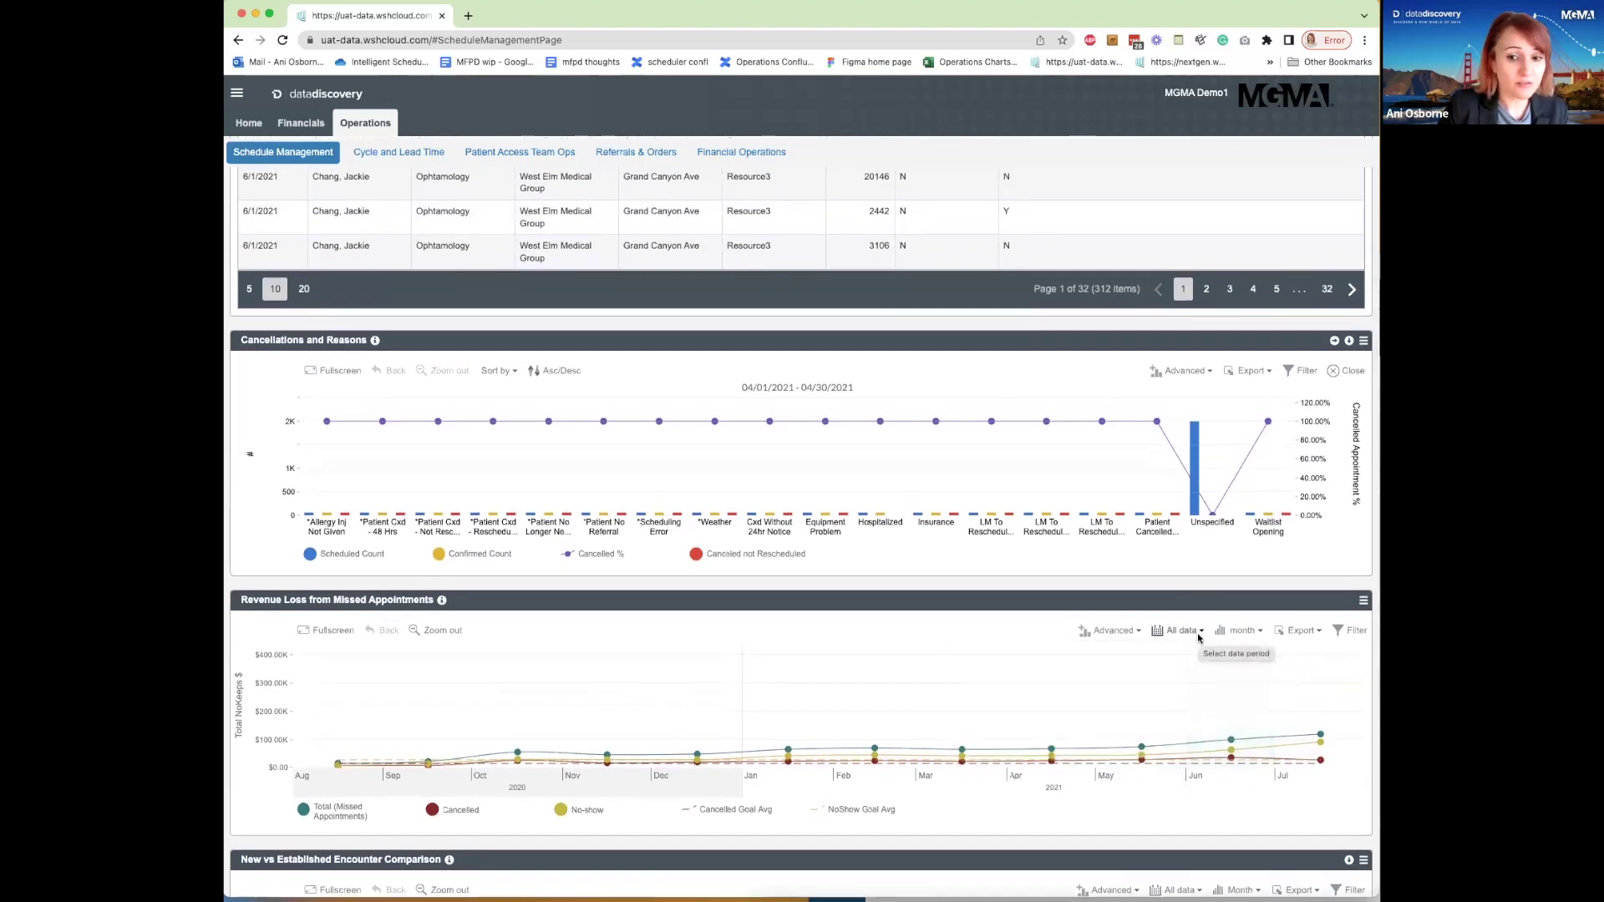
scroll(1201, 639, up, 1)
scroll(1198, 638, up, 10)
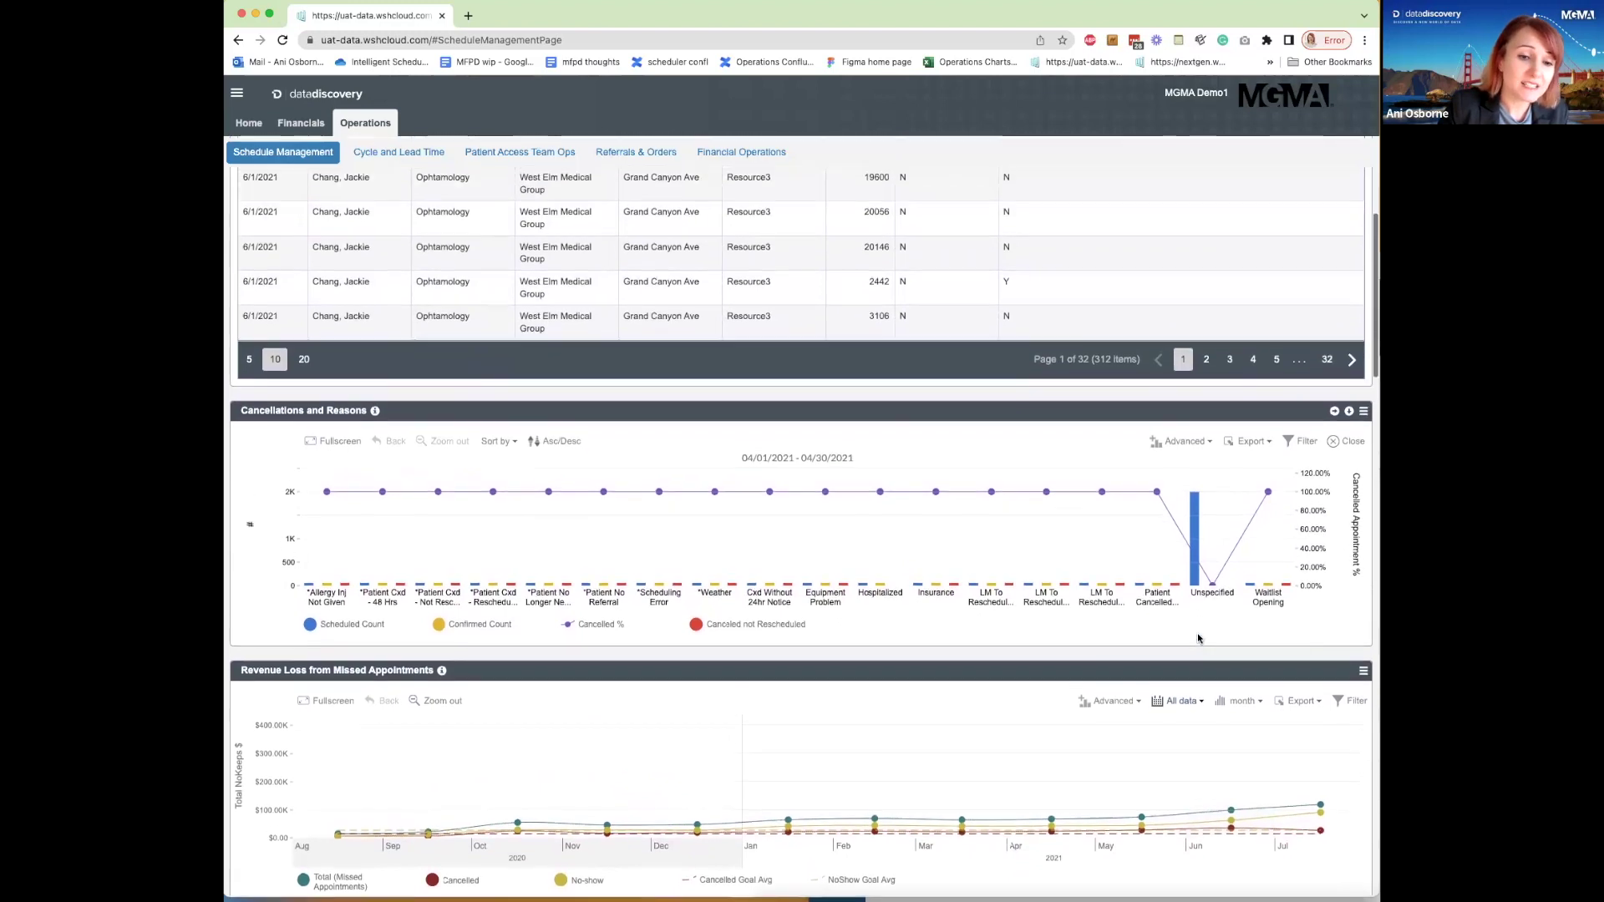
- Review the June 2021 Kept vs No-show Appointment Comparison table together with the no-show and 48-hour appointment rates
scroll(1198, 639, up, 3)
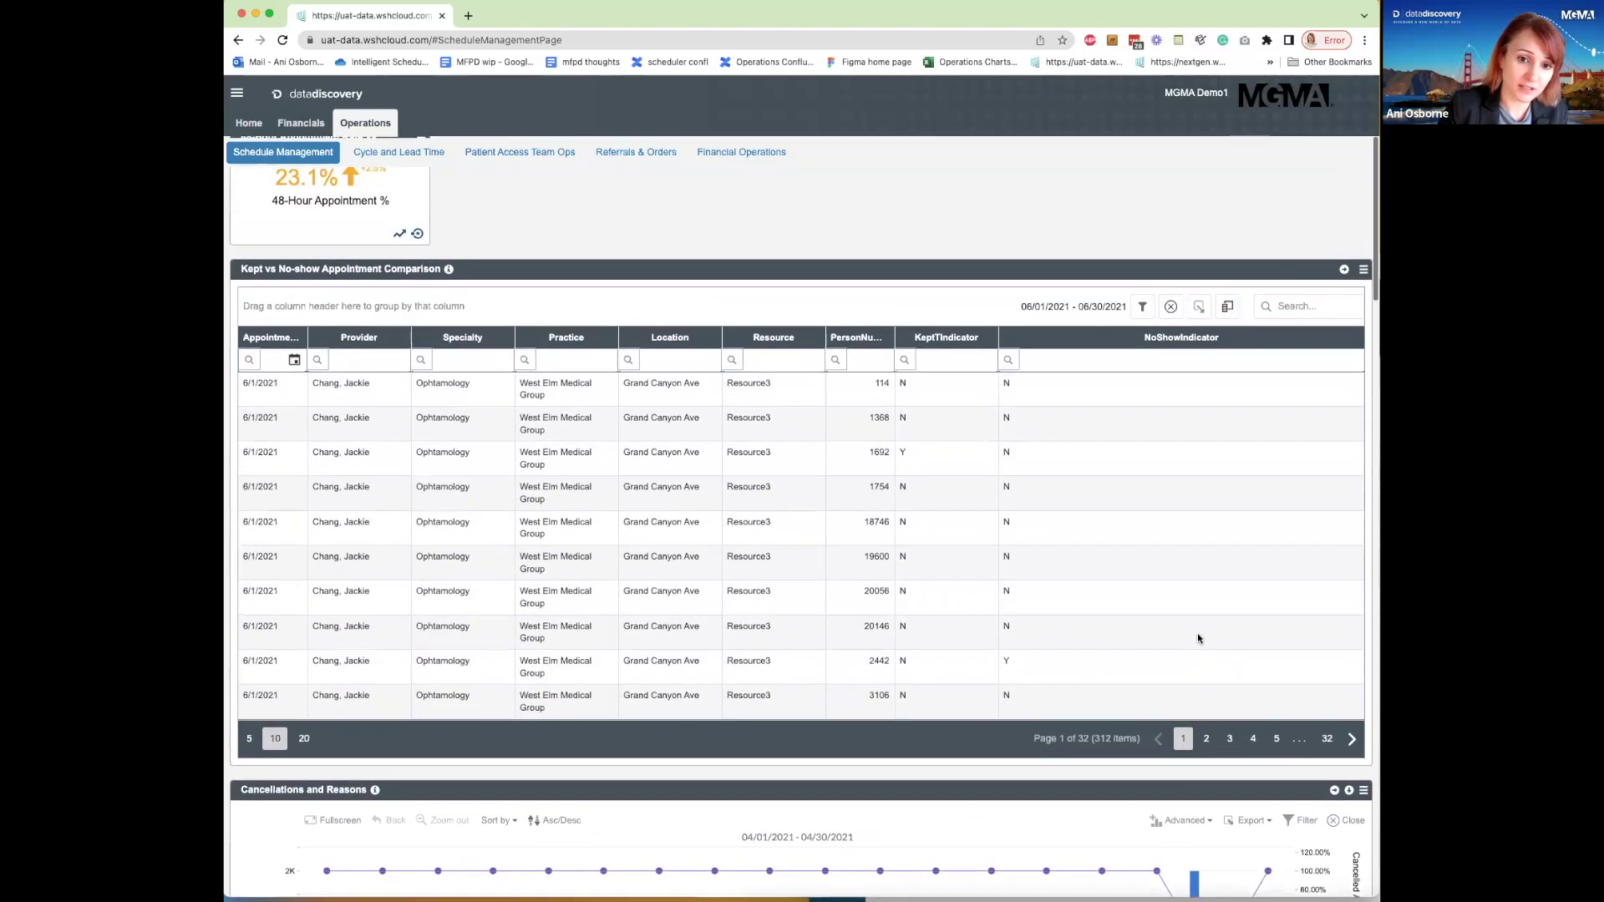
scroll(1199, 638, down, 1)
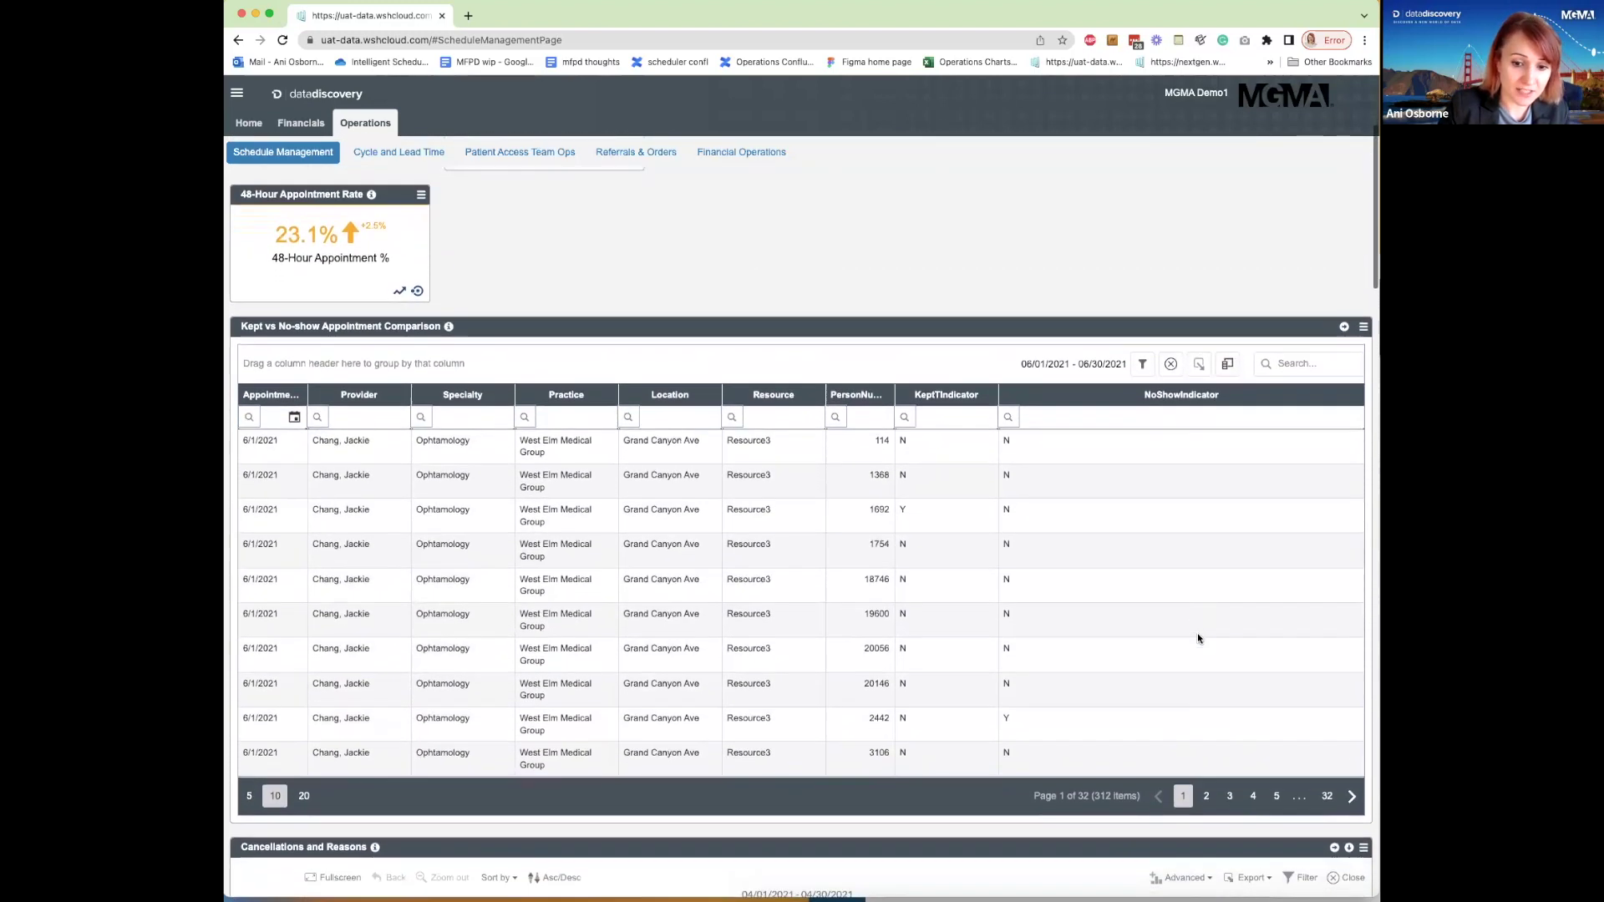
scroll(1198, 639, up, 2)
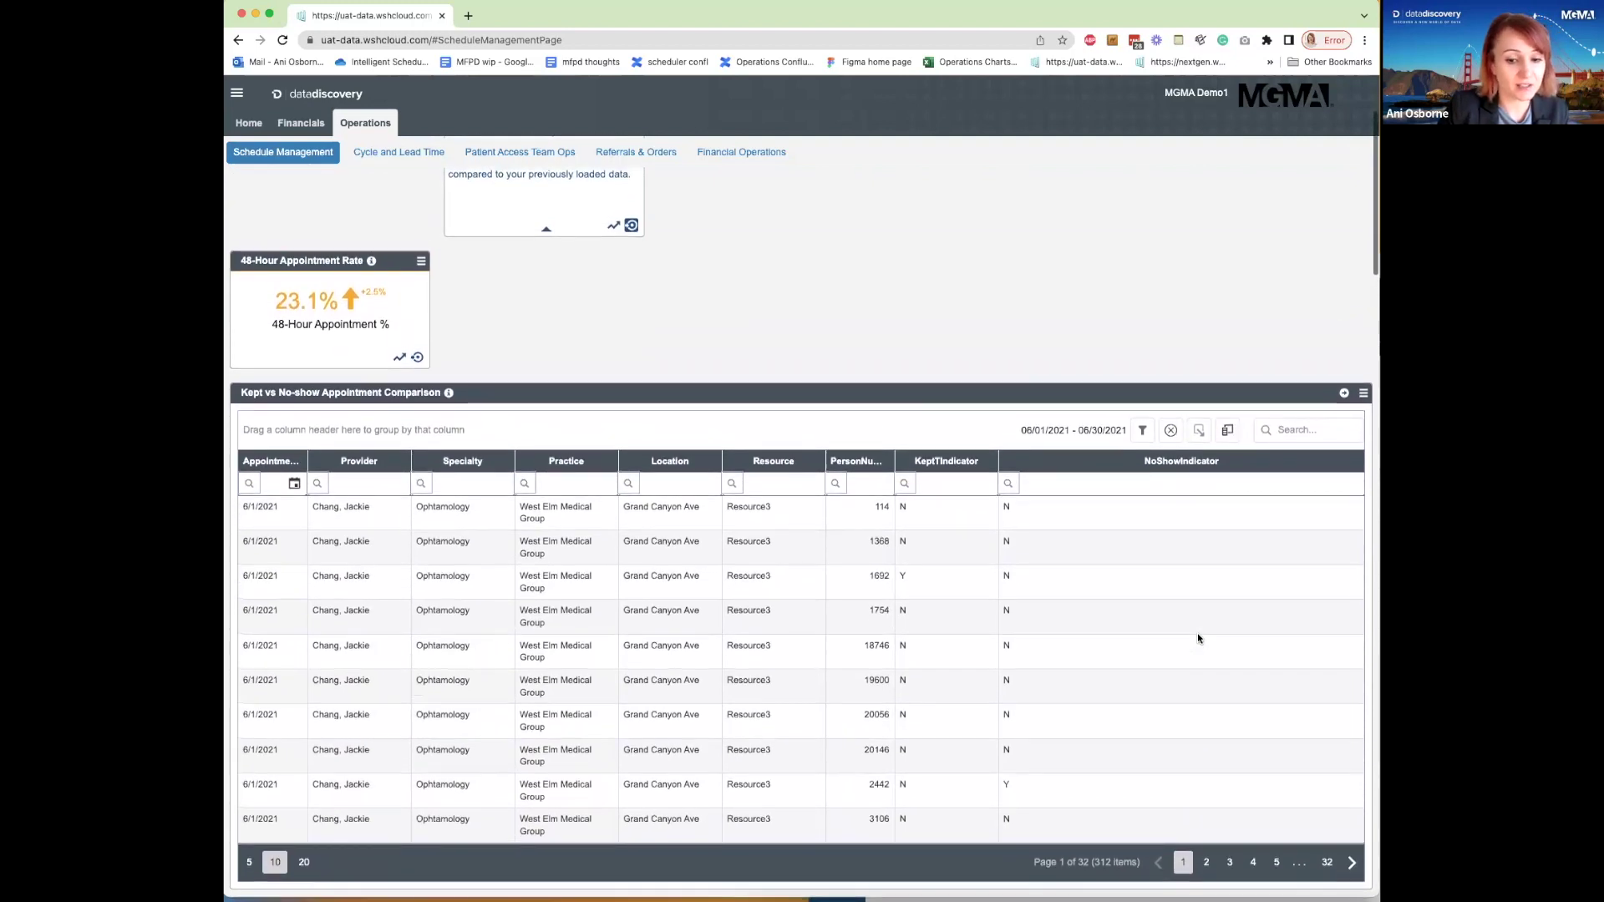
scroll(1198, 638, up, 3)
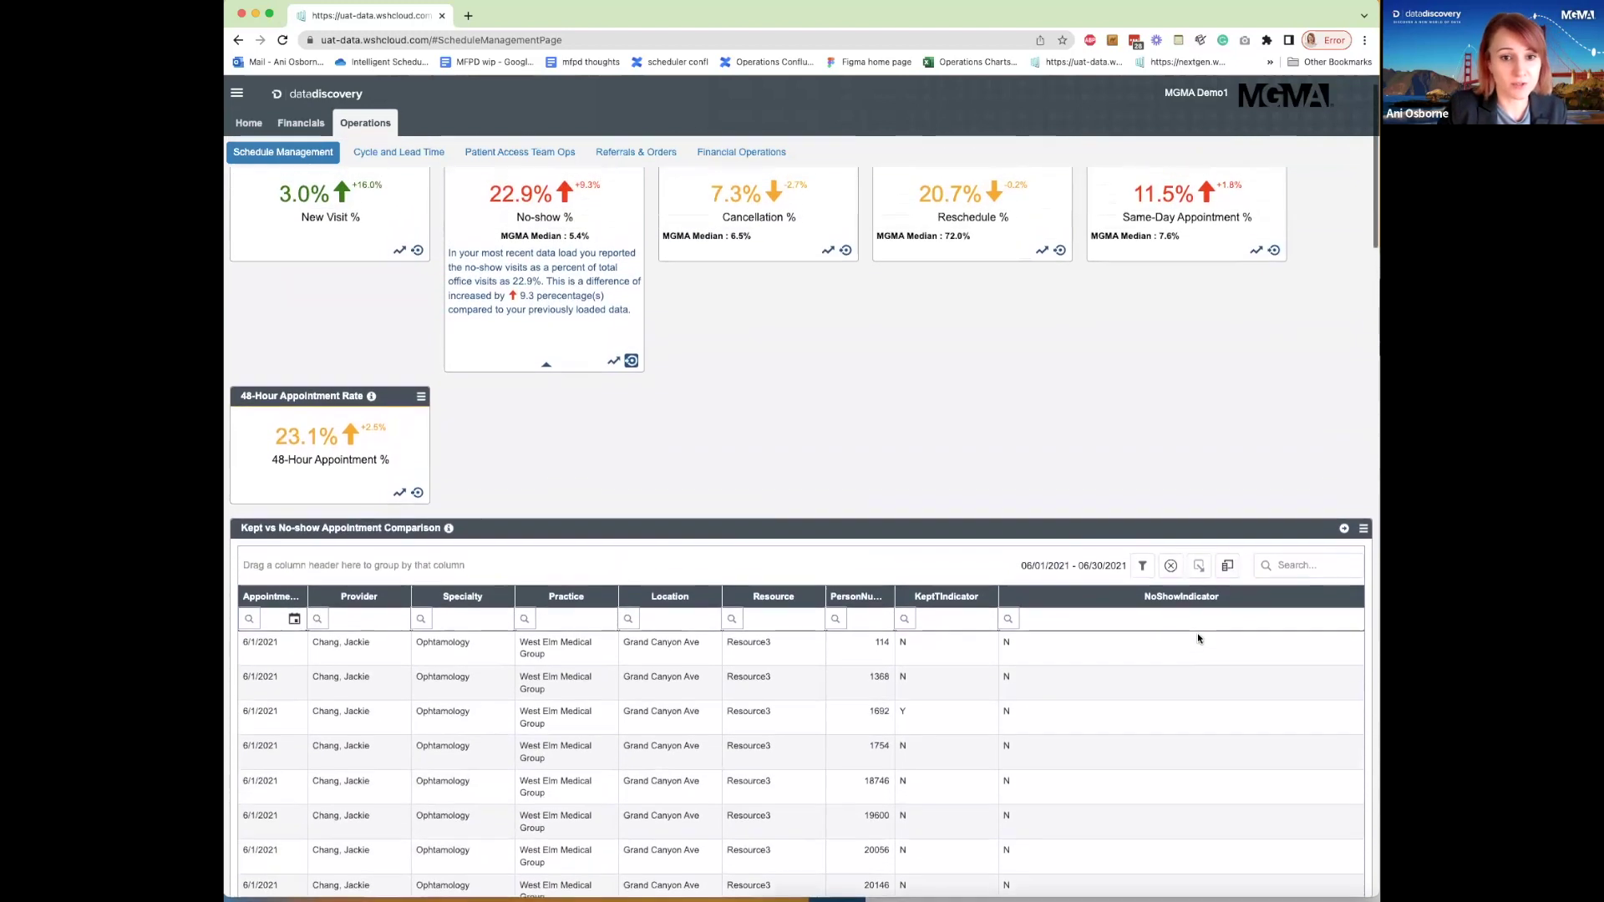
scroll(1193, 659, down, 3)
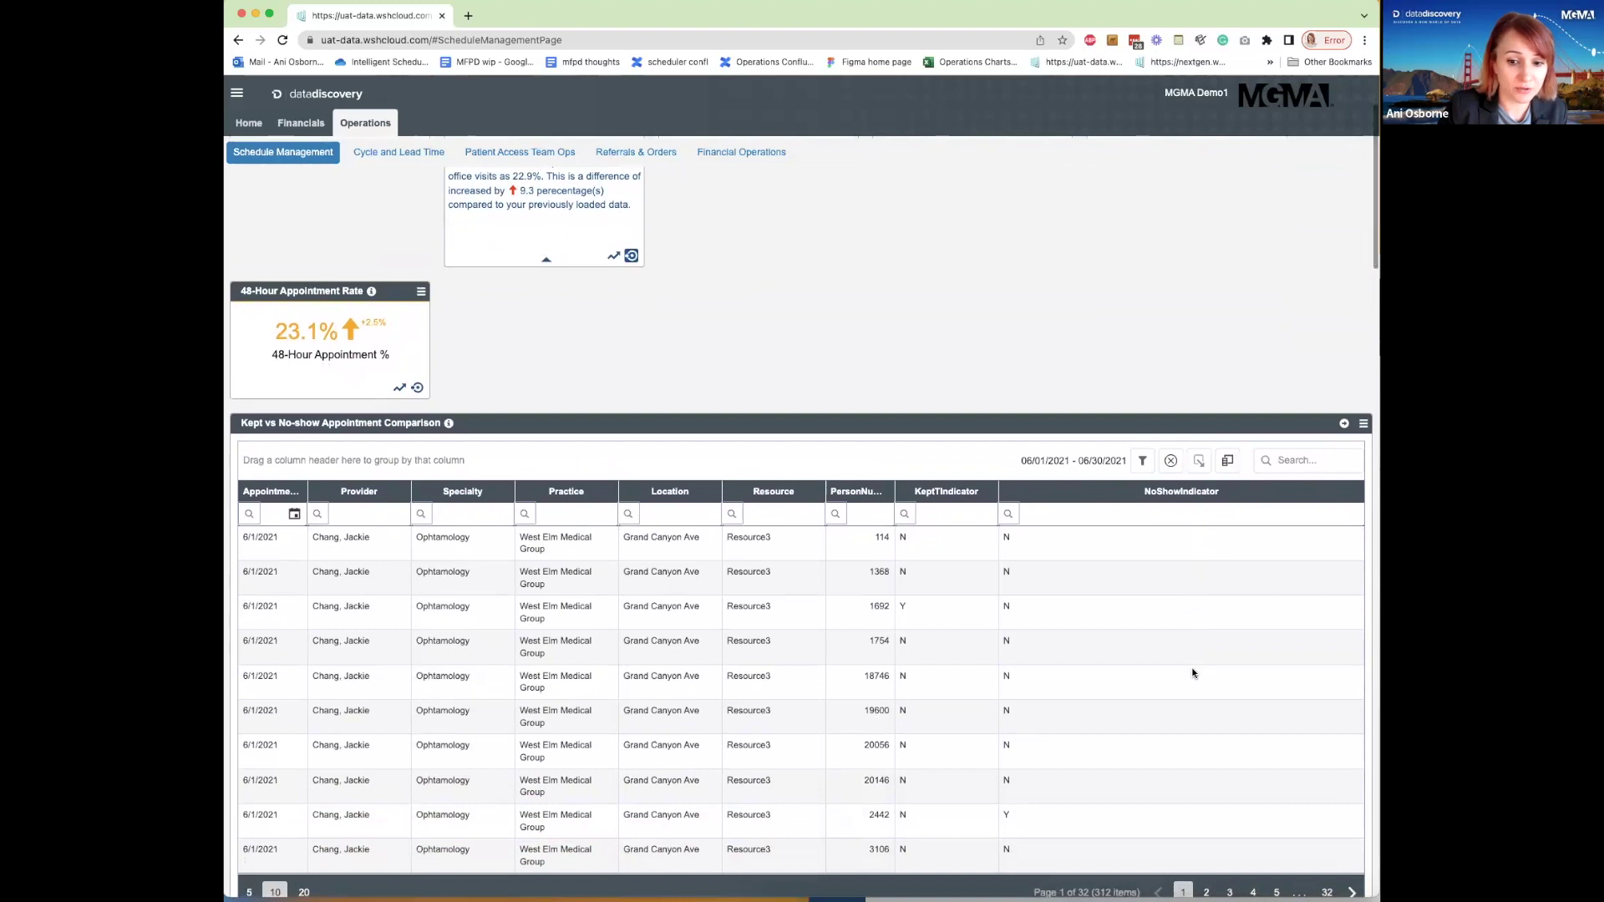
scroll(1193, 674, down, 2)
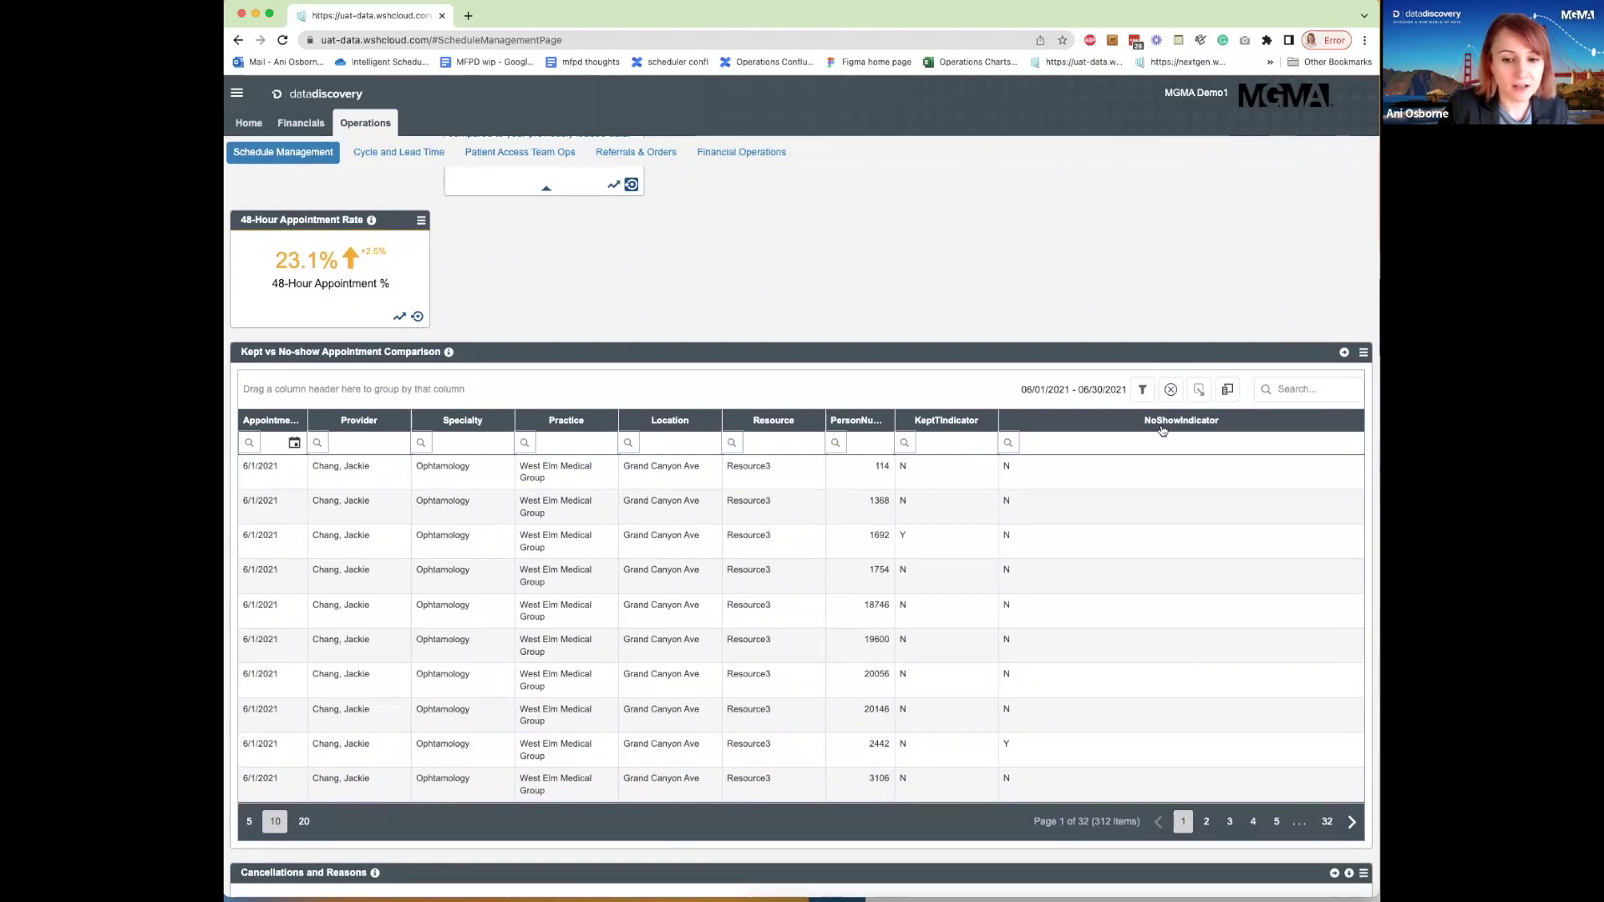
- Switch to the Revenue Intelligence dashboard, bring its window fully into view and open the top contributors for Cancelled Appointments (Not Rescheduled)
key(super+Tab)
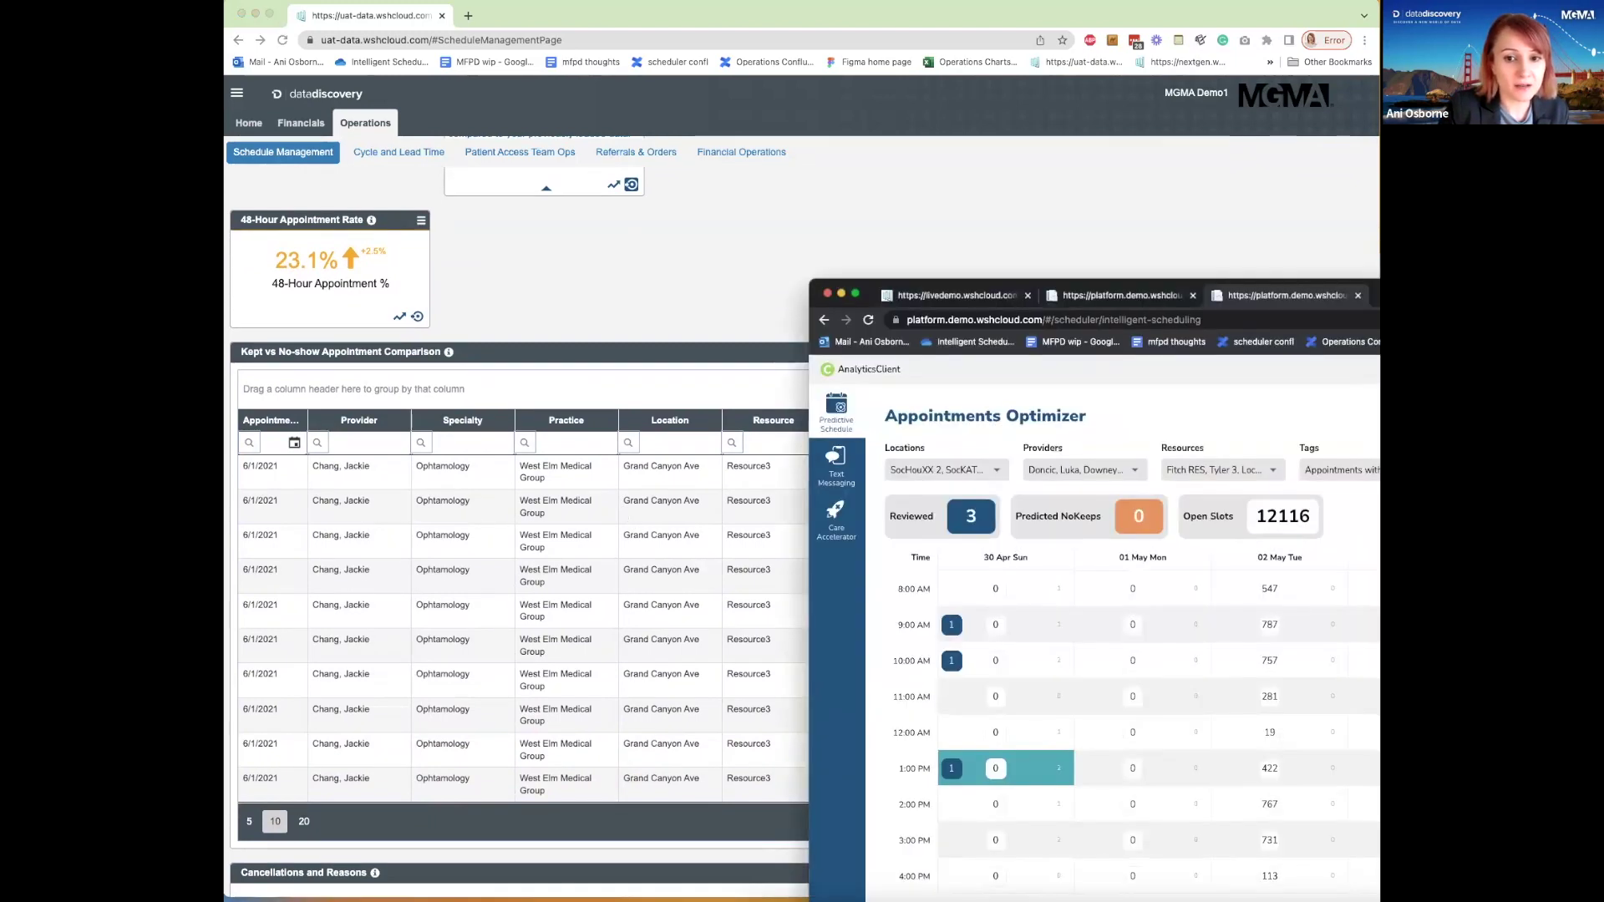
click(985, 296)
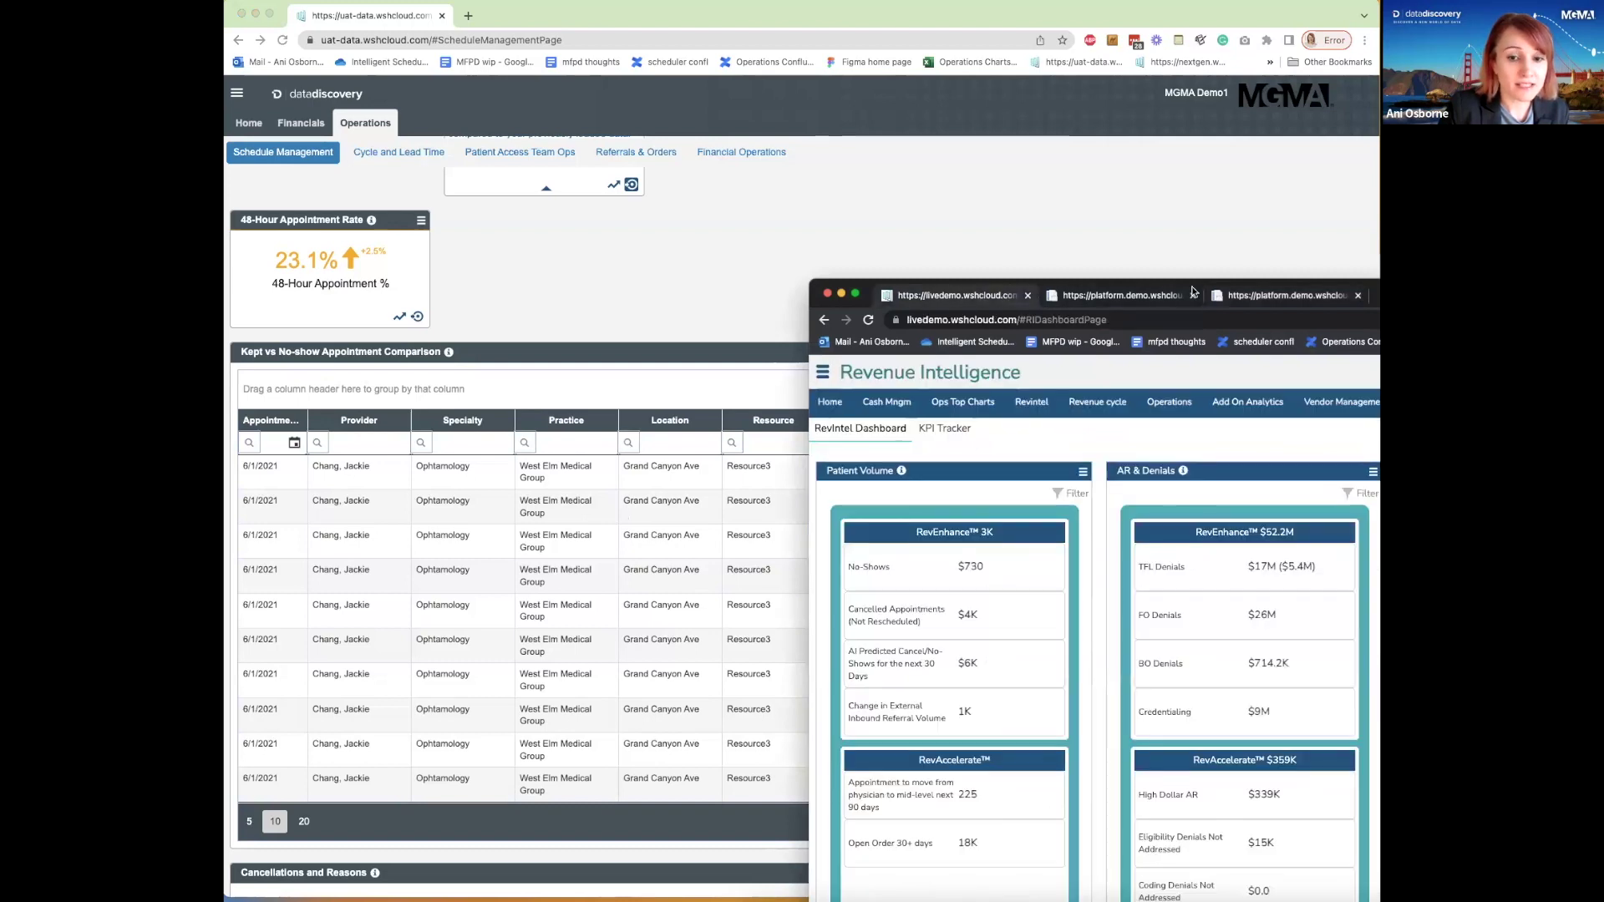
drag(1560, 293, 893, 13)
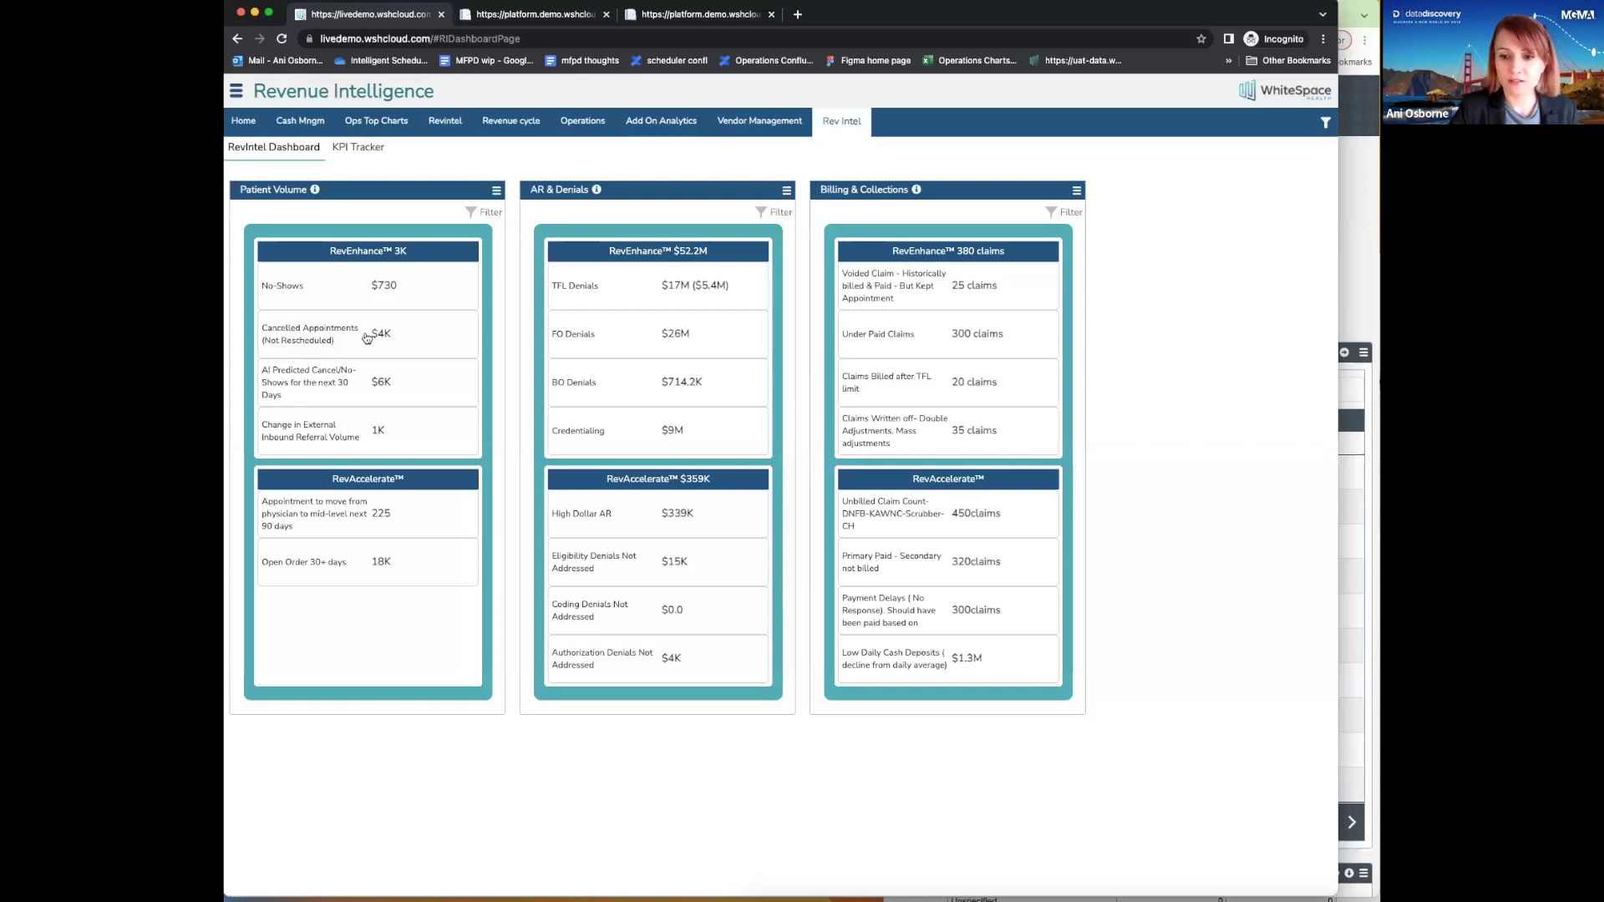
scroll(368, 338, down, 1)
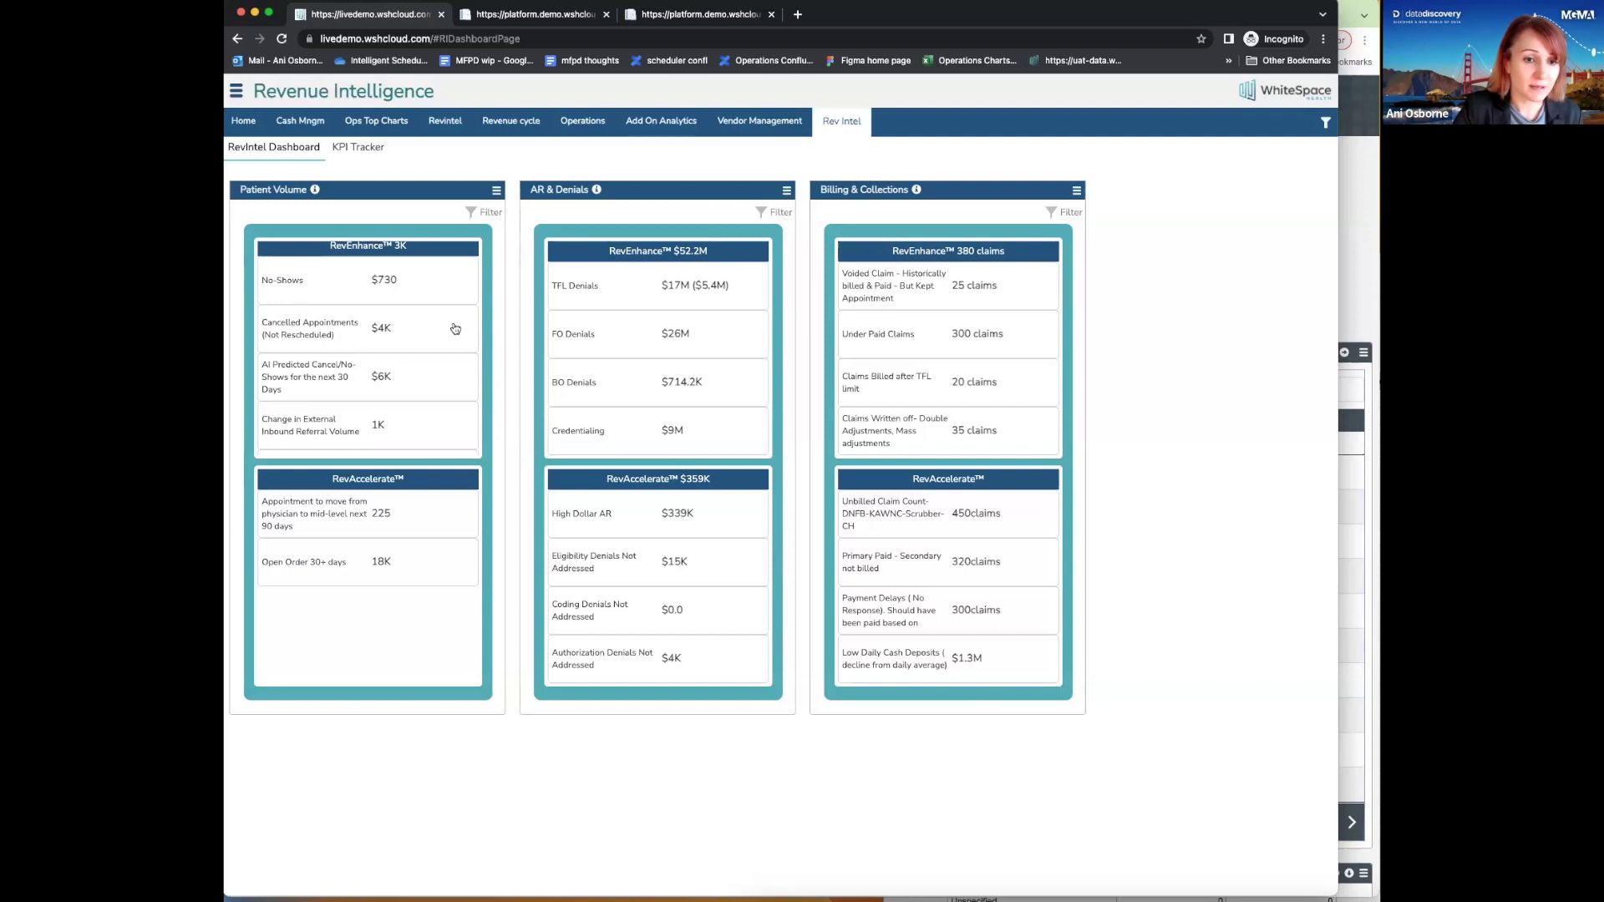
click(456, 328)
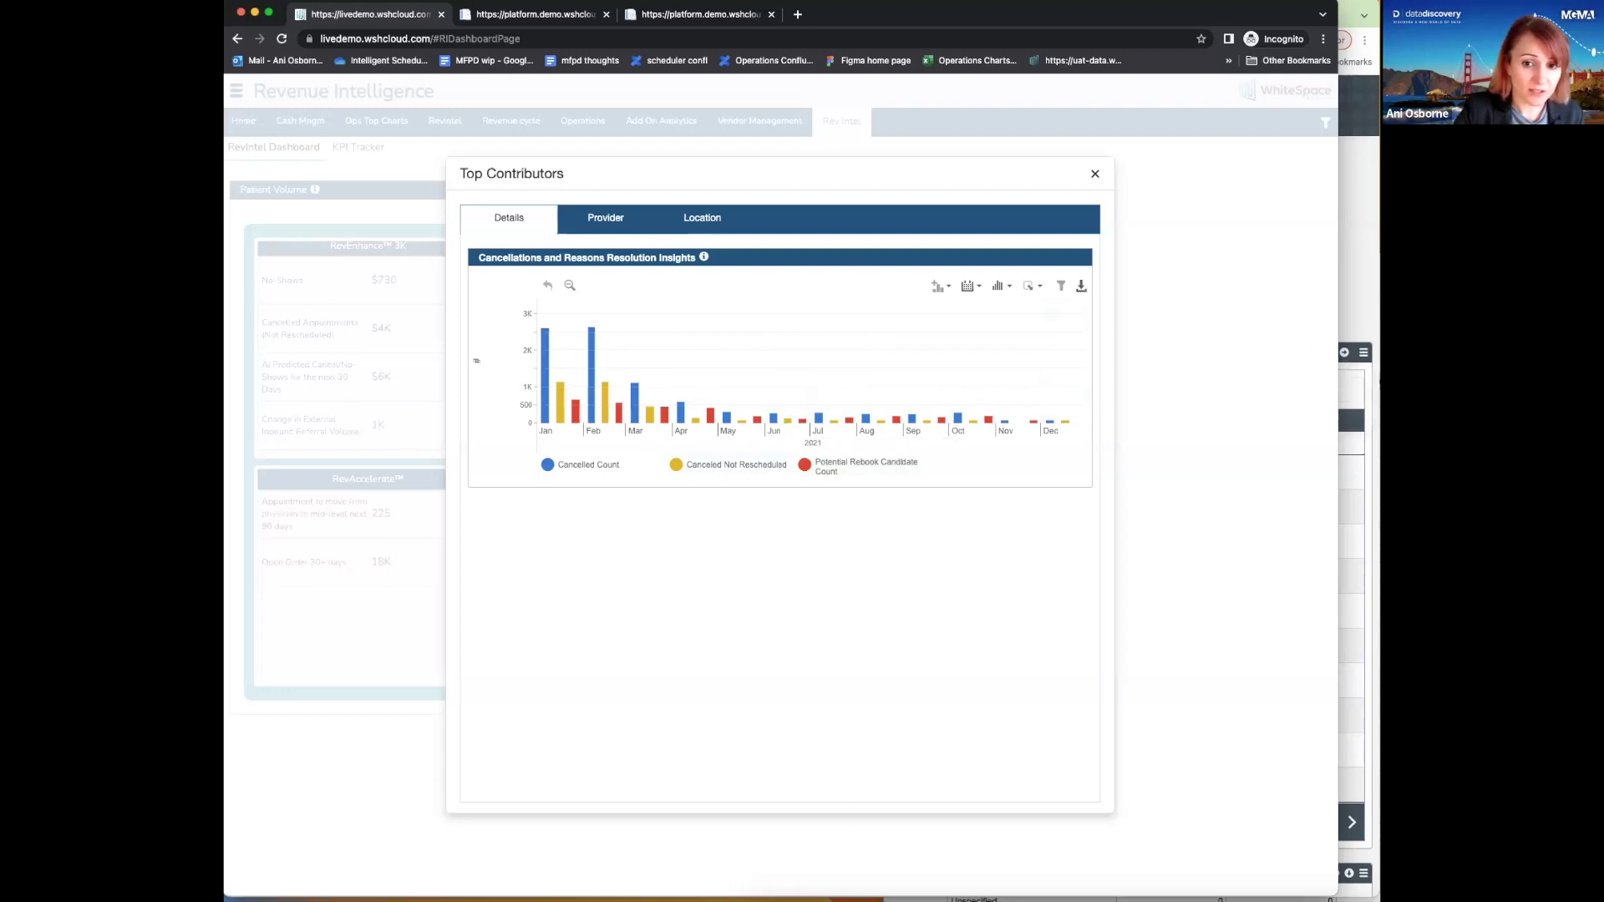
- Examine the TransactionData (30) spreadsheet from appointment details through no-show totals to the Potential Rebook Candidate column, and return to the browser
click(1297, 296)
double_click(1263, 286)
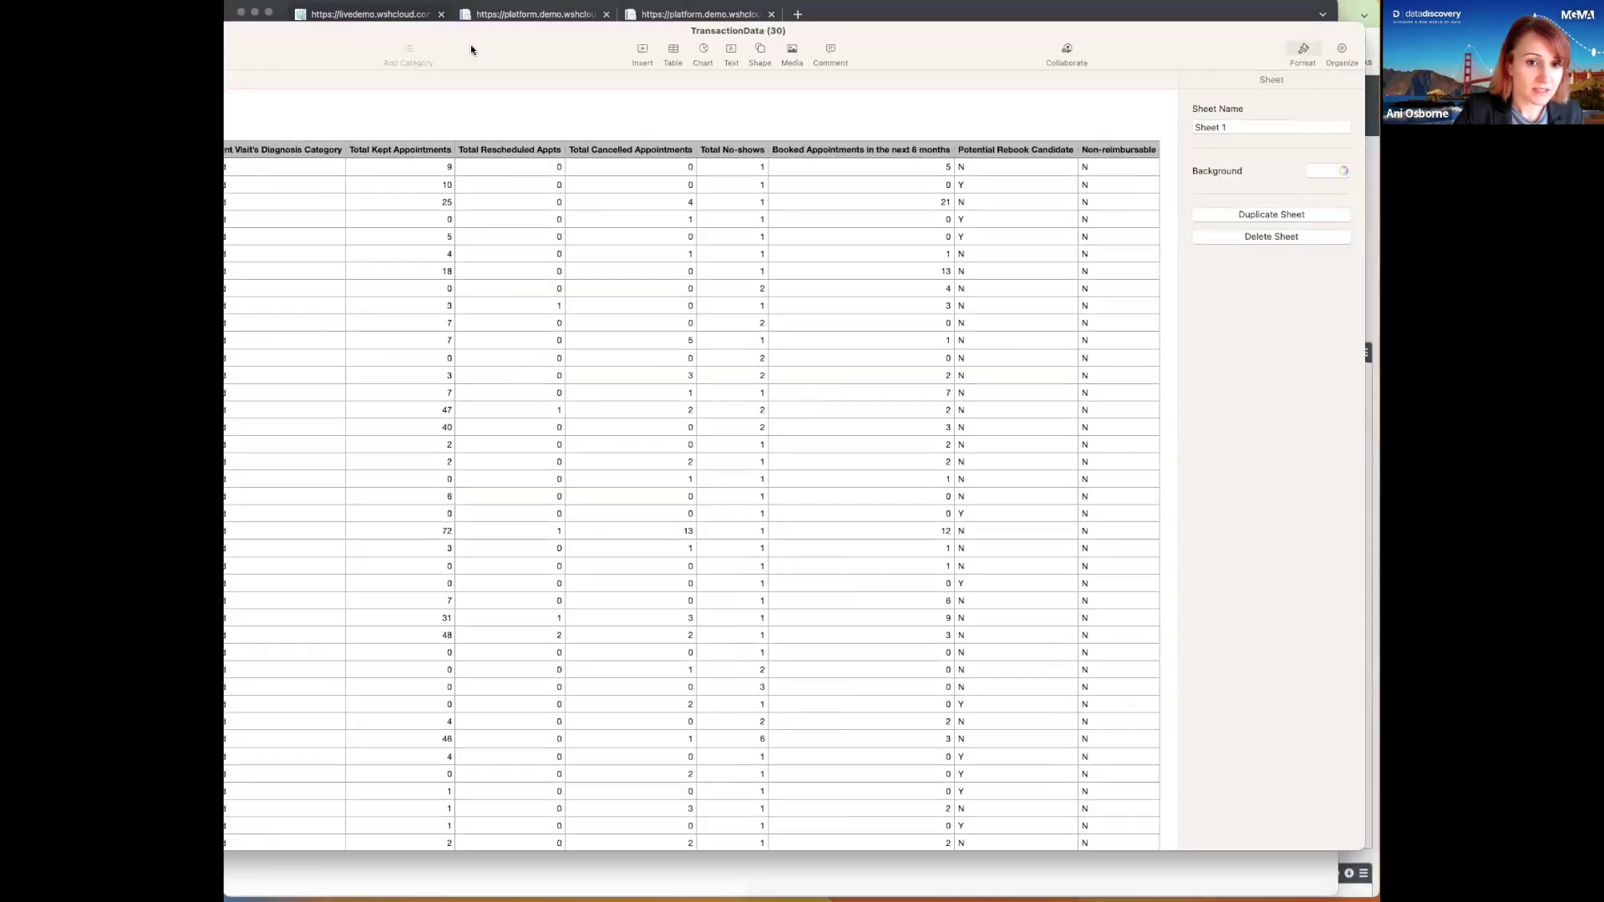
scroll(761, 187, left, 10)
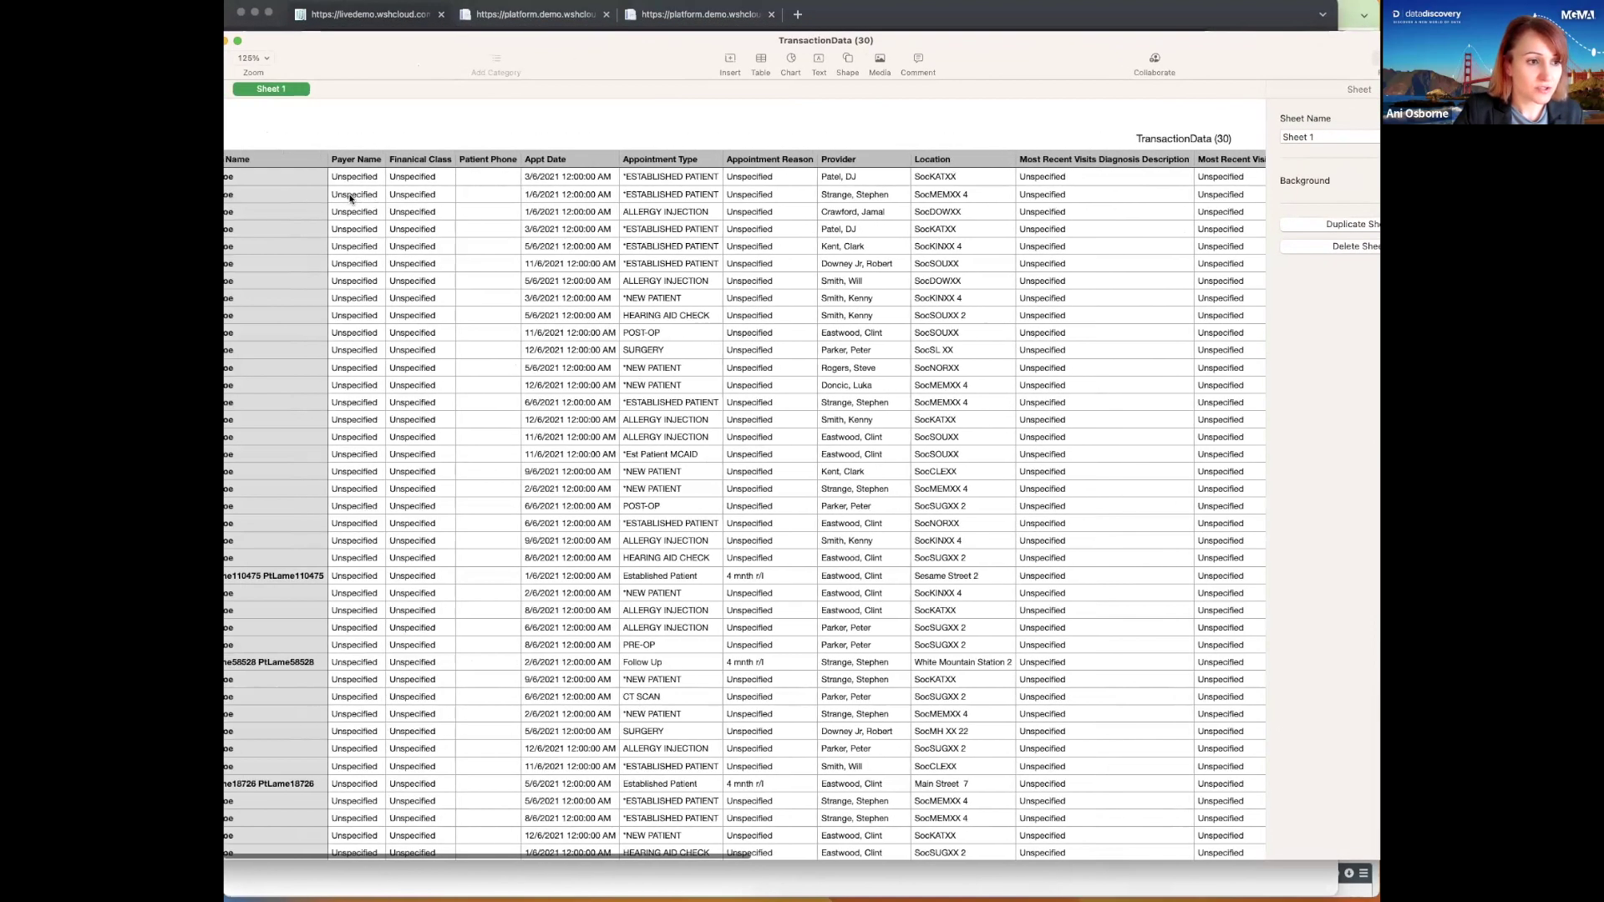
scroll(350, 198, right, 15)
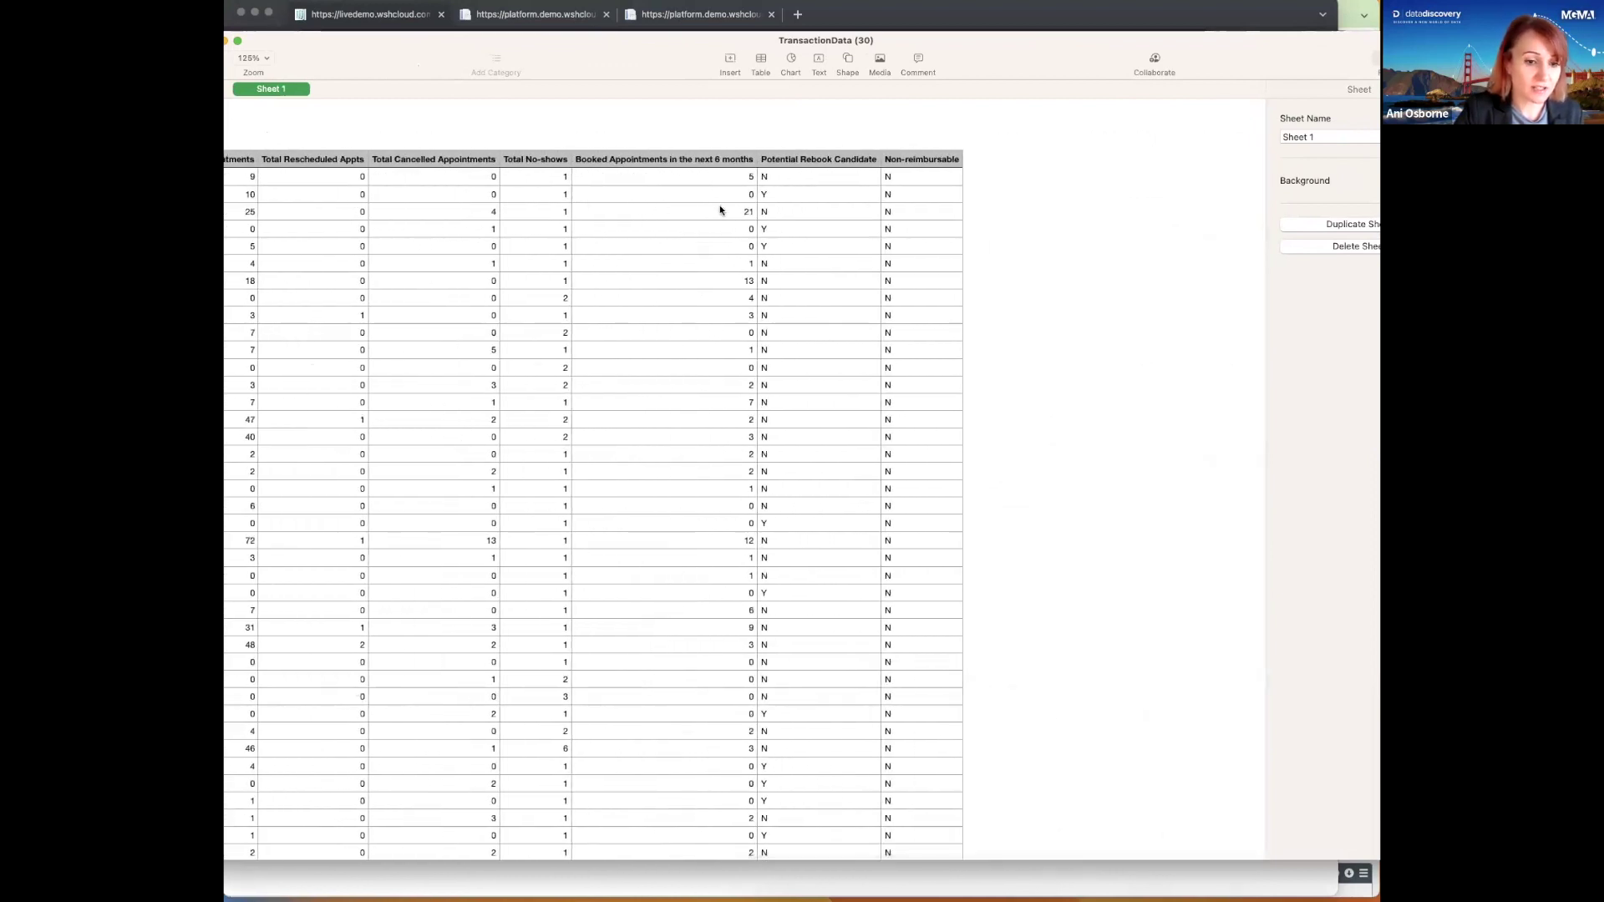
click(789, 194)
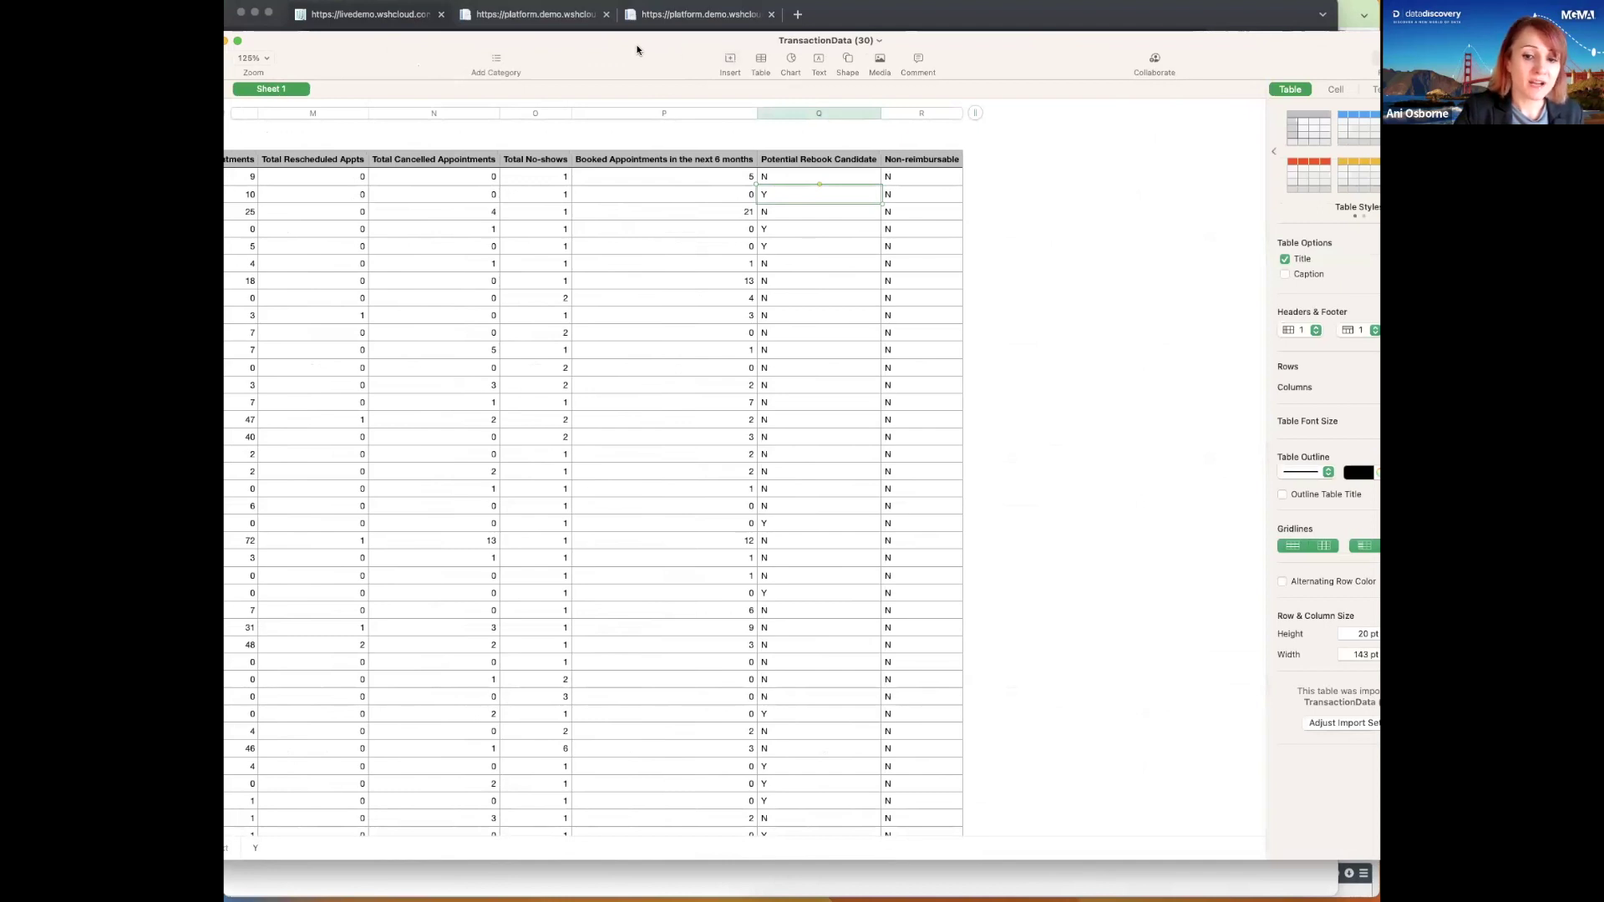
drag(636, 50, 964, 67)
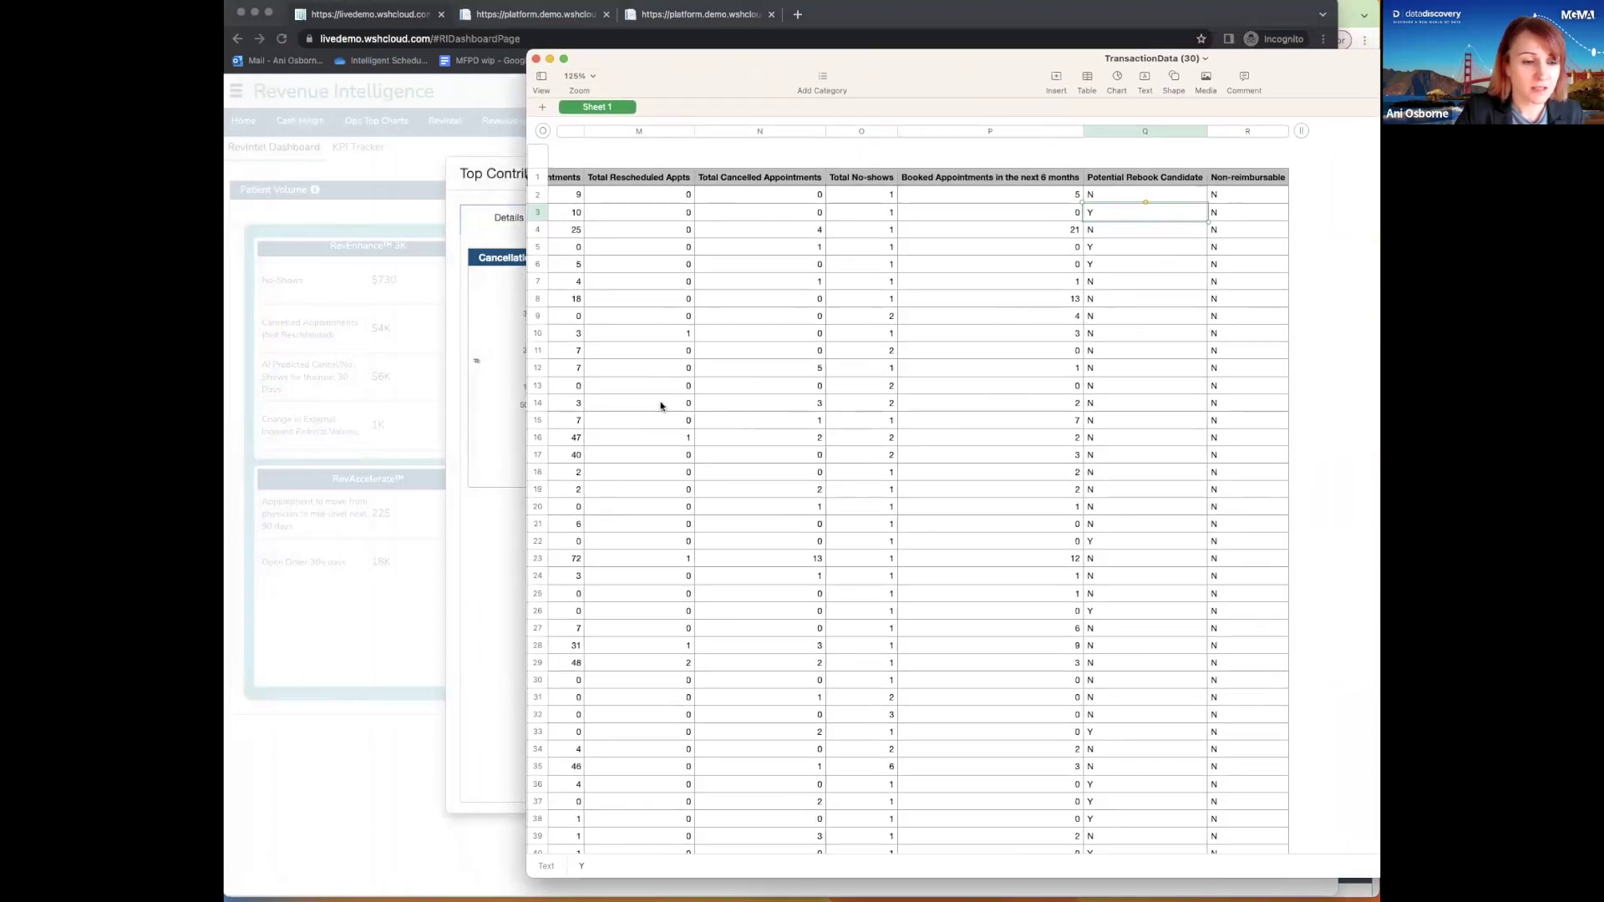
click(488, 588)
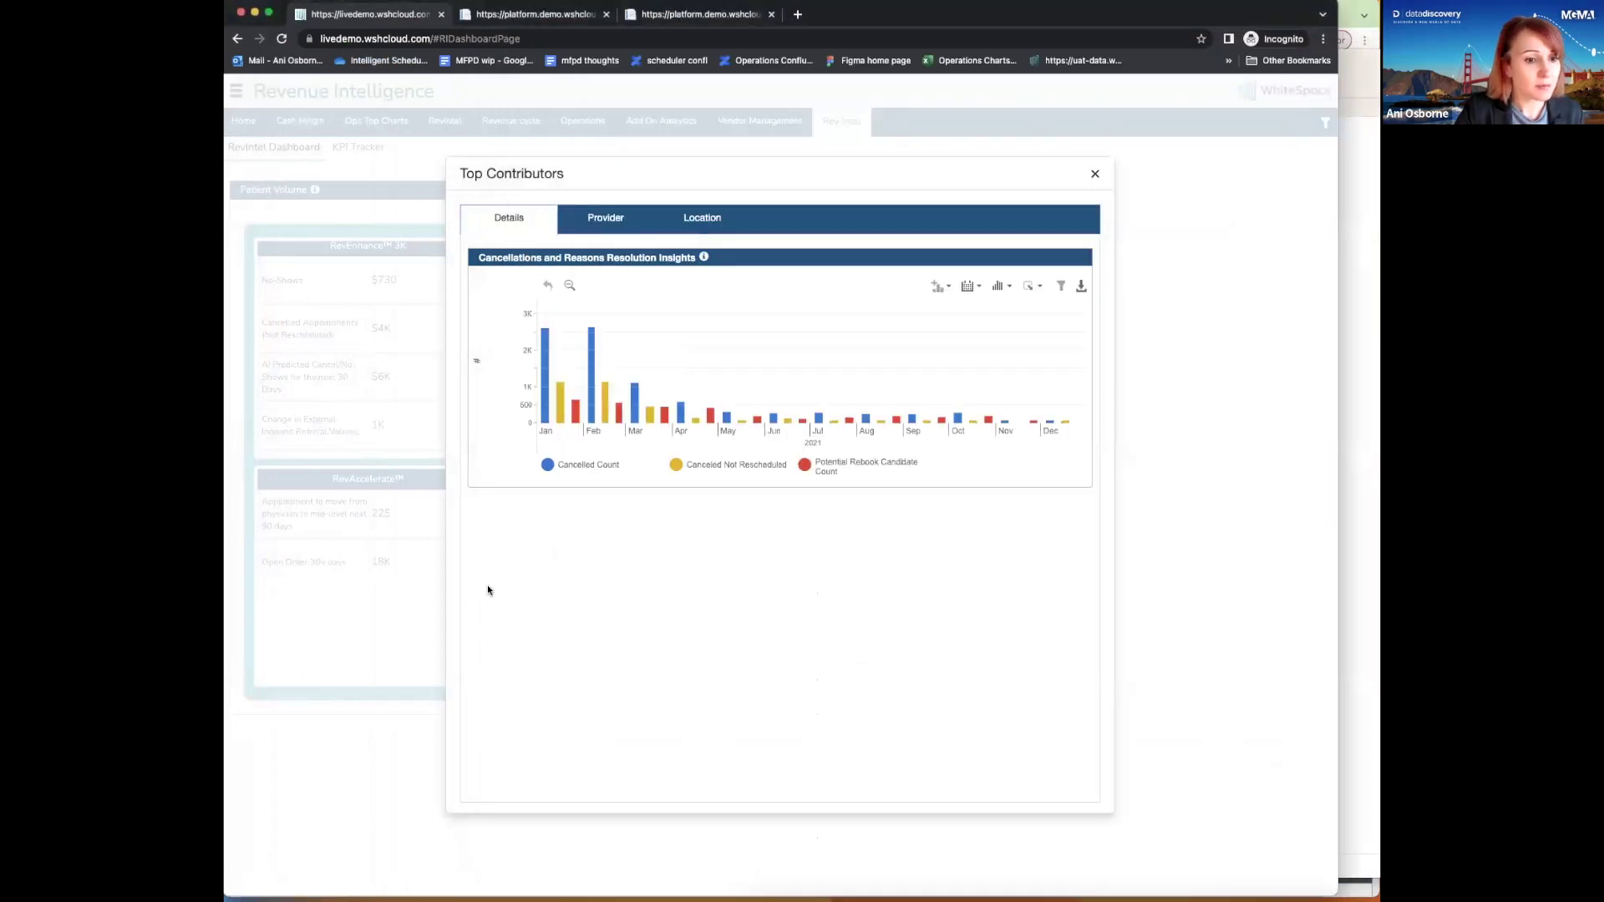
- Close the cancellation contributors and open the Patient Volume details for AI Predicted Cancel/No-Shows for the next 30 Days
click(1095, 176)
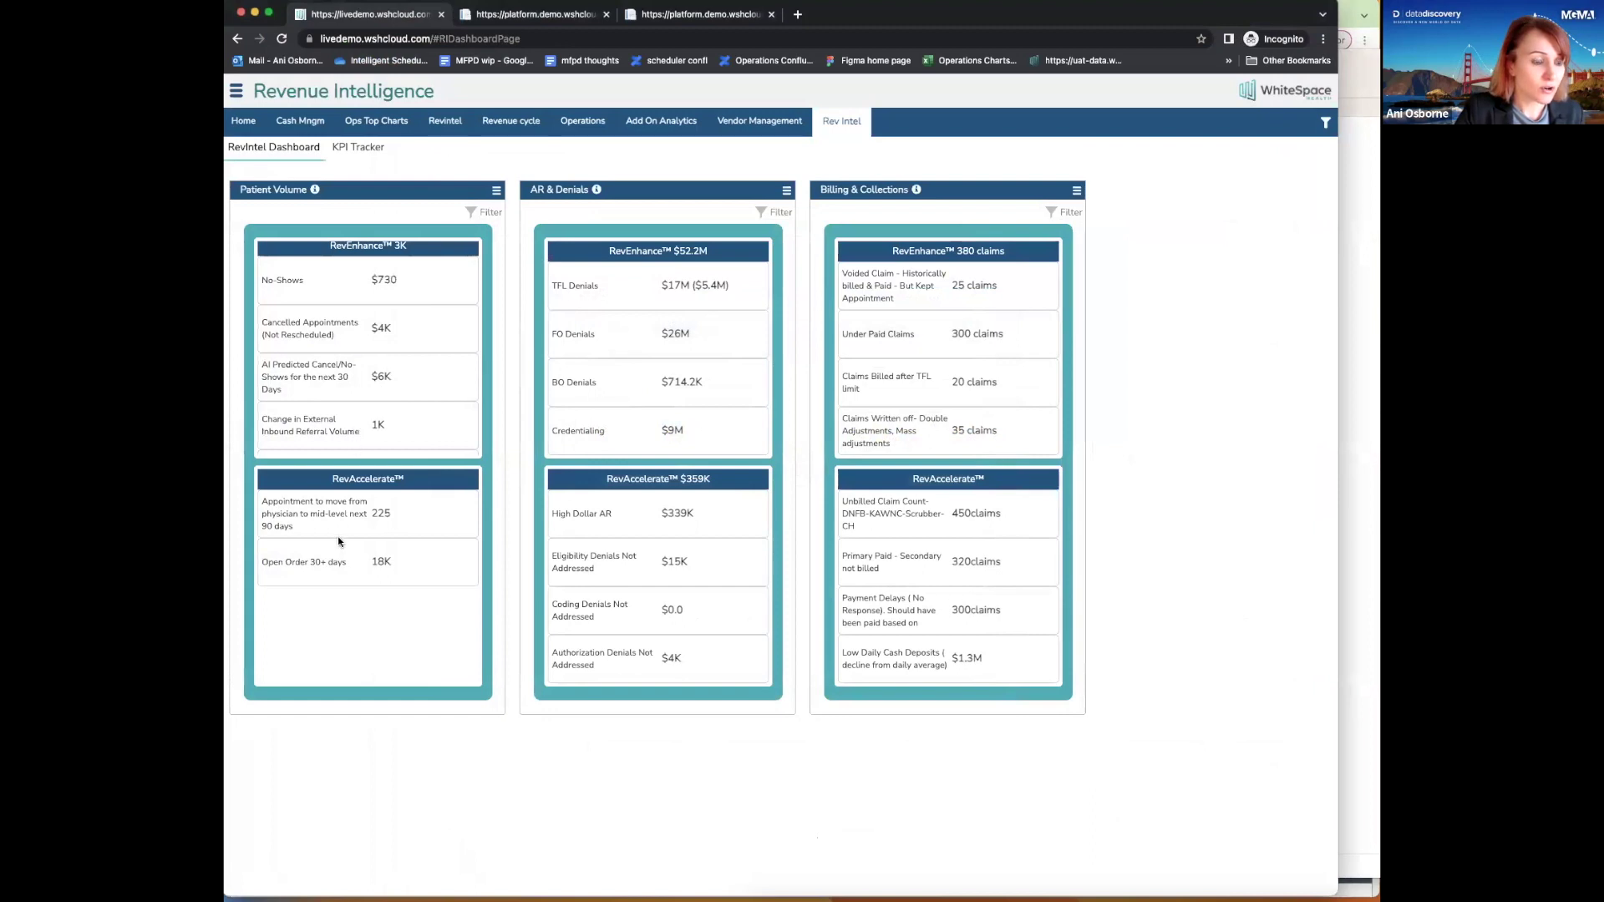
scroll(351, 401, down, 1)
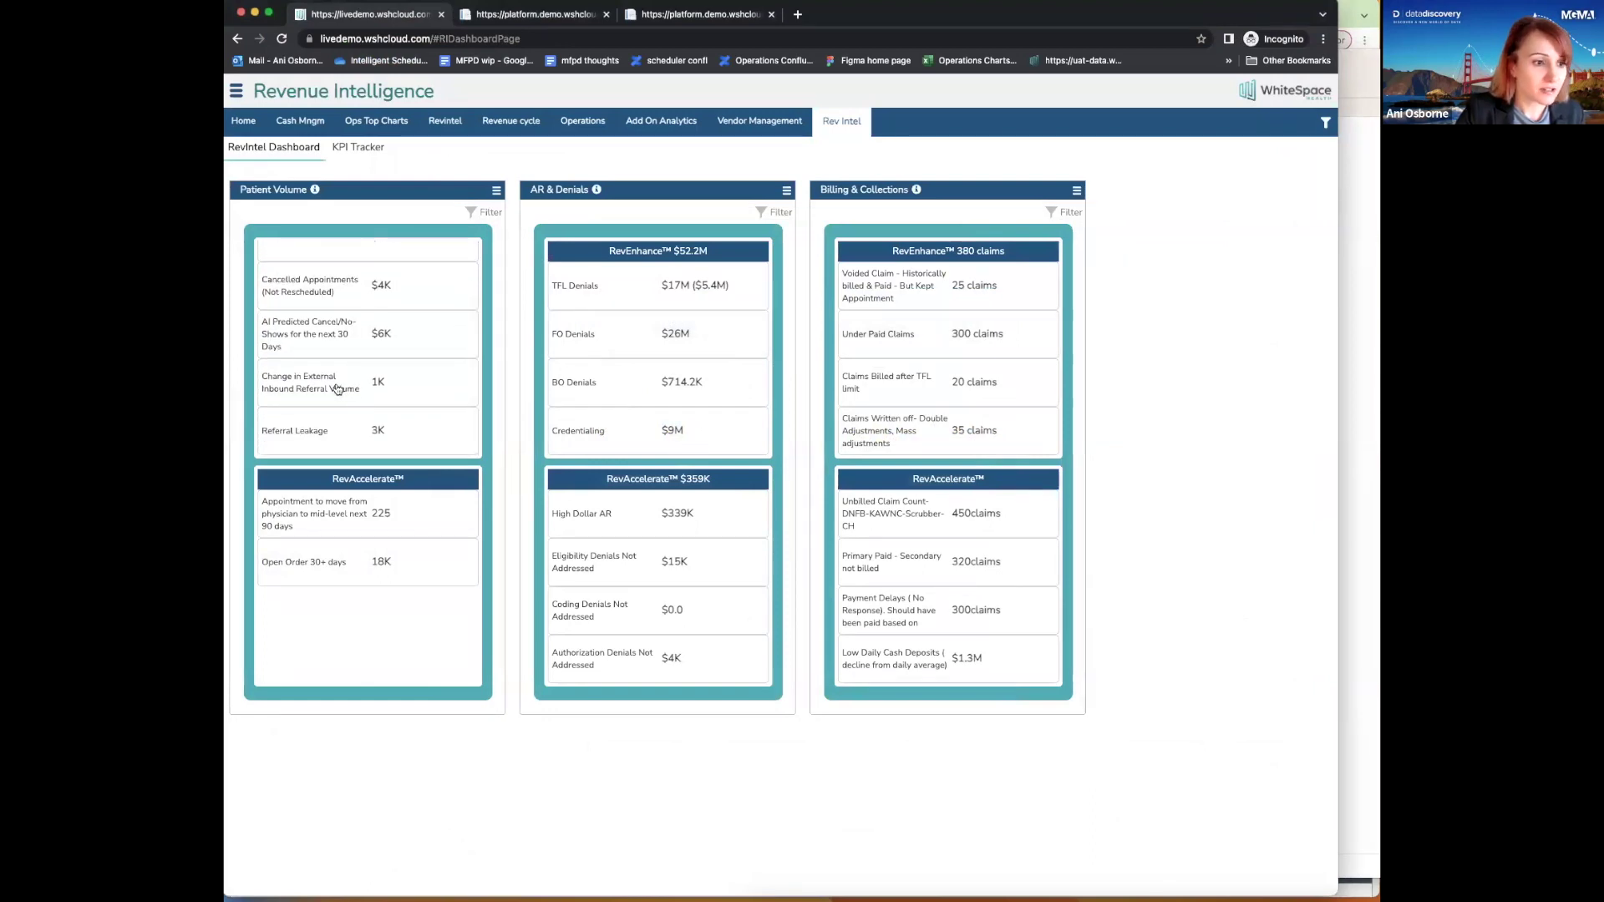
scroll(338, 414, up, 1)
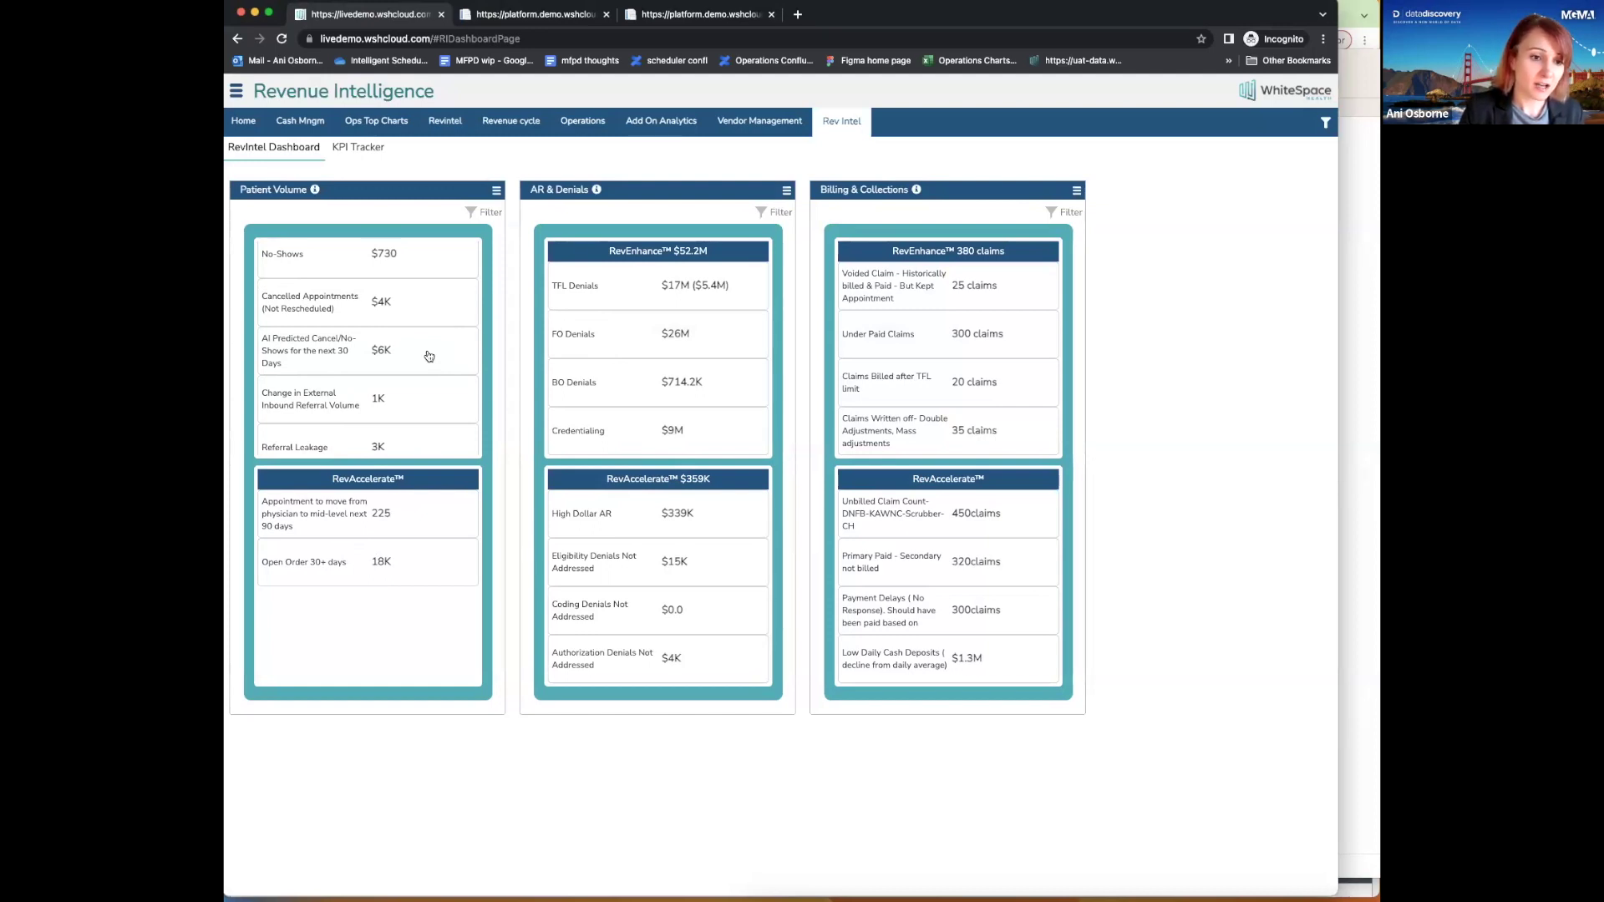
scroll(429, 357, up, 1)
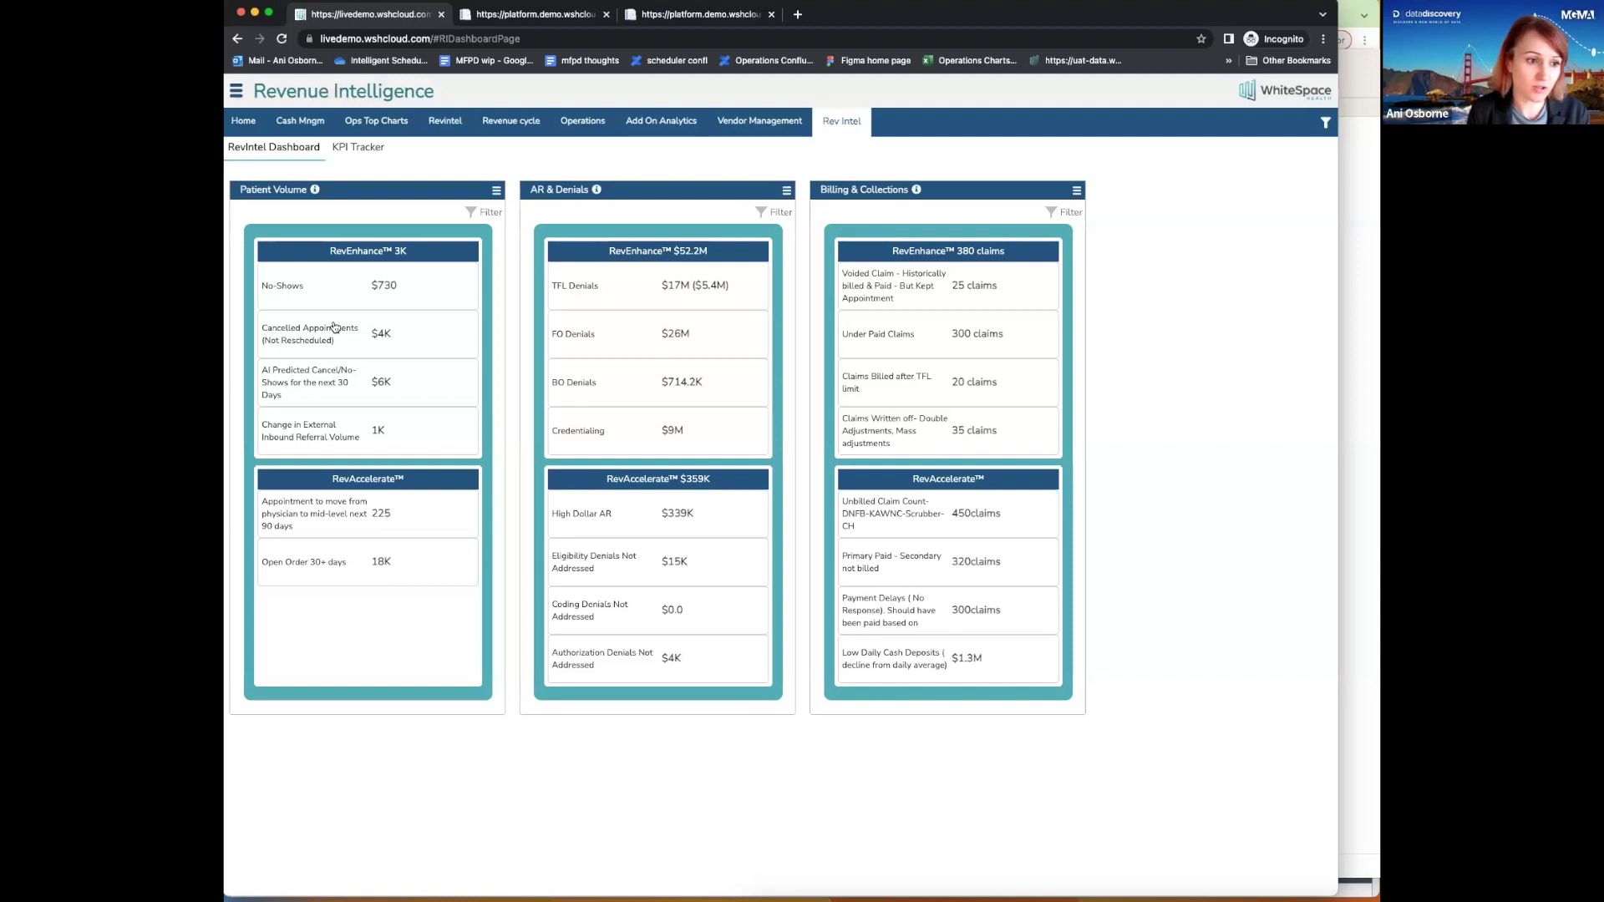
click(286, 388)
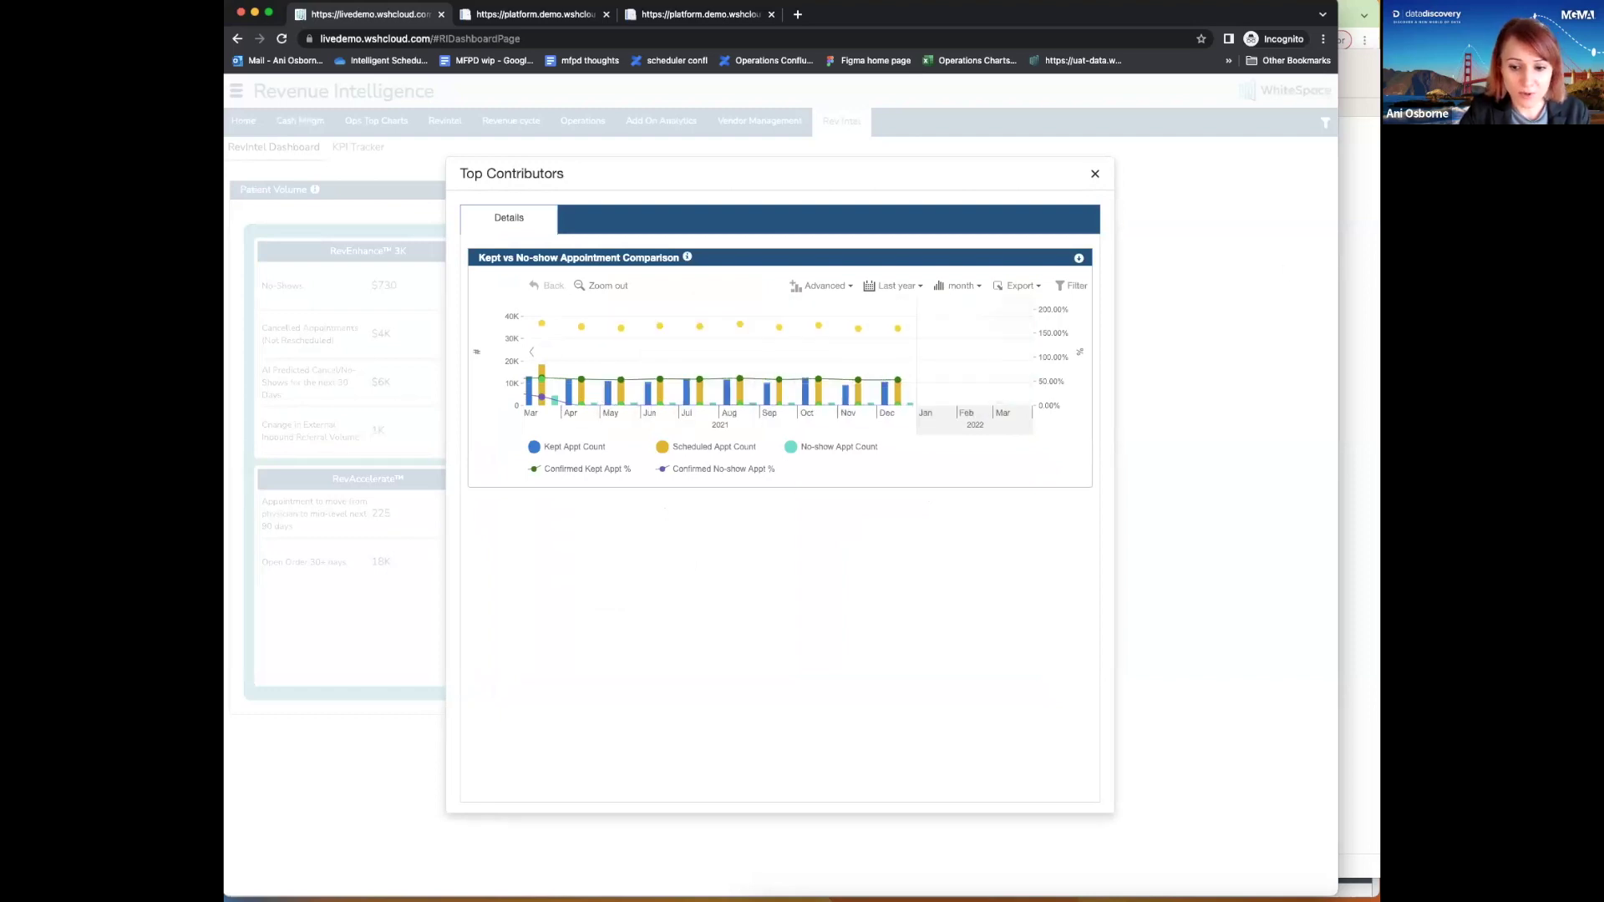
- Open the Appointment Analytics page with the Predicted No Keep Appointments list and widen its window
key(super+grave)
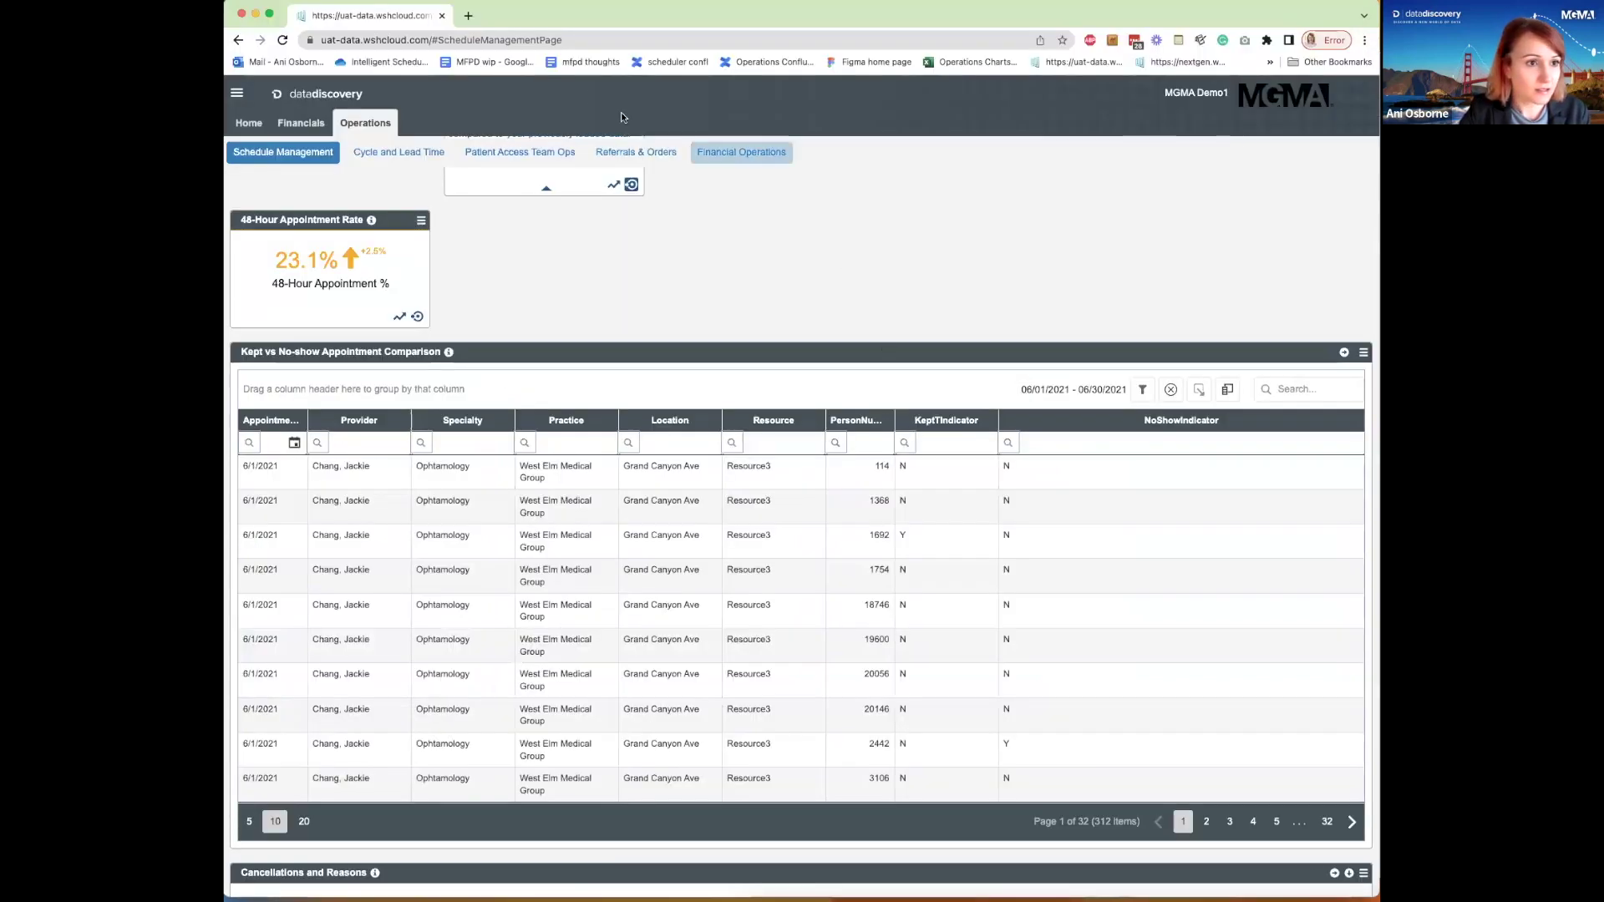
drag(752, 19, 1378, 27)
click(510, 16)
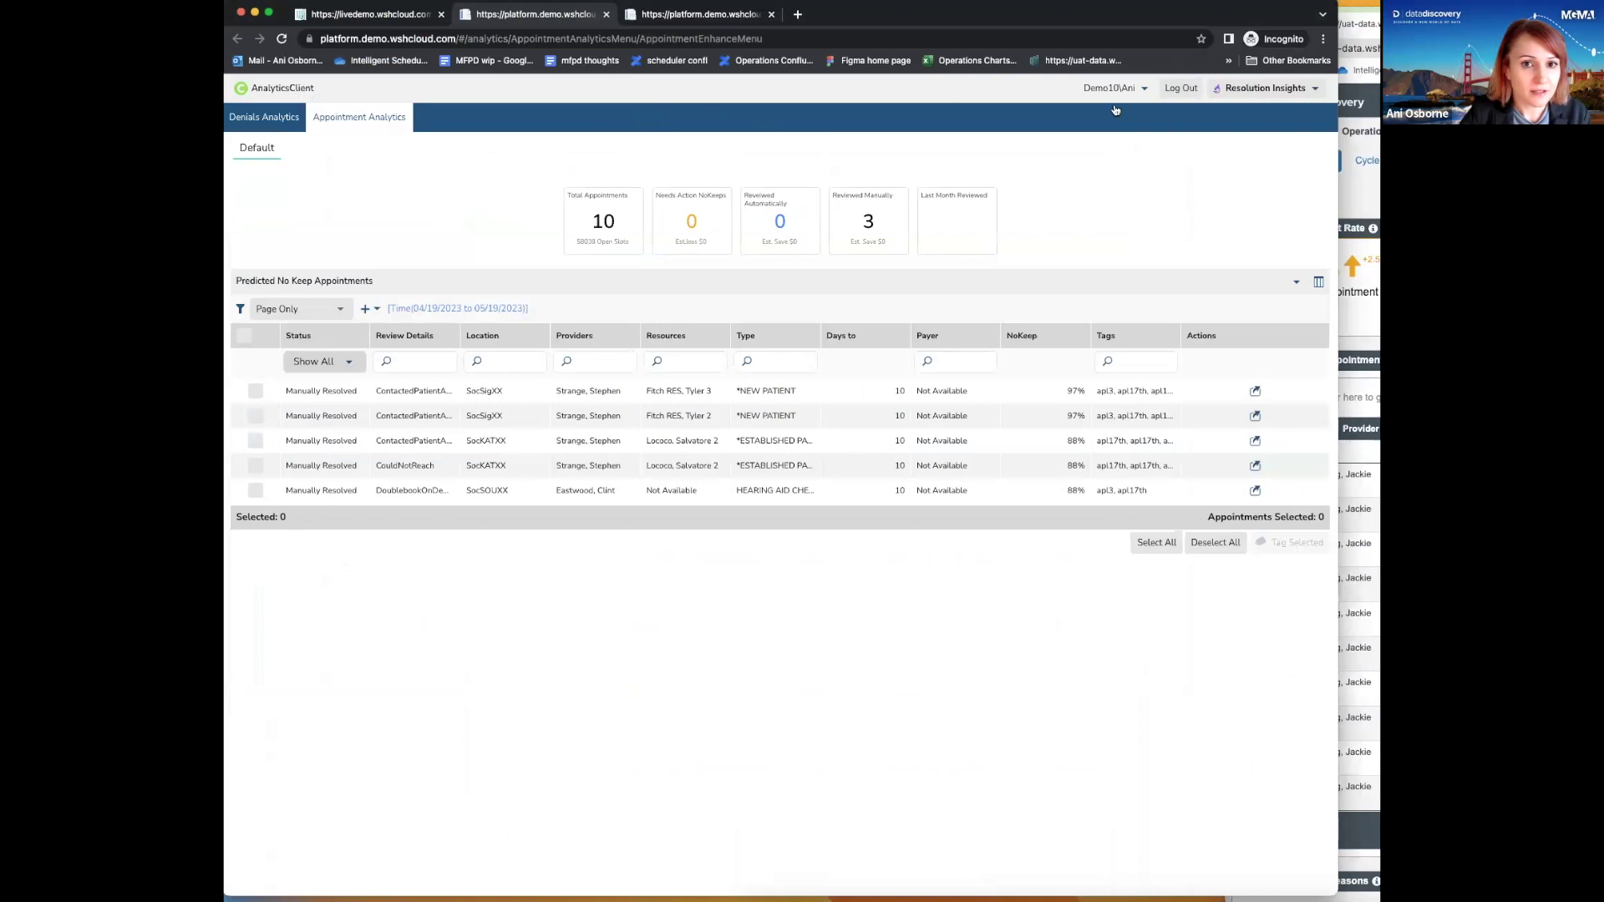
drag(1334, 274, 1380, 278)
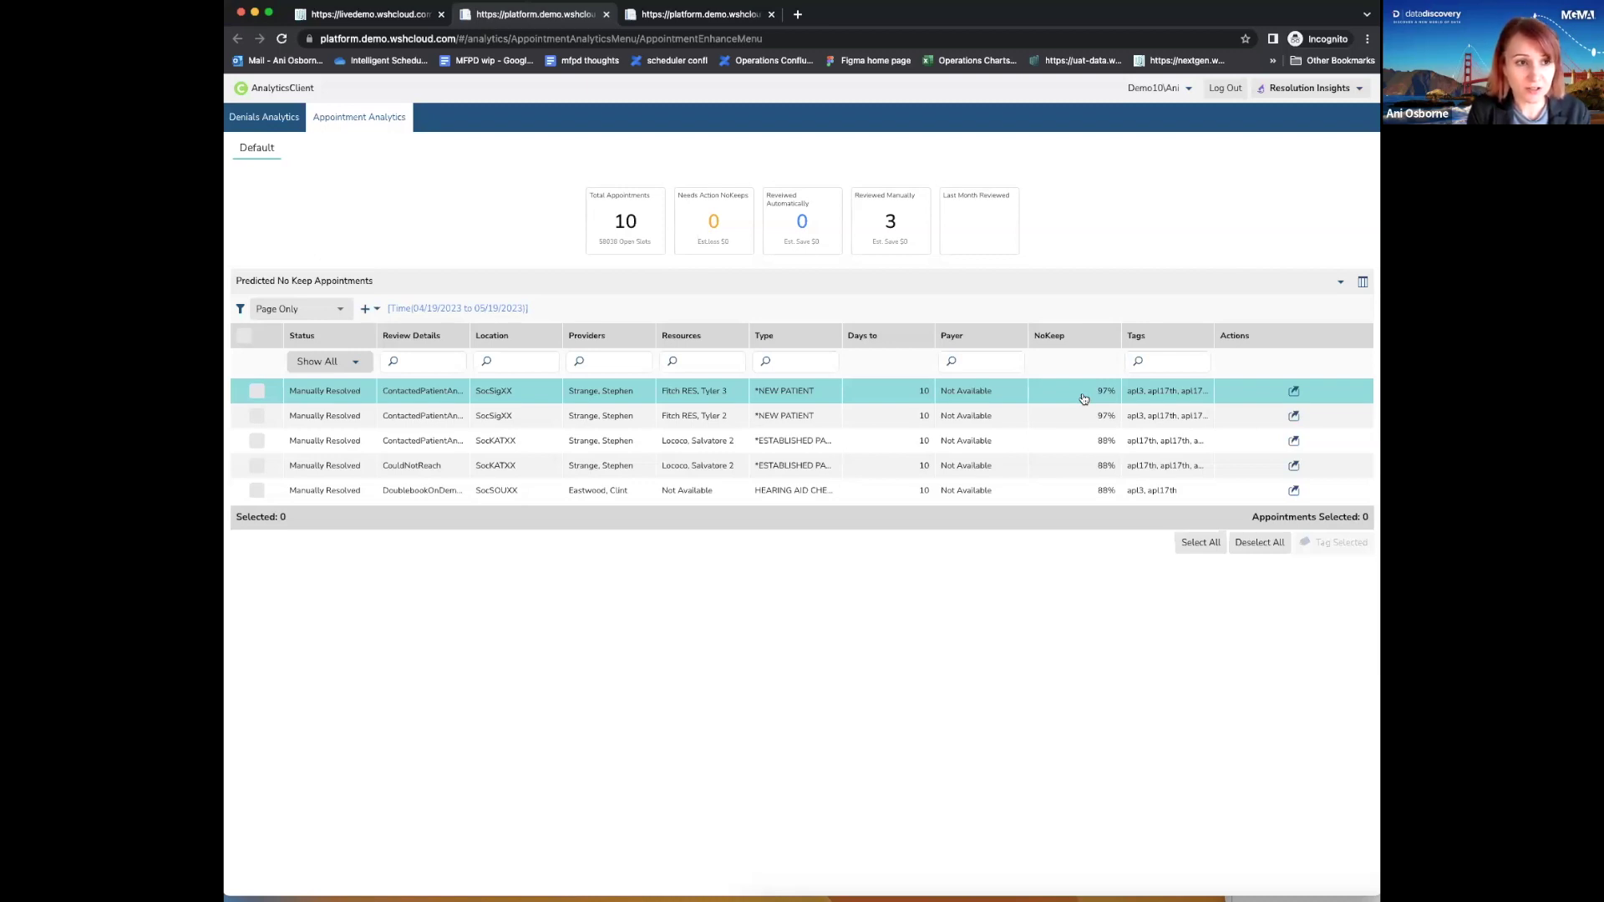
- Open the Appointments Optimizer and show the interaction history of the reviewed 1:30 PM appointment on Sunday, April 30
click(689, 16)
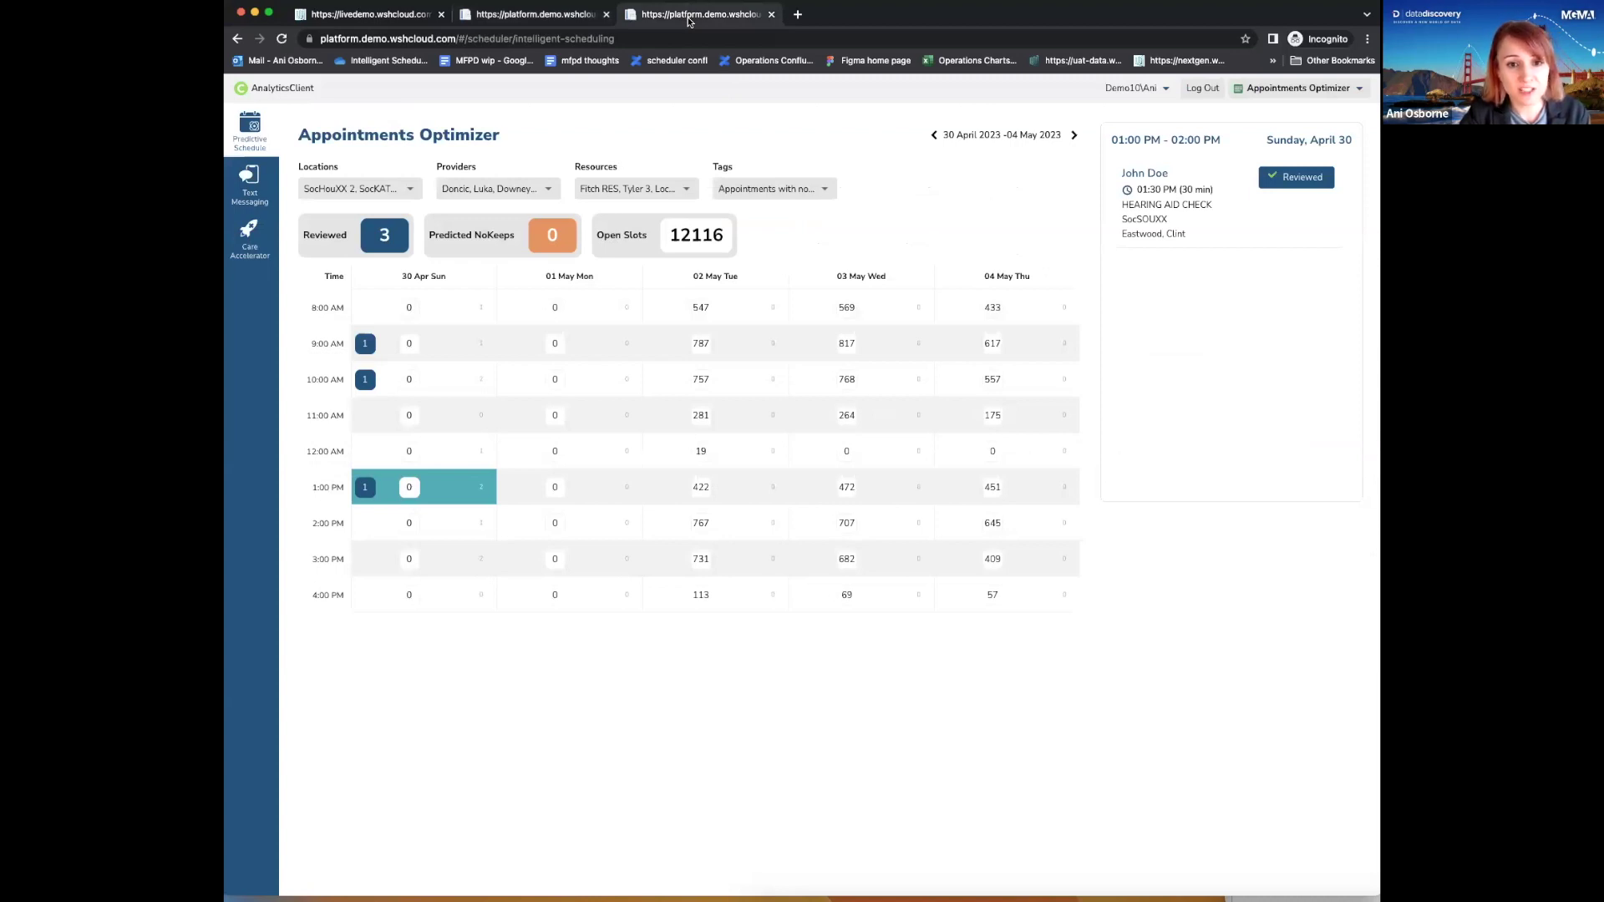
click(1319, 179)
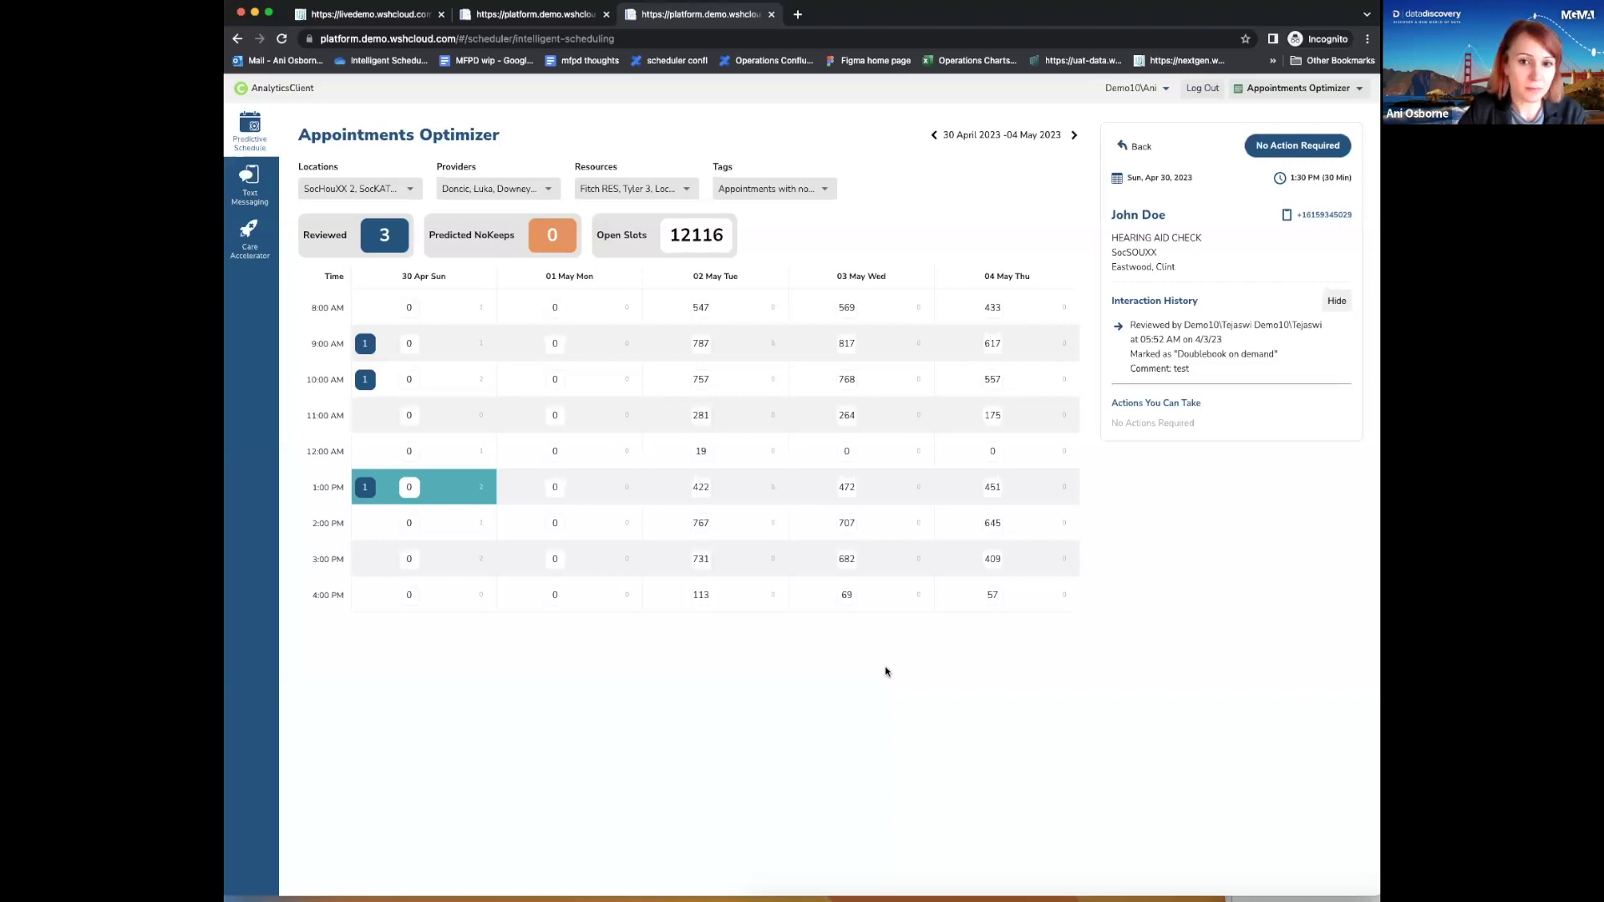
- Return to the Schedule Management dashboard and review its rate cards, kept vs no-show table and cancellation reasons chart
drag(978, 21, 1033, 49)
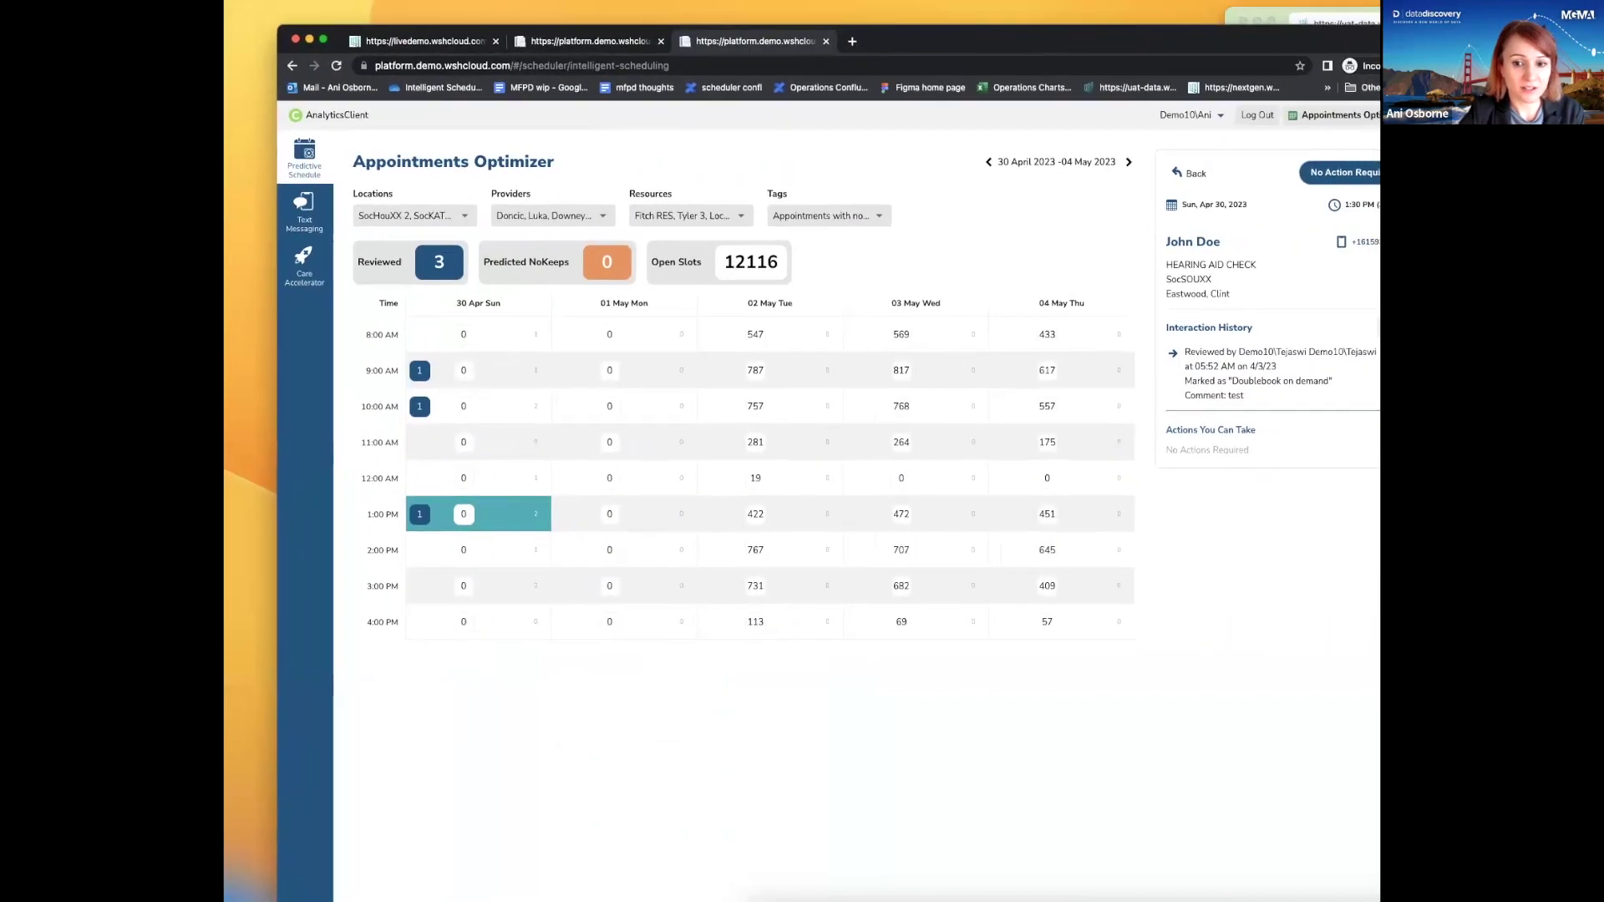
drag(1337, 21, 392, 5)
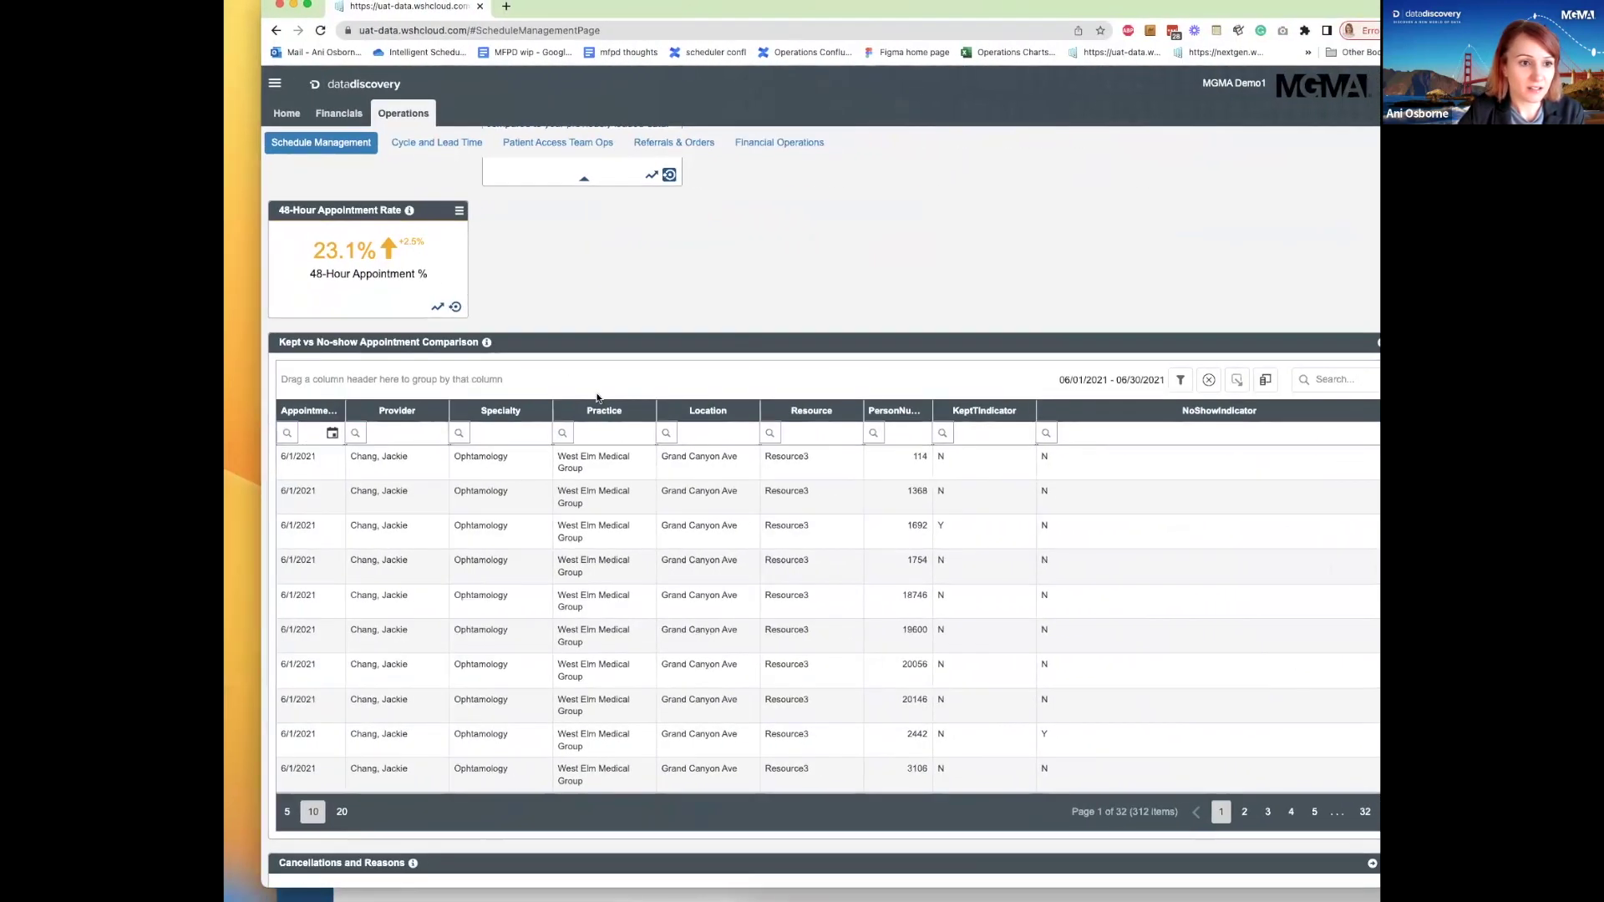
scroll(598, 399, down, 1)
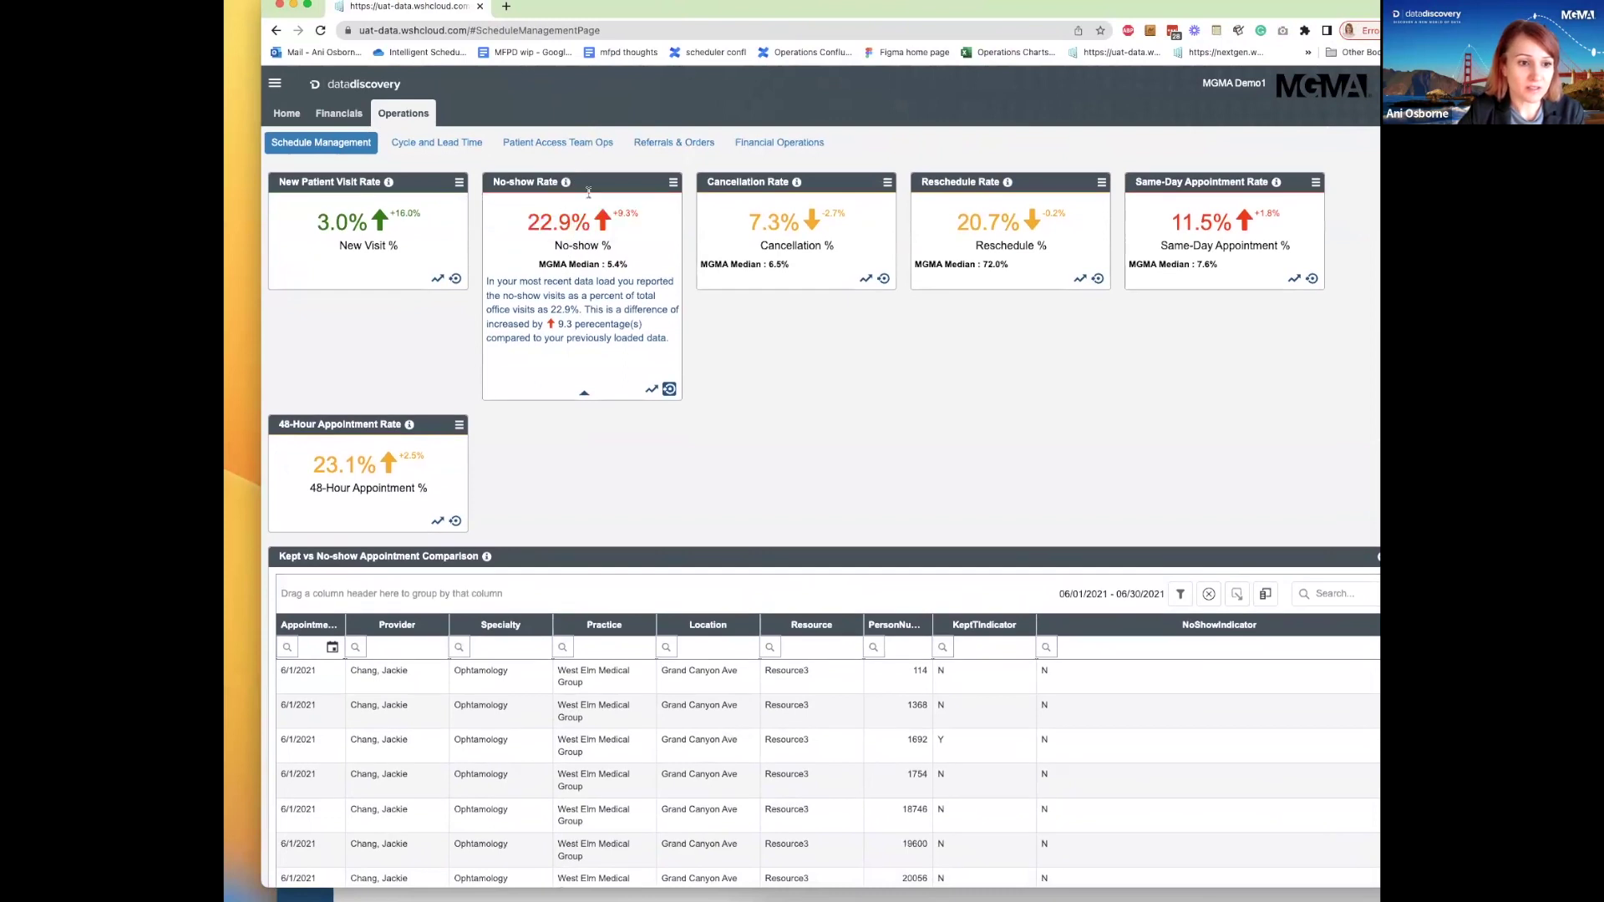
scroll(706, 449, down, 3)
scroll(706, 450, down, 2)
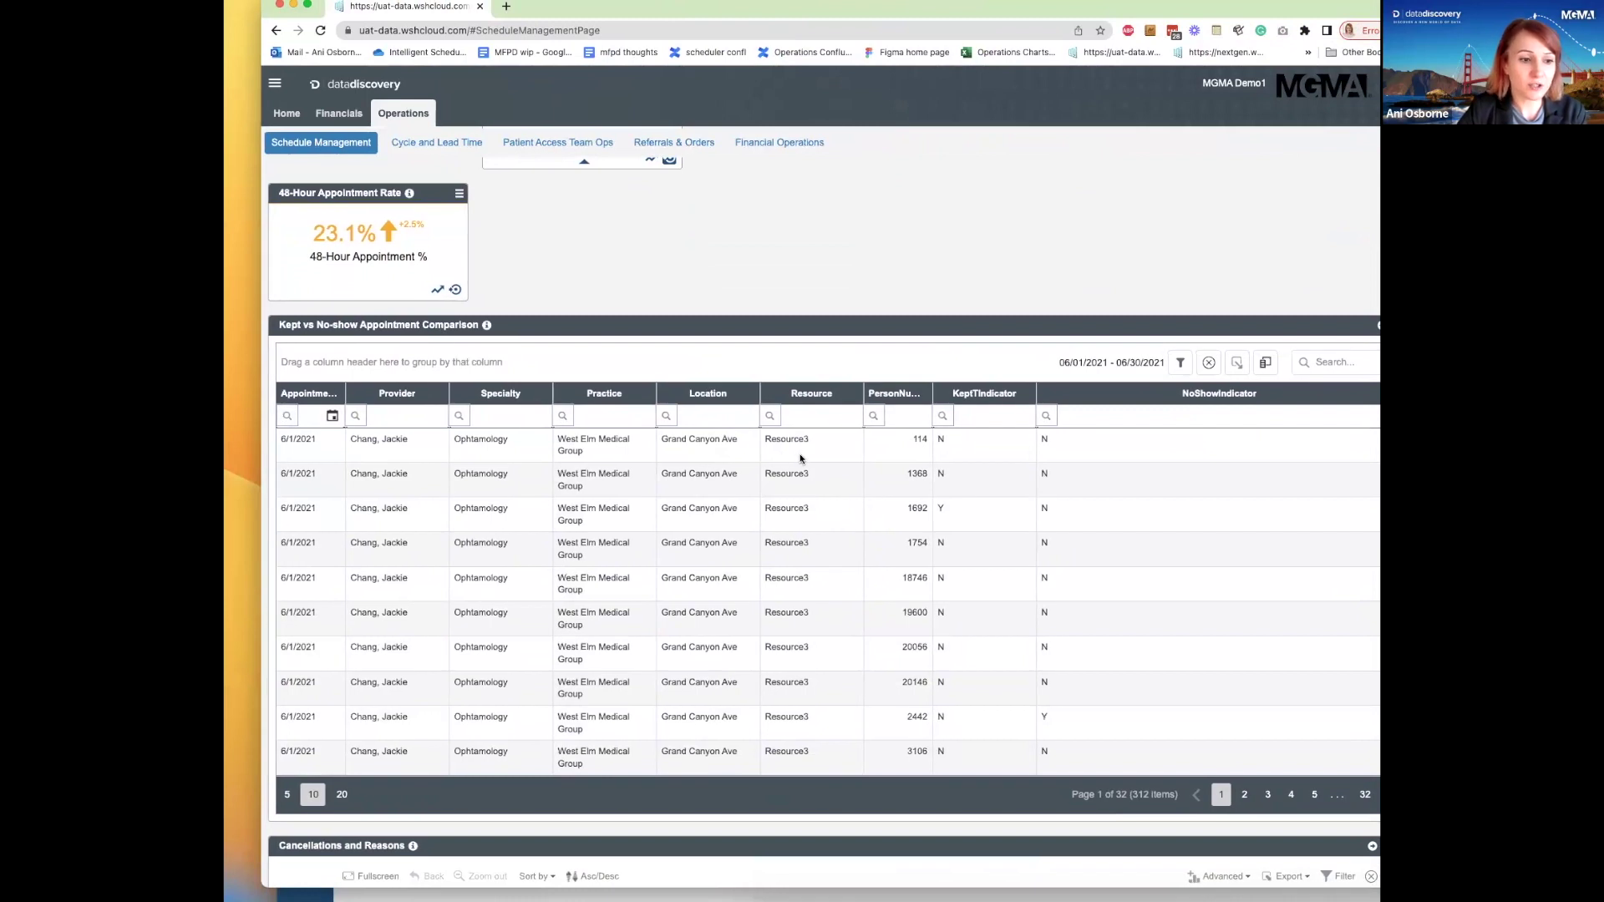
scroll(801, 458, down, 3)
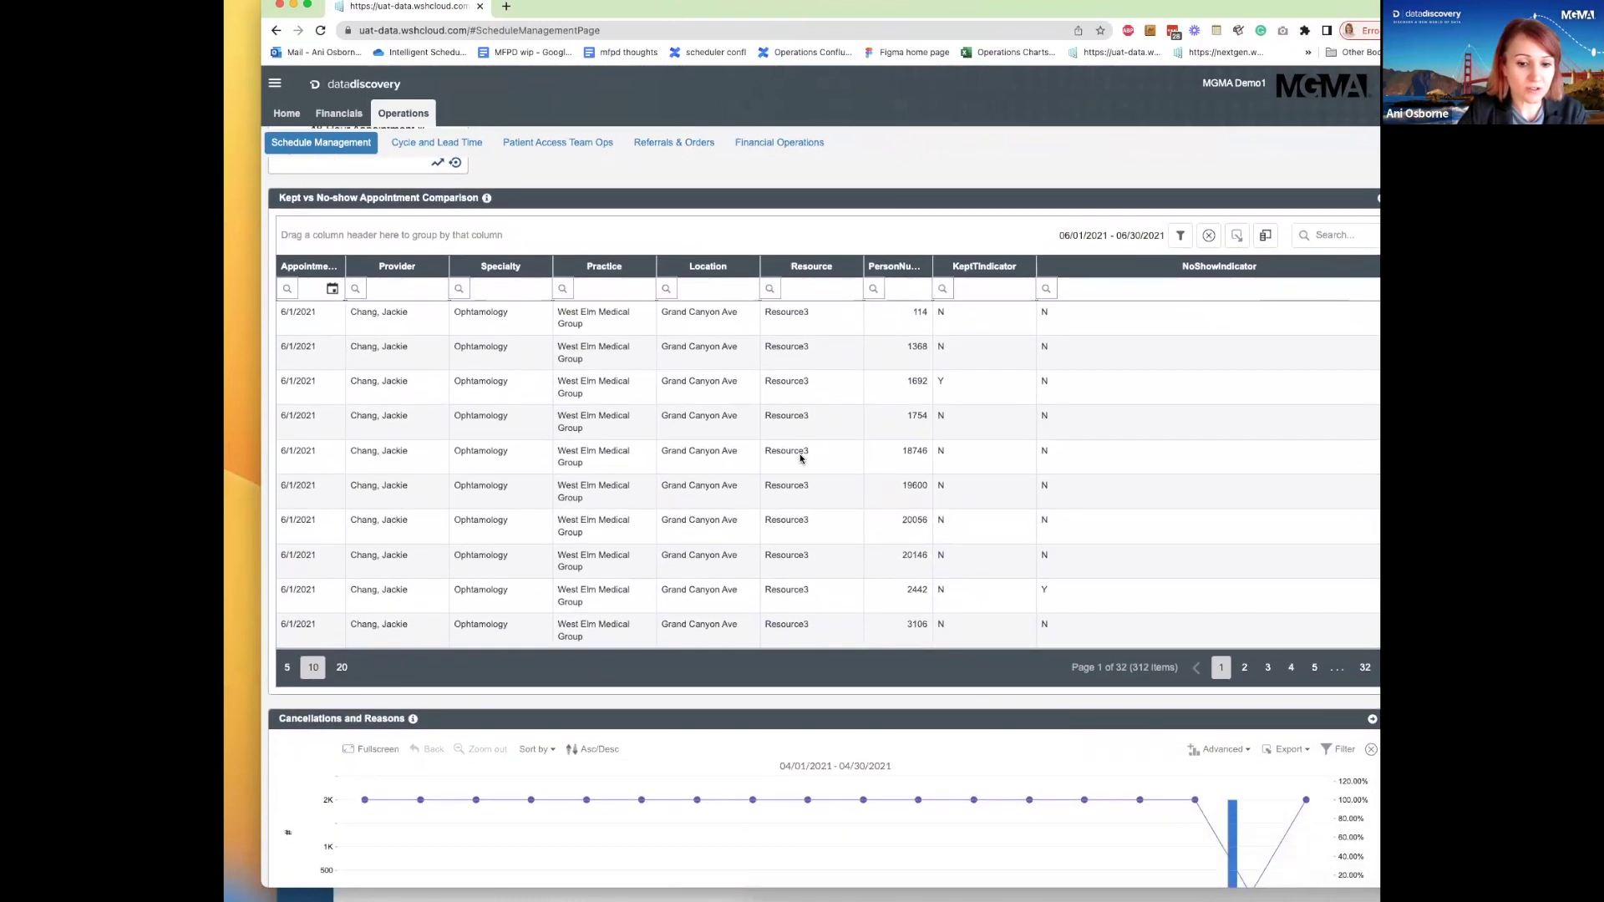
scroll(801, 458, down, 2)
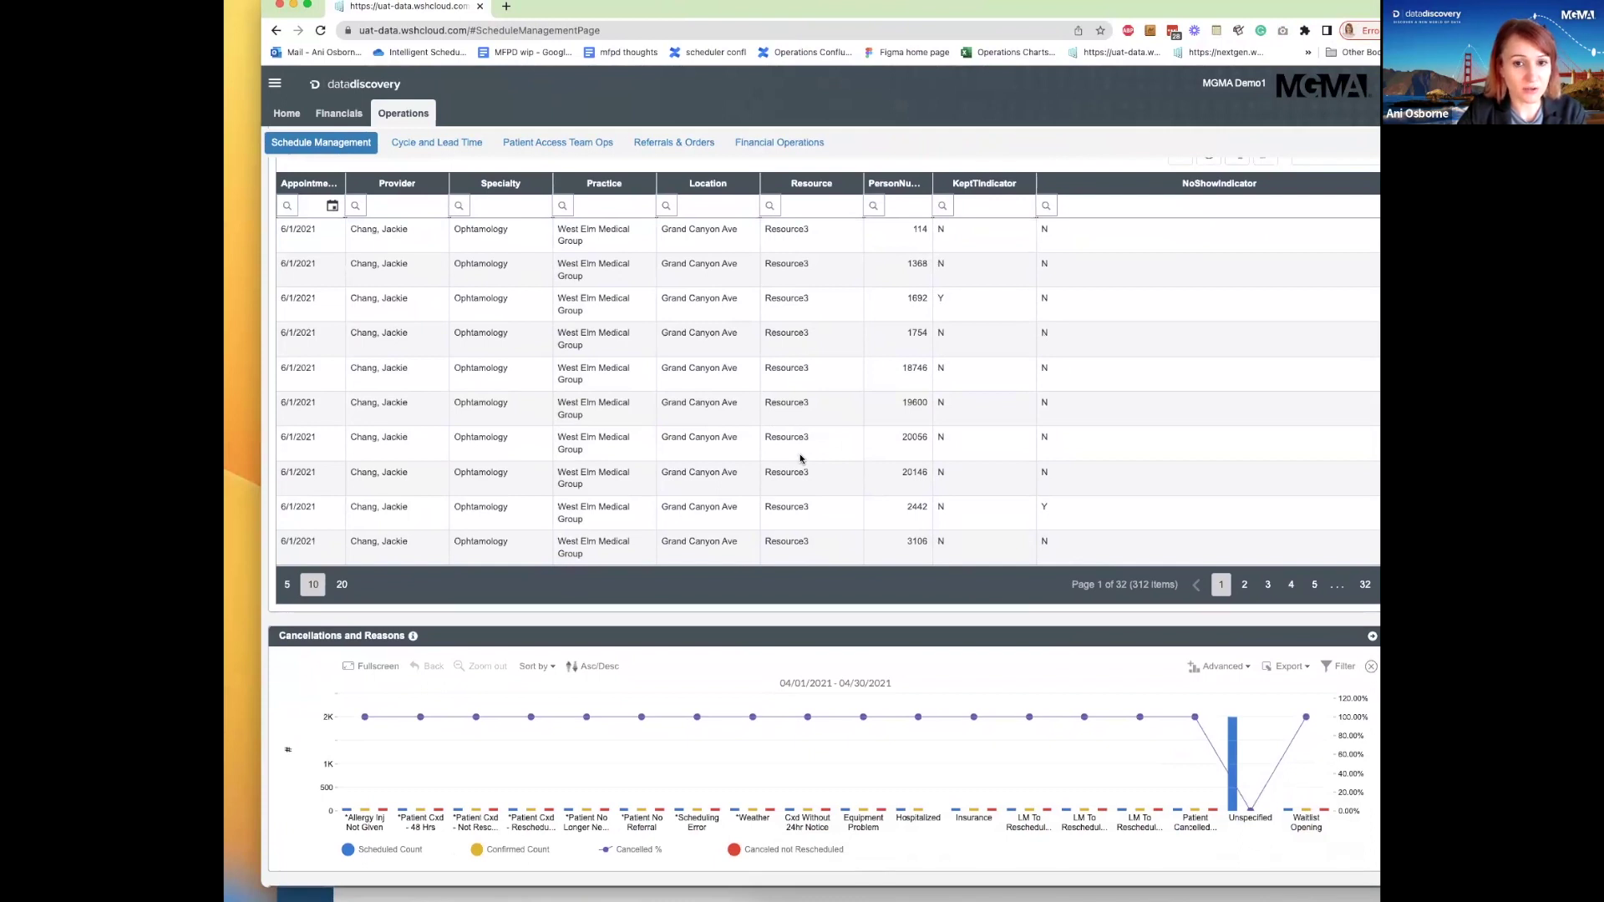
- Return to the Revenue Intelligence dashboard and close the Kept vs No-show contributors details
drag(690, 14, 1008, 25)
click(404, 38)
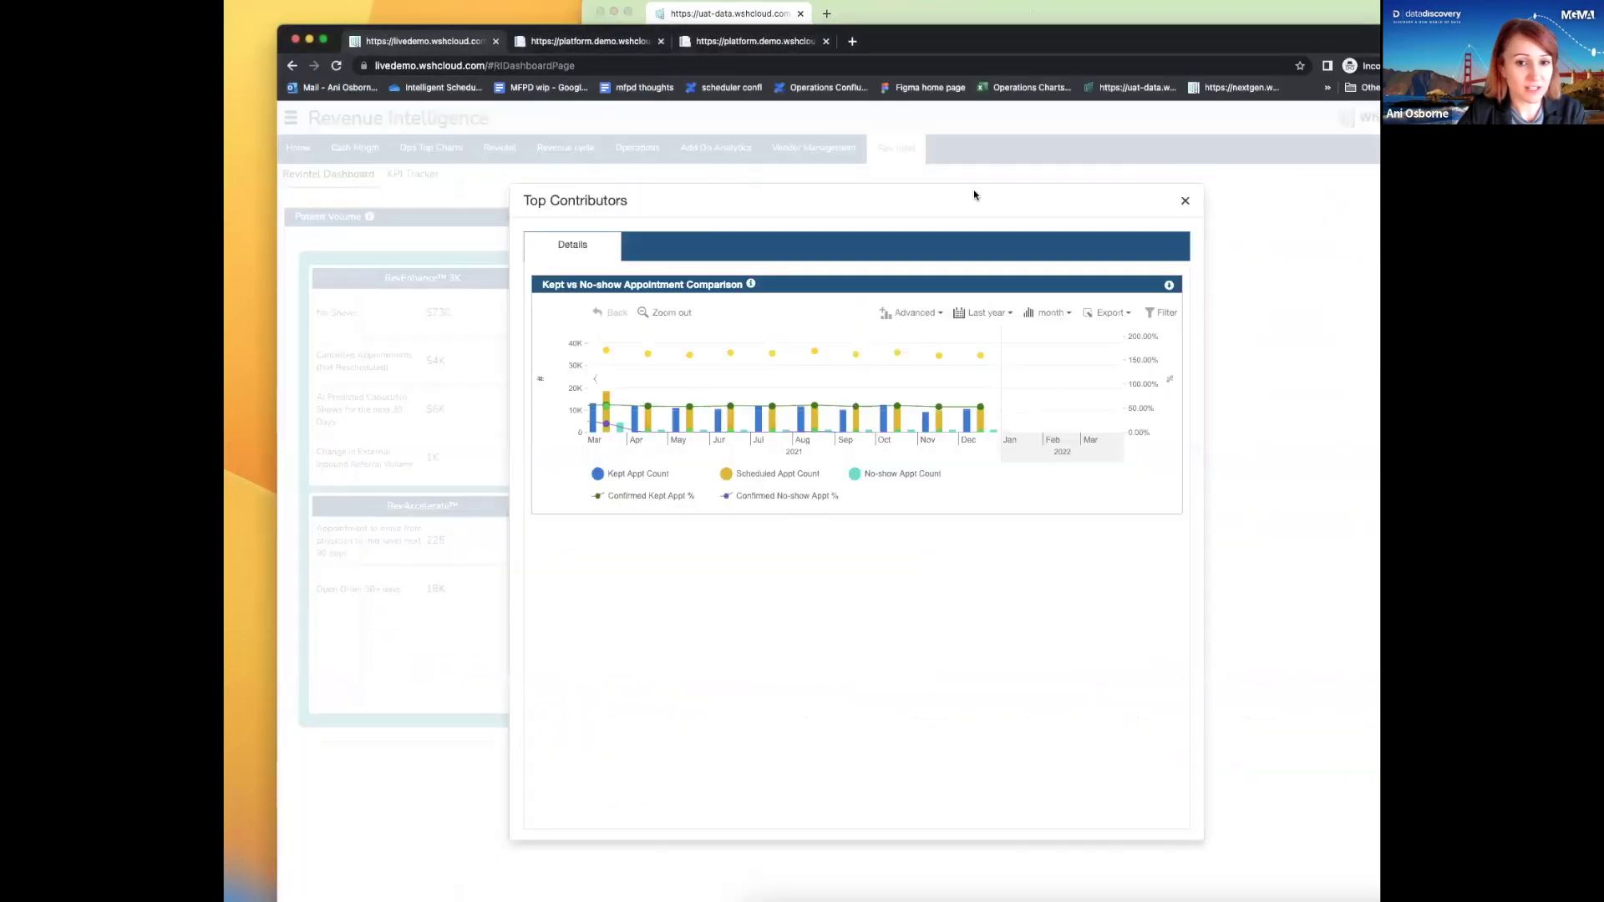
click(1184, 205)
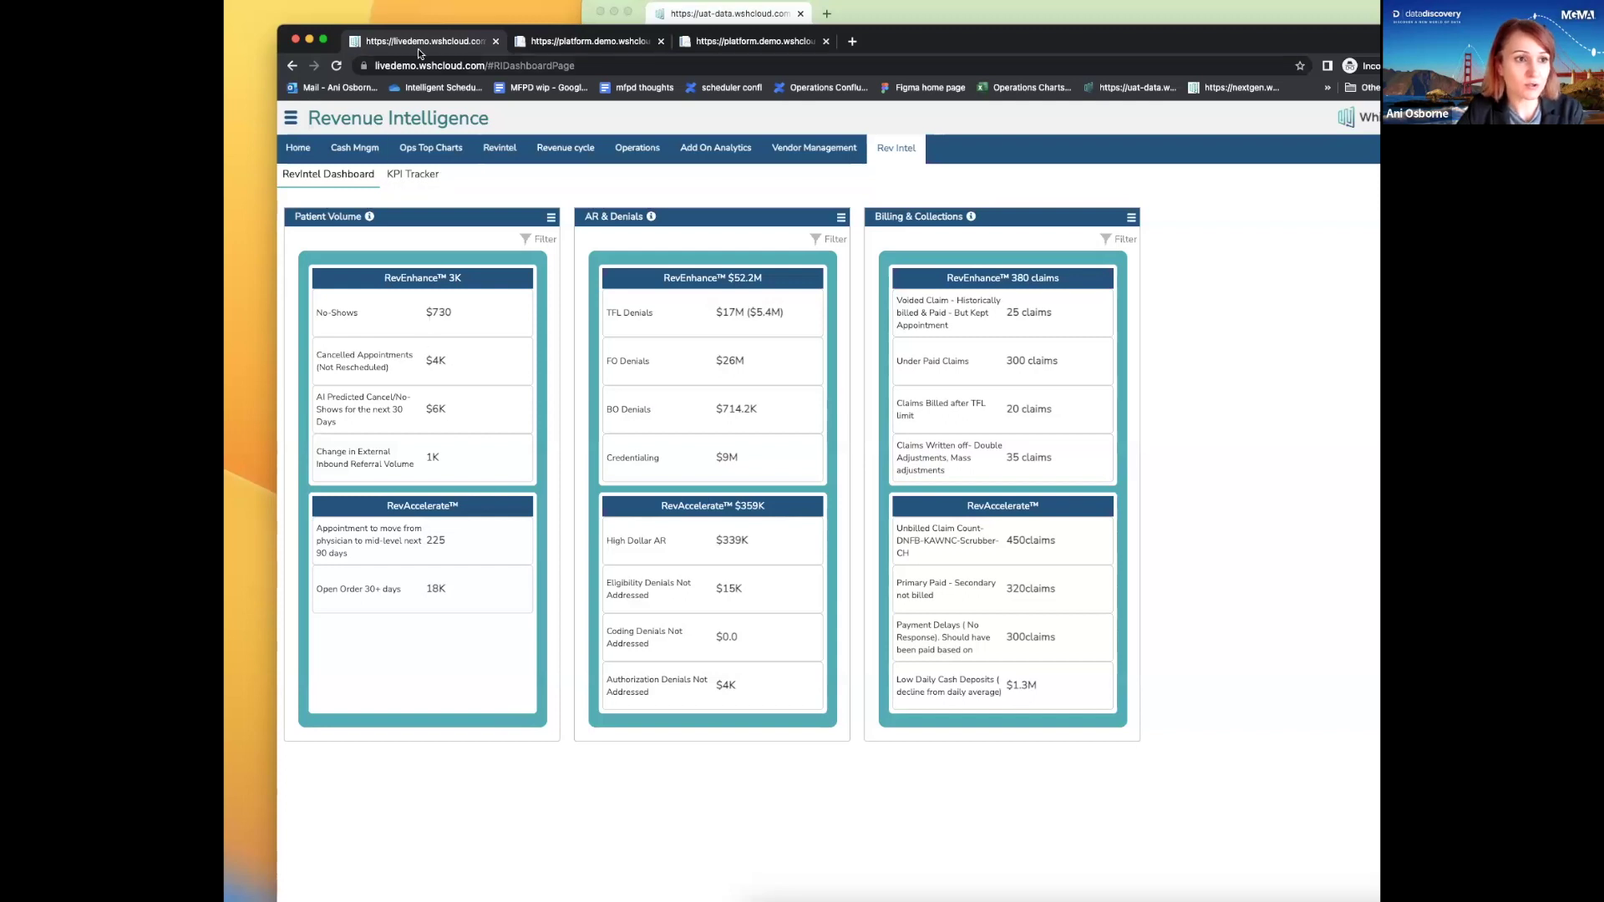
- Return to the Appointment Analytics page and review the Predicted No Keep Appointments list and its Type column filter options
click(566, 46)
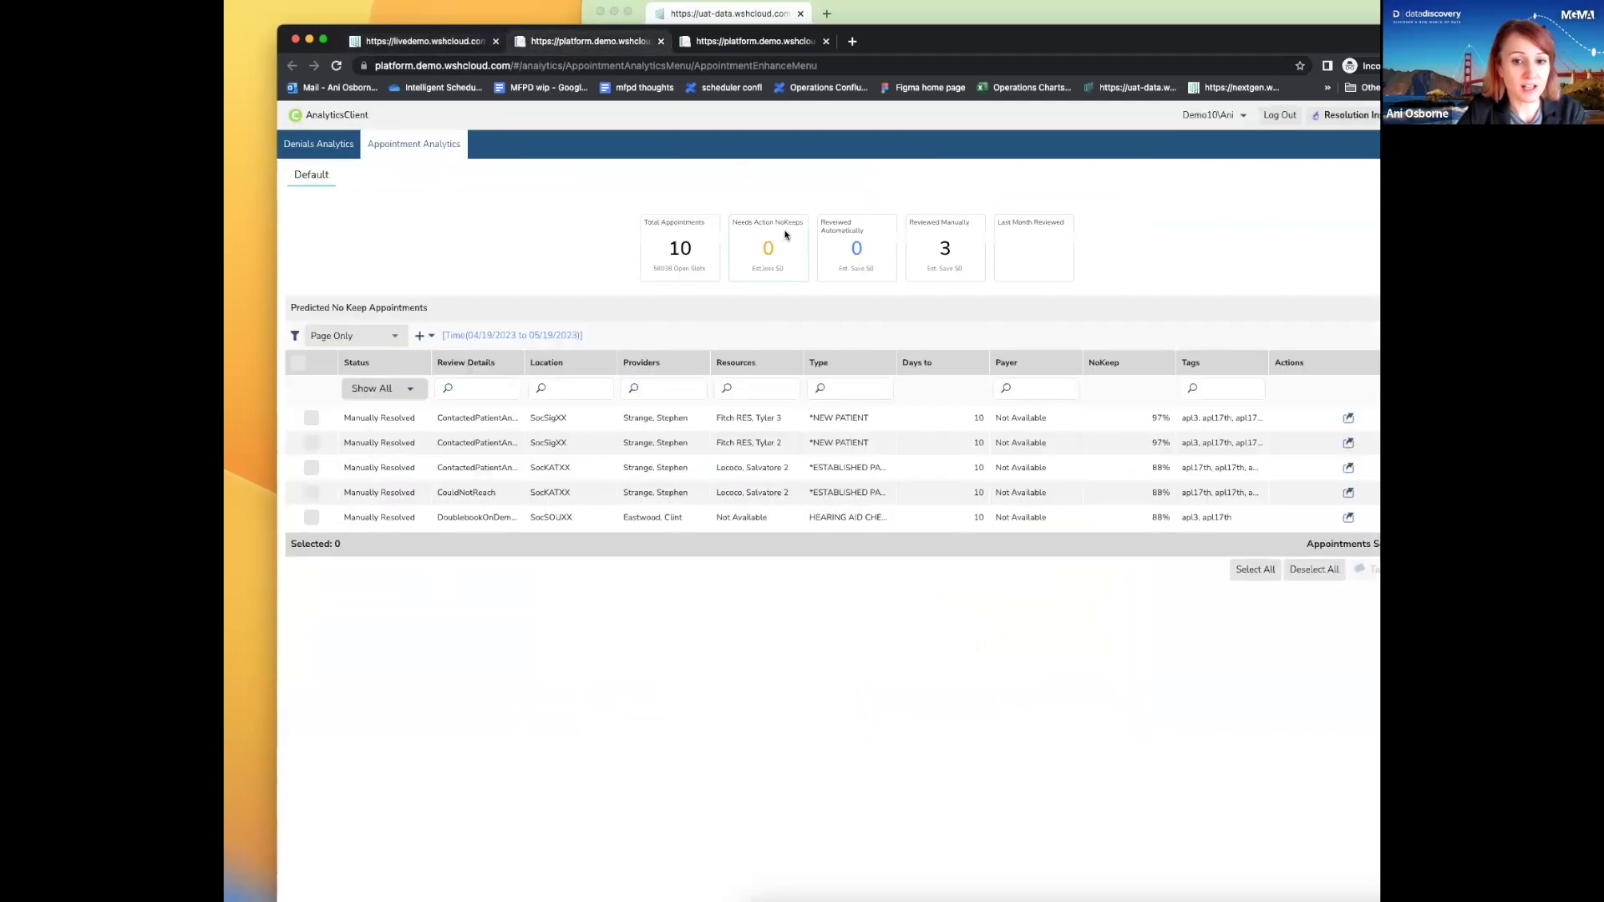
click(816, 387)
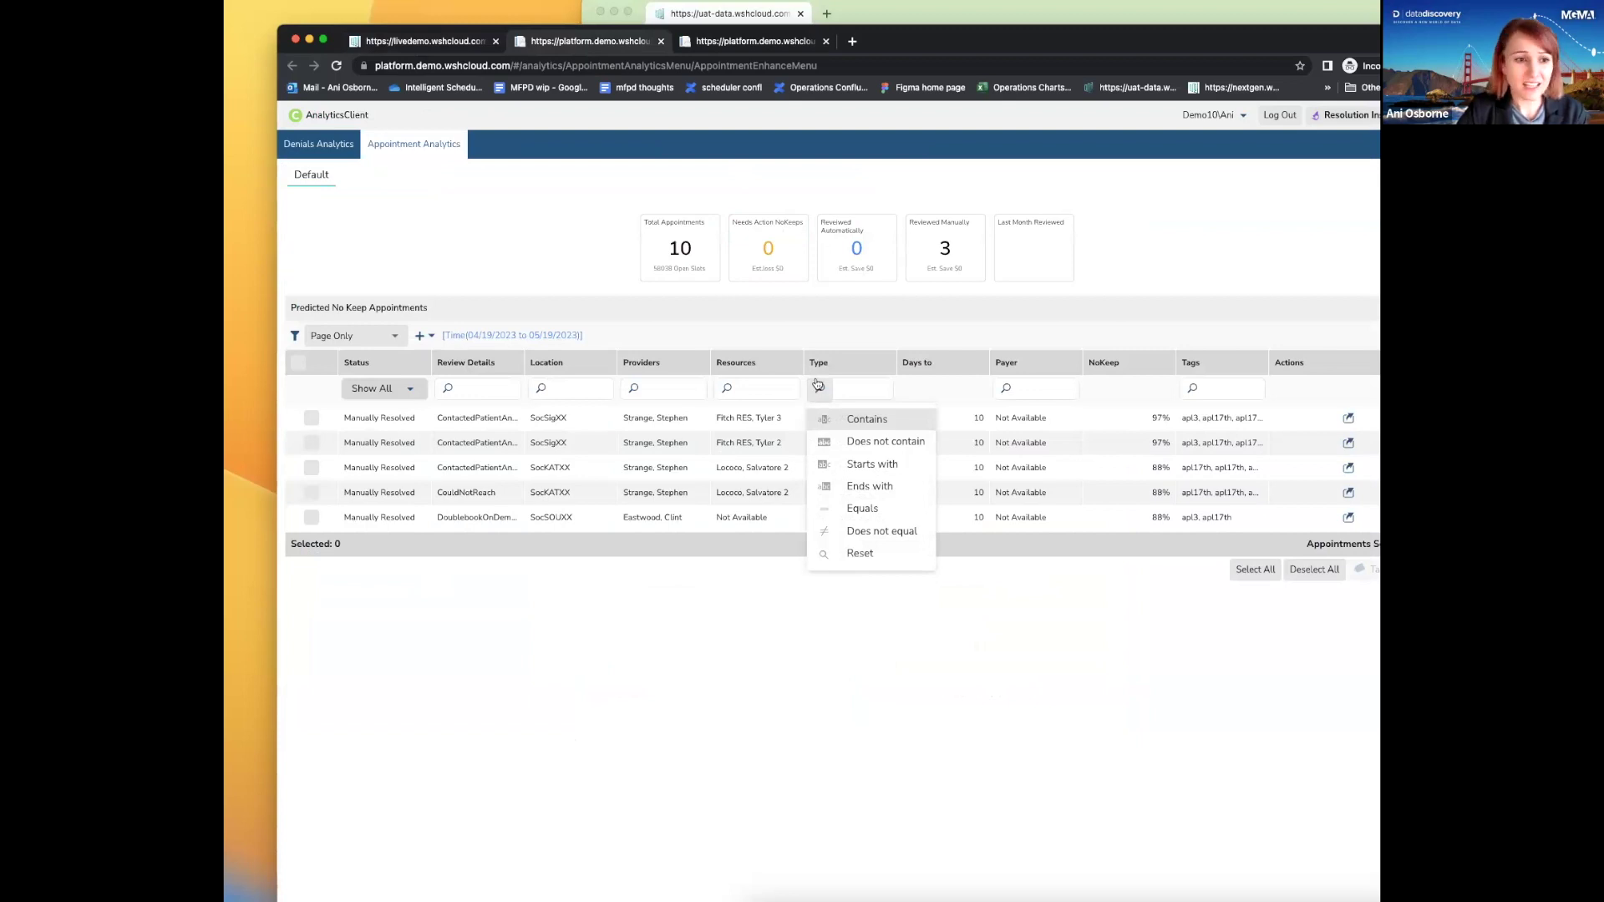
click(921, 664)
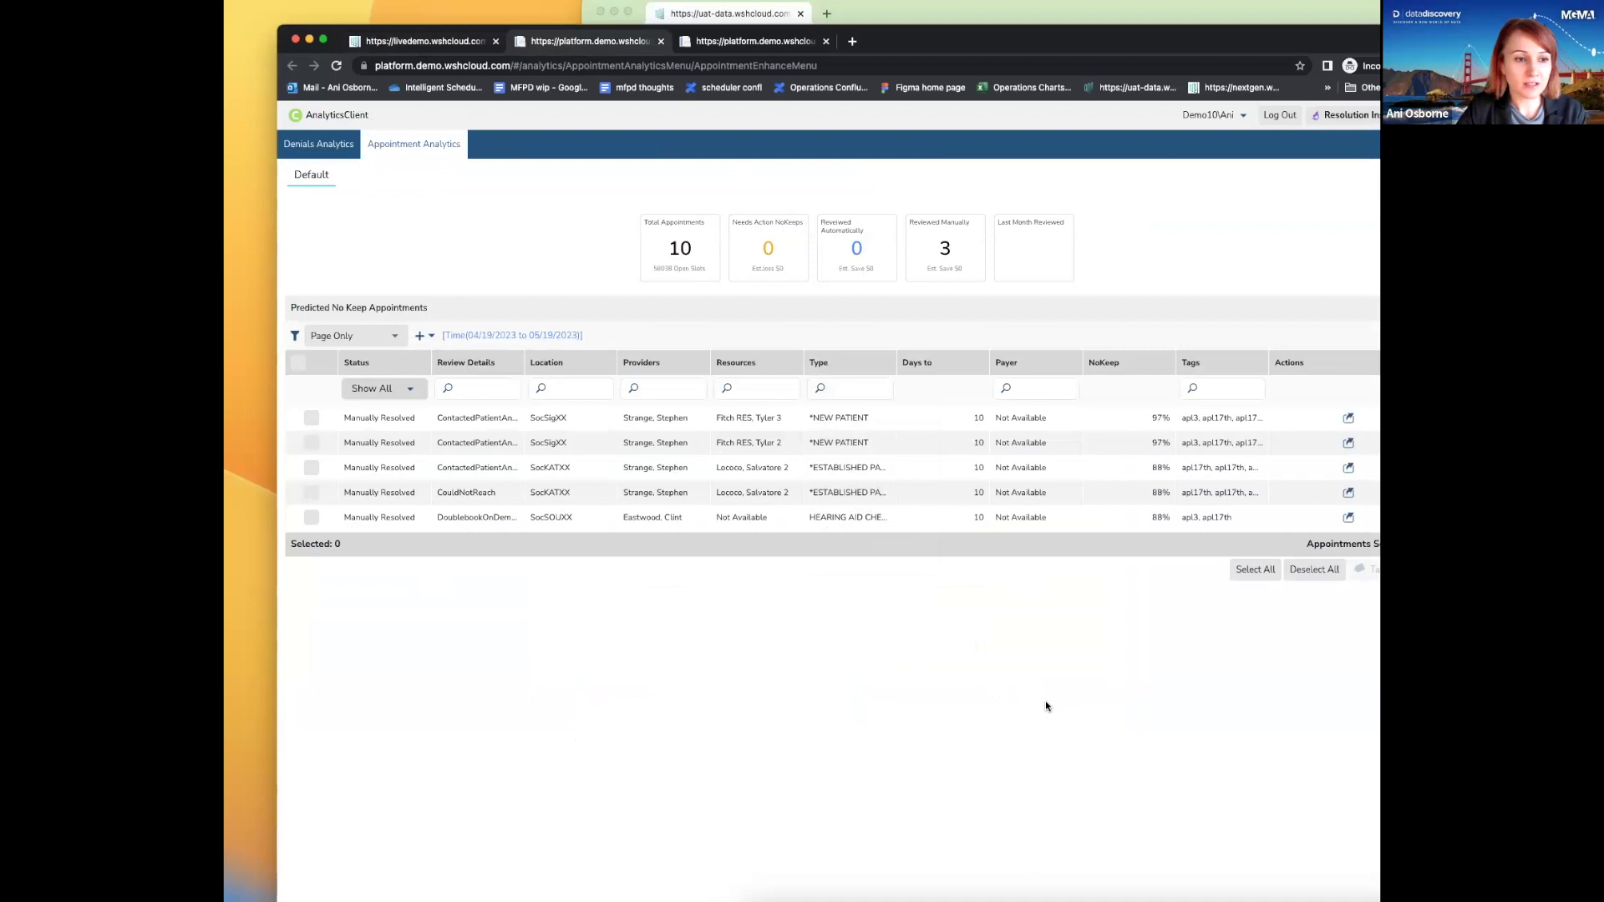
drag(1161, 34, 1122, 25)
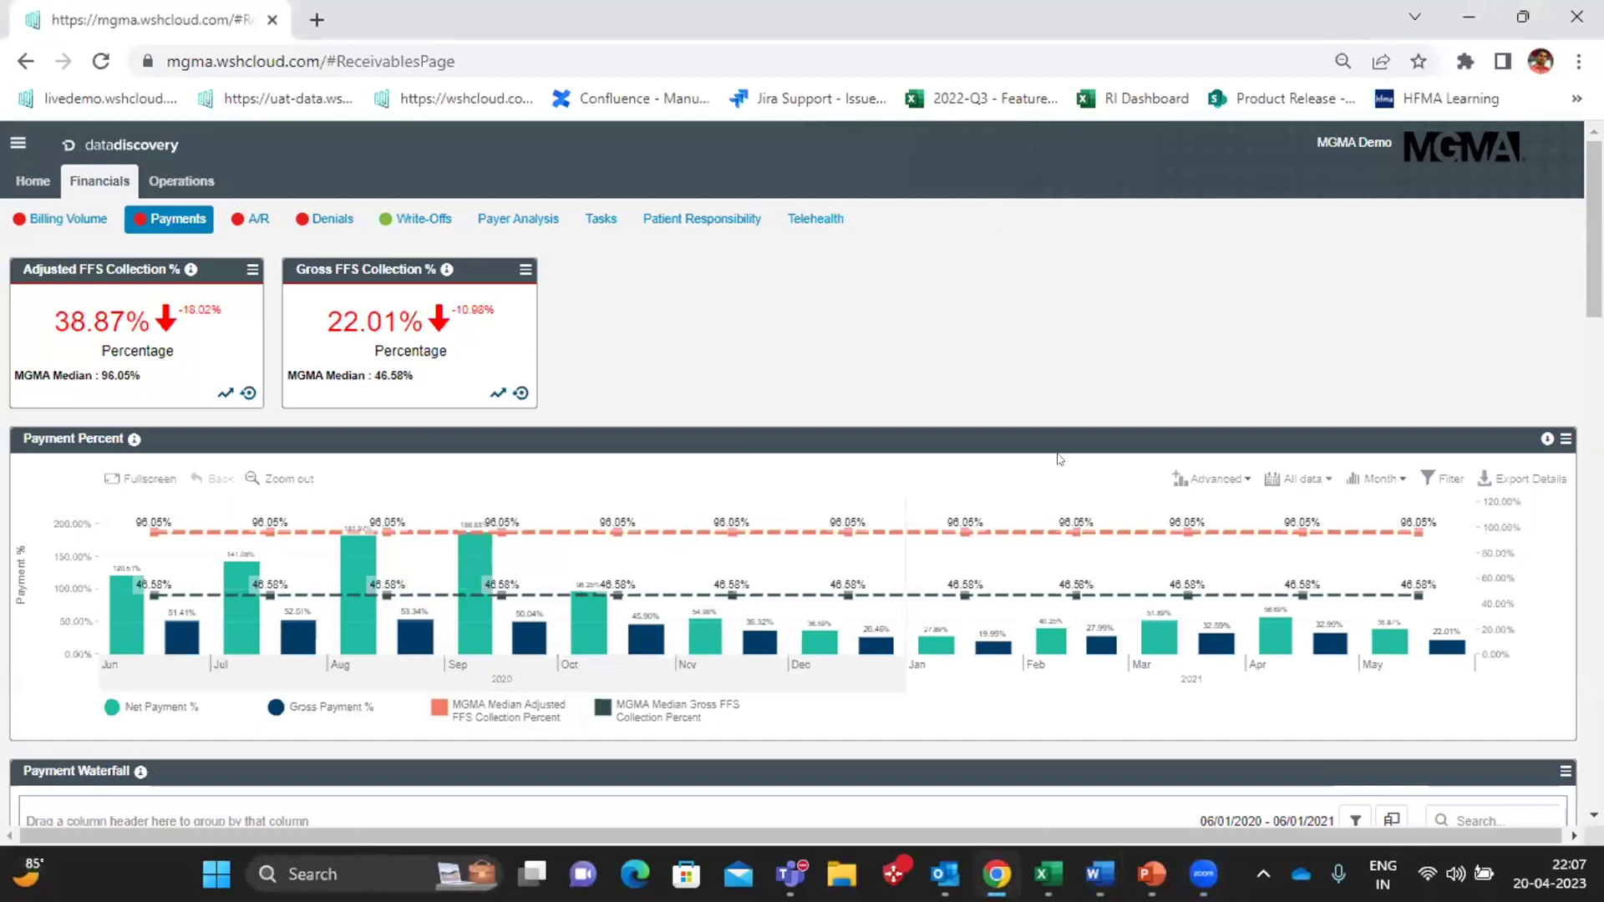
- Open the breakdown of top contributors influencing the Adjusted FFS Collection % and review its provider contributors
scroll(861, 407, down, 4)
scroll(865, 410, up, 4)
drag(52, 322, 150, 326)
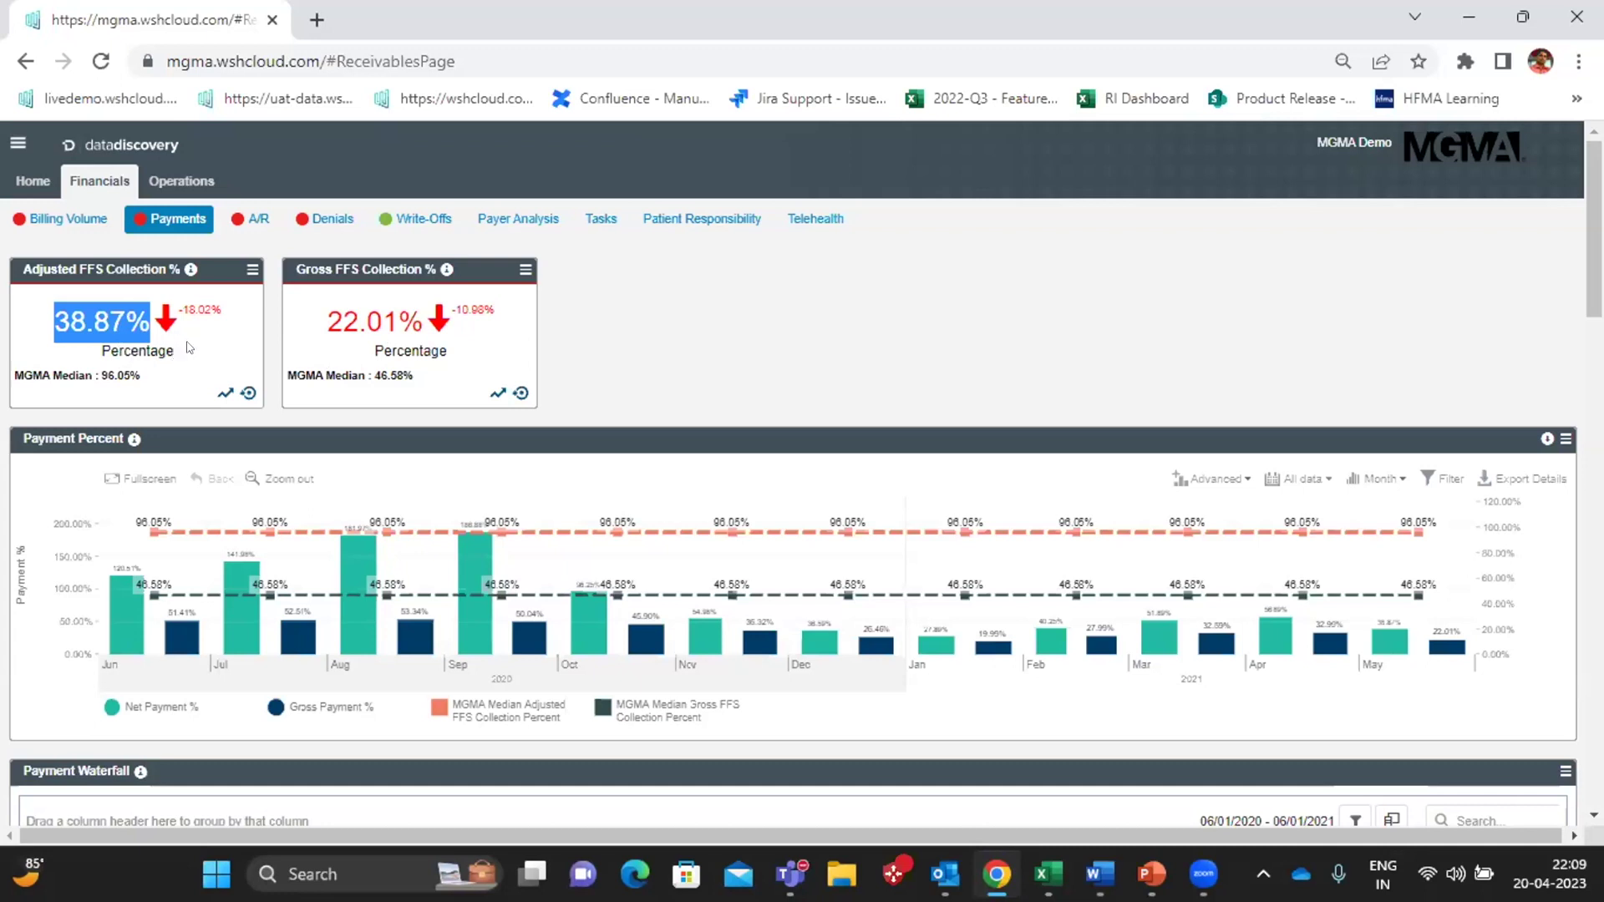
click(248, 394)
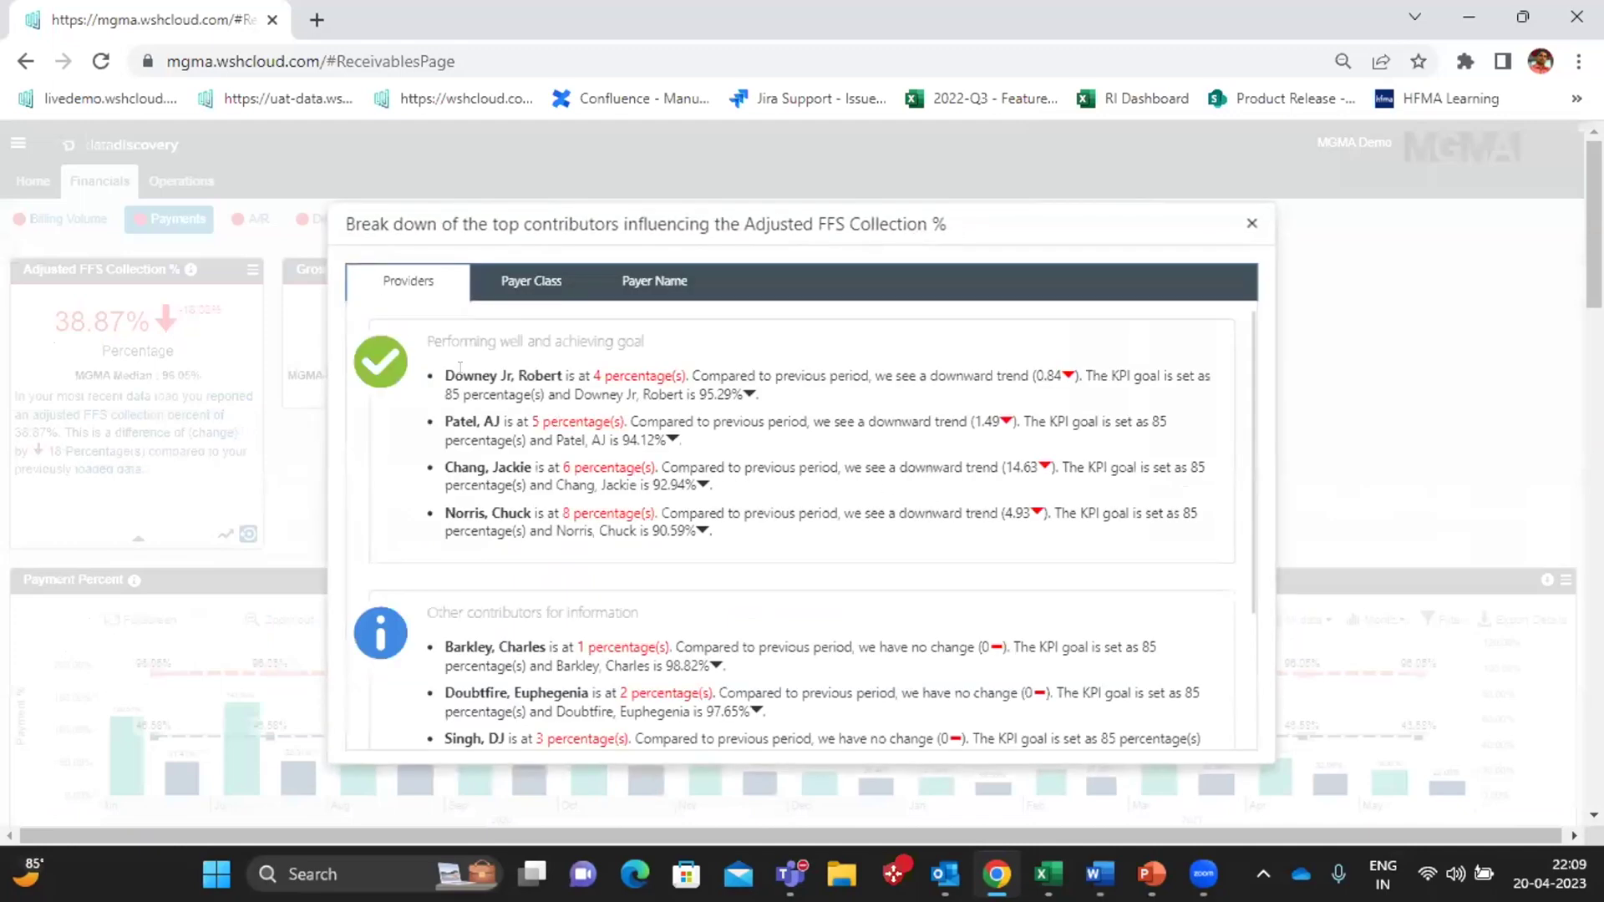
drag(460, 367, 790, 560)
click(790, 560)
scroll(707, 500, down, 2)
scroll(707, 500, up, 2)
- View the Payer Class contributors to the Adjusted FFS Collection %, closing the breakdown and collapsing the card's explanation
click(532, 289)
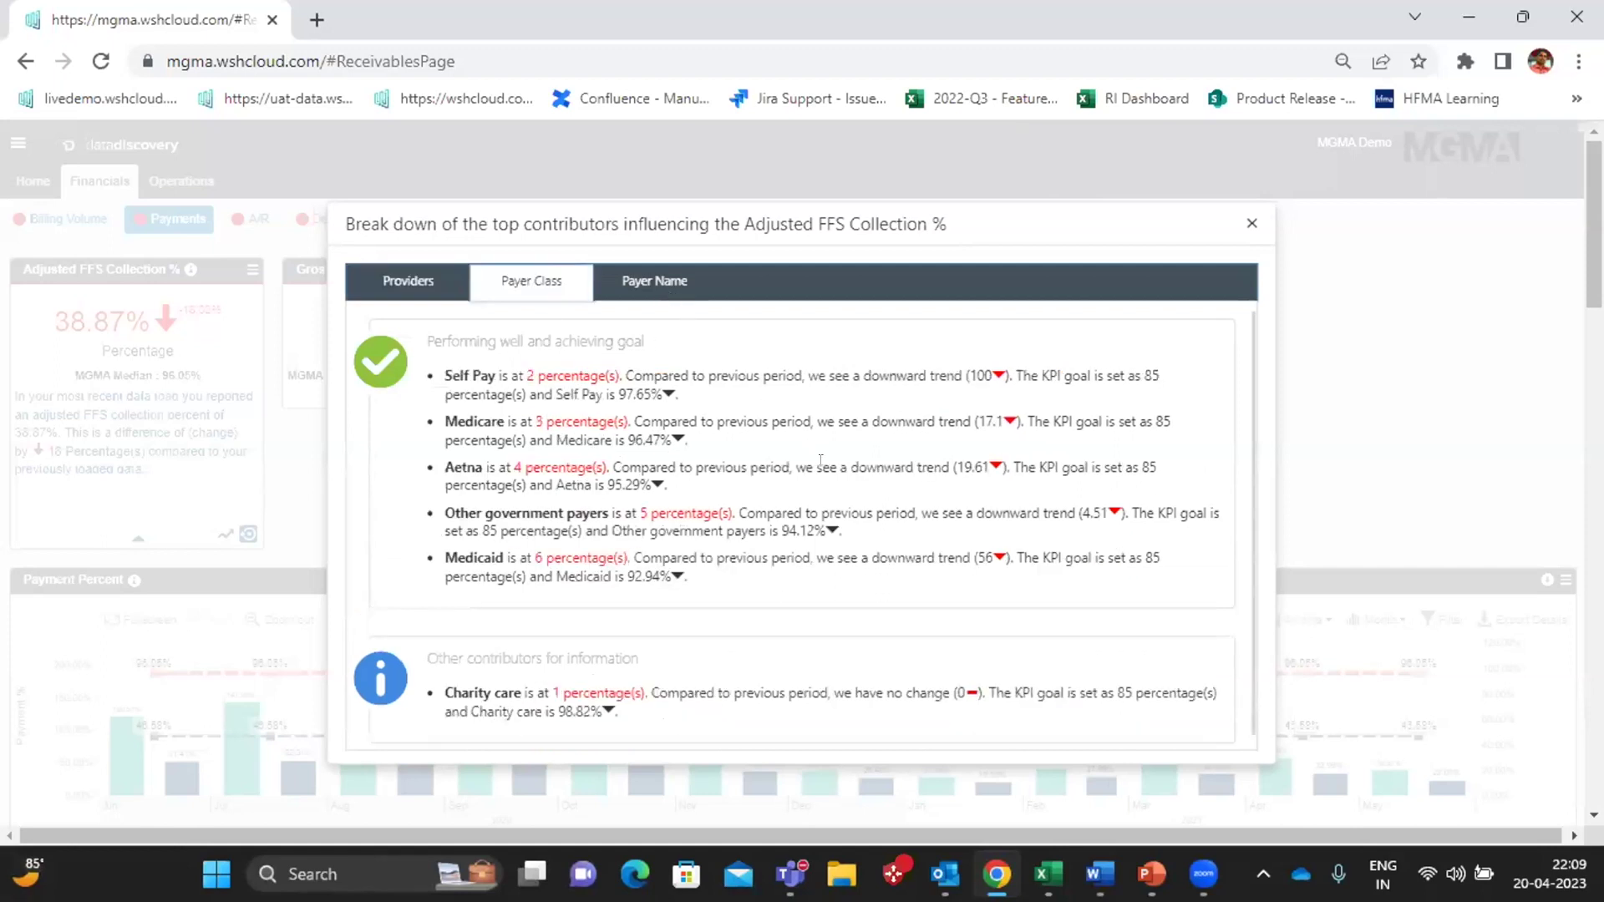
click(1251, 224)
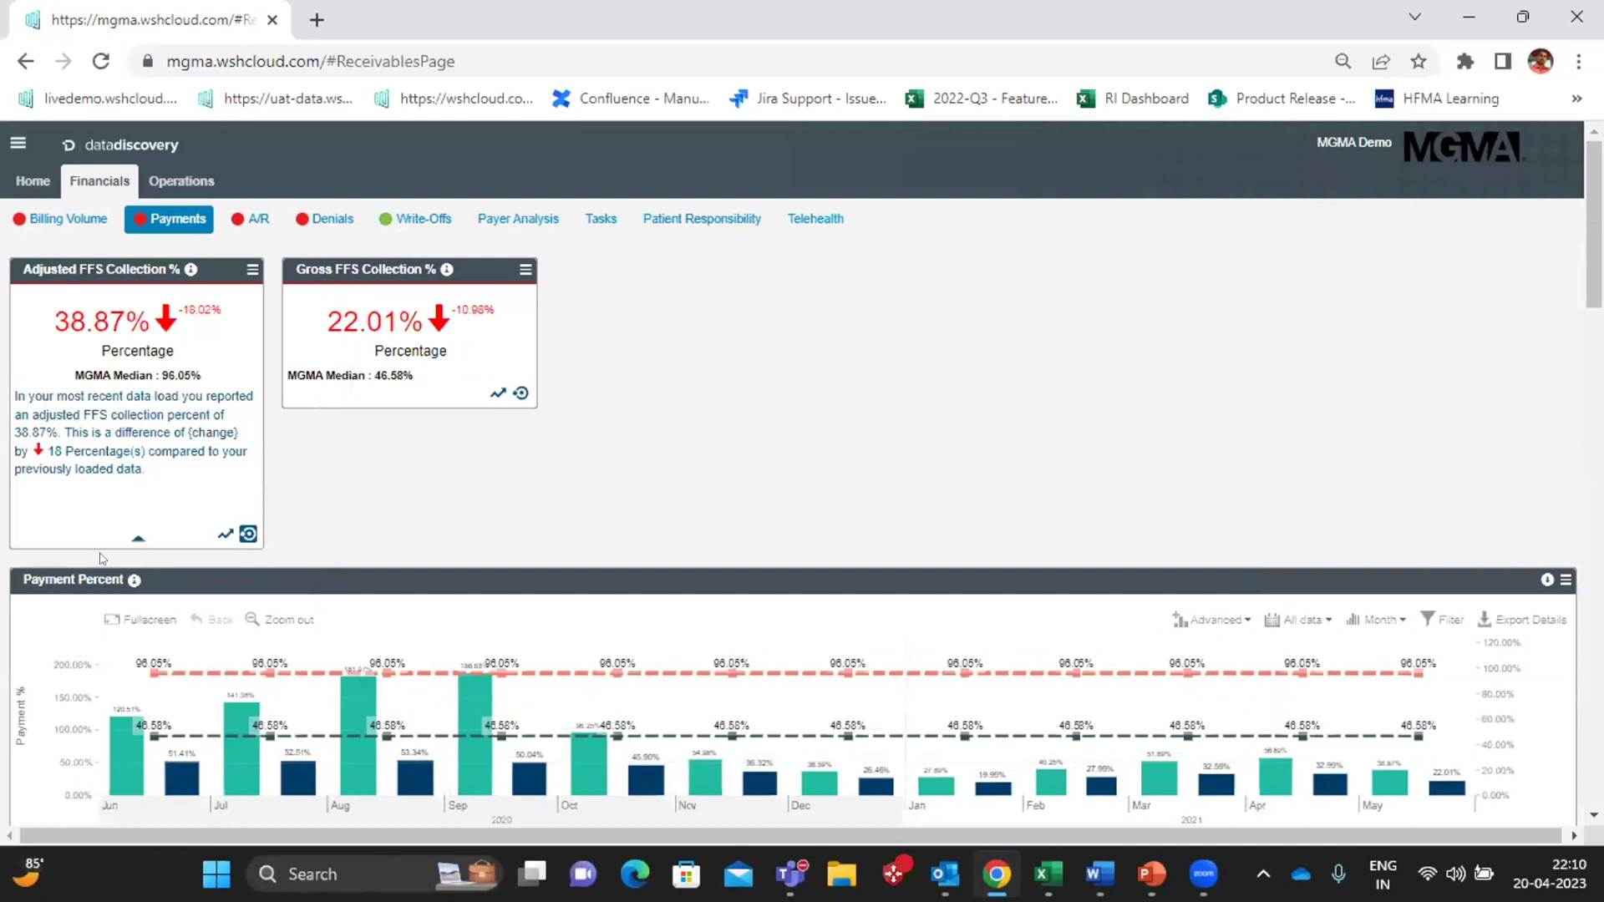
click(138, 541)
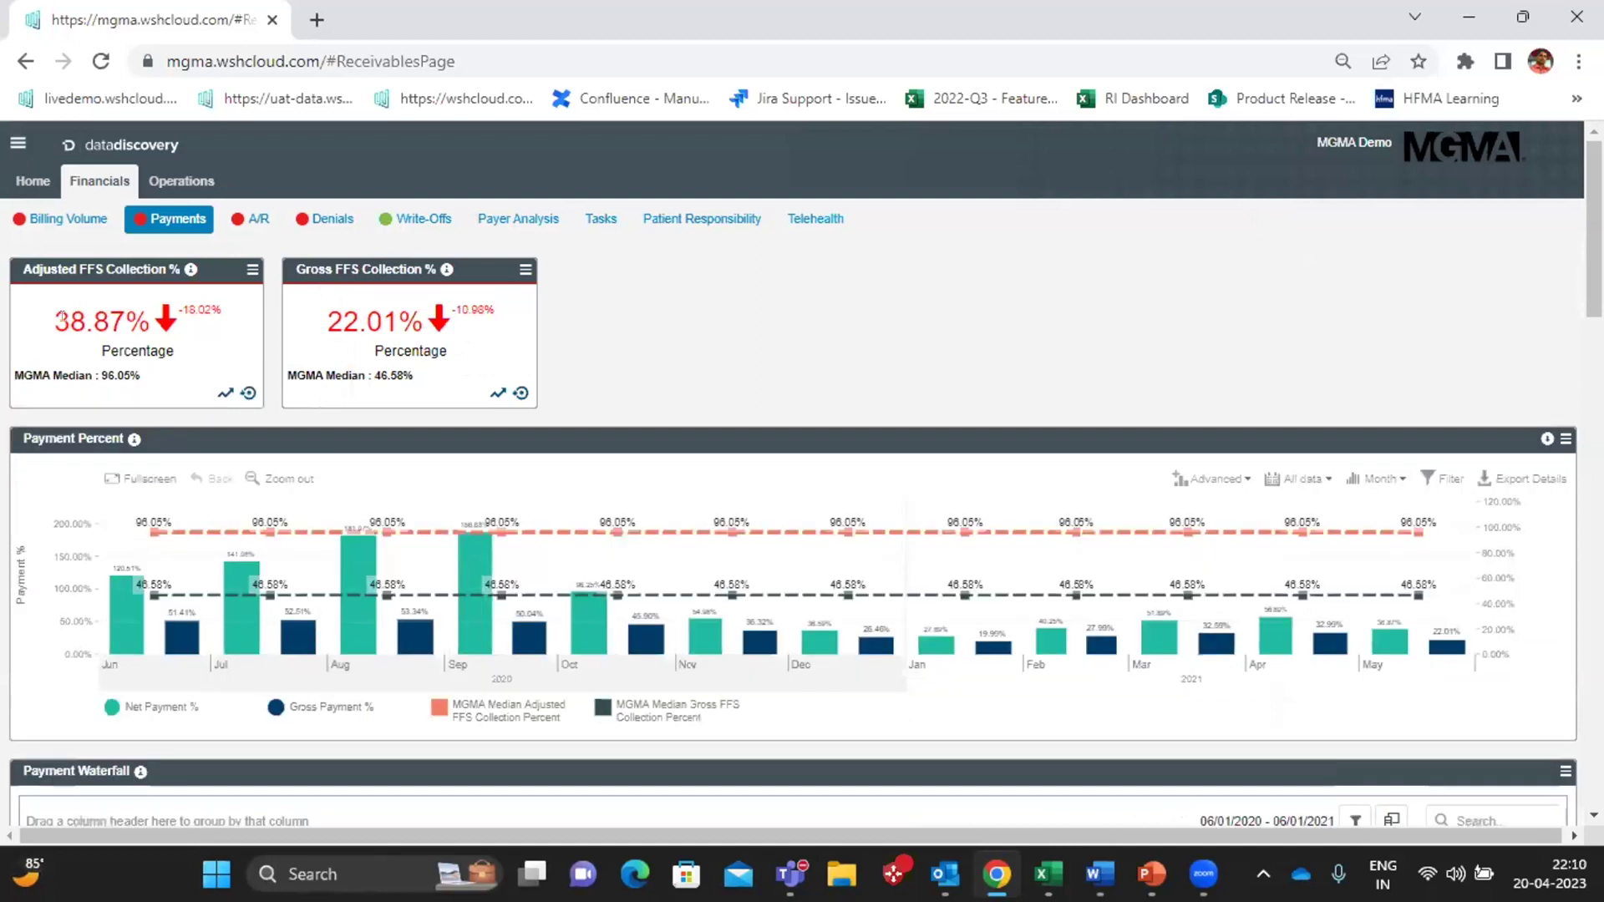
- Hide the MGMA Median Adjusted and Gross FFS Collection Percent series in the Payment Percent chart
scroll(348, 489, down, 1)
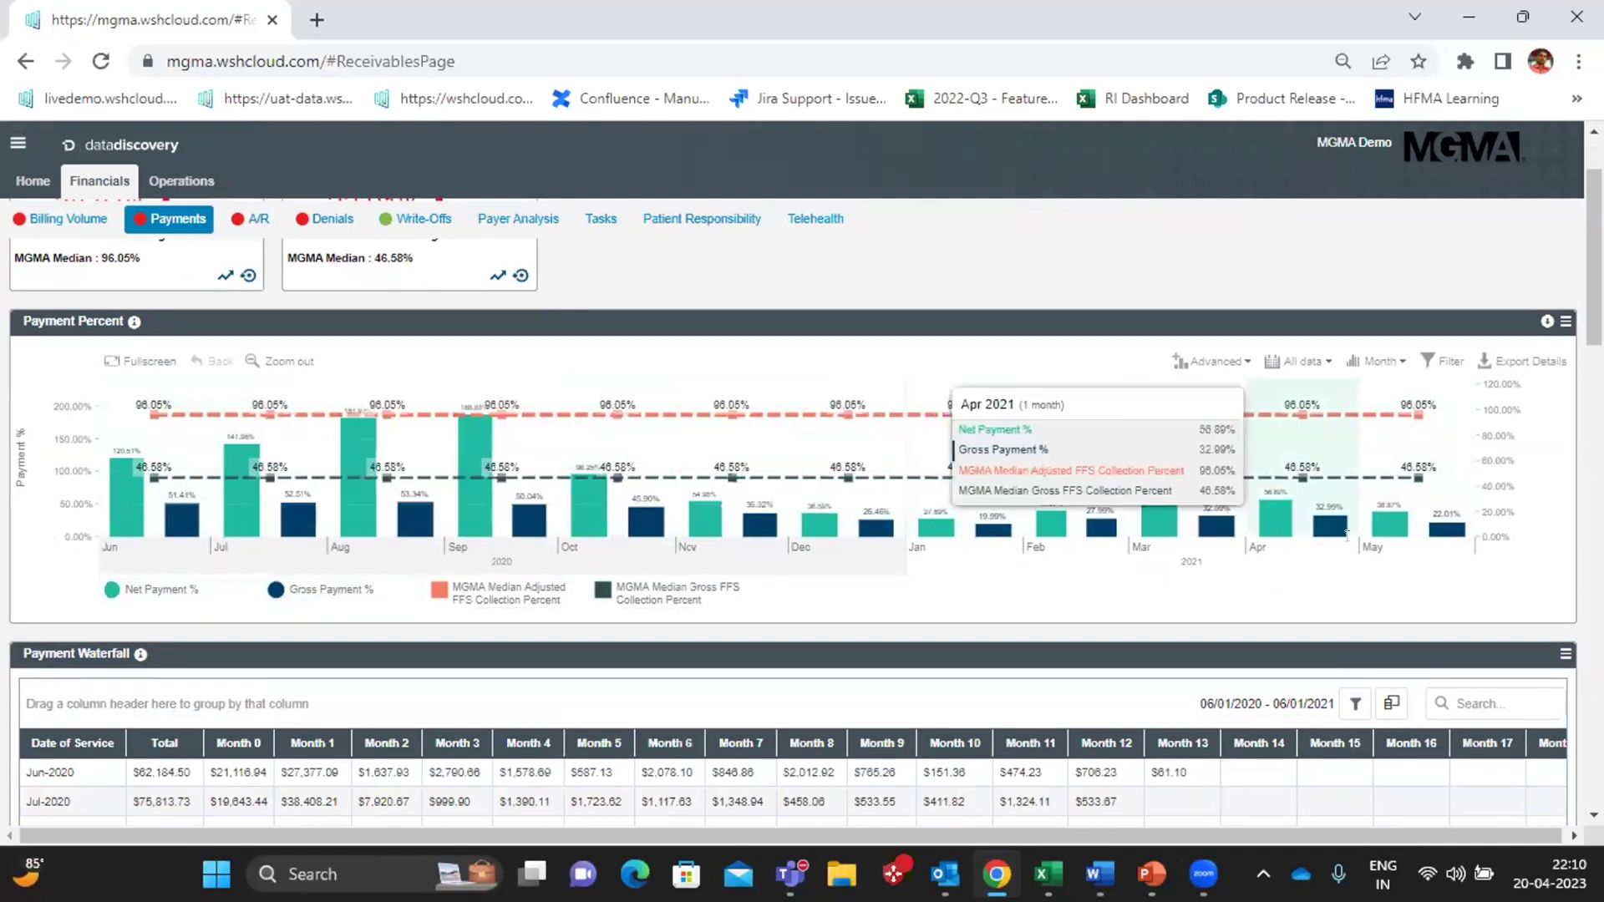
scroll(877, 668, up, 1)
click(668, 710)
click(537, 710)
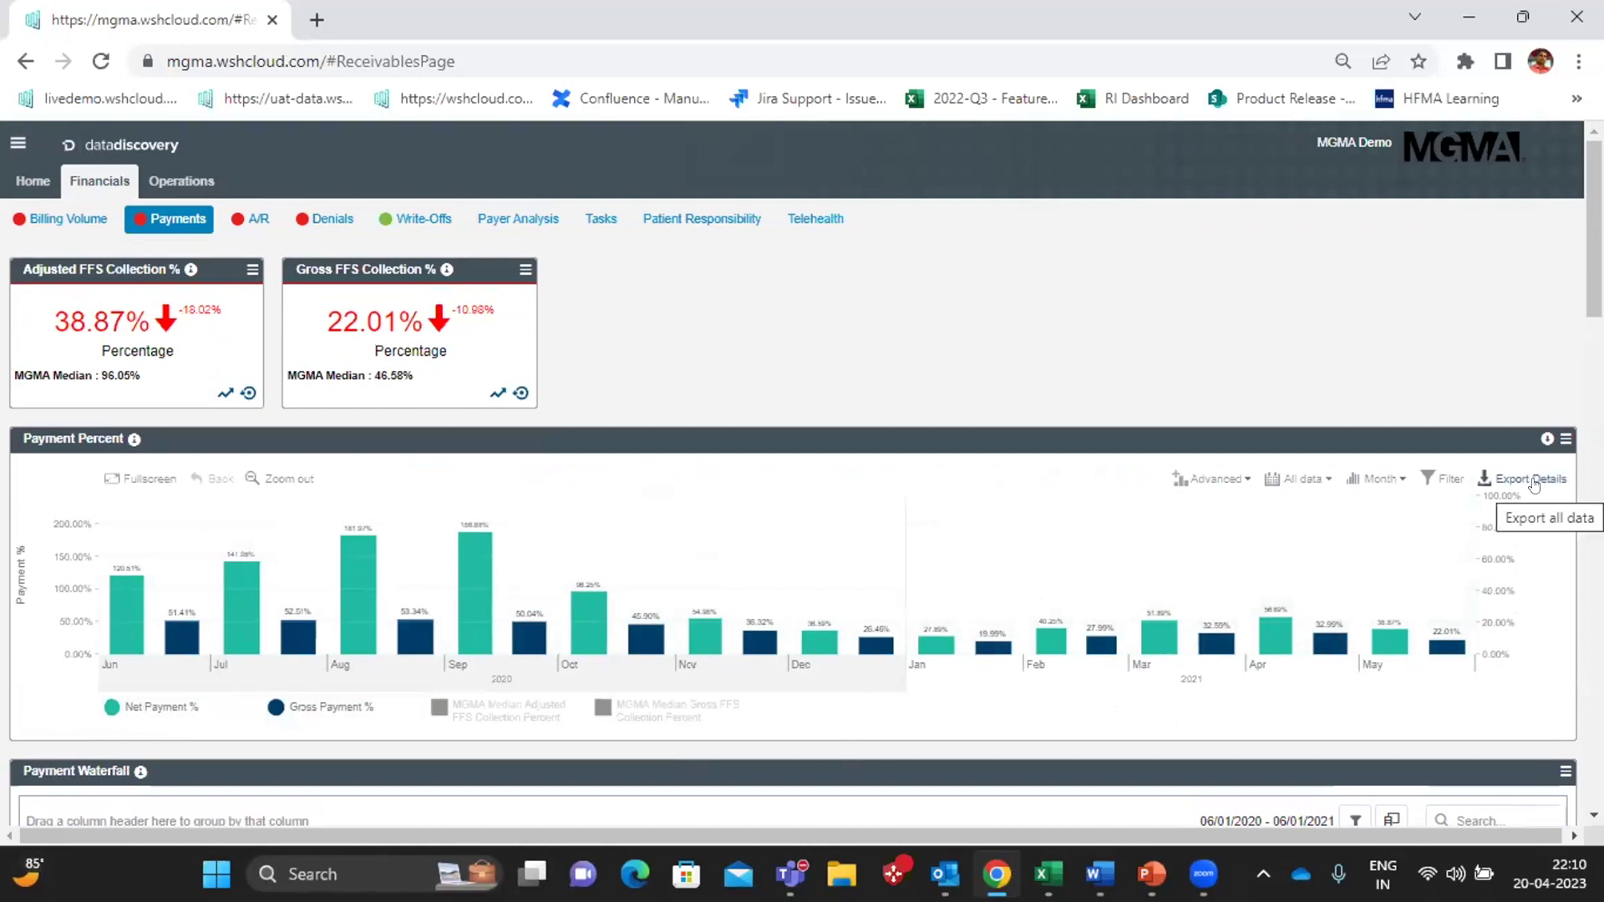
- Review the Payment Percent chart's filter fields and time grouping options without changing them
click(1444, 481)
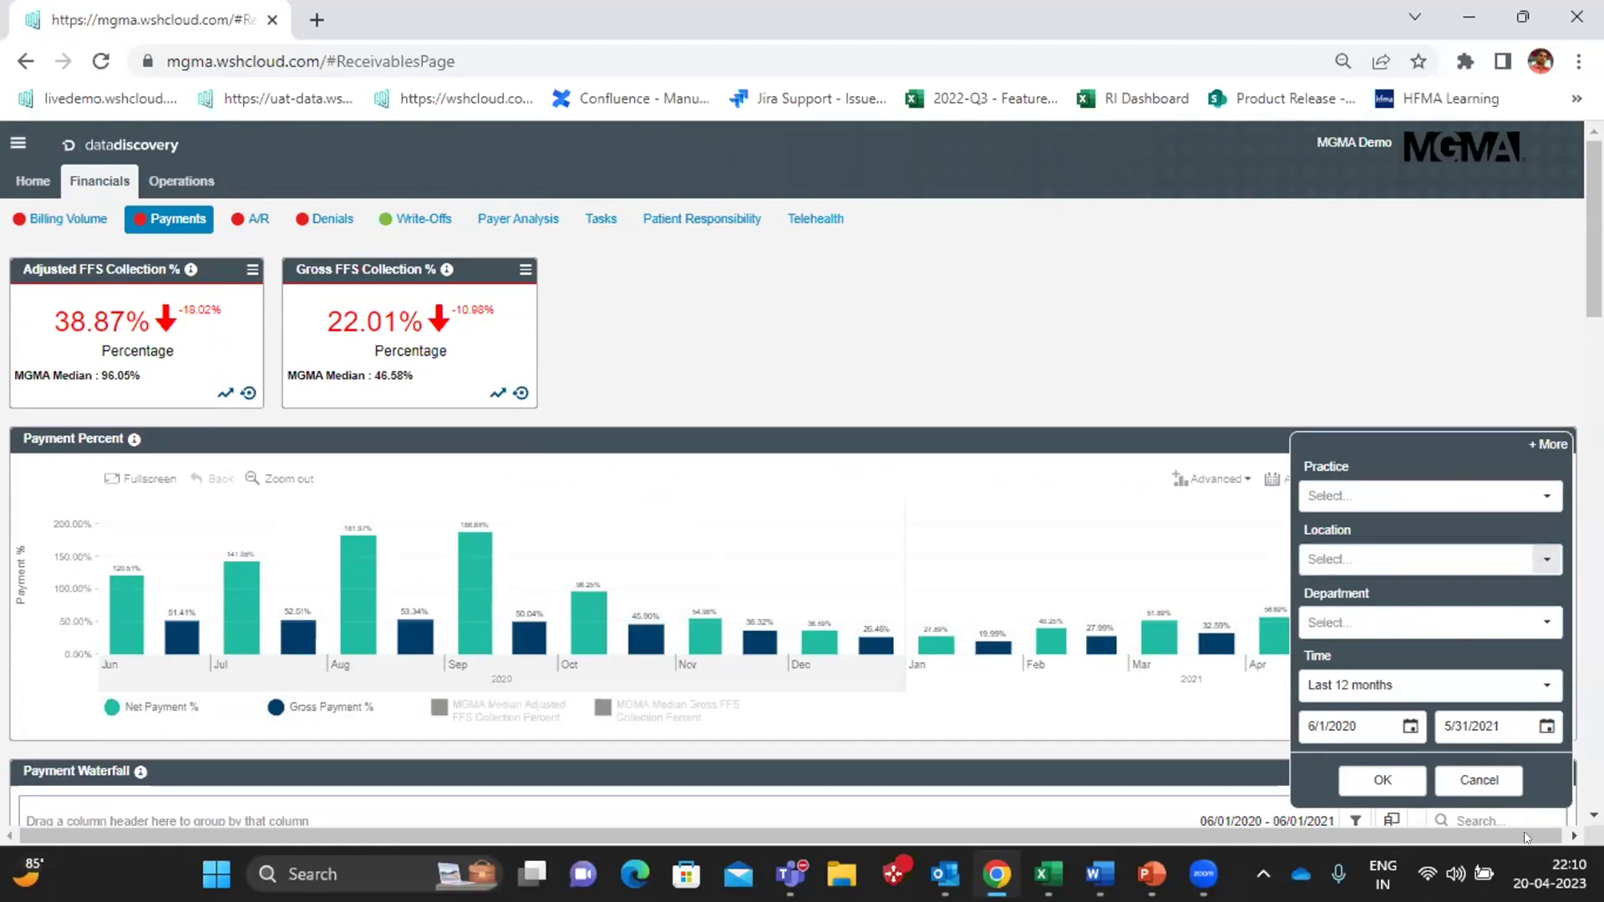
click(1477, 780)
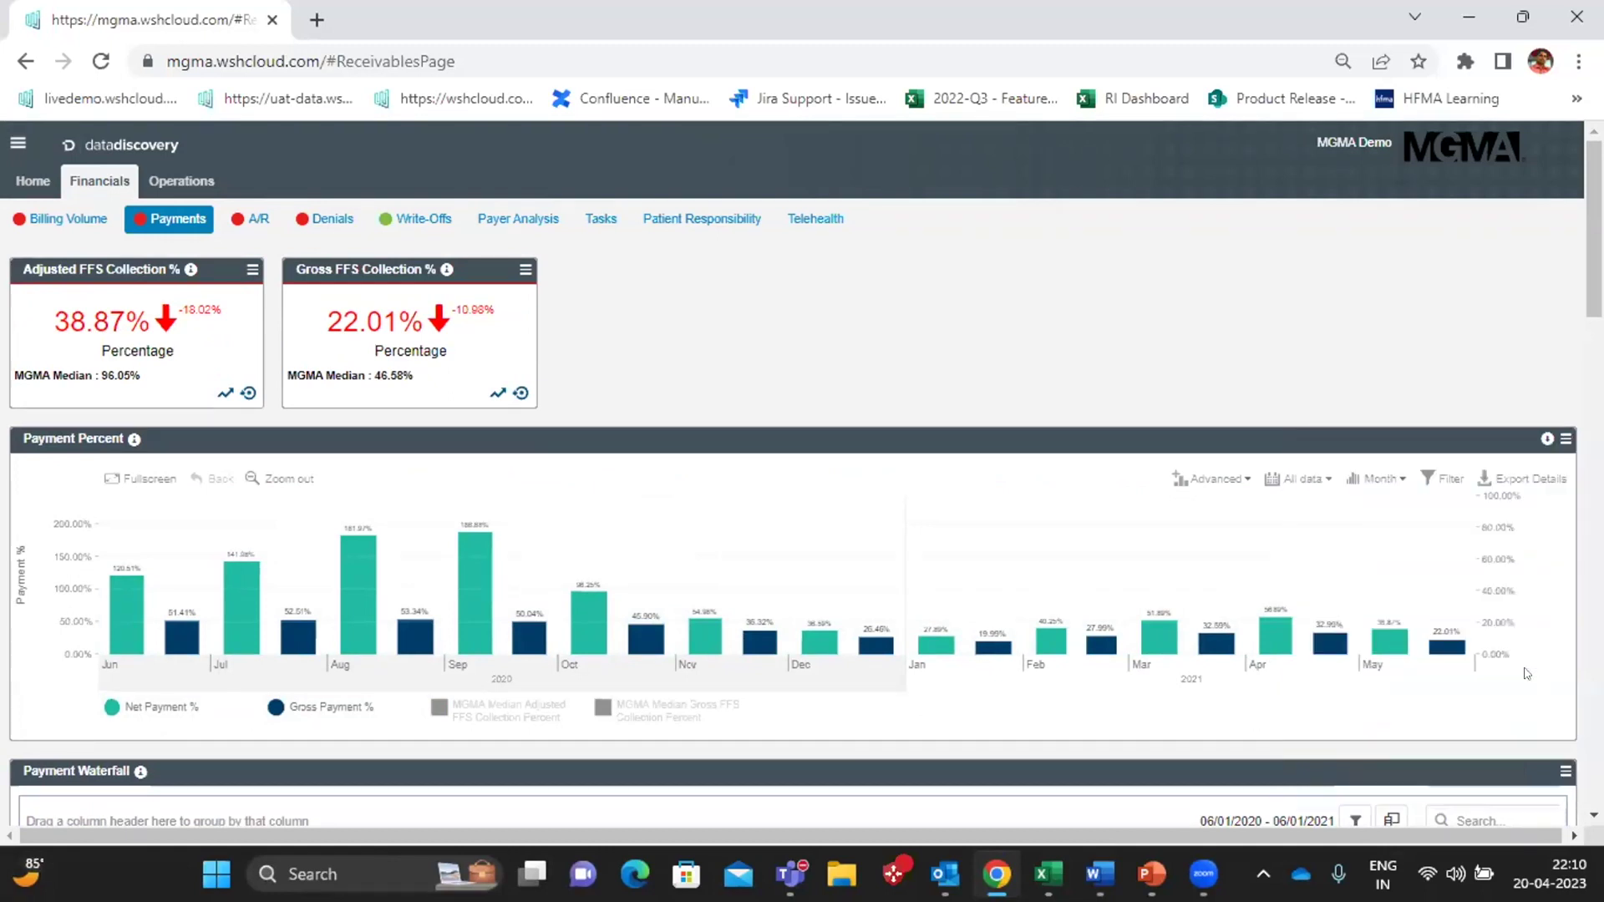
click(1377, 479)
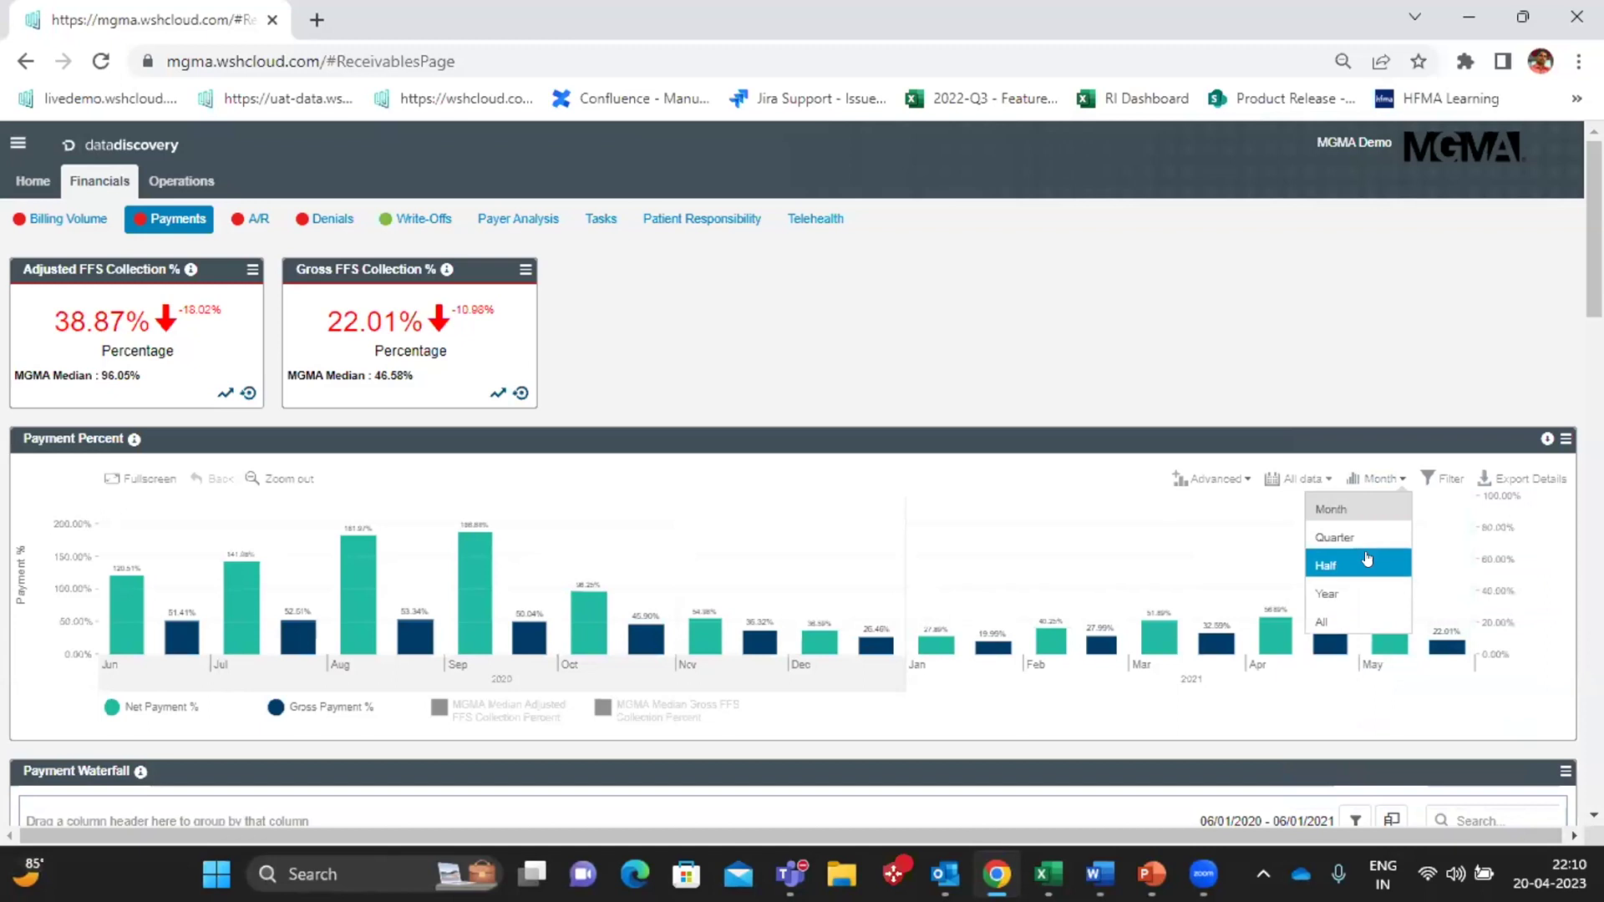
click(1380, 433)
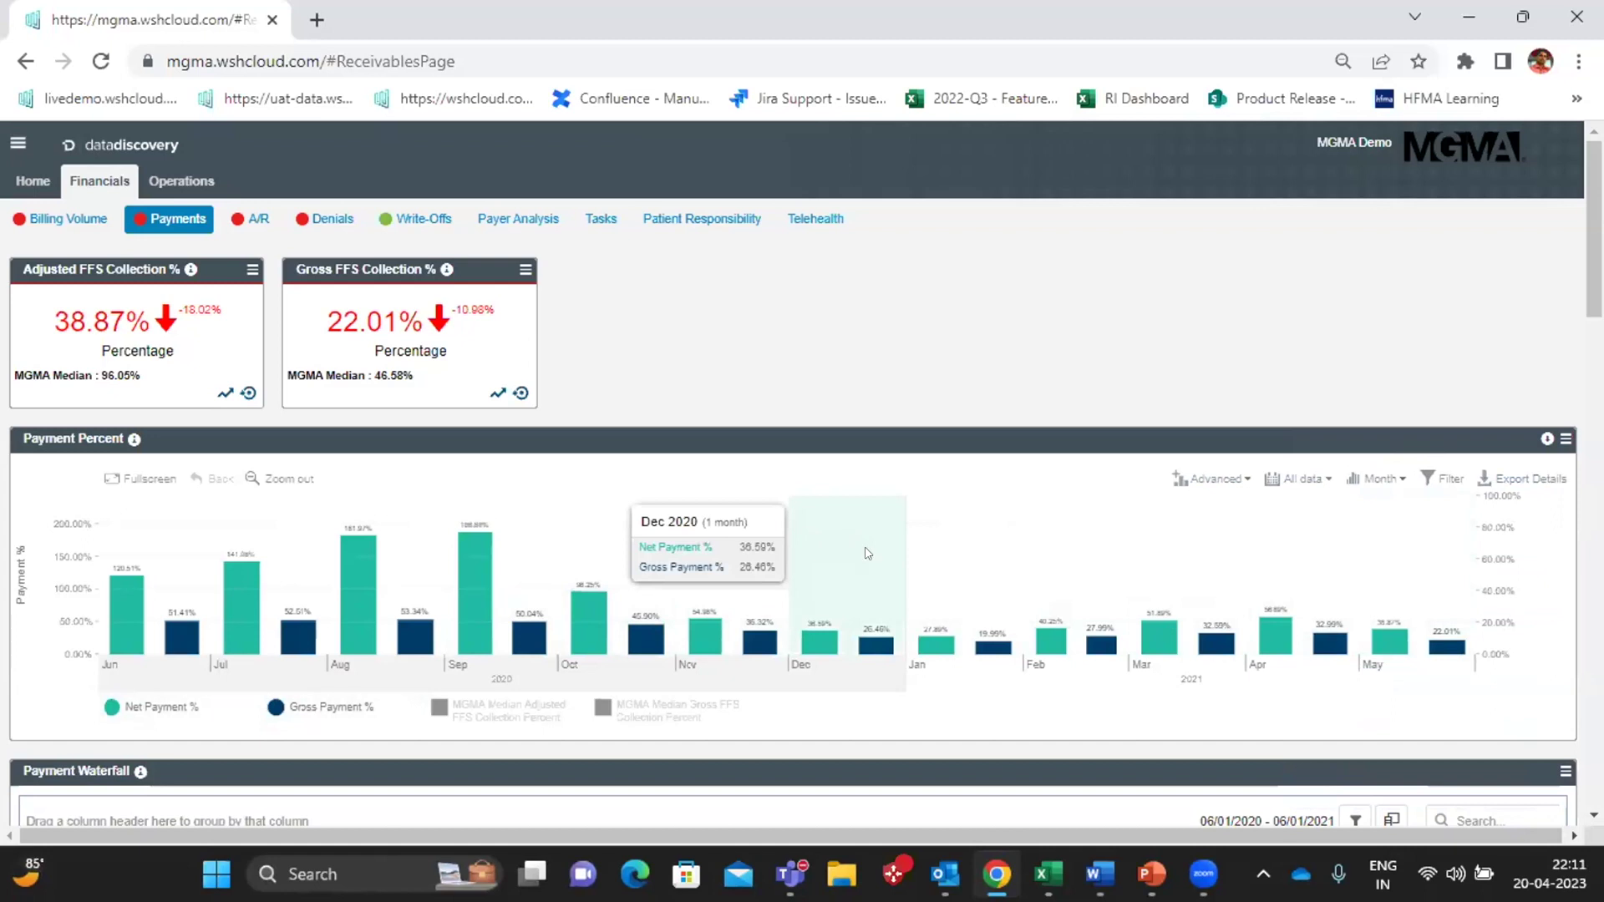
- Review the Payment Waterfall and Payment Realized tables, highlighting the Month 1 percentages from Oct-2020 to Jan-2021
scroll(867, 553, down, 3)
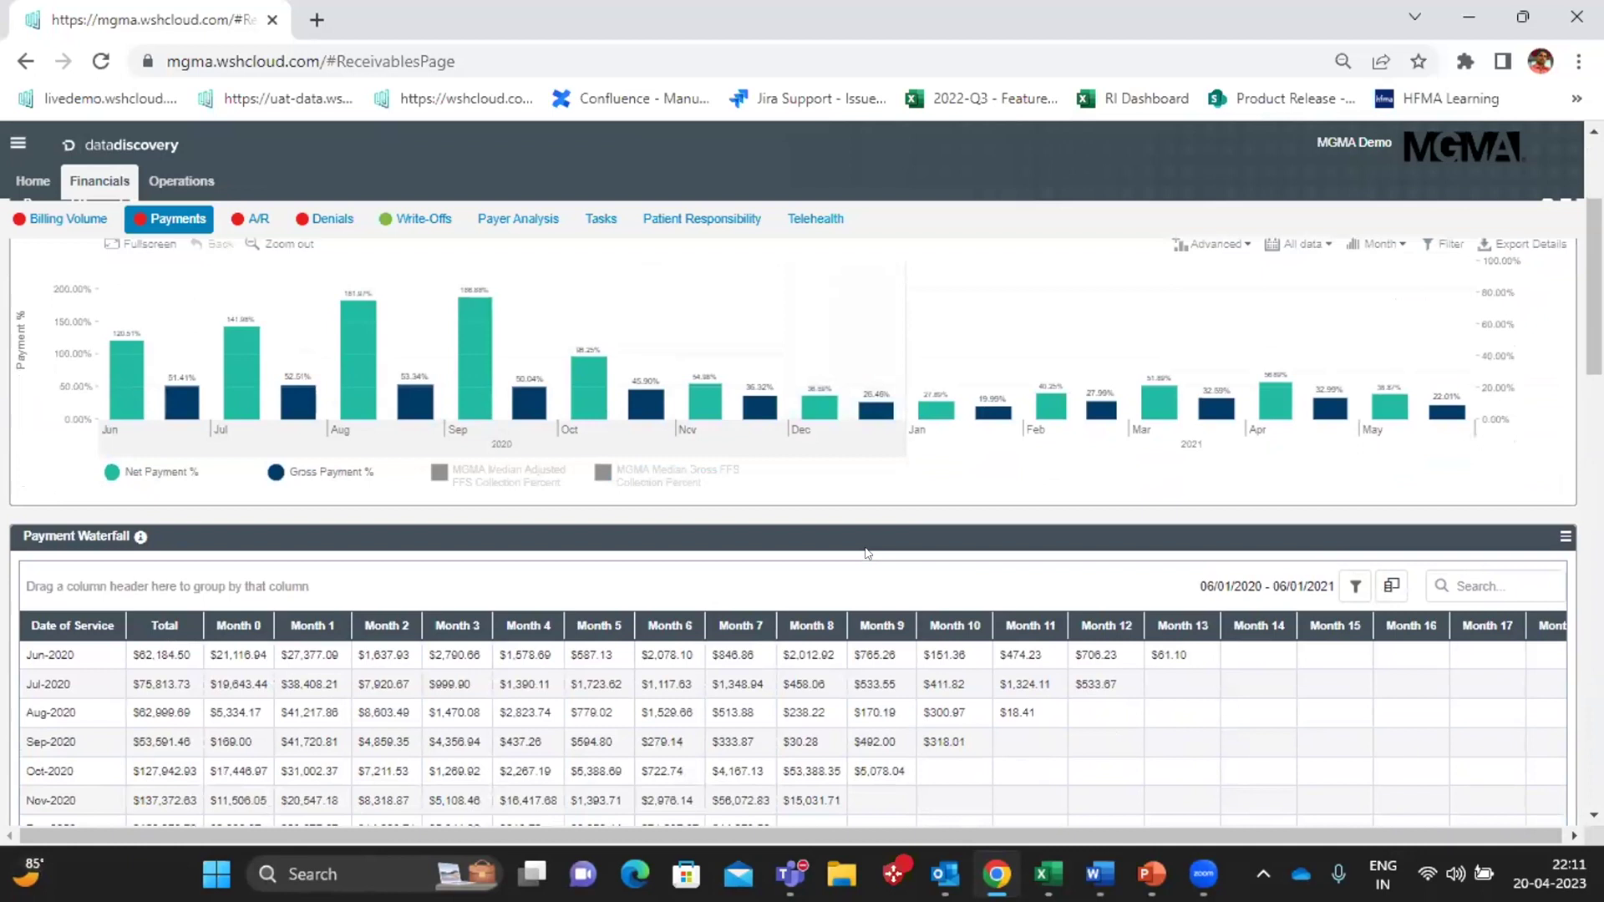
scroll(867, 553, down, 3)
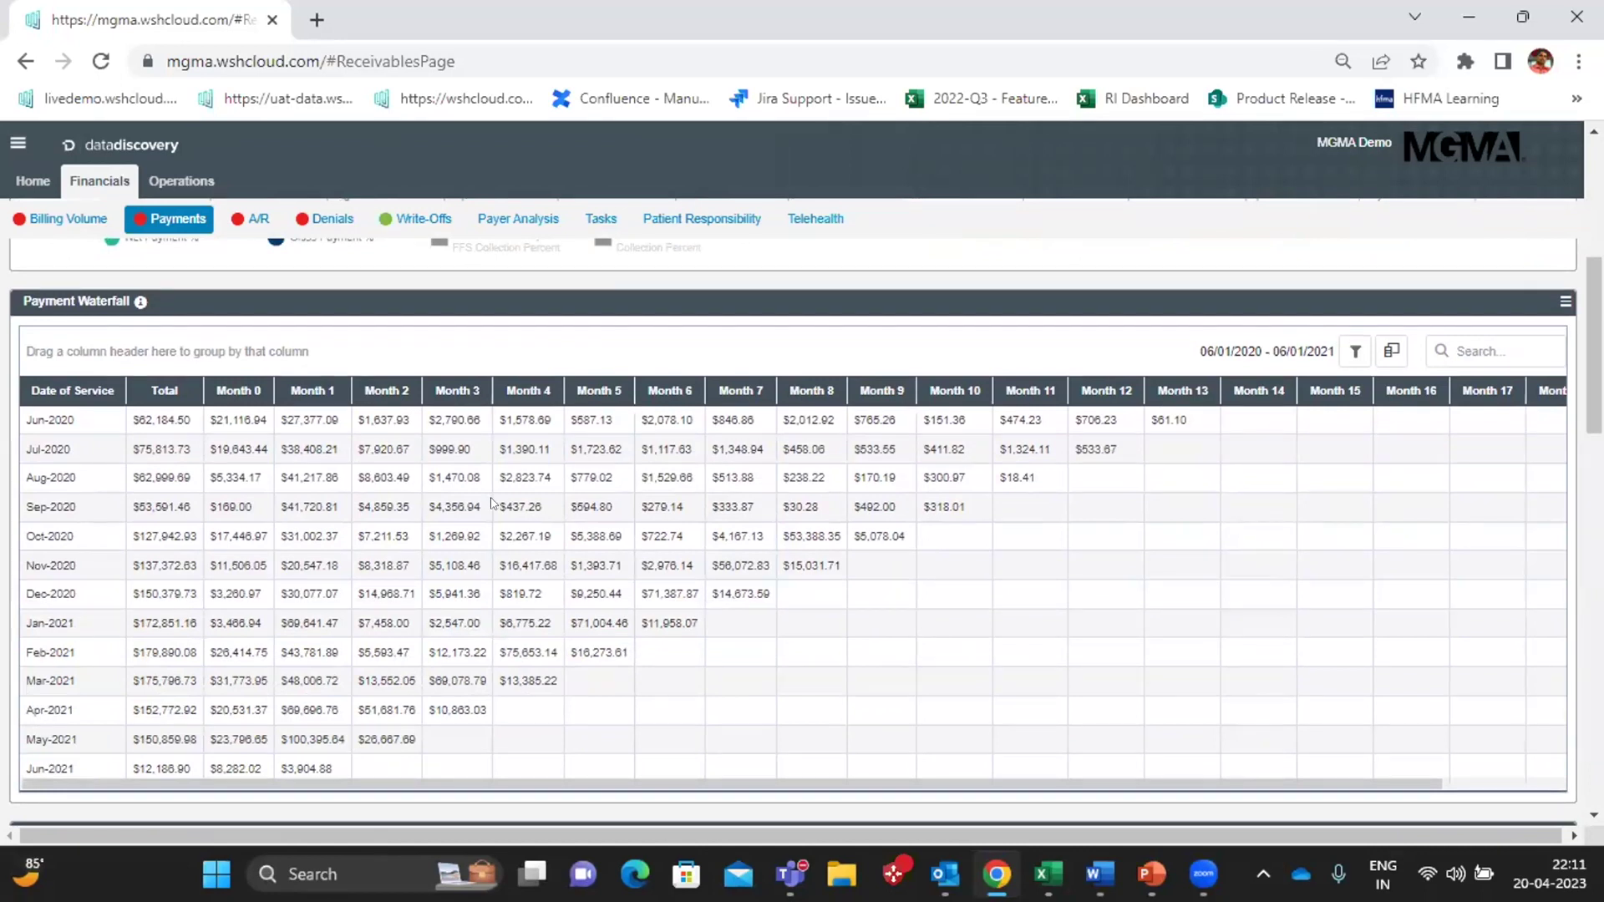
scroll(426, 519, down, 5)
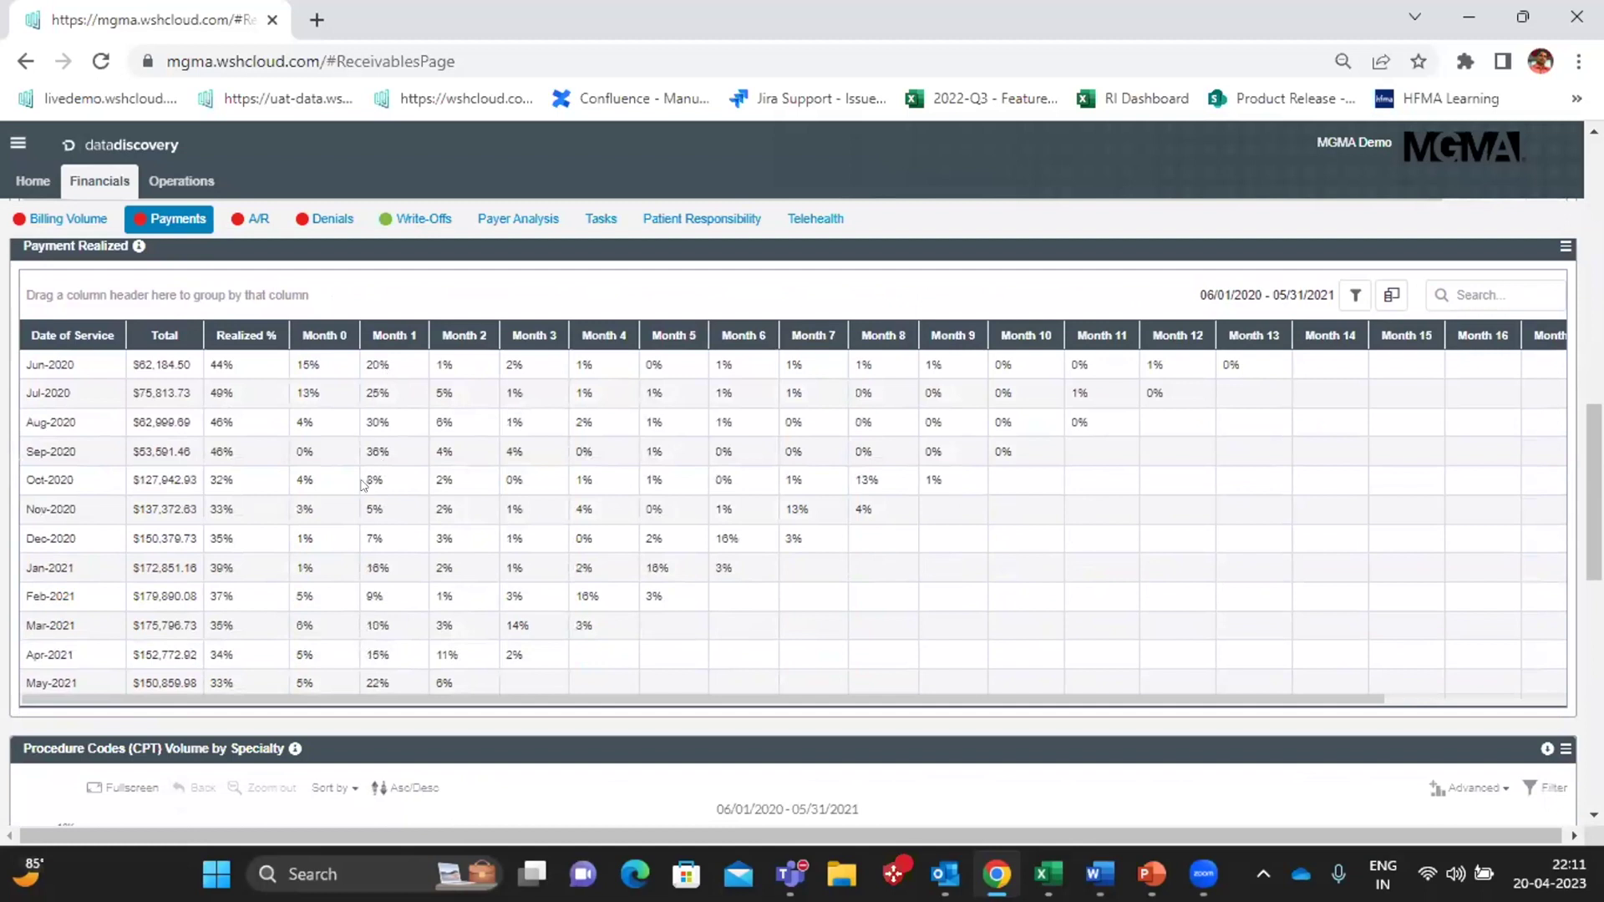
drag(365, 482, 418, 596)
click(268, 535)
drag(380, 488, 425, 596)
click(424, 575)
drag(383, 479, 398, 576)
- Drill into the Ophtamology bar of the Procedure Codes (CPT) Volume by Specialty chart, down to the encounter details for code 99214
scroll(872, 557, down, 3)
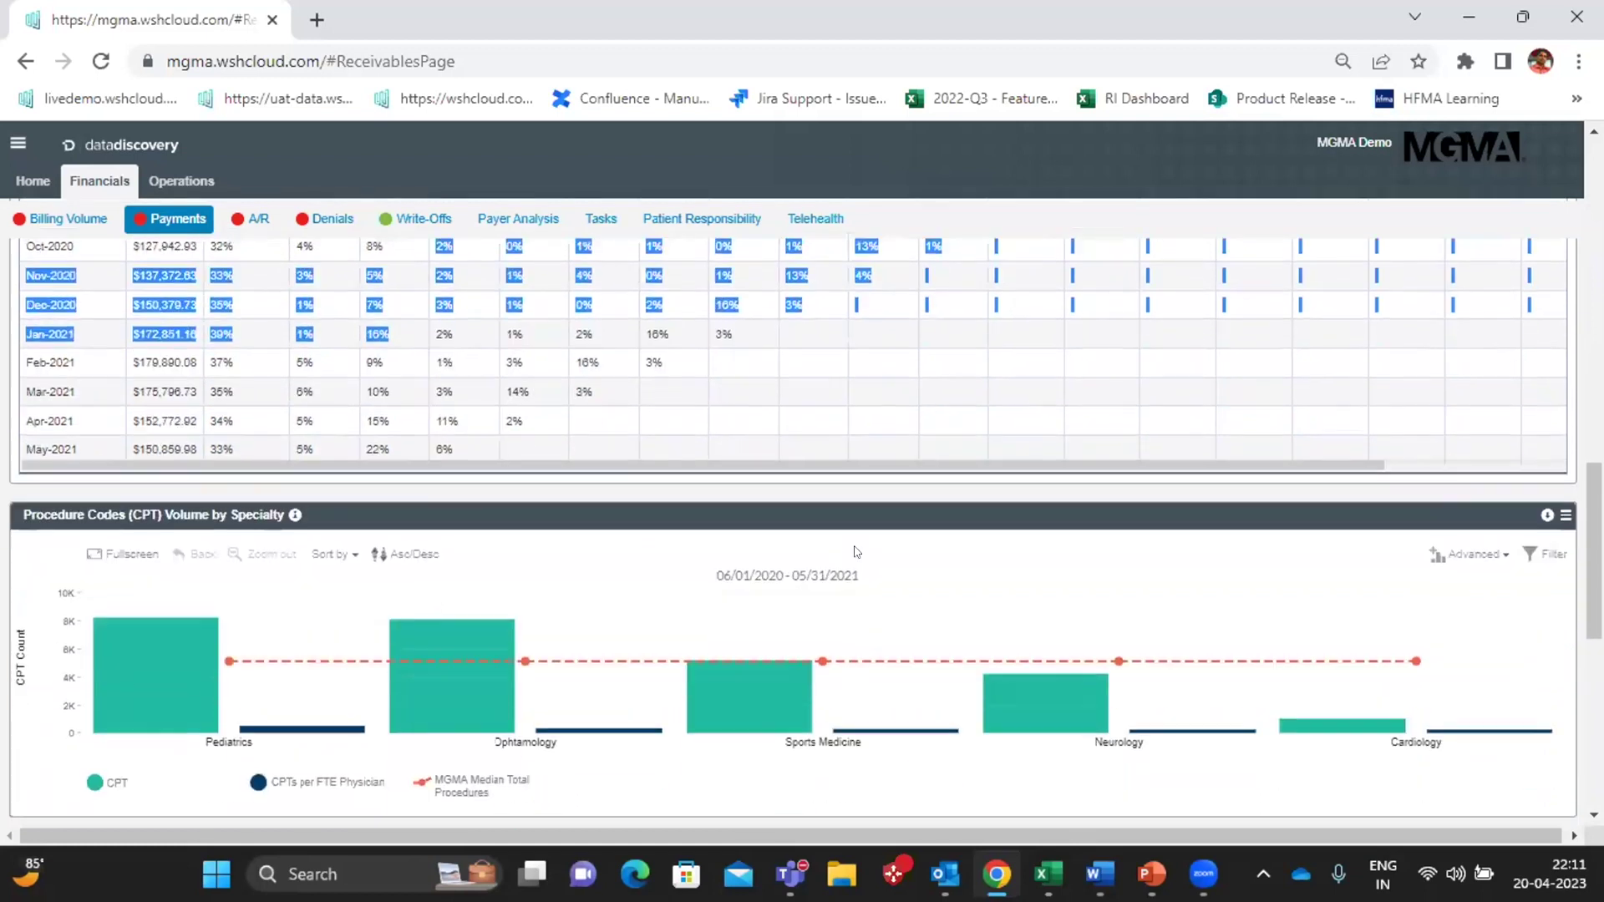
scroll(811, 466, down, 1)
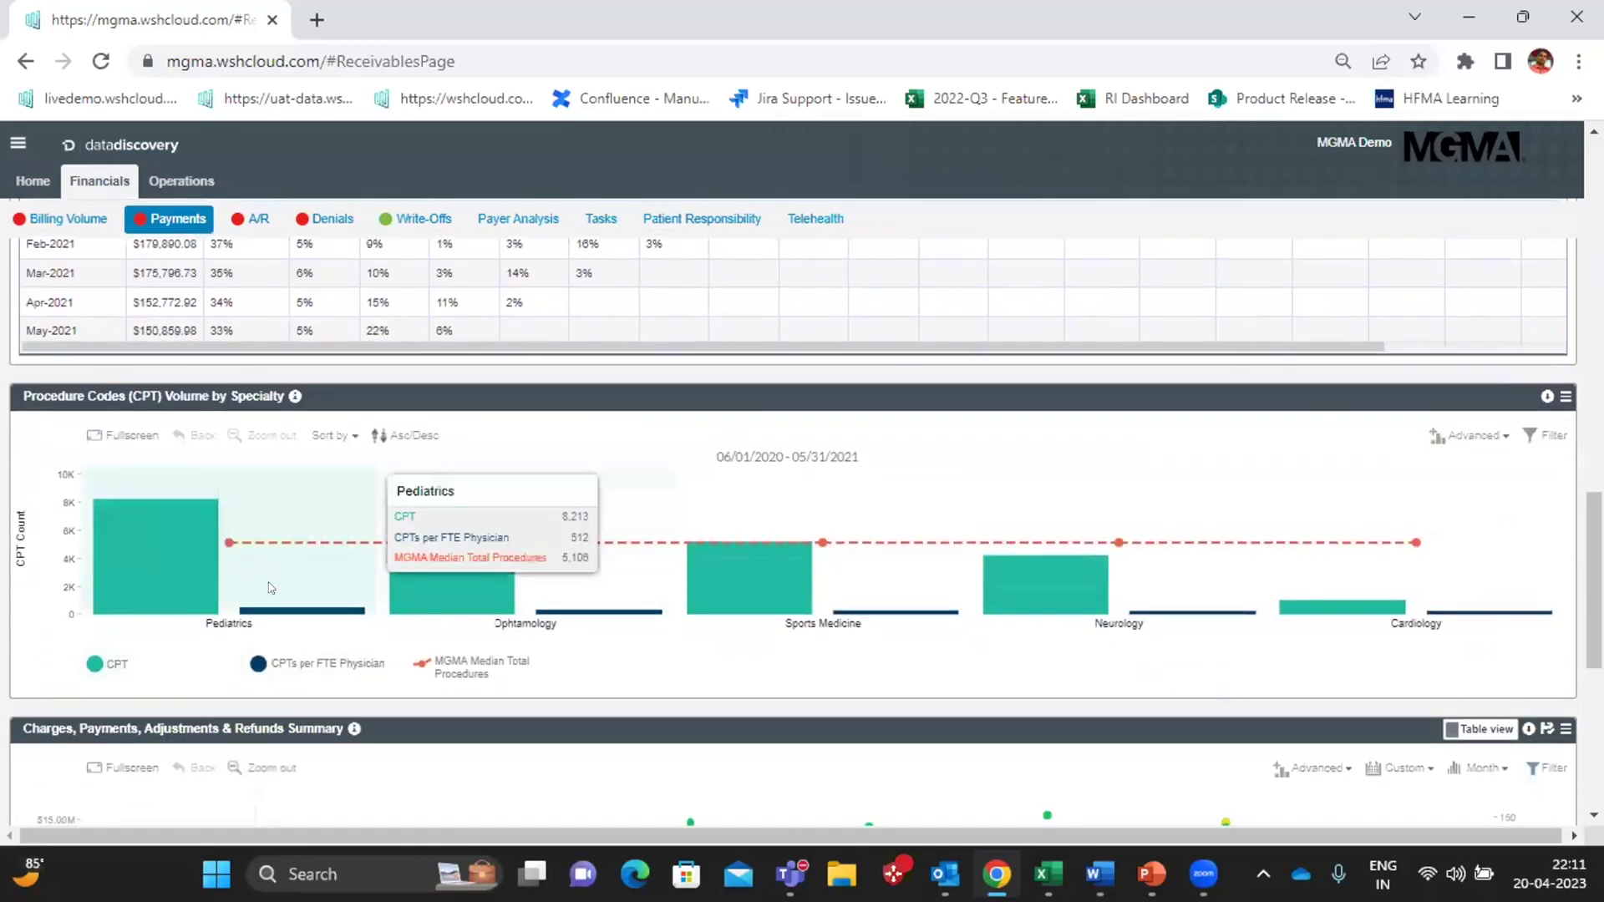
click(474, 588)
click(230, 558)
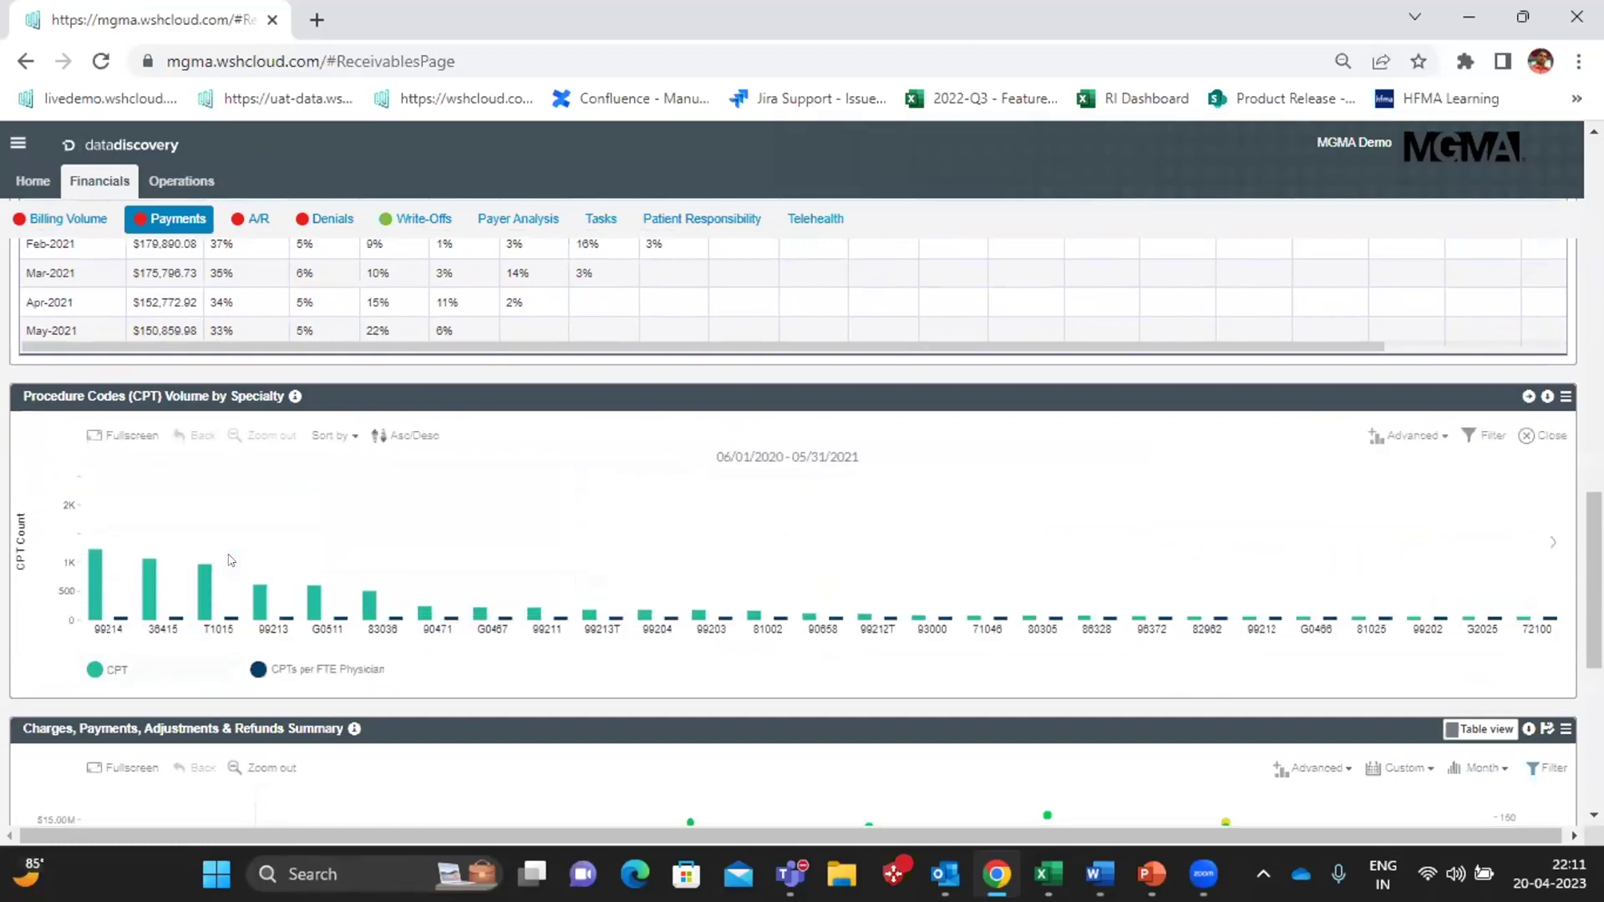
click(94, 551)
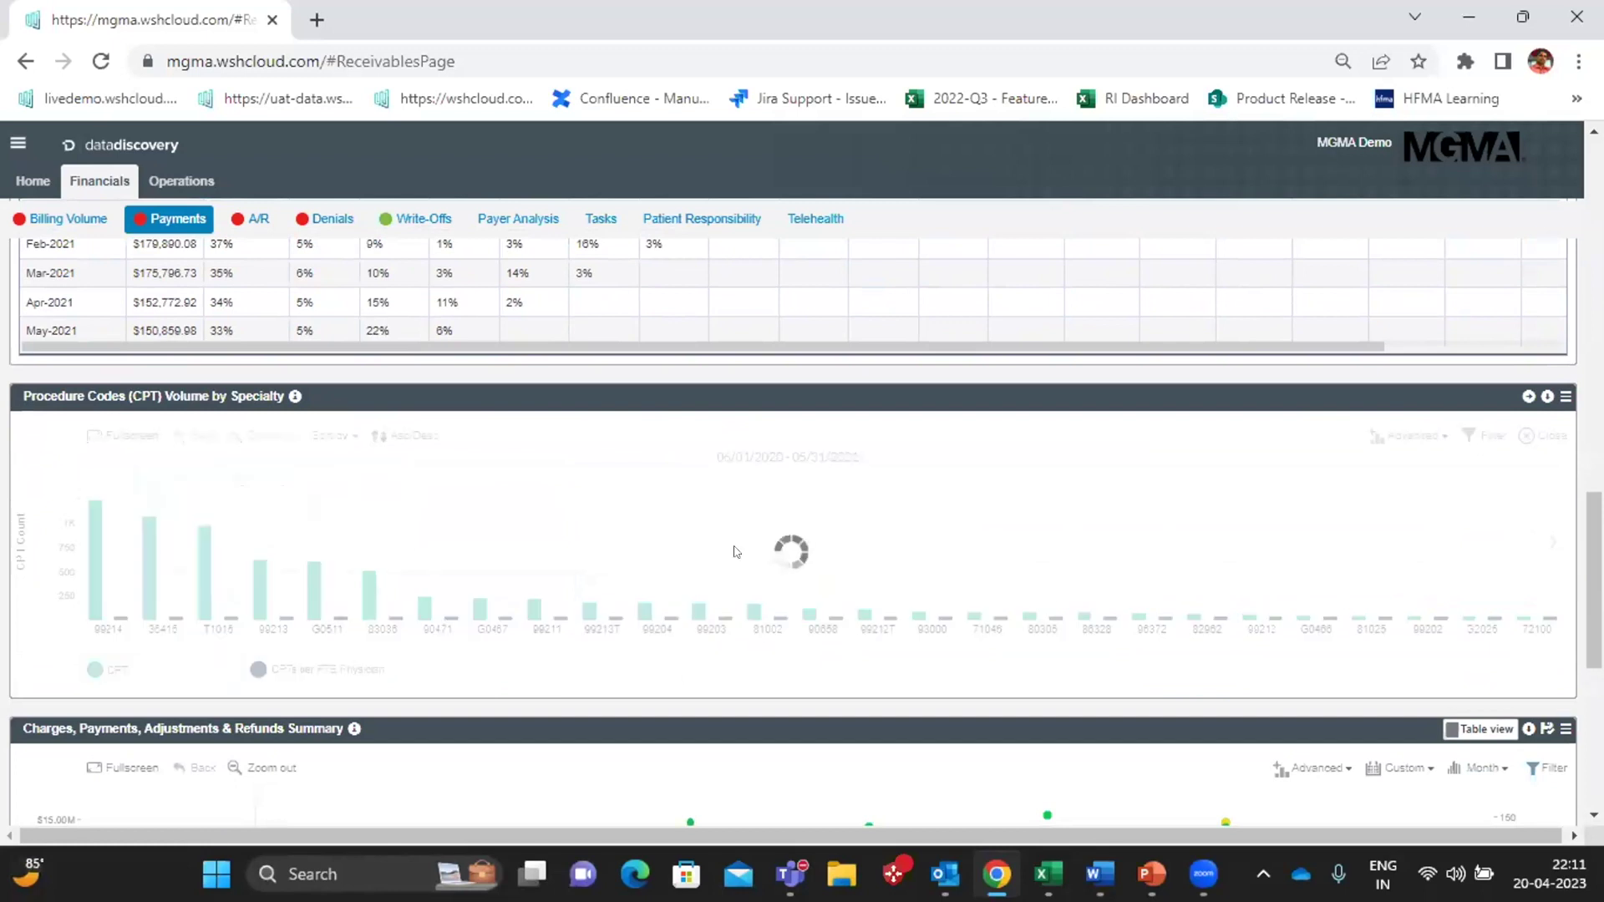
click(204, 528)
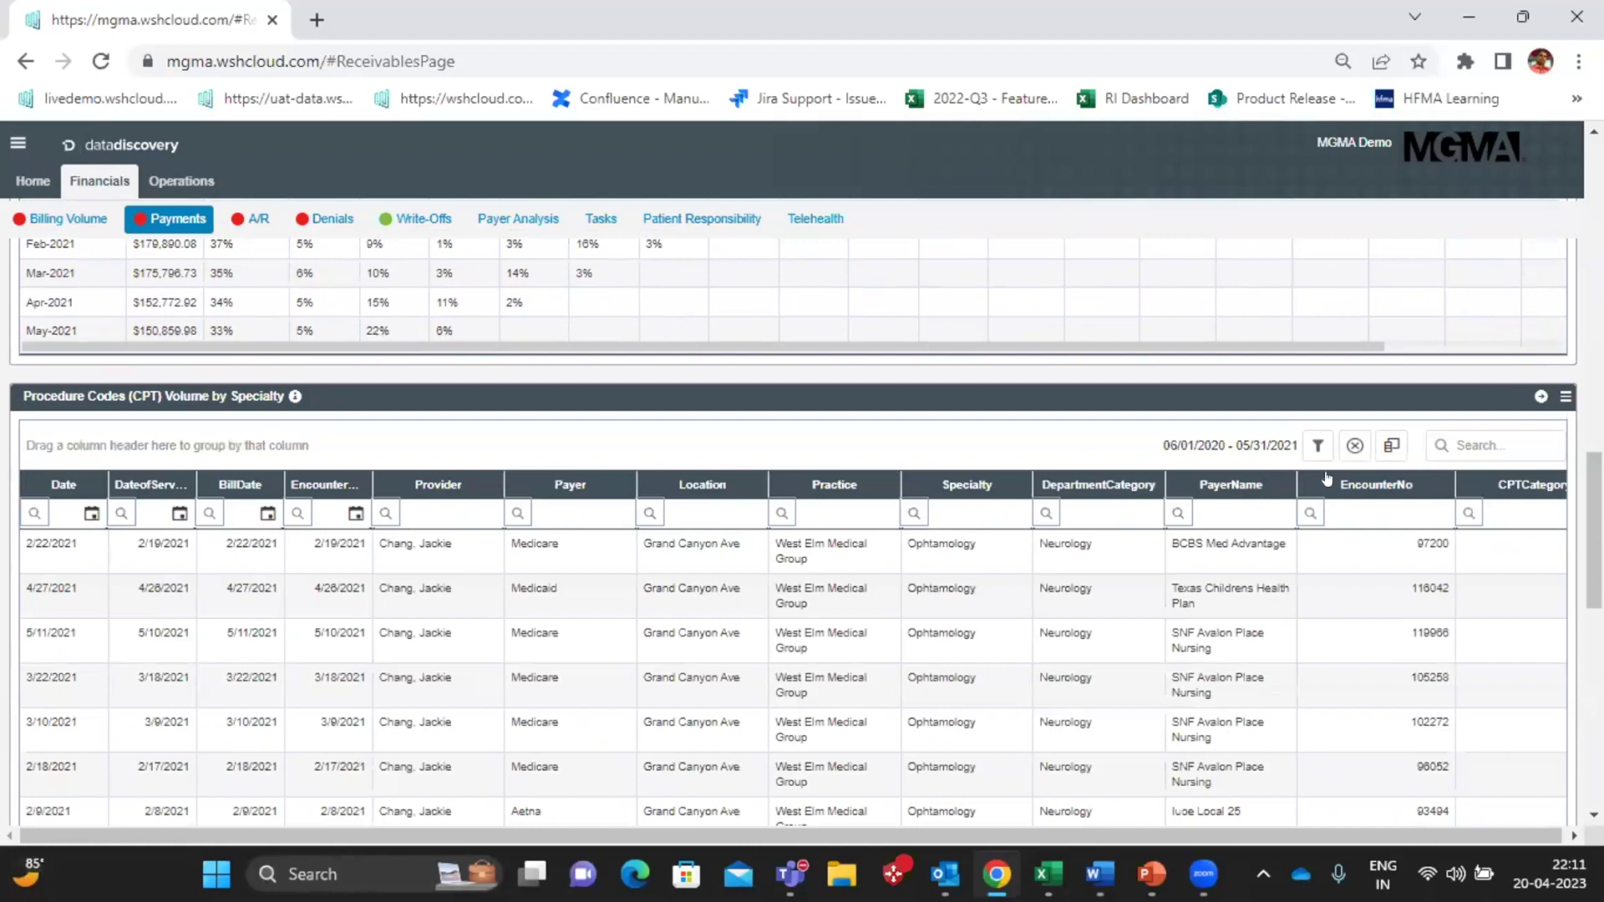
- Close the code 99214 details and each drill-down level to return to the CPT volume chart by specialty
click(1355, 445)
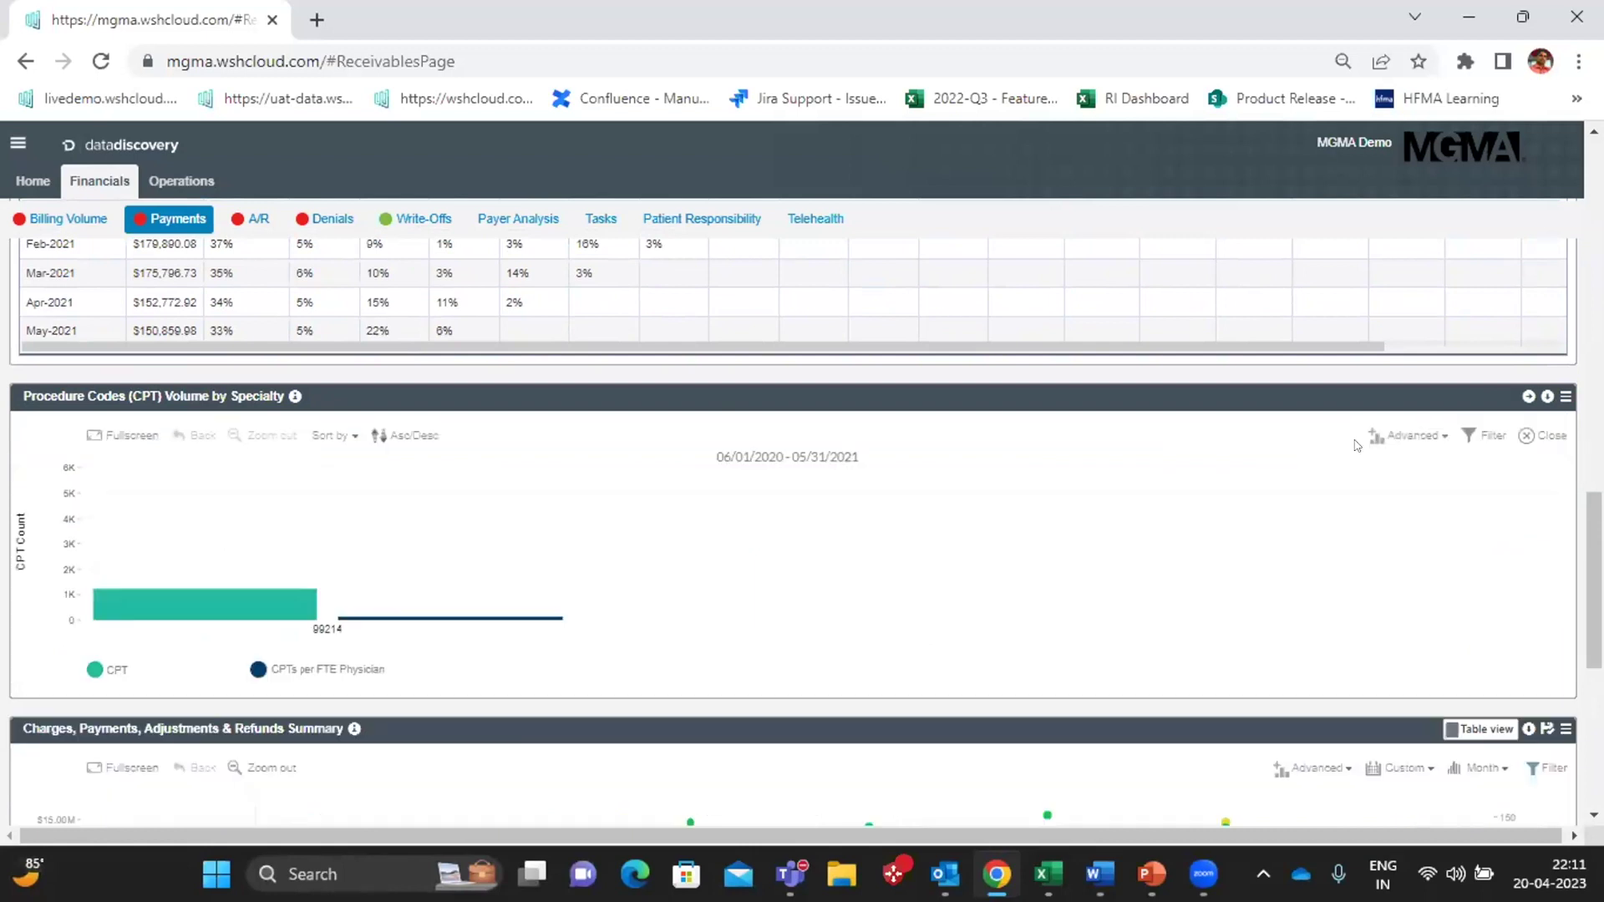
click(1546, 438)
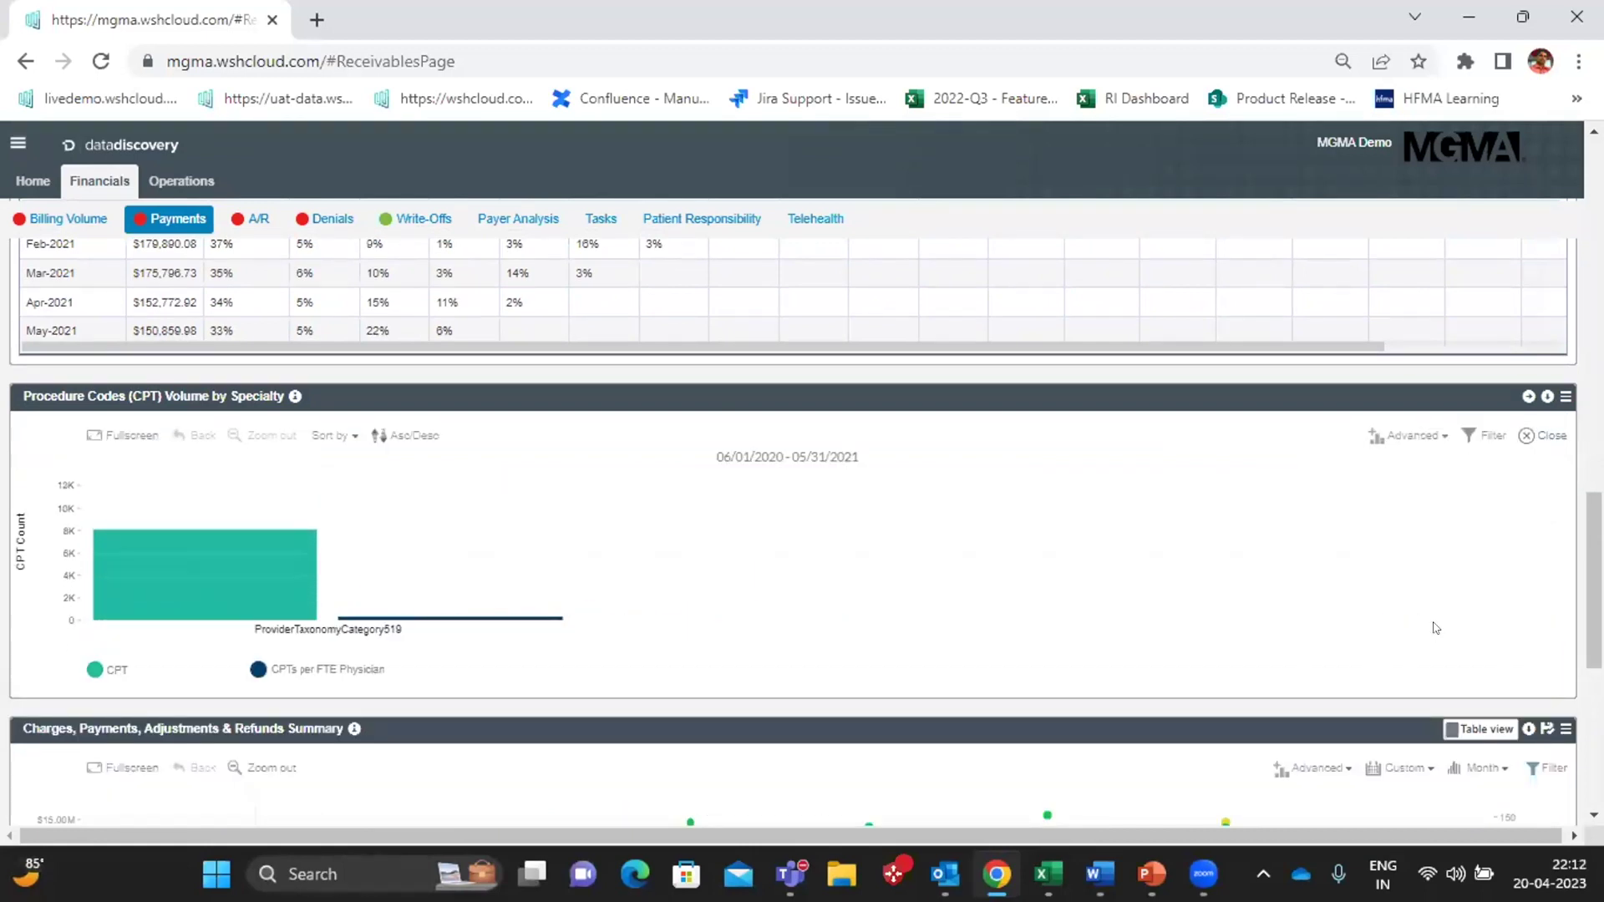
click(1546, 436)
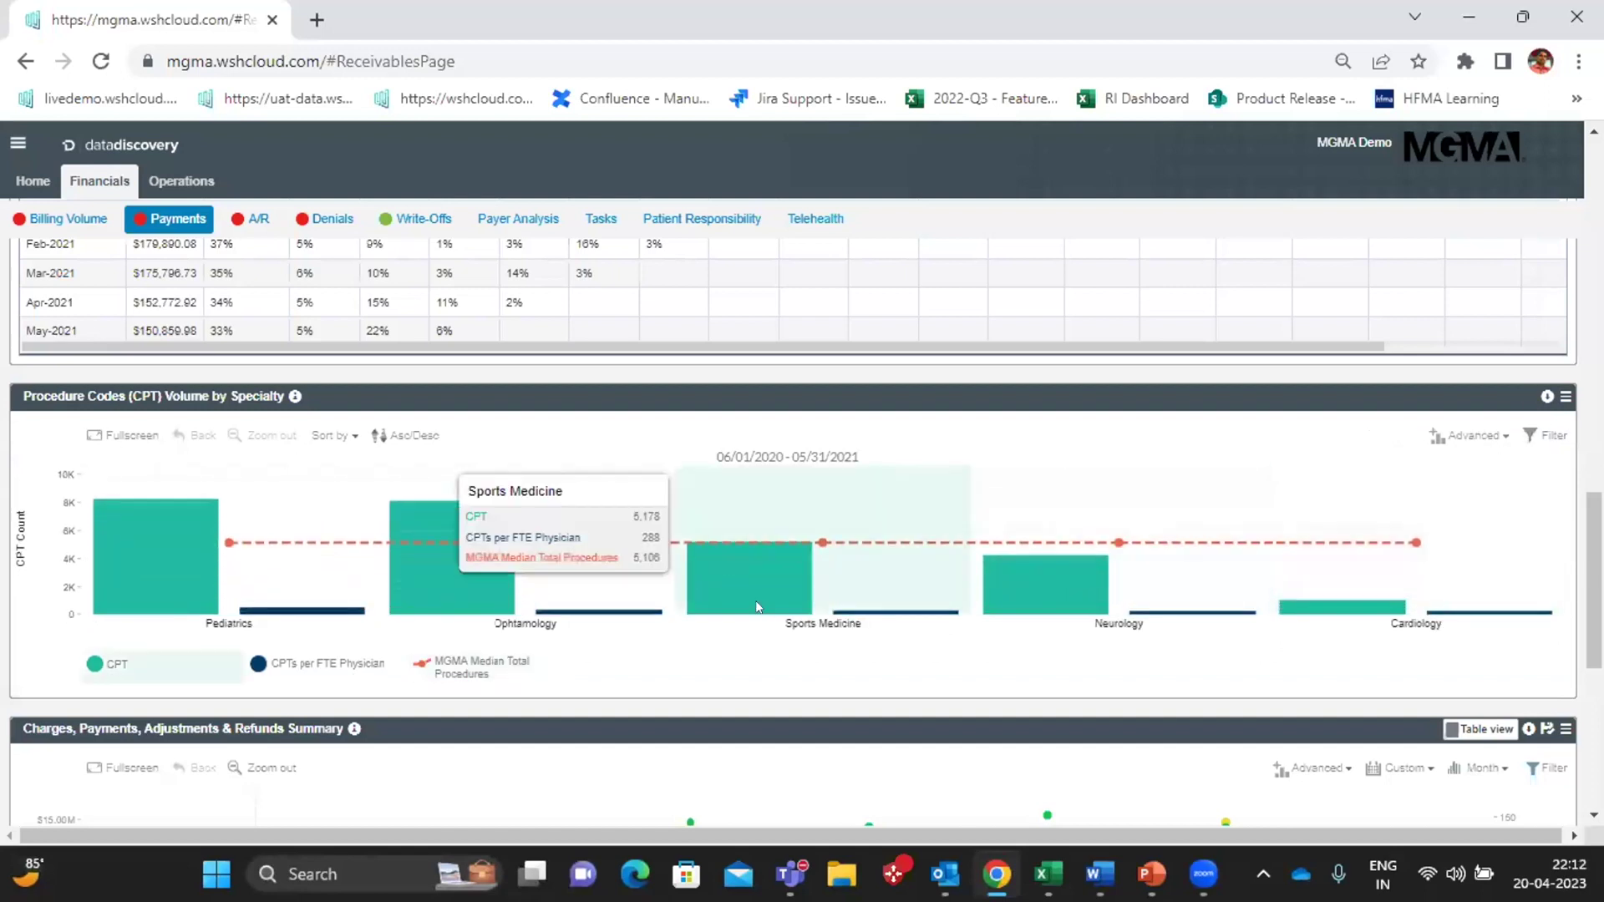
- Examine the Jun 2021 figures in the Charges, Payments, Adjustments & Refunds Summary chart
scroll(757, 607, down, 4)
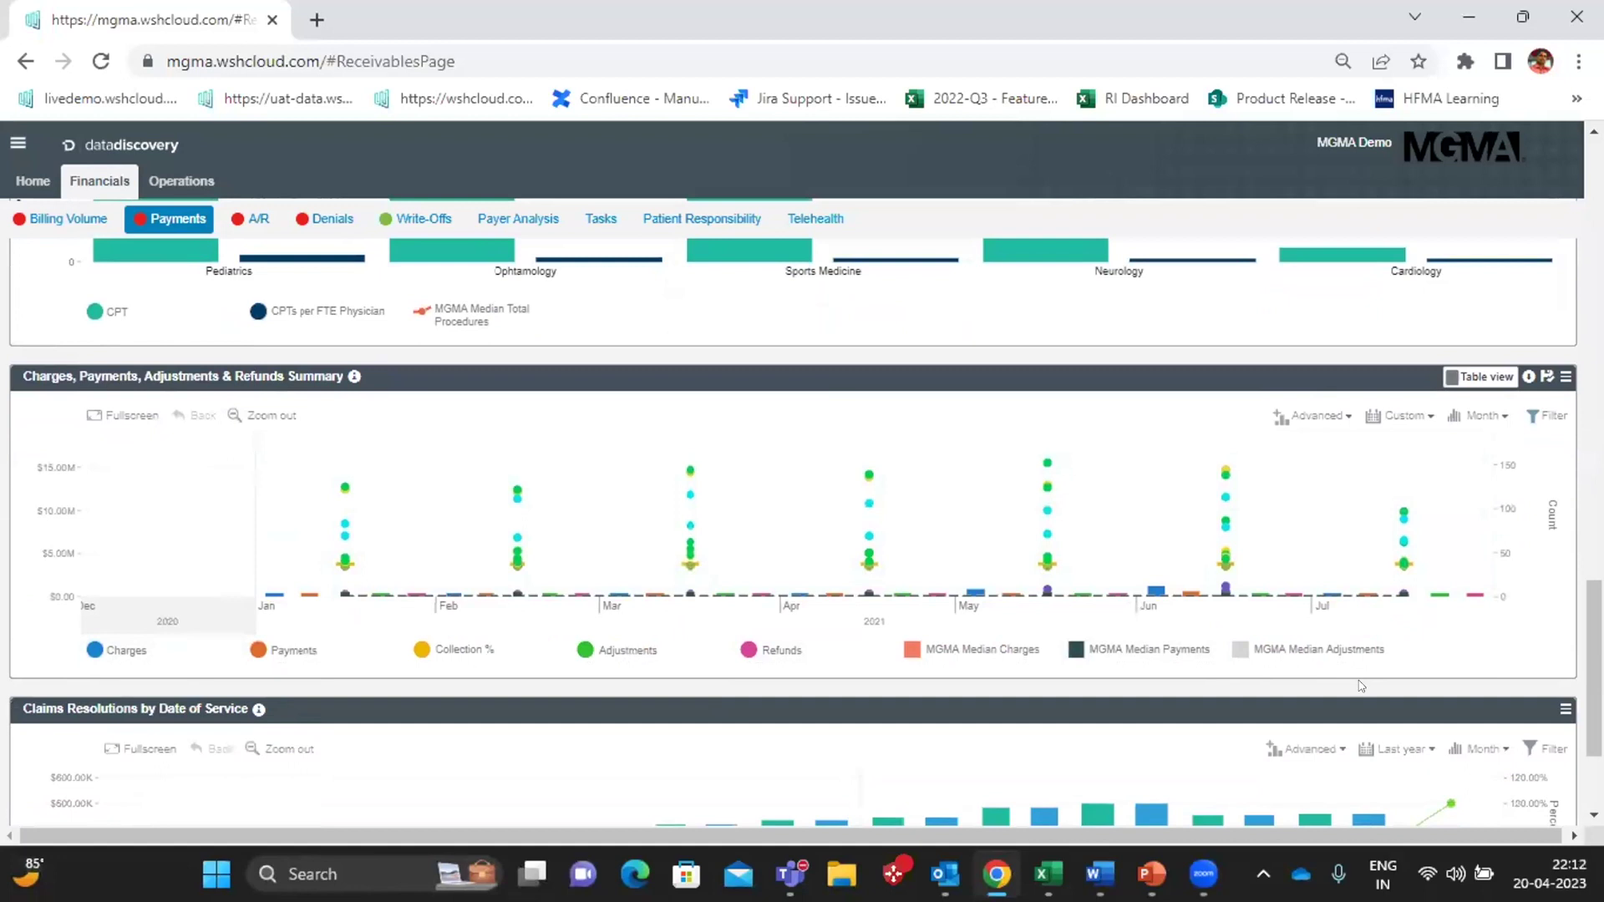
mouse_move(1226, 529)
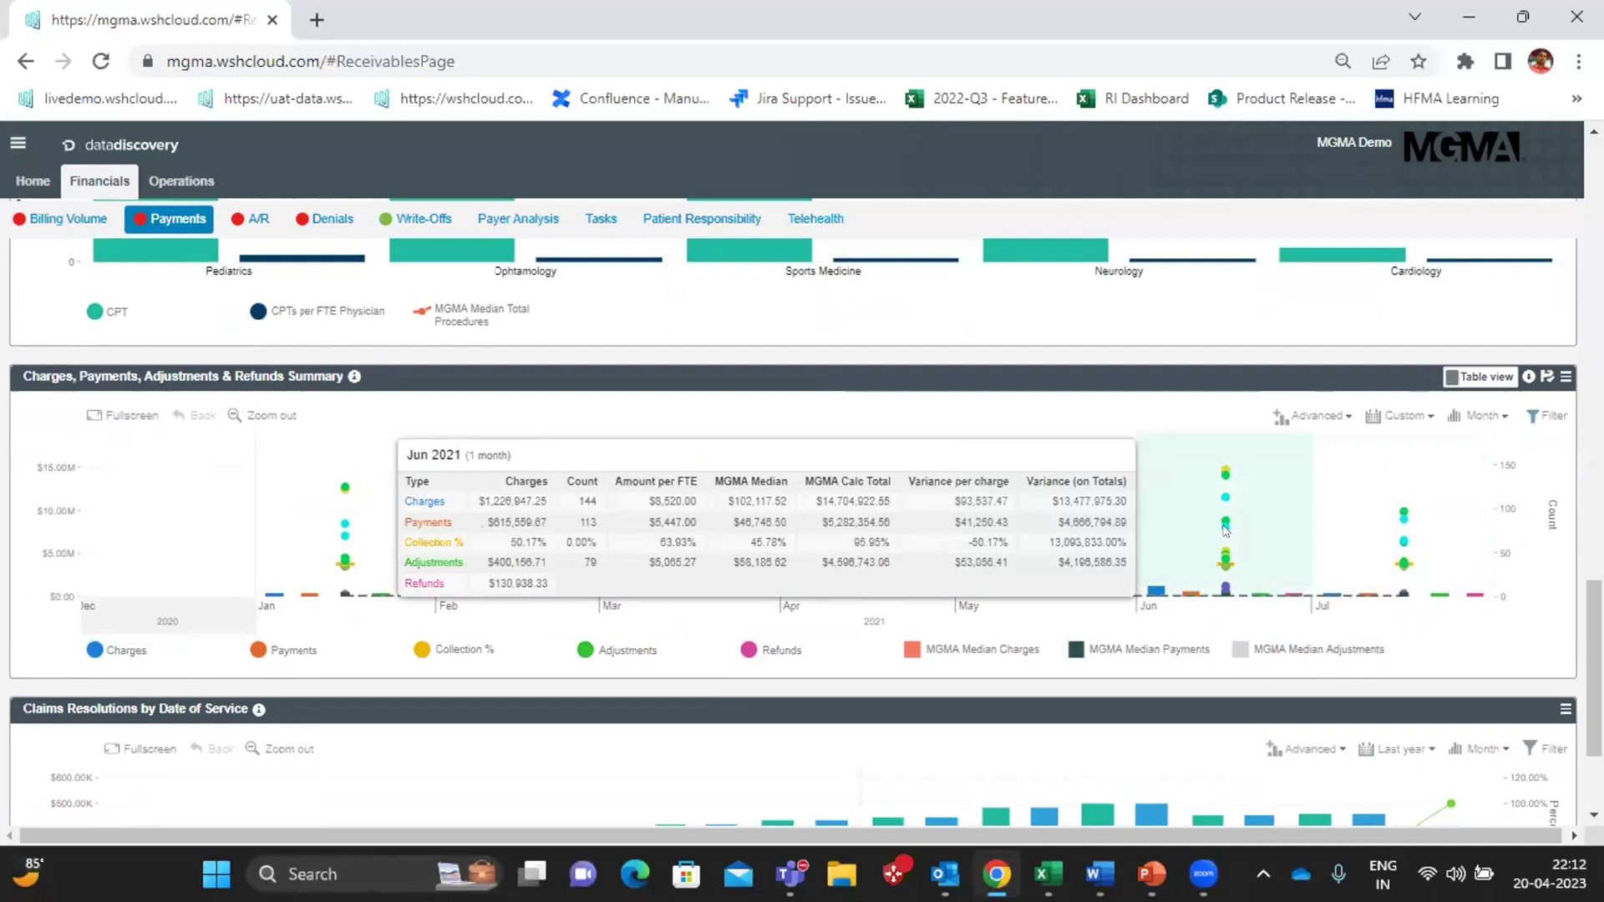
scroll(919, 601, down, 2)
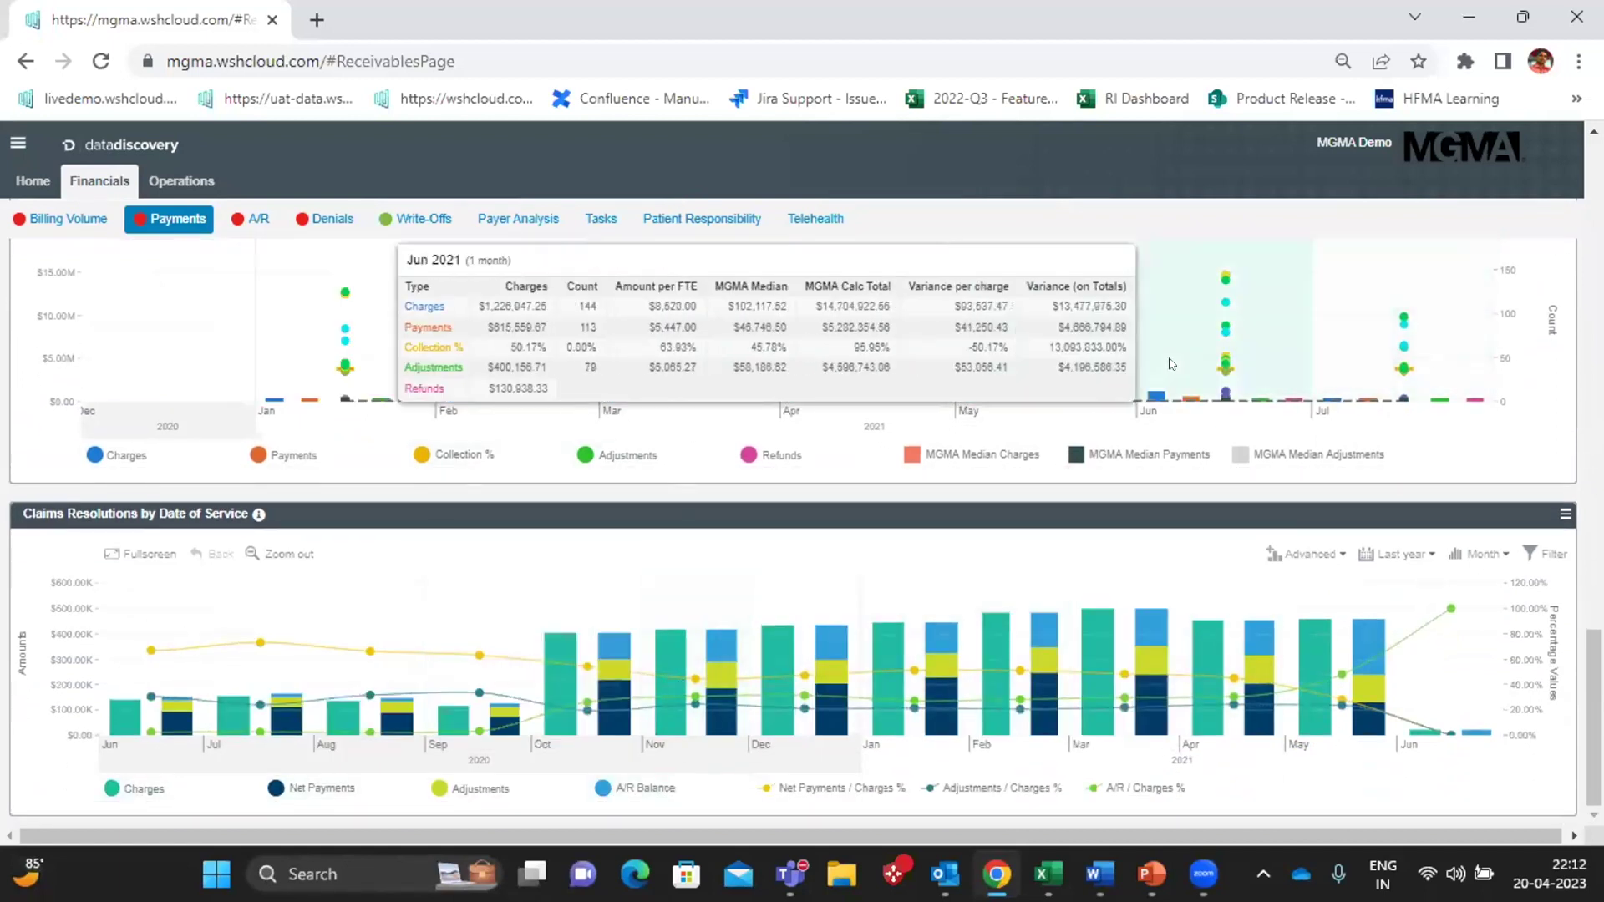
scroll(1322, 494, up, 3)
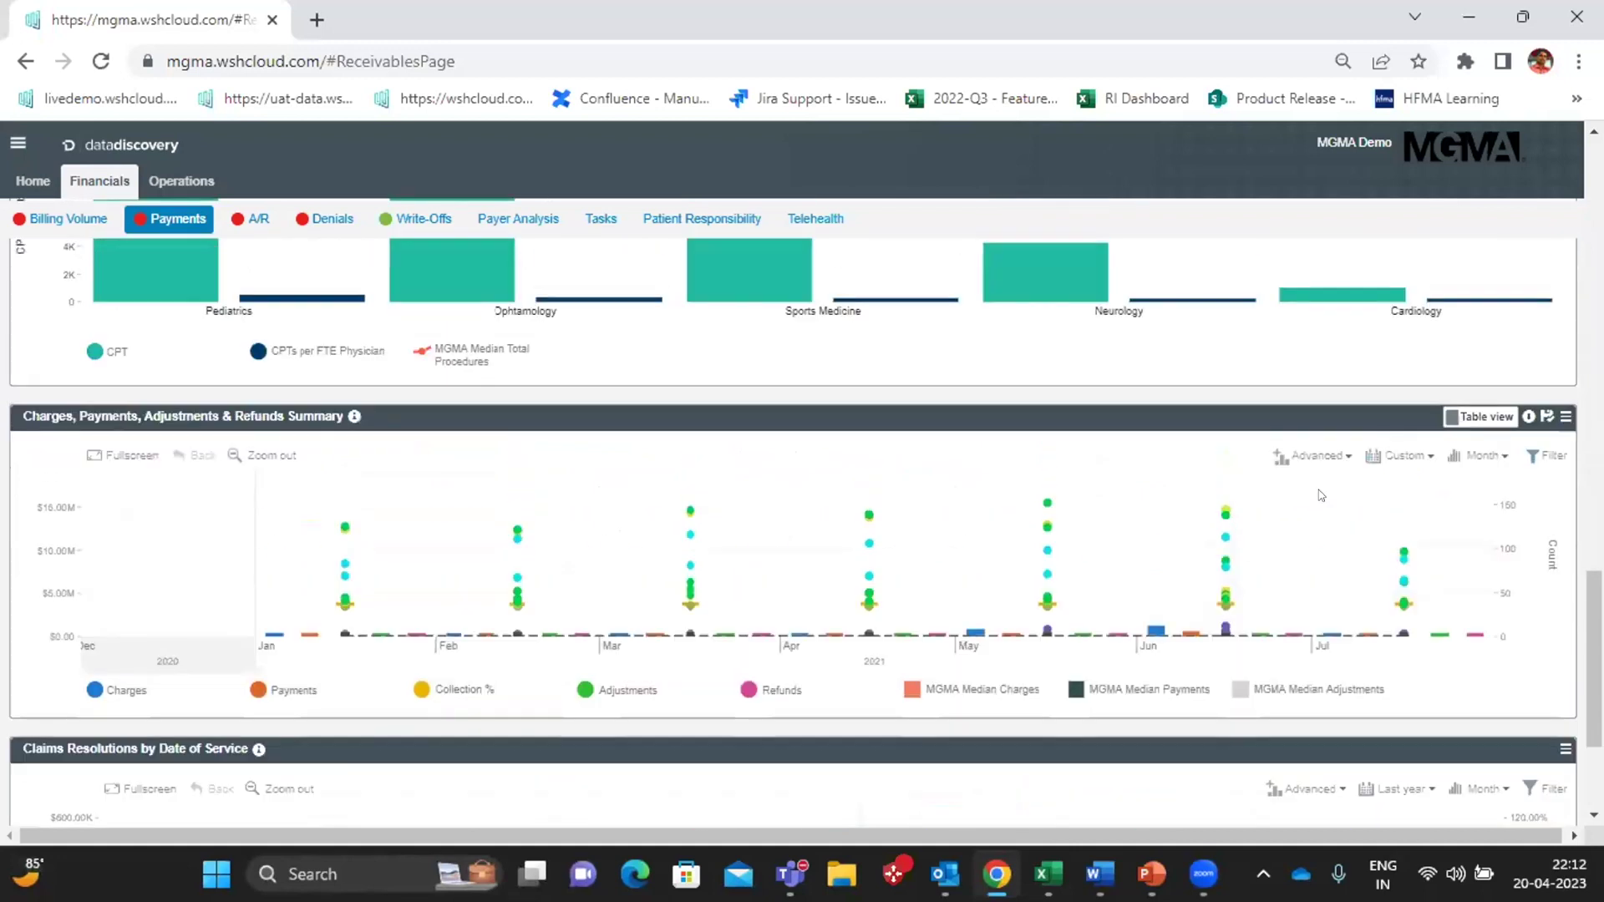
- Review the Charges, Payments, Adjustments & Refunds Summary as a table by location, then return it to graph view
click(1488, 418)
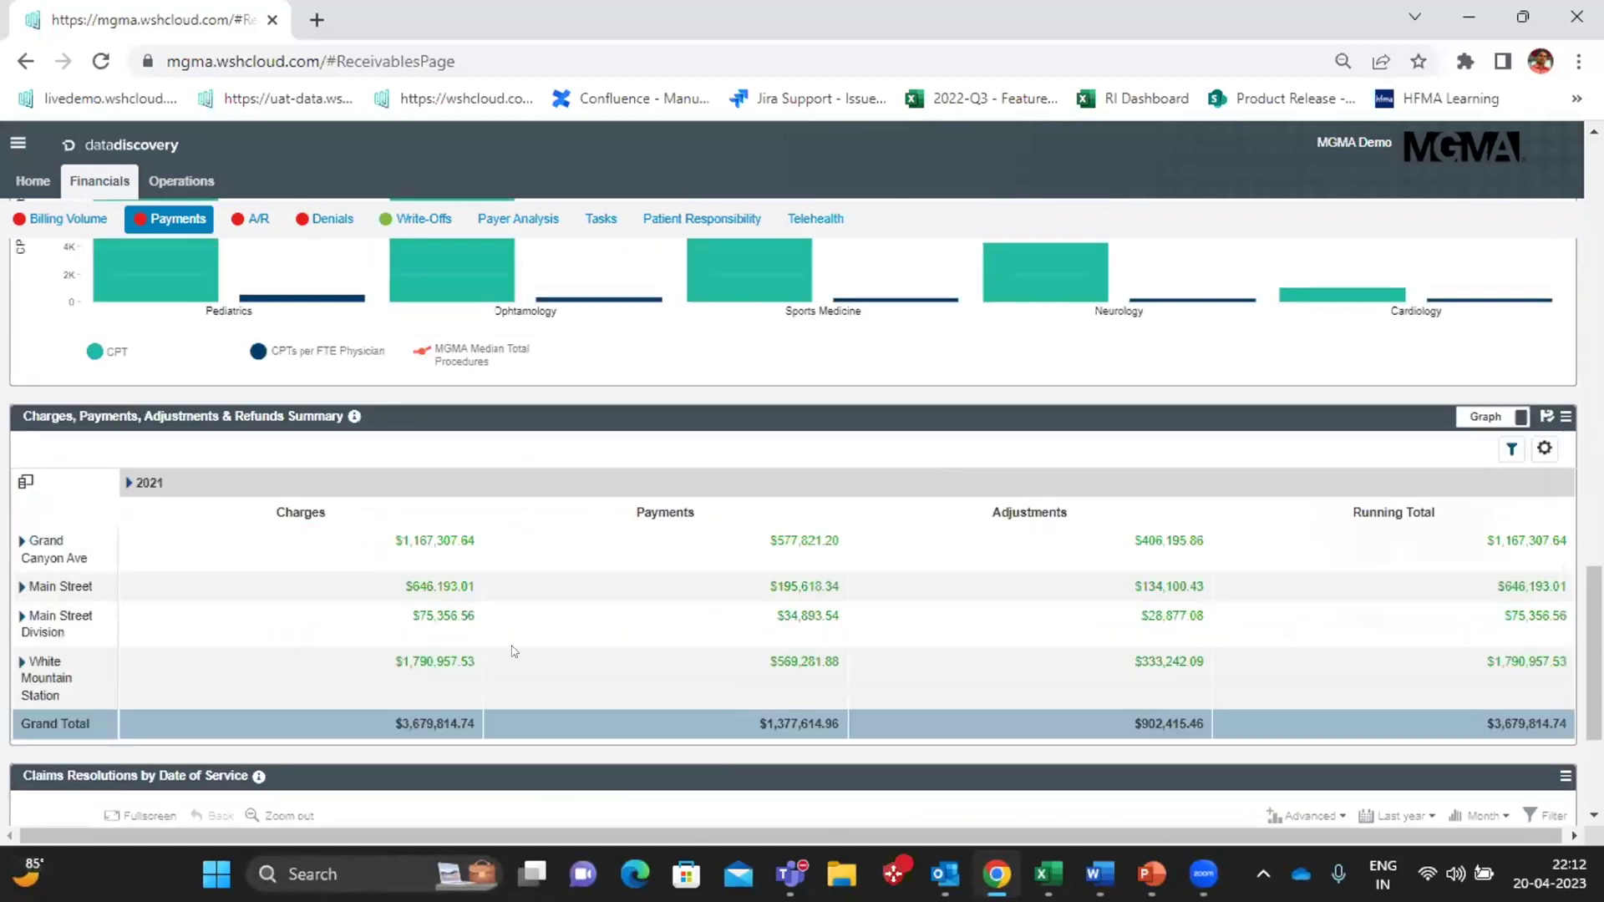
scroll(592, 589, down, 1)
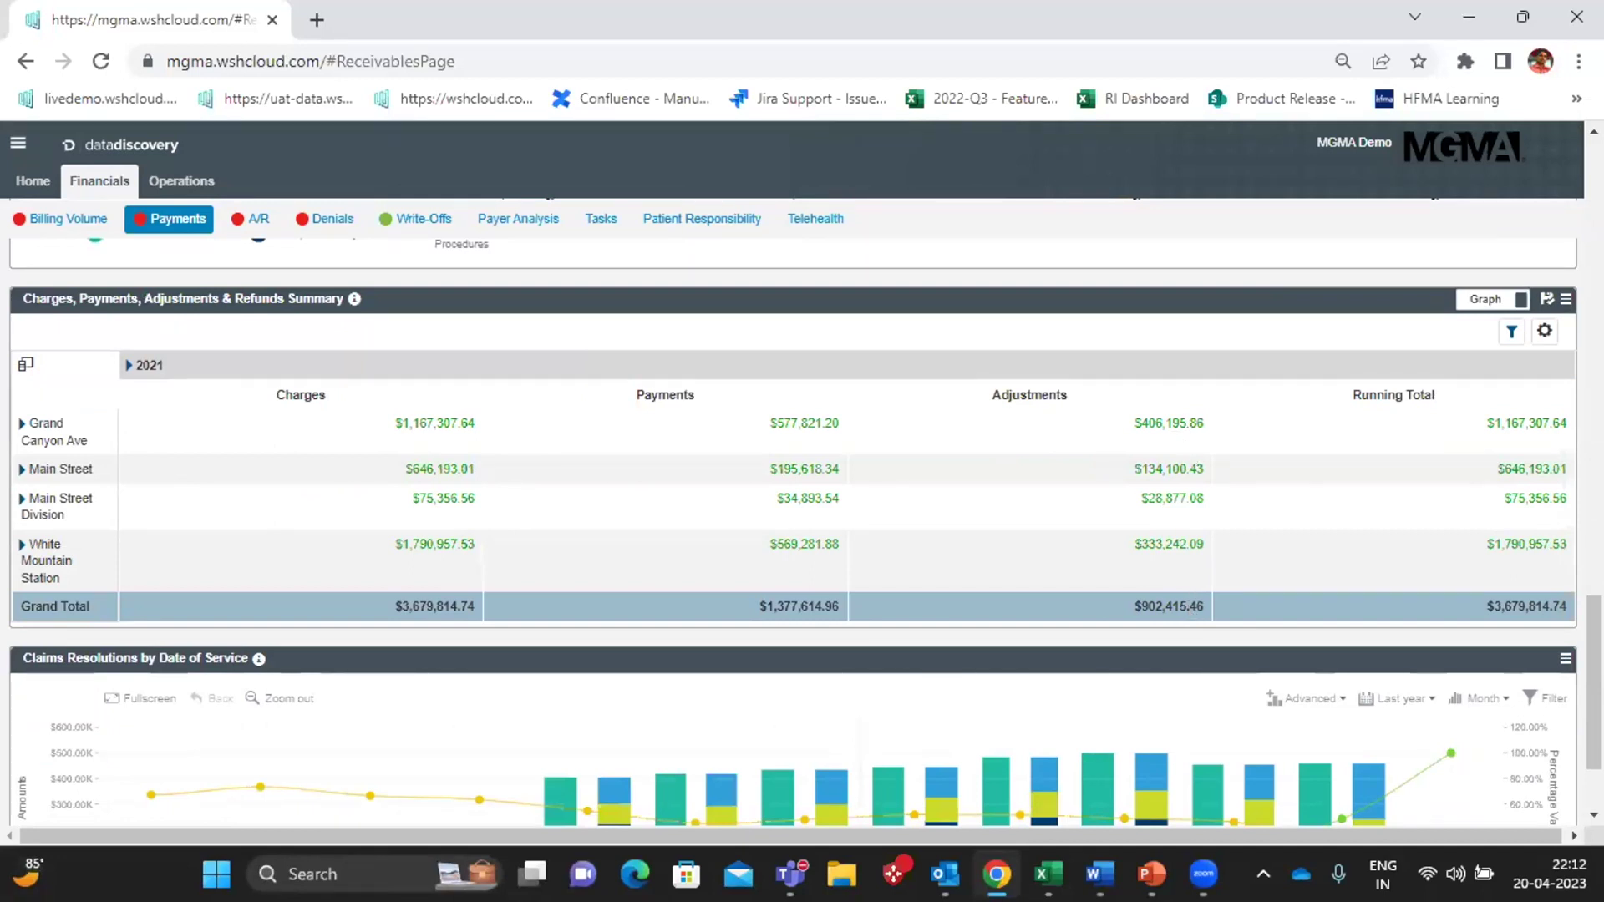
click(1511, 332)
click(1461, 314)
- Hide the Net Payments / Charges % line in the Claims Resolutions by Date of Service chart and inspect May 2021
scroll(591, 752, down, 2)
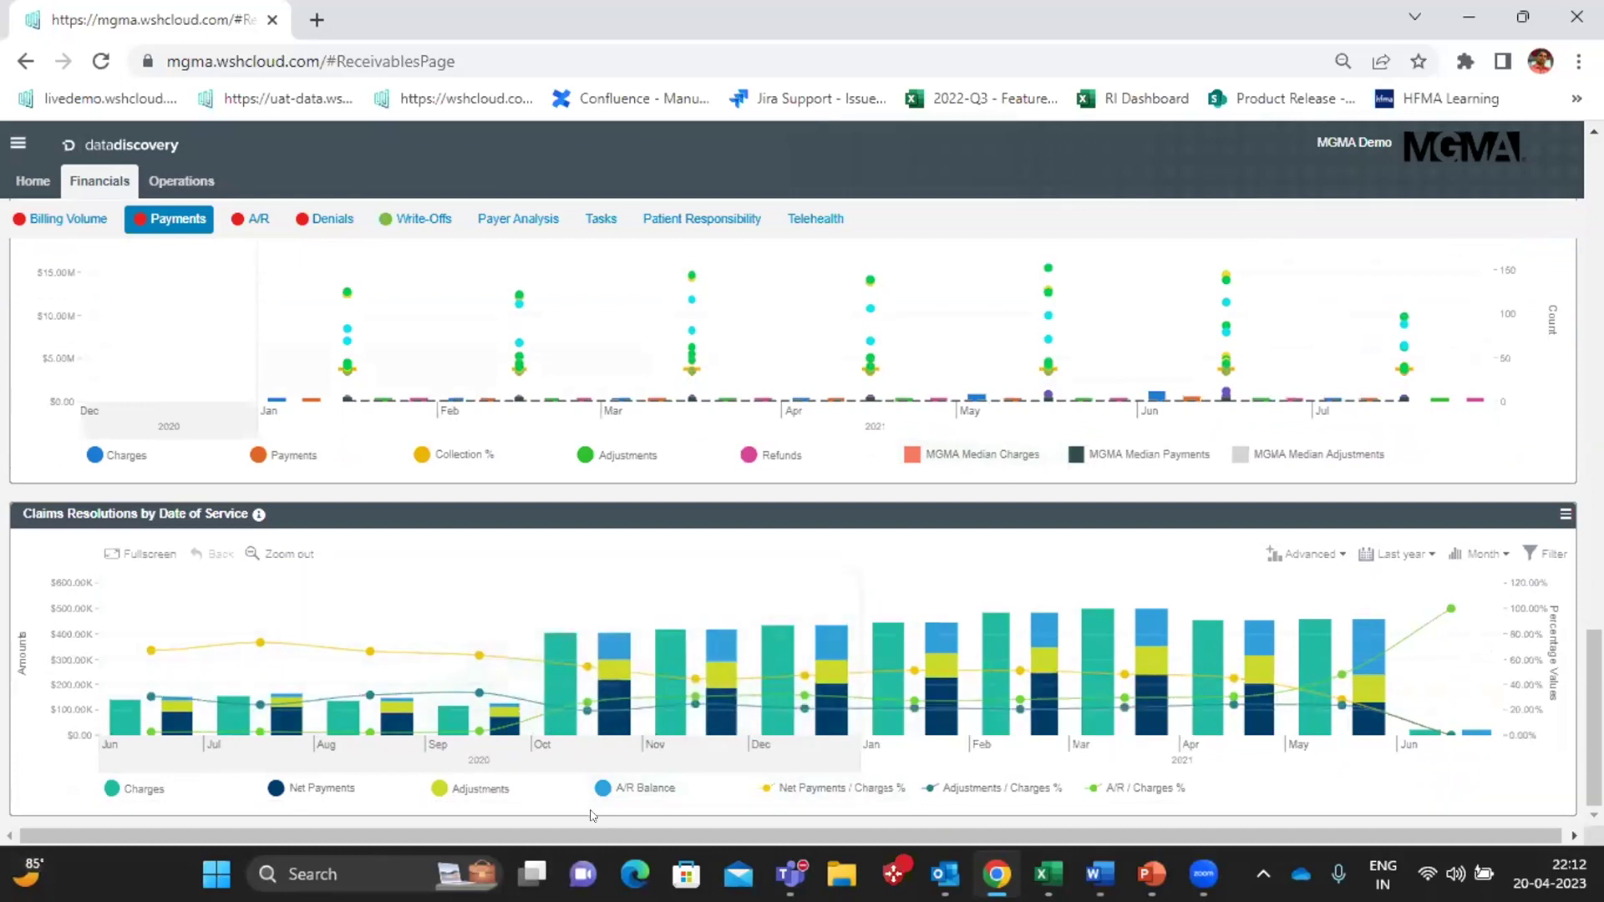
click(840, 788)
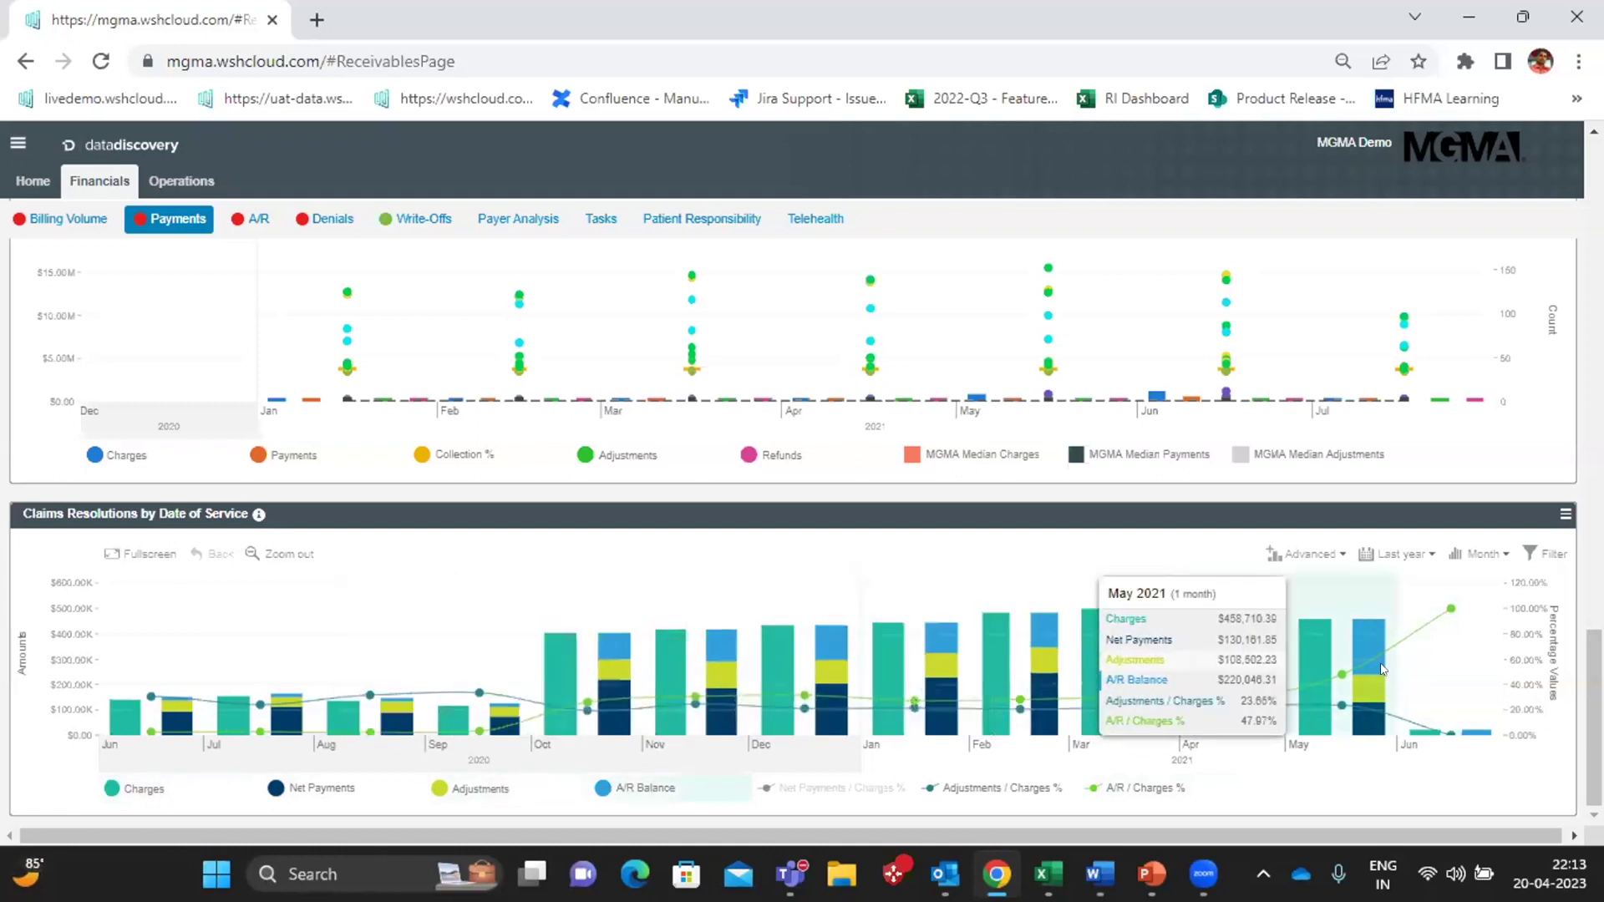
- Switch to the MGMA RevIntel client and open its RevIntel Dashboard
click(17, 143)
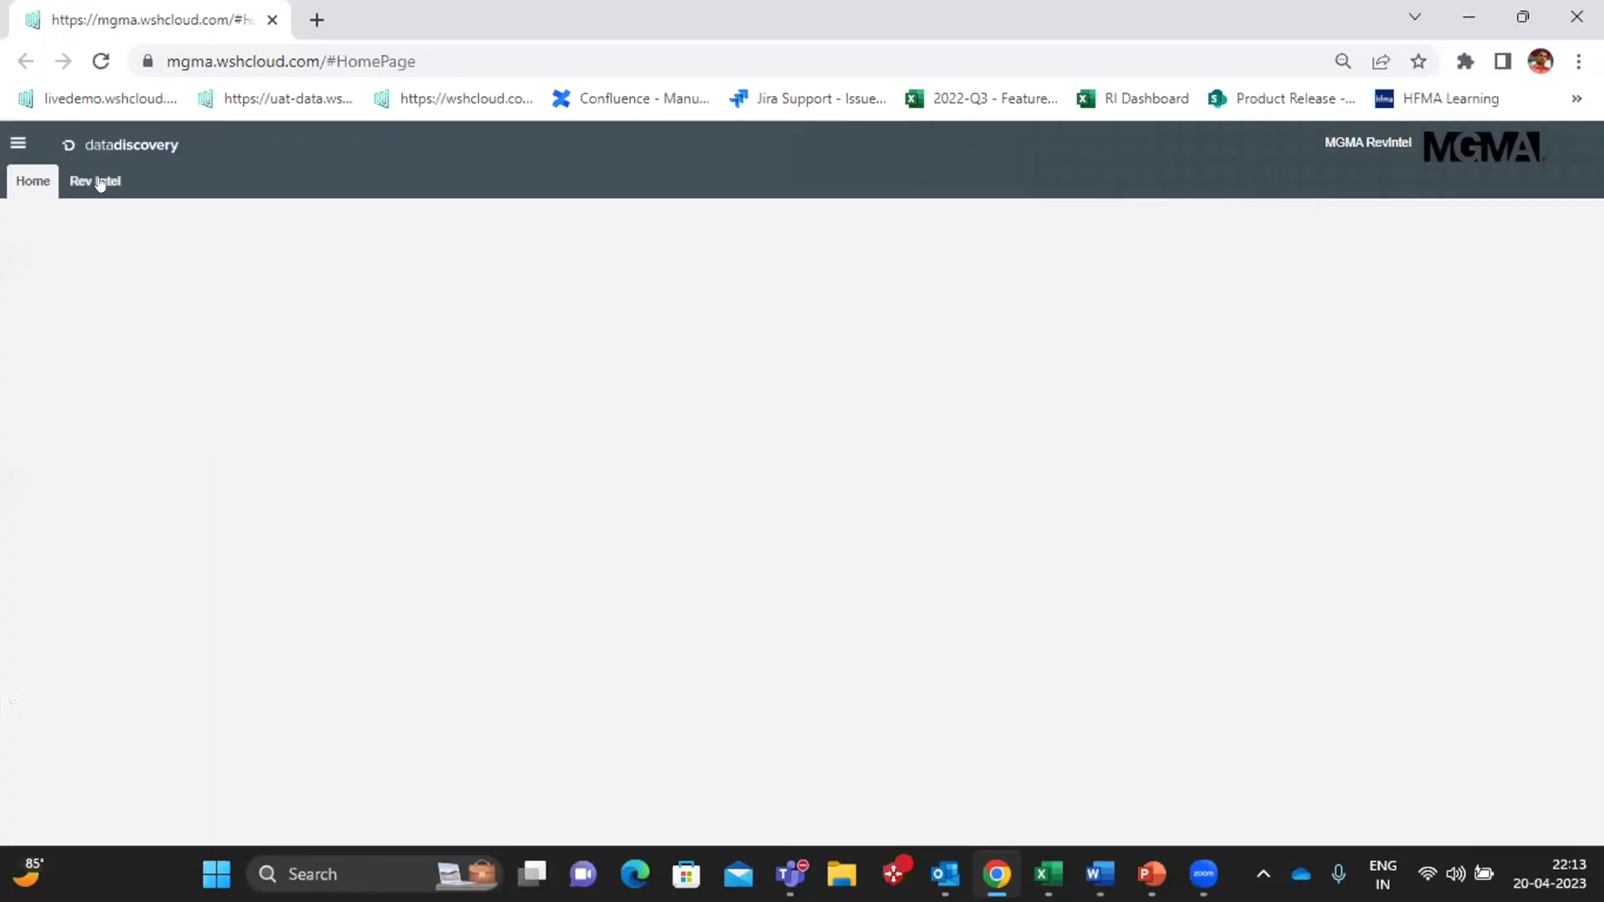
click(100, 180)
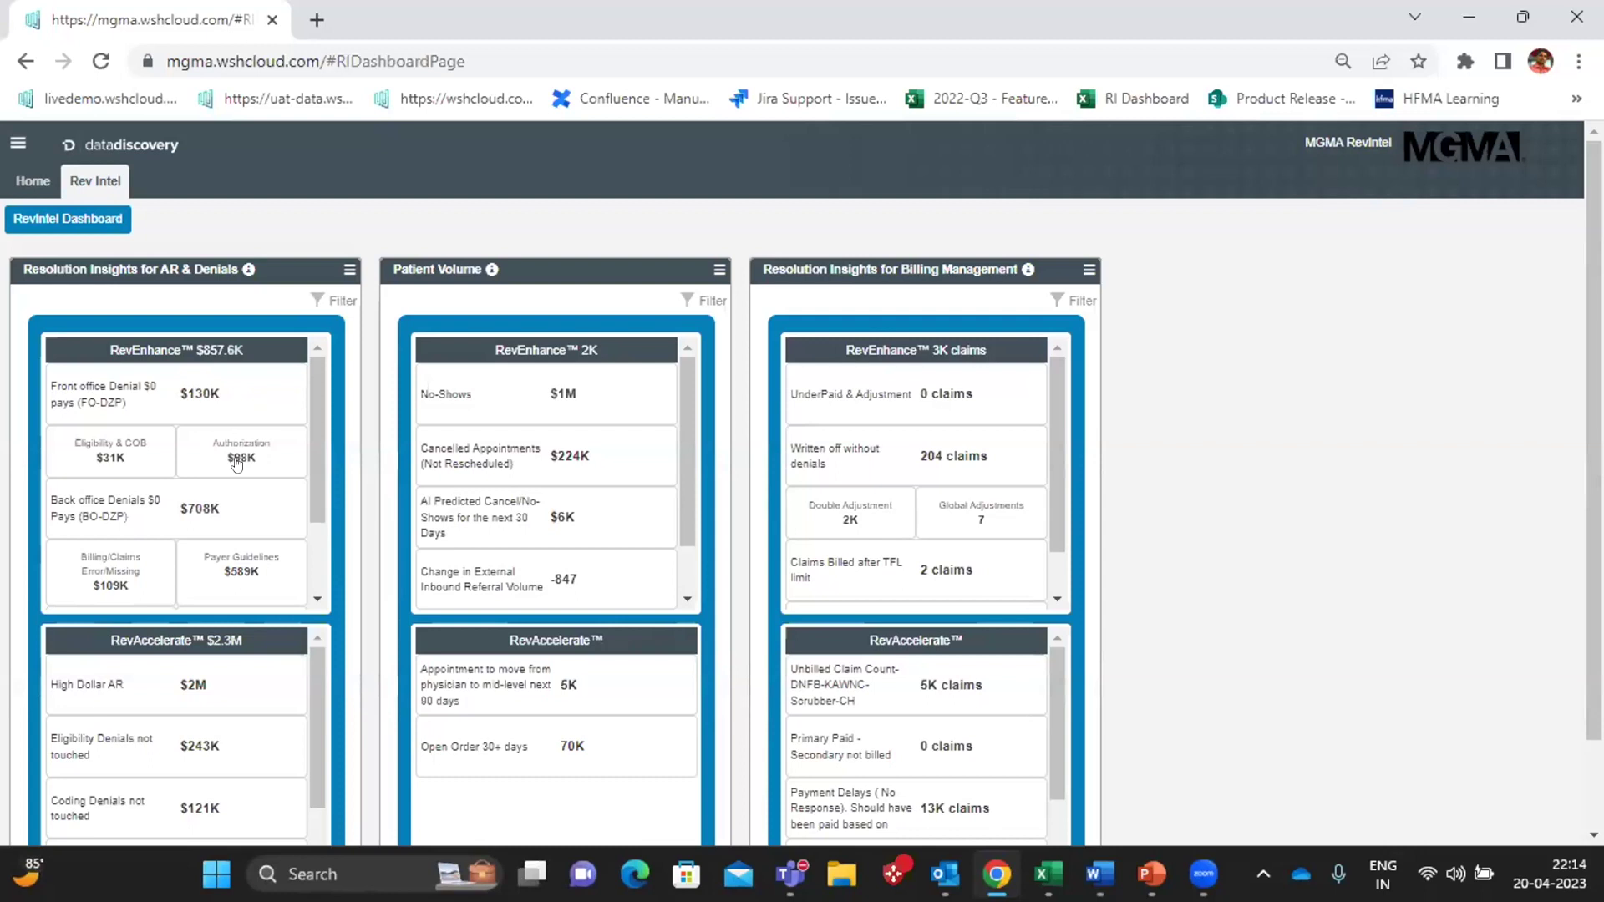
- Examine the RevEnhance and RevAccelerate cards for AR & Denials, Patient Volume and Billing Management, dismissing the calendar reminder window
scroll(237, 465, down, 2)
scroll(192, 401, up, 2)
scroll(172, 361, down, 2)
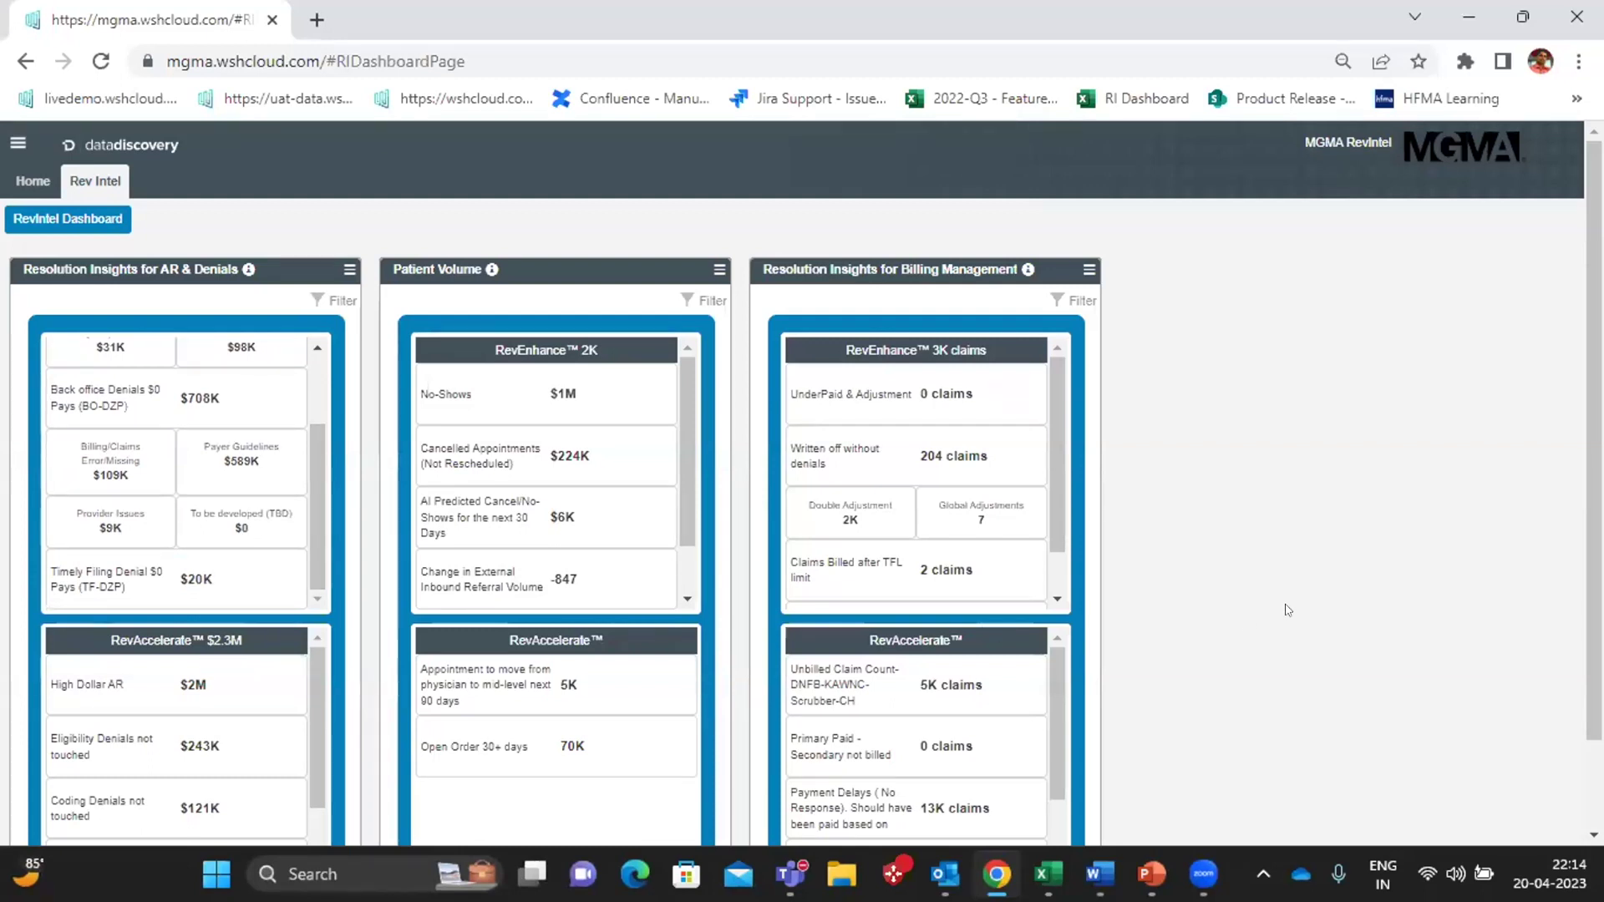
scroll(1287, 610, down, 1)
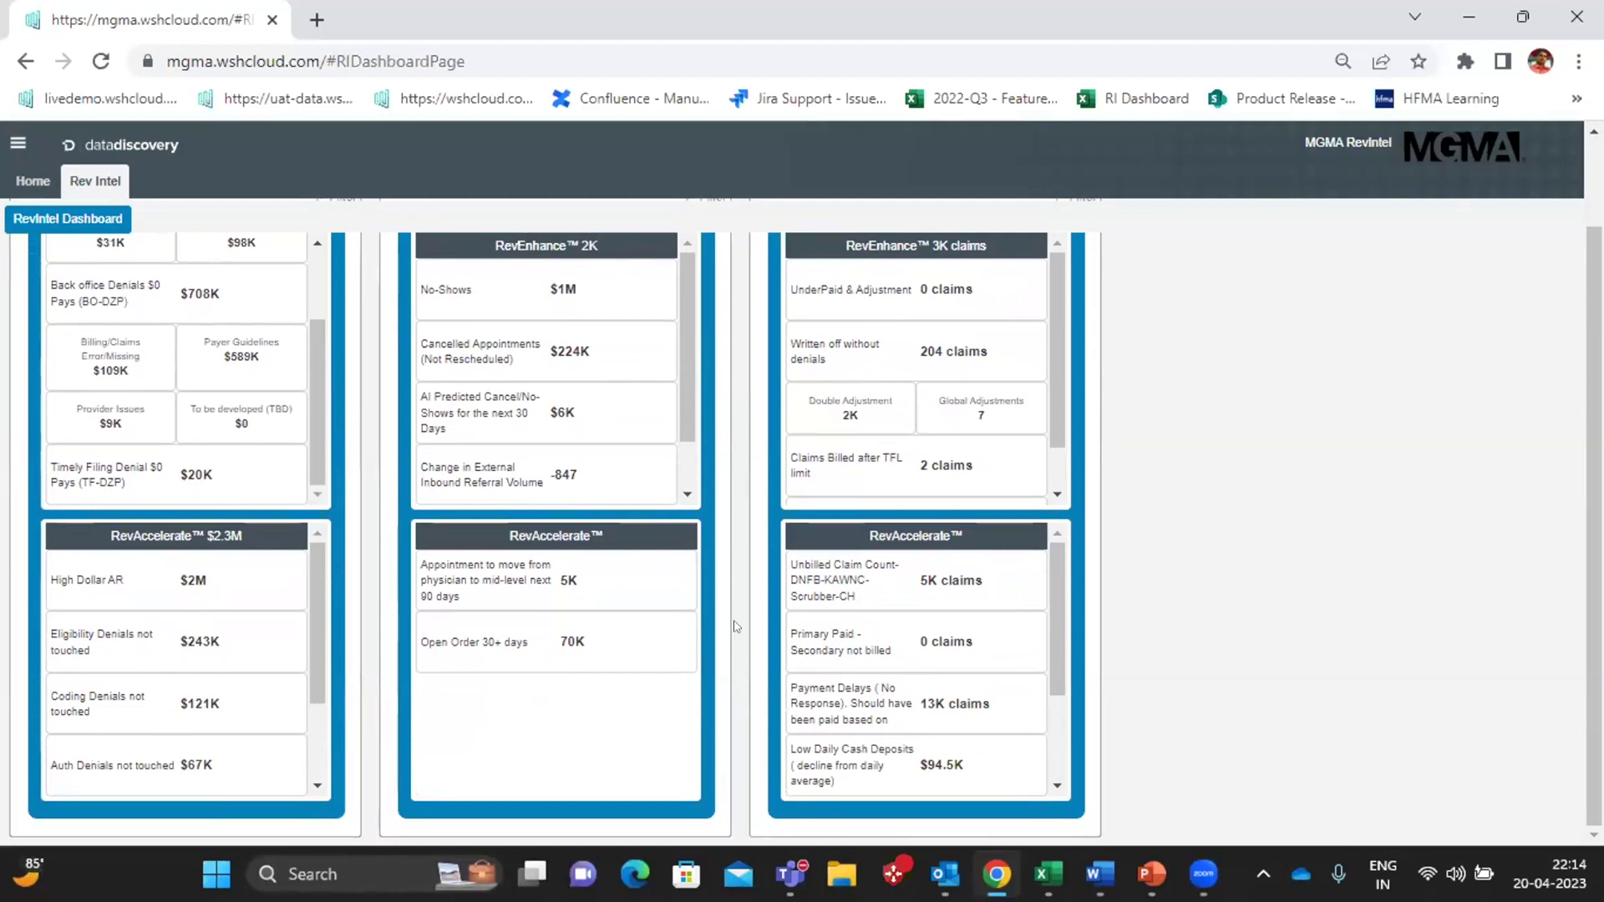
scroll(1211, 617, up, 1)
scroll(1211, 617, up, 1)
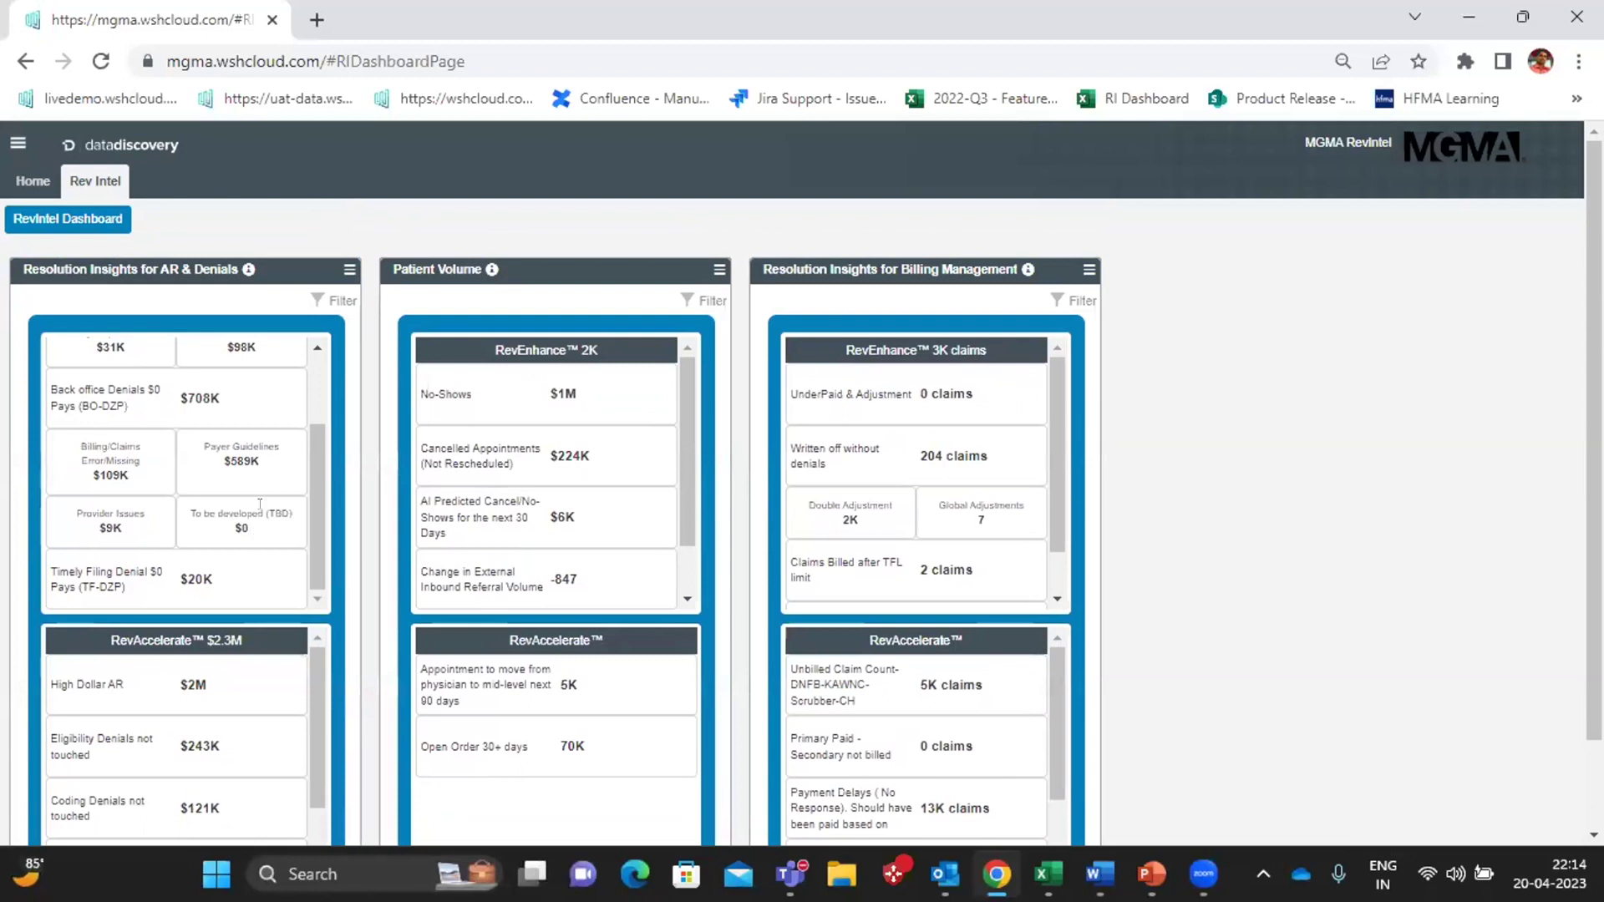
scroll(260, 503, up, 2)
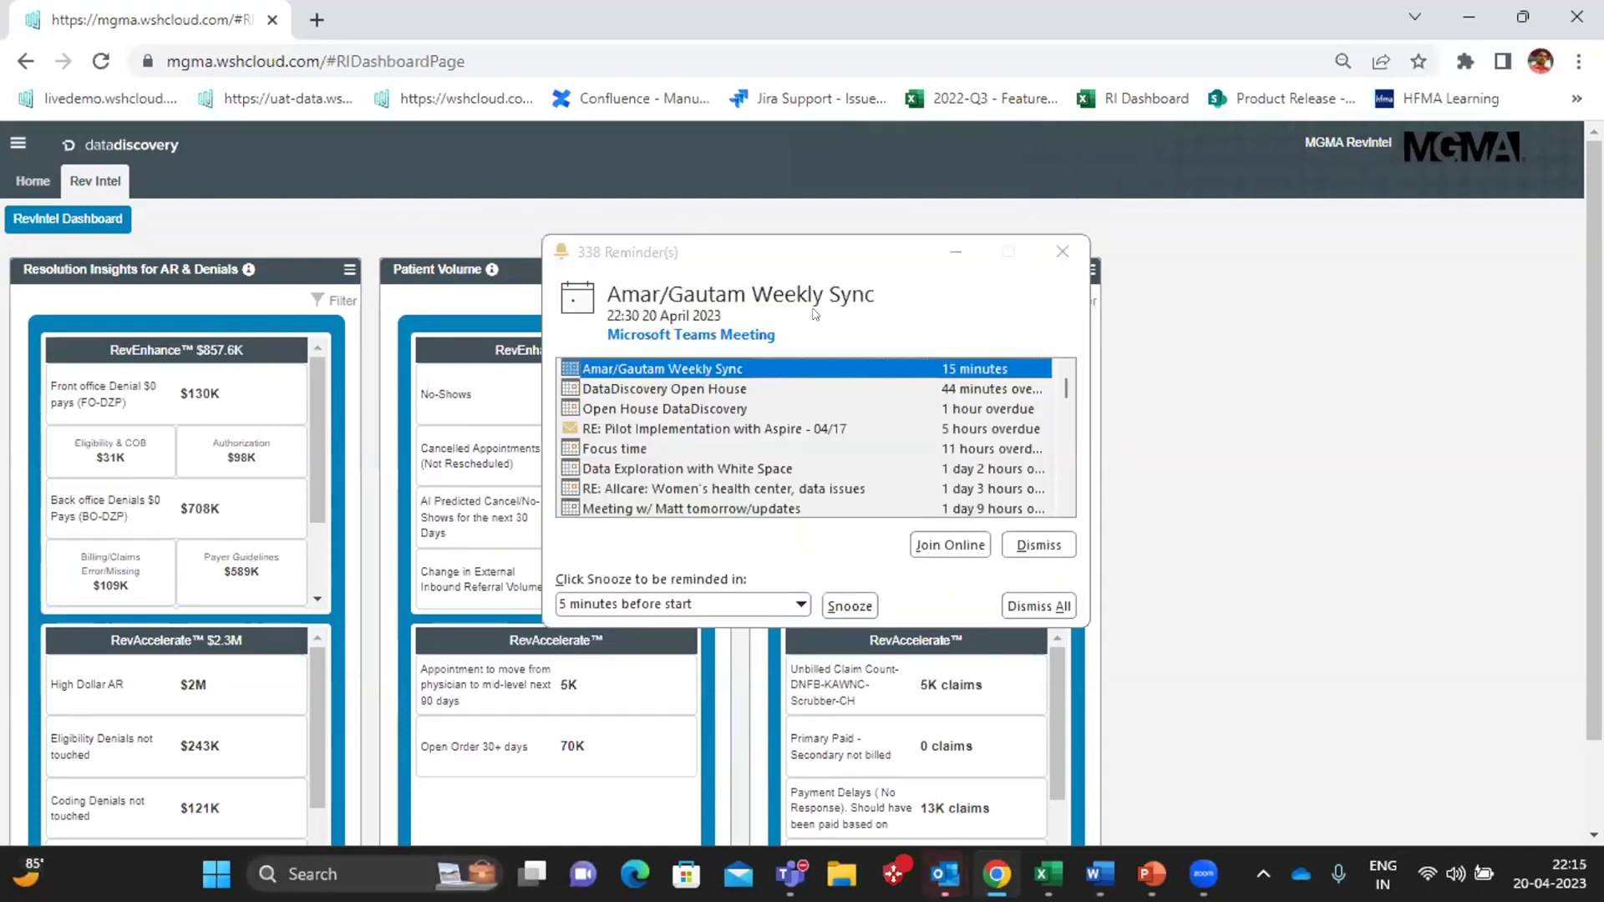
click(1074, 251)
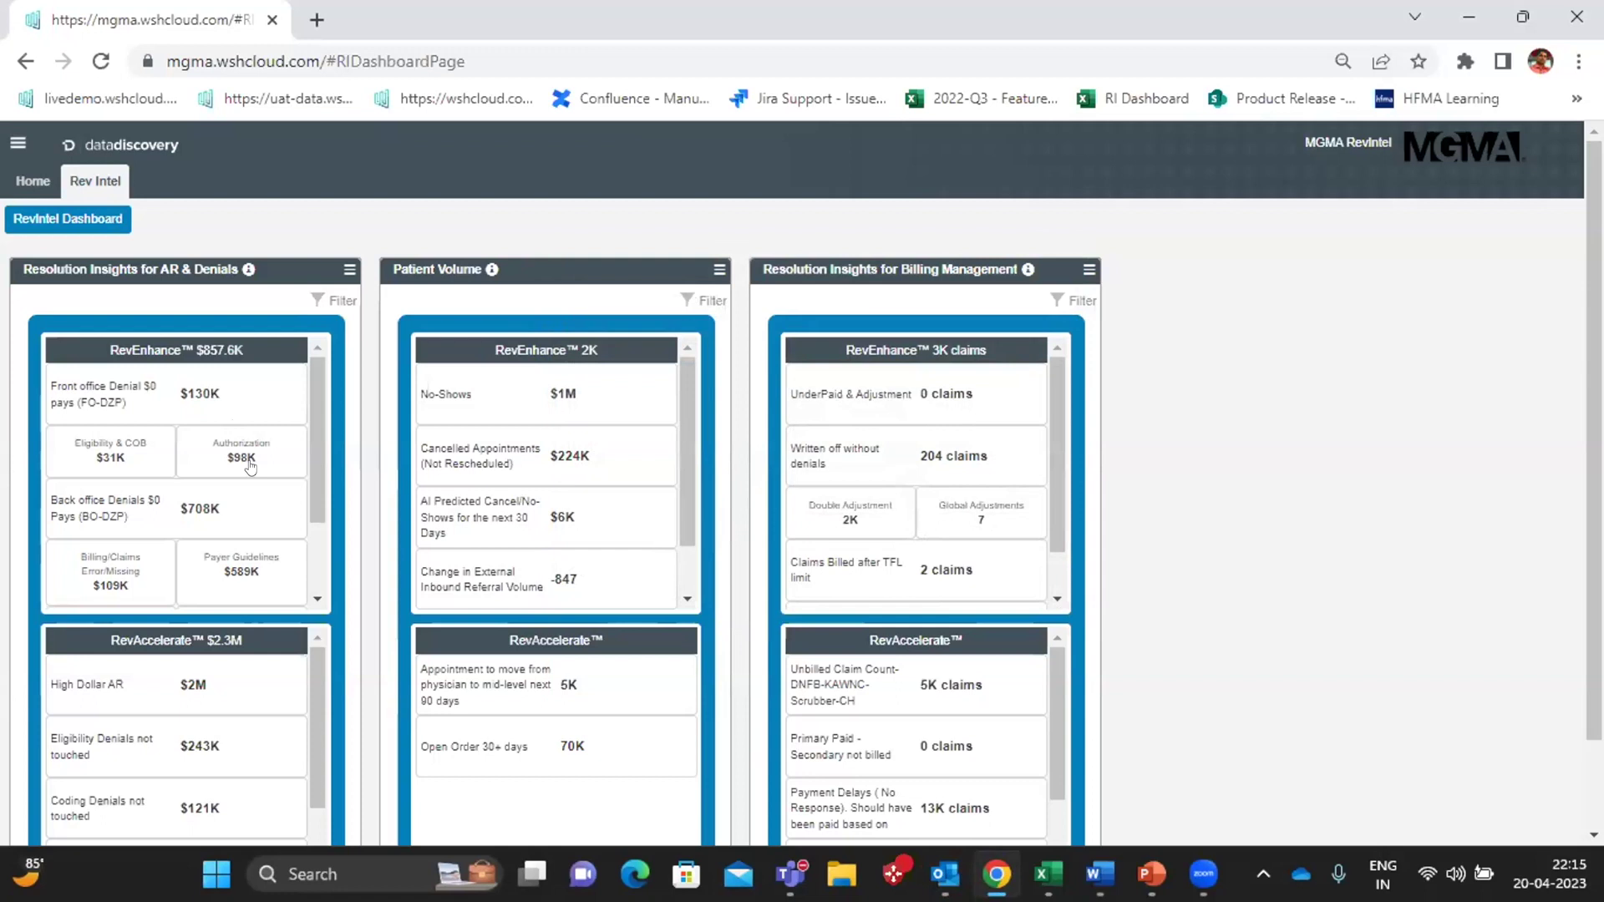
- Open the top contributors for Front office Denial $0 pays and launch Resolution Insights from the Recoverable write offs chart
click(194, 391)
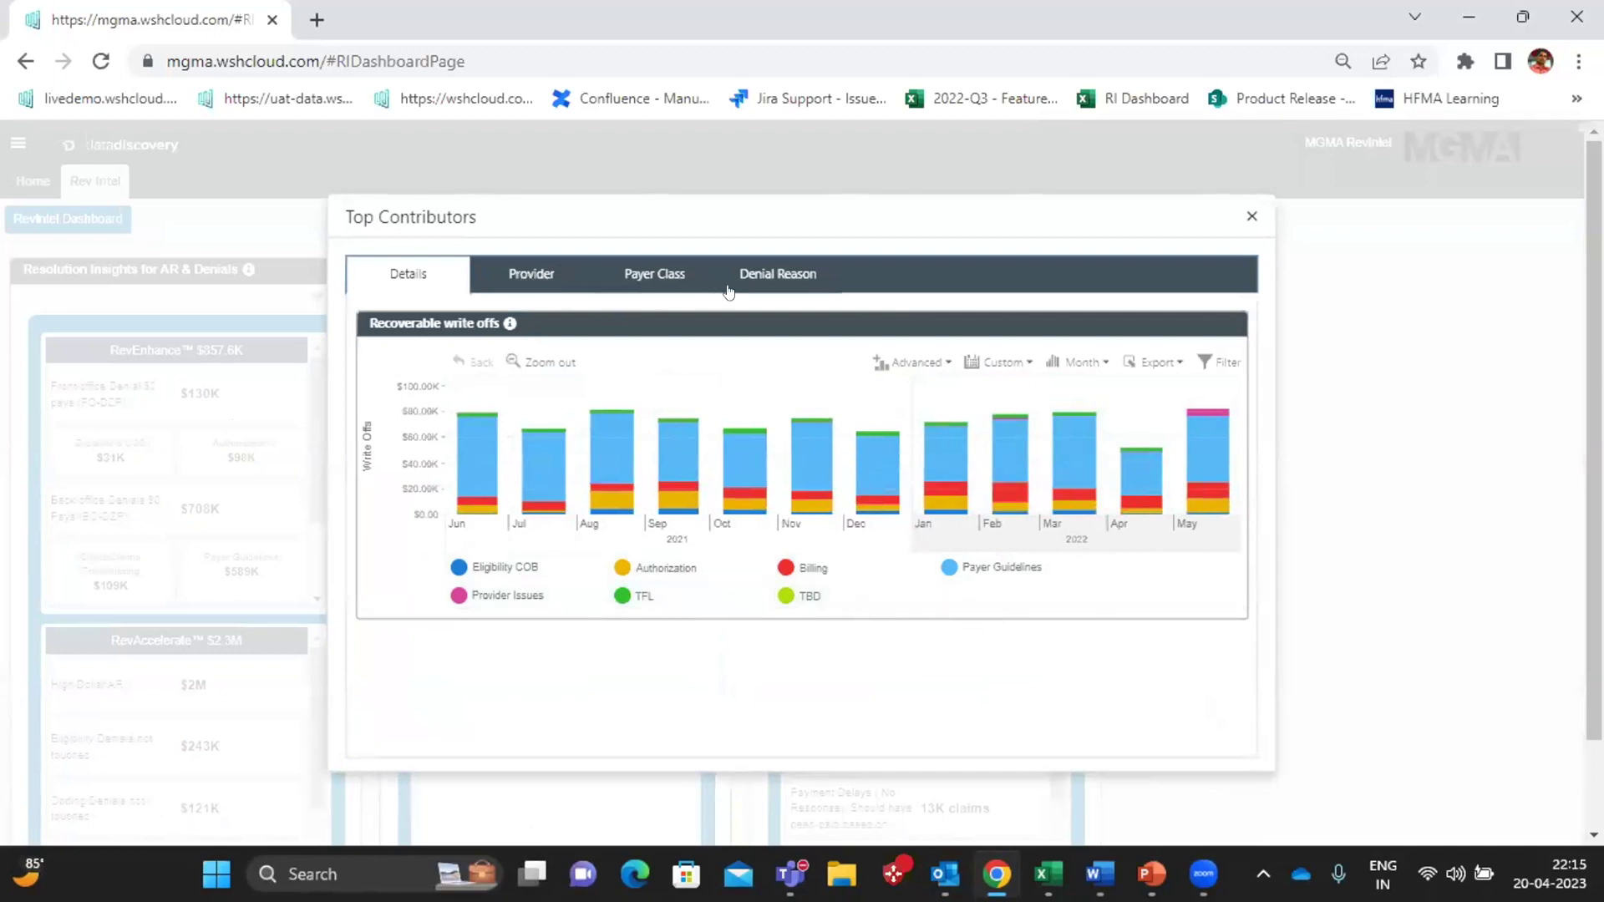
click(912, 366)
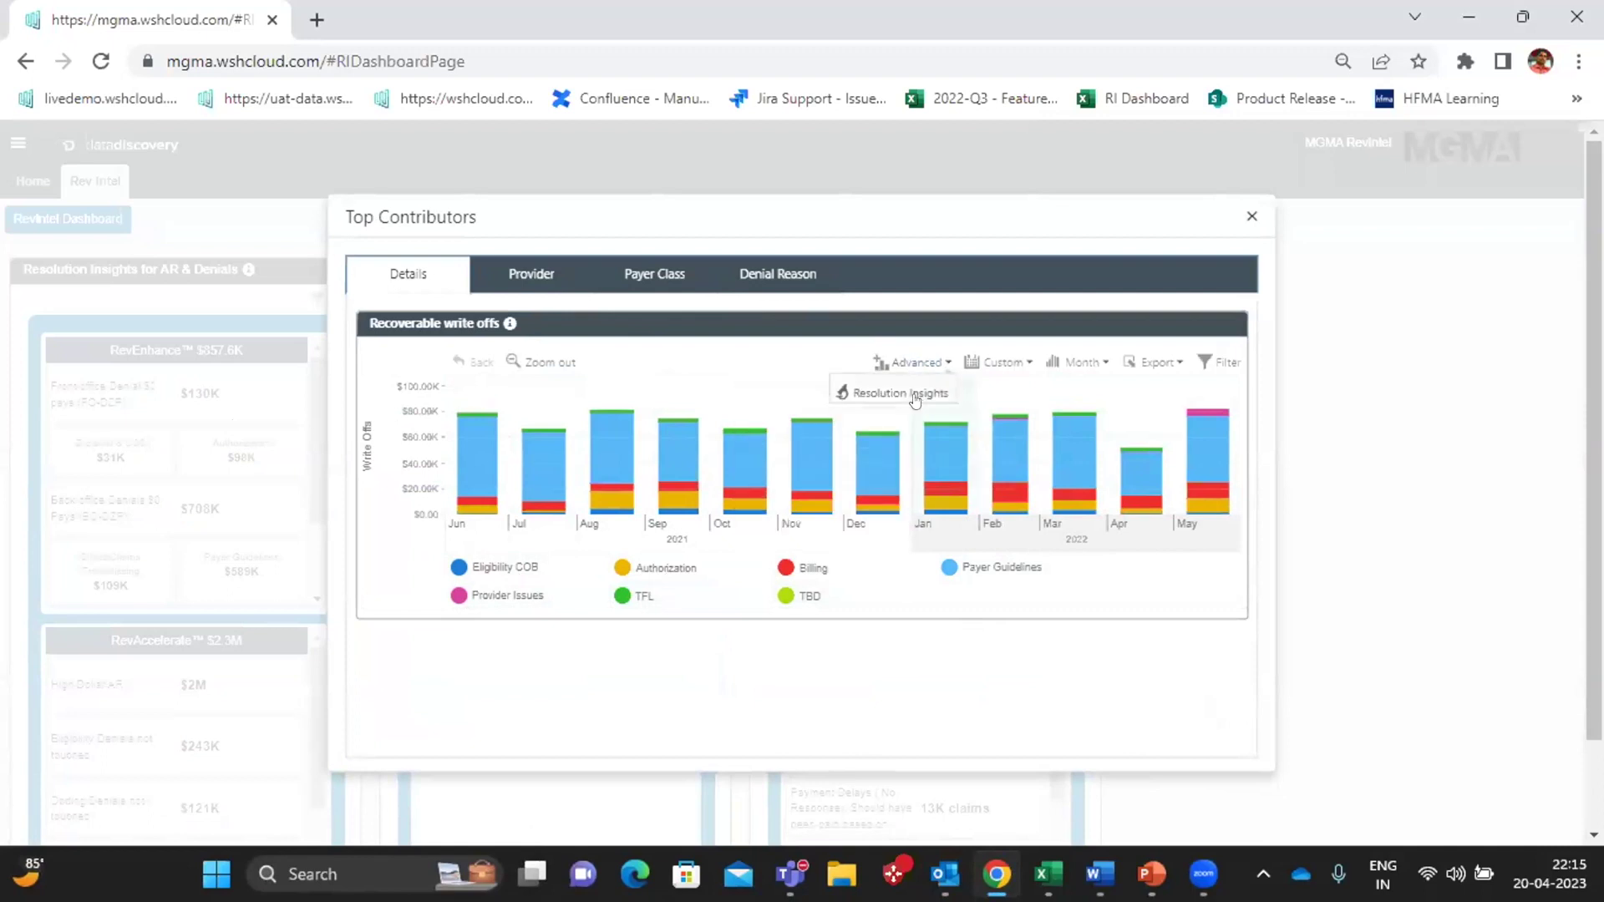
click(919, 393)
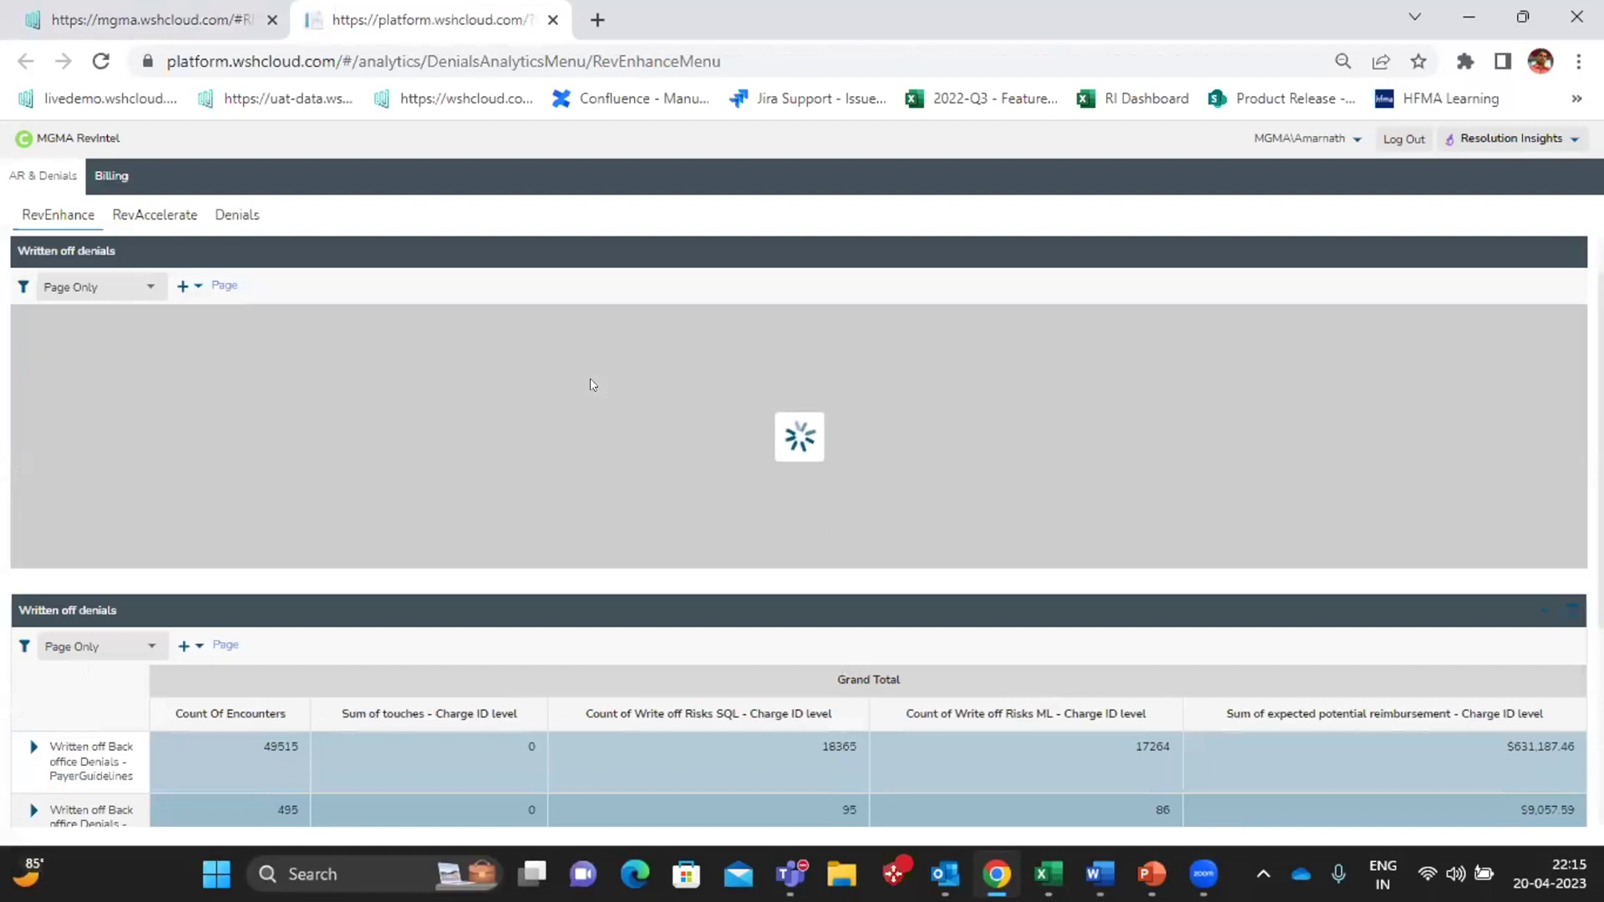
- Review the written off denials transaction list and its summary pivot table by denial category
scroll(777, 498, down, 4)
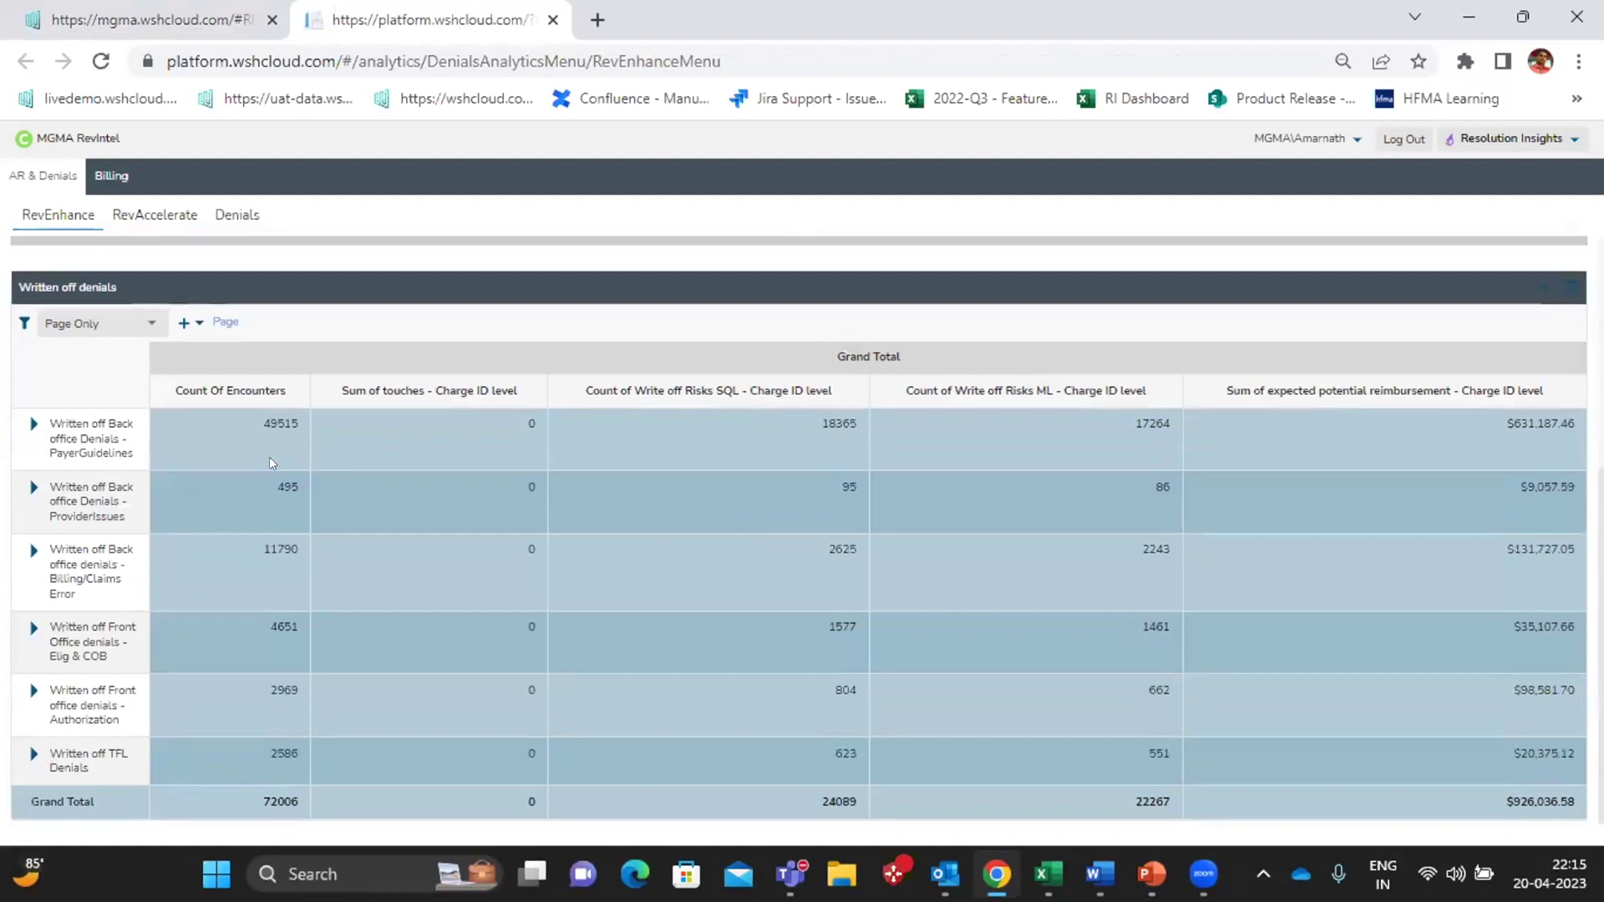
scroll(1420, 585, up, 6)
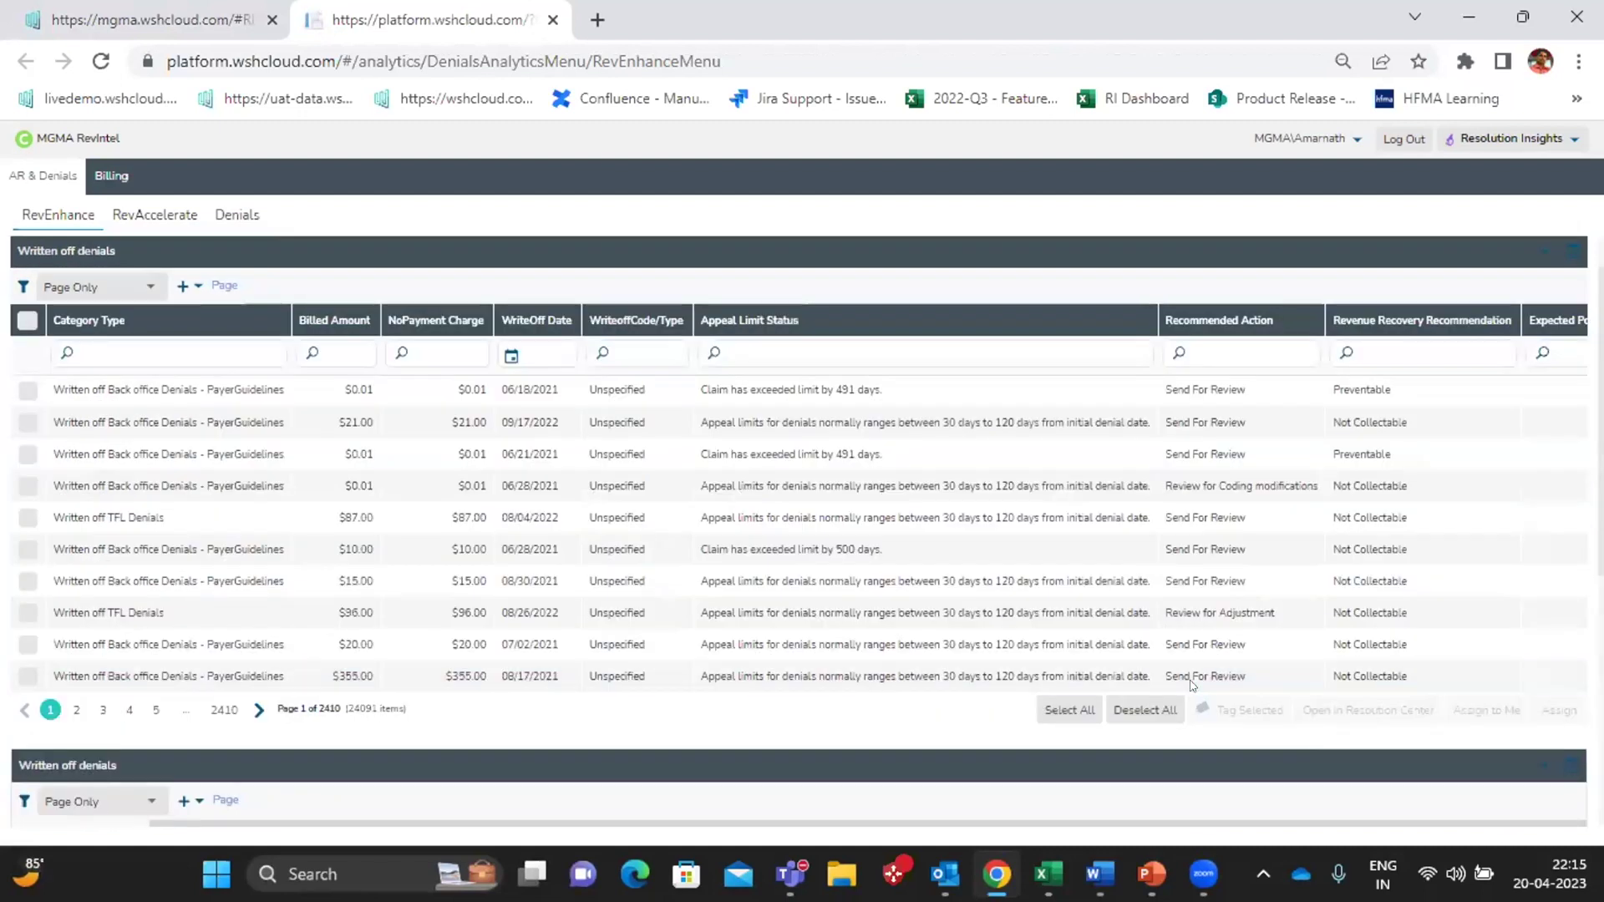
scroll(836, 626, down, 6)
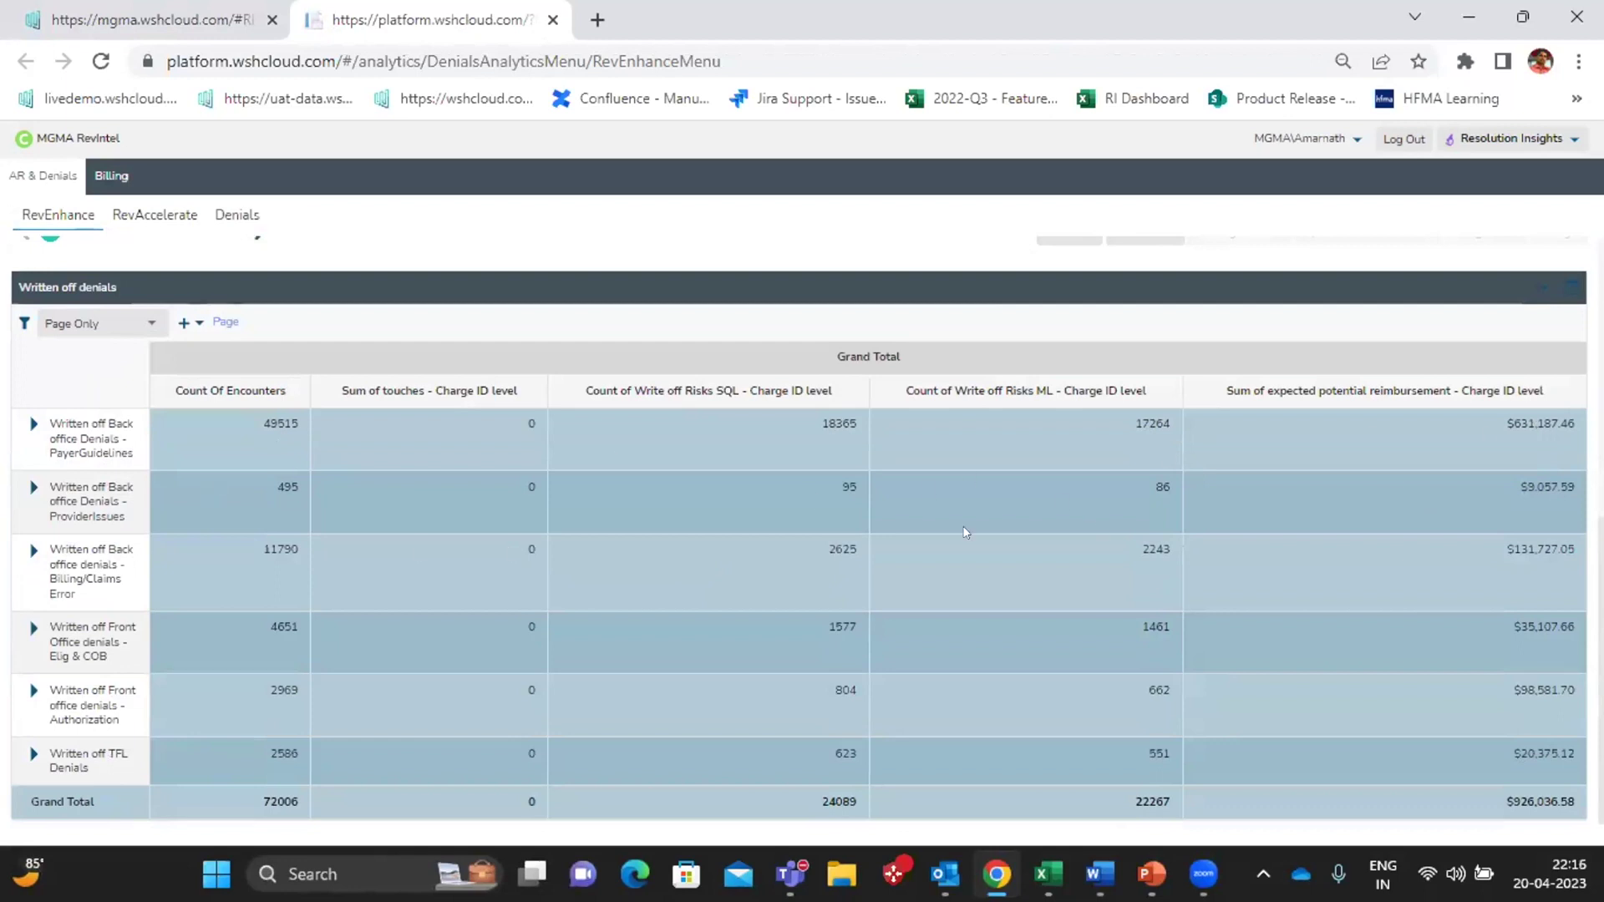
- View the written off denials pivot table's options and its Field Chooser, then close the chooser
click(1542, 289)
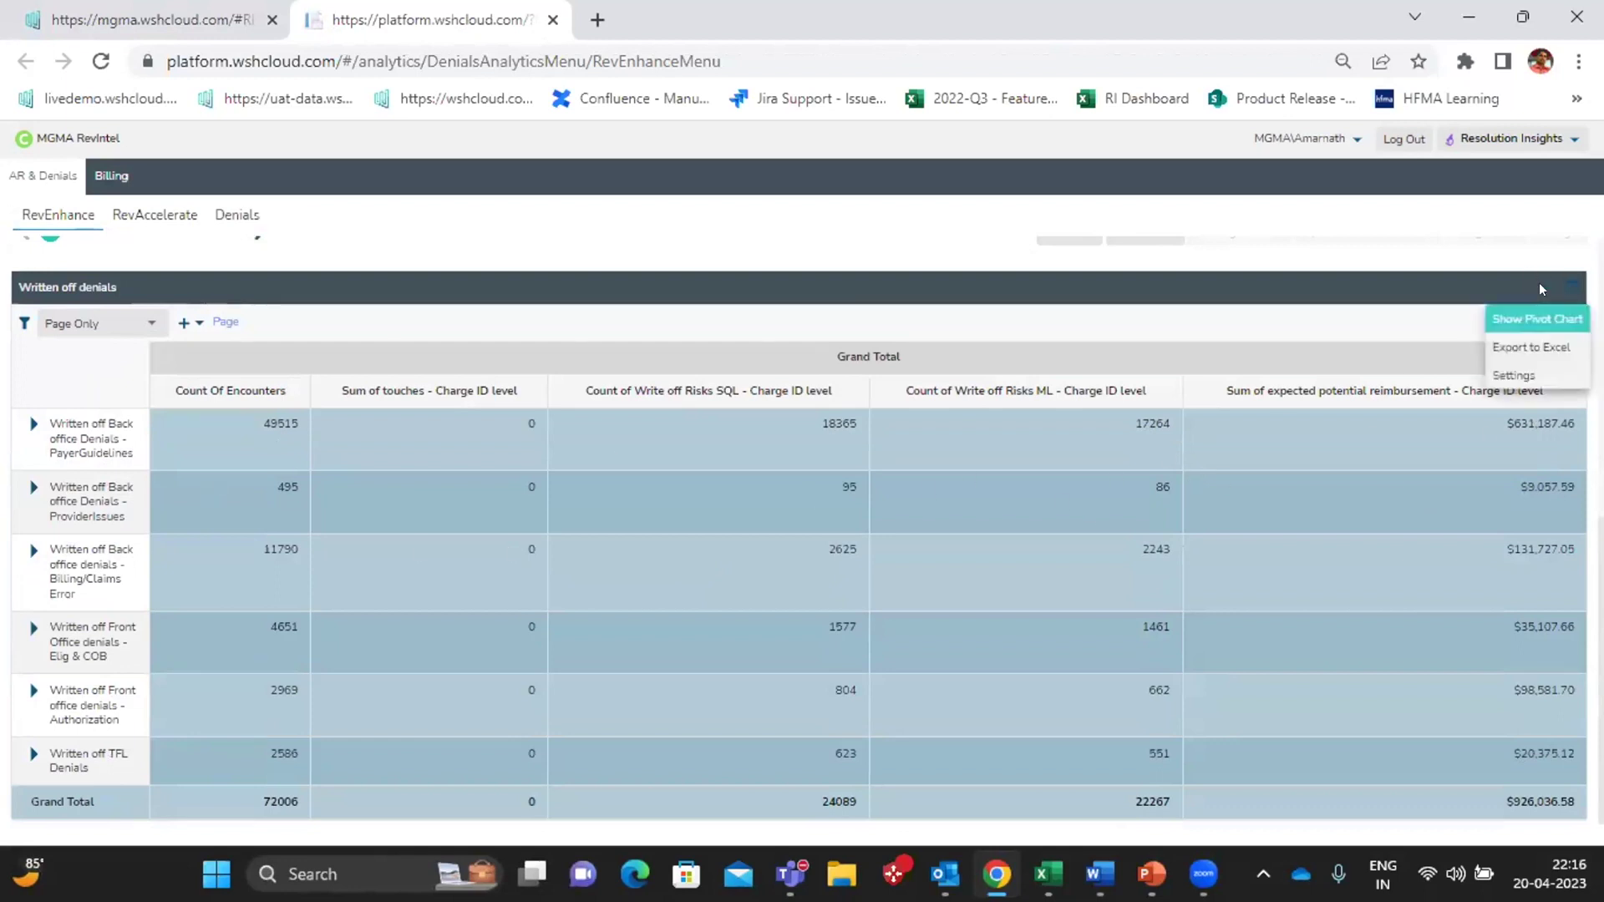
click(1418, 331)
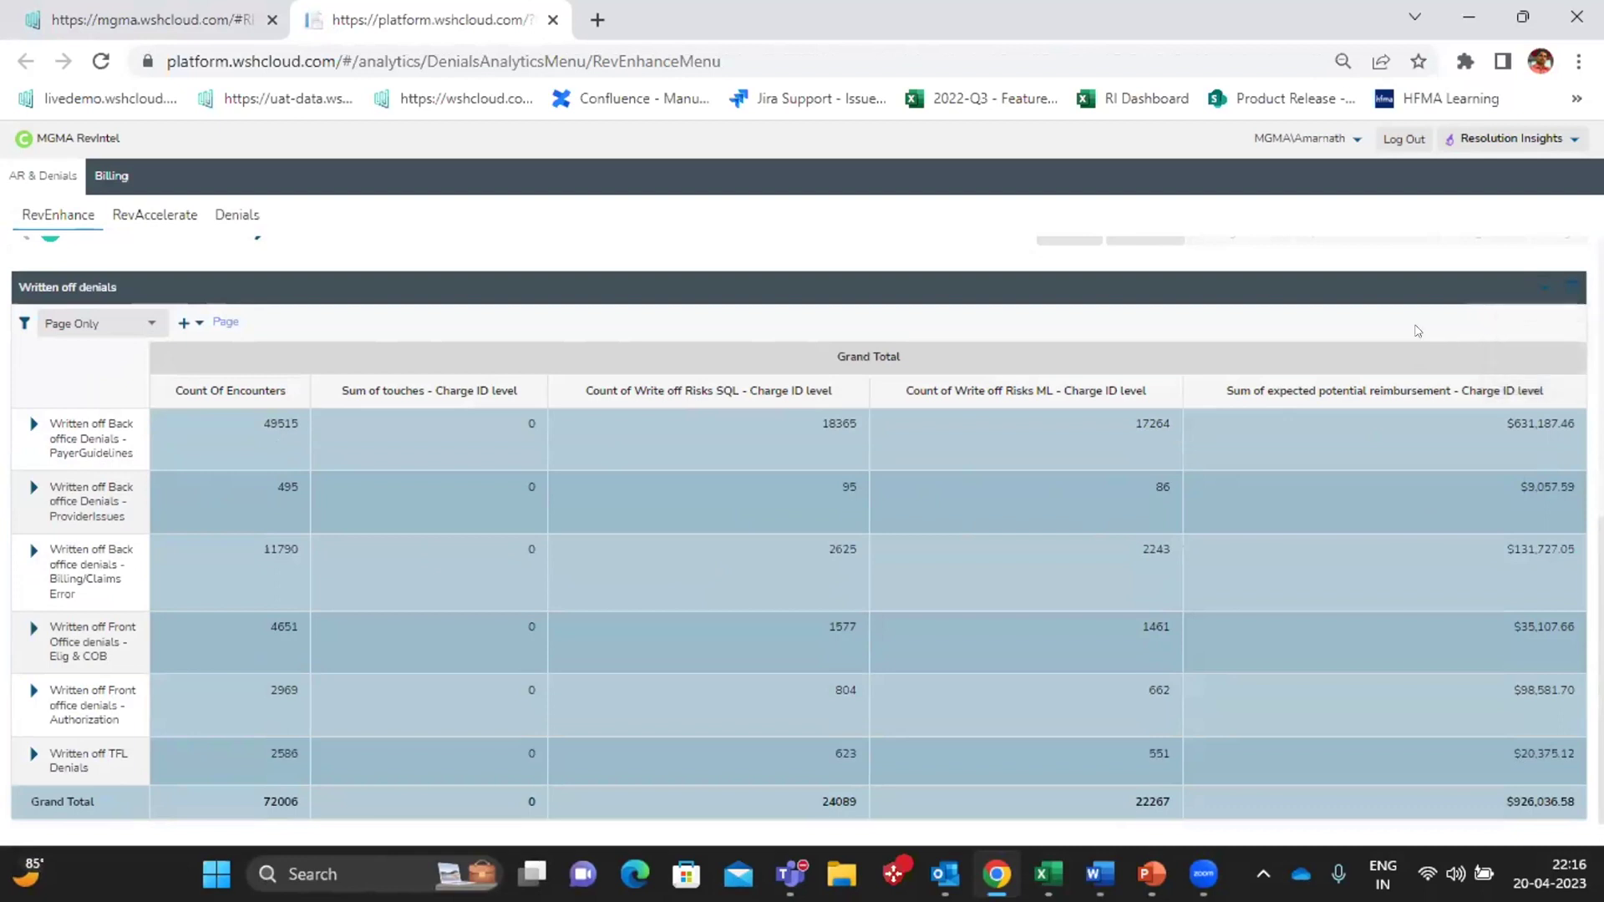
click(1568, 289)
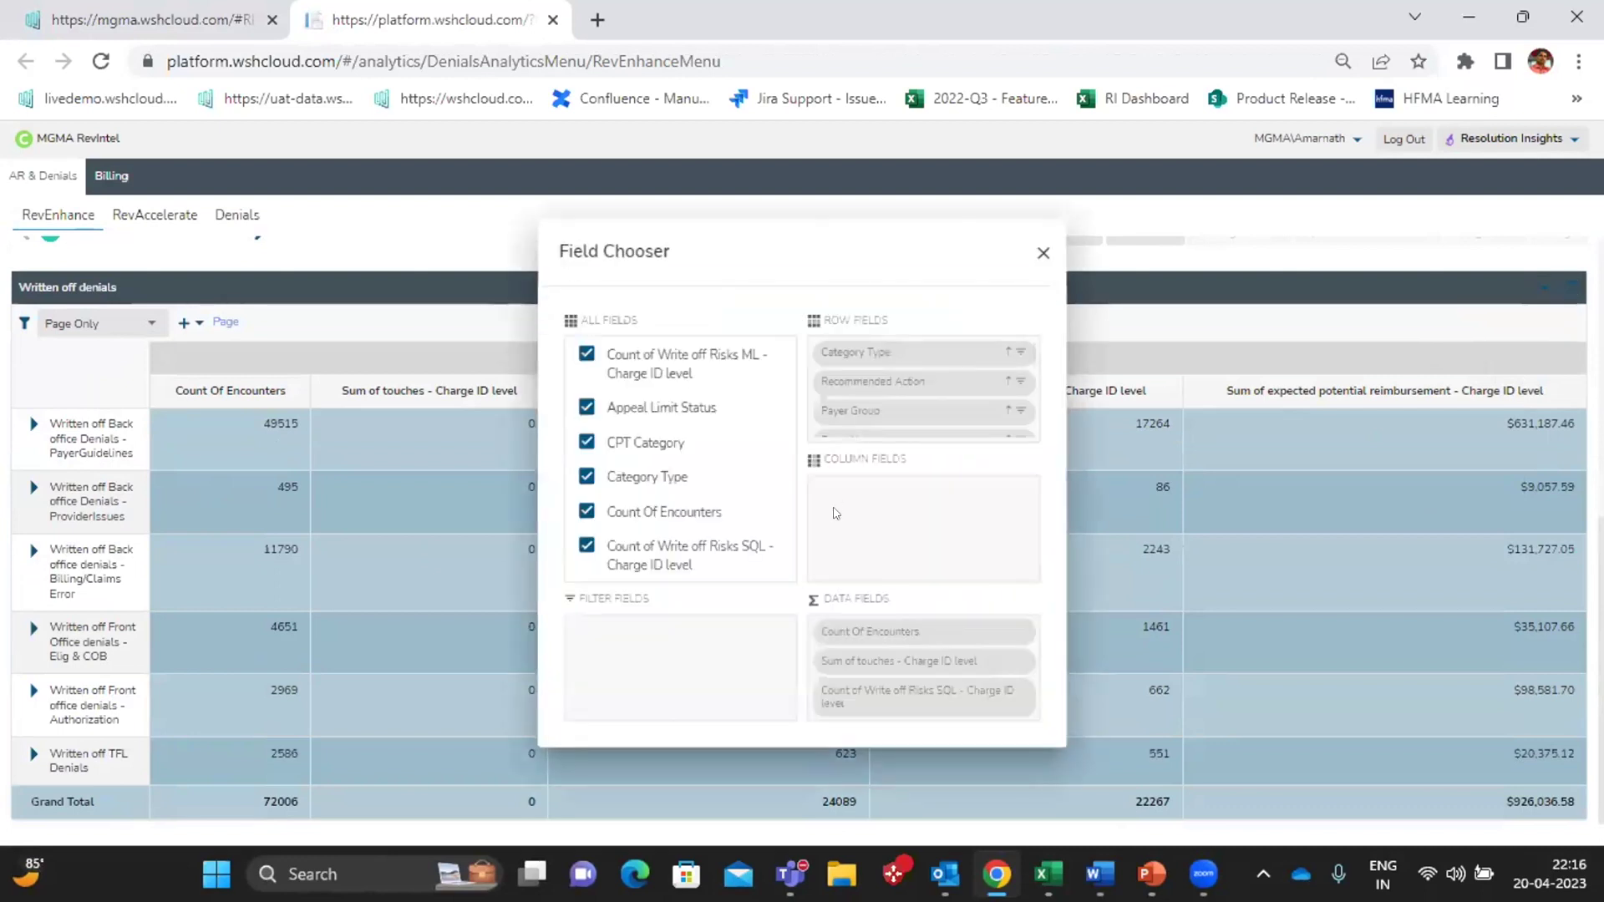
click(1043, 252)
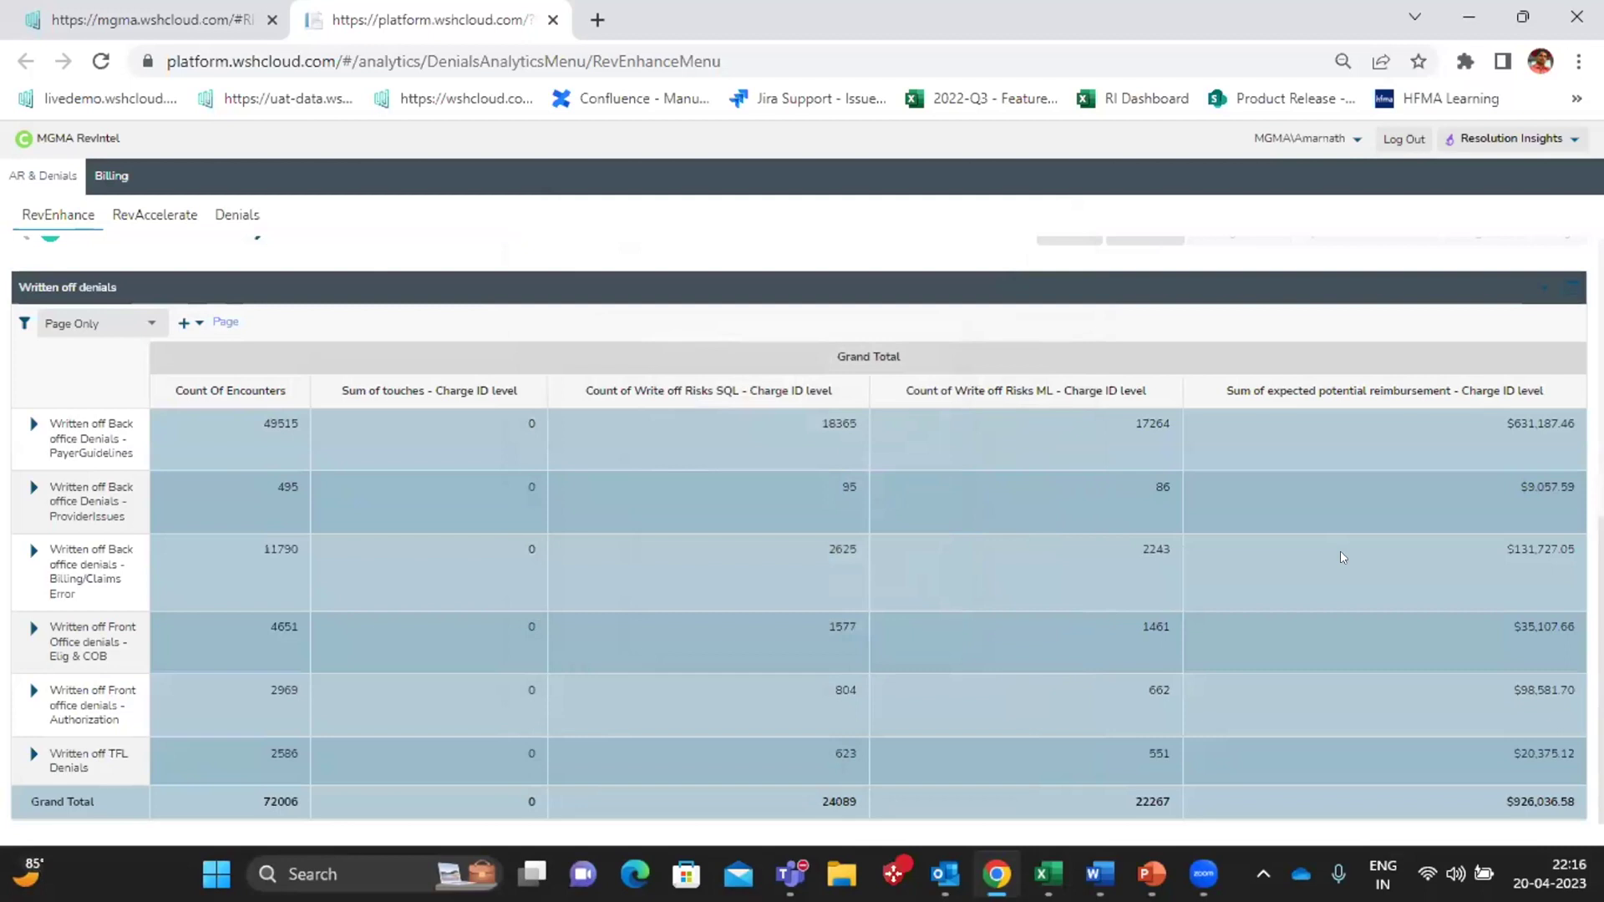
- Place the Expected Potential Reimbursement column before Appeal Limit Status in the written off denials list and sort by it in ascending order
scroll(1000, 523, up, 6)
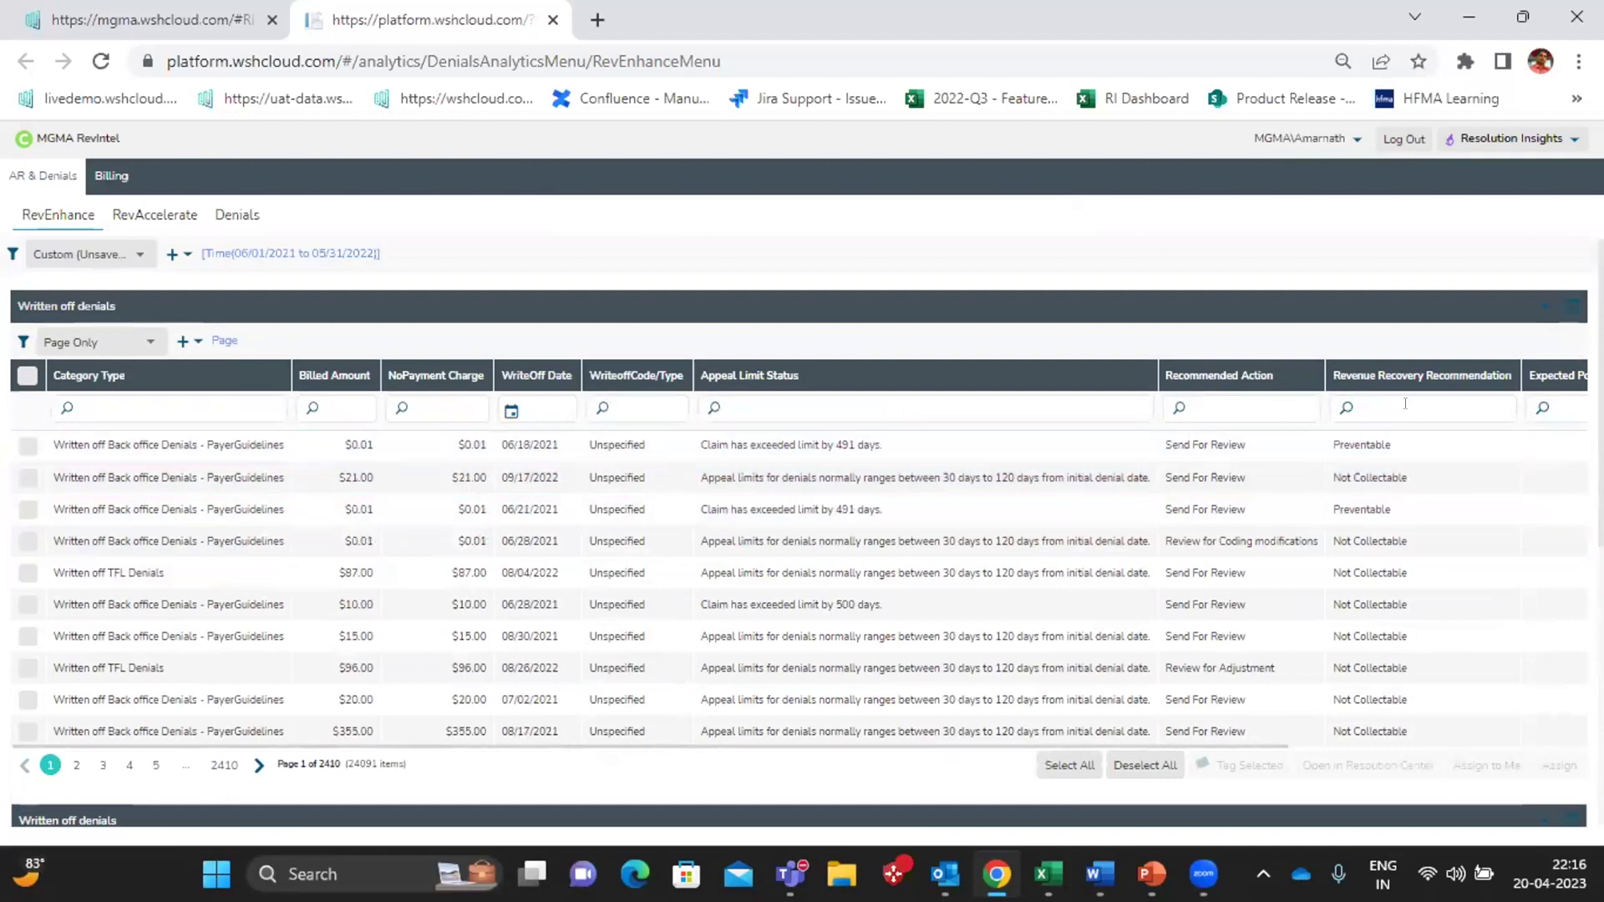
drag(1547, 375, 701, 331)
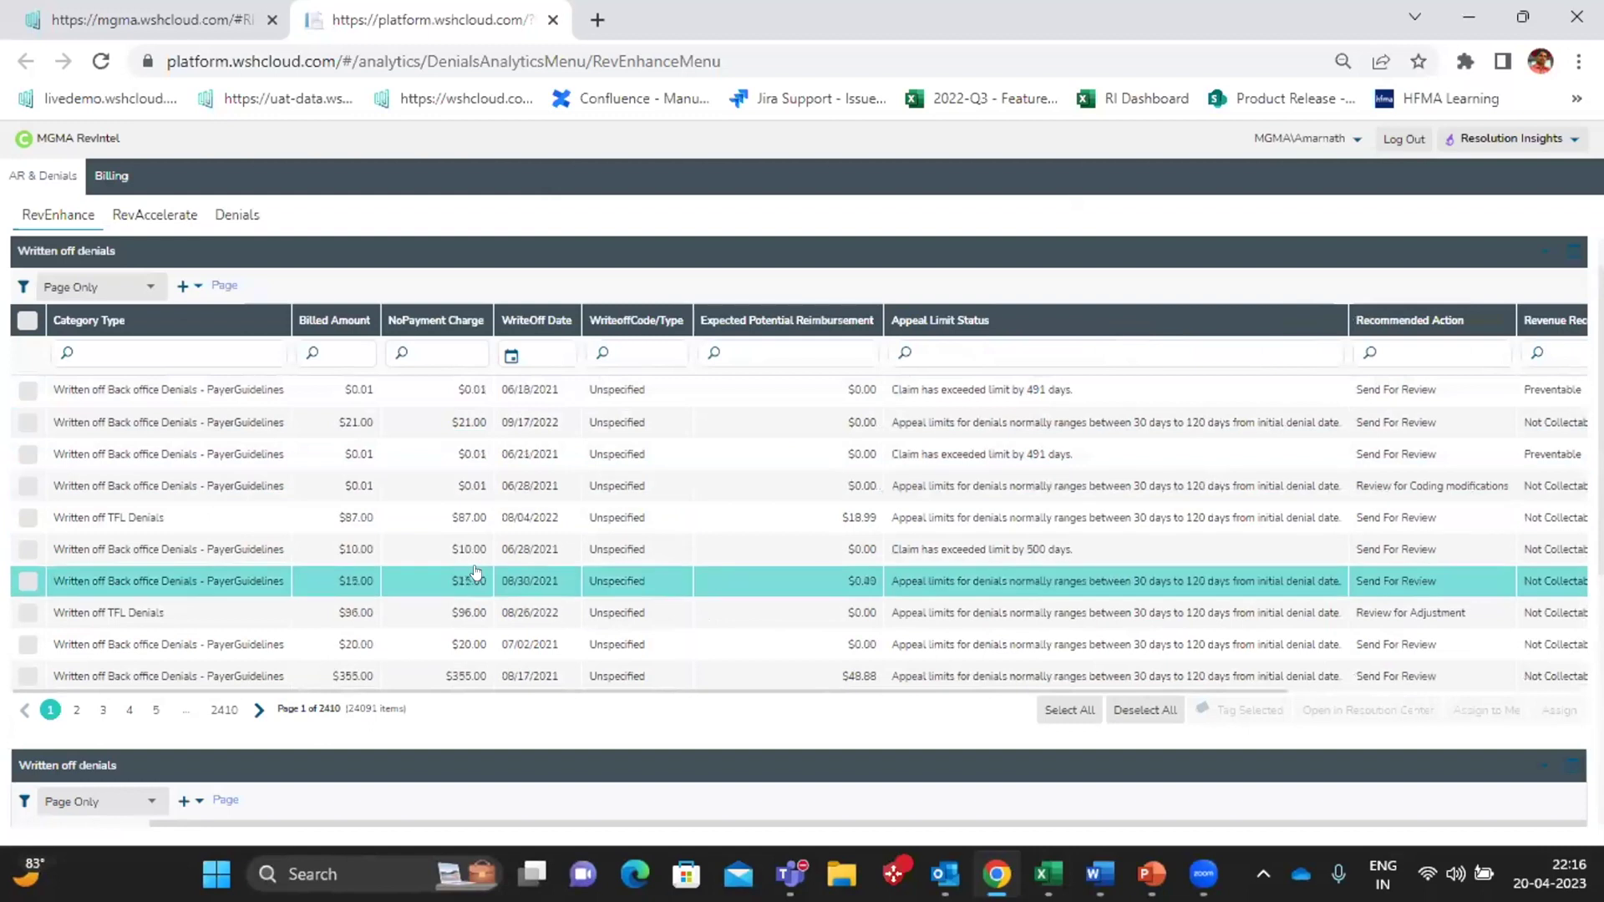
click(815, 320)
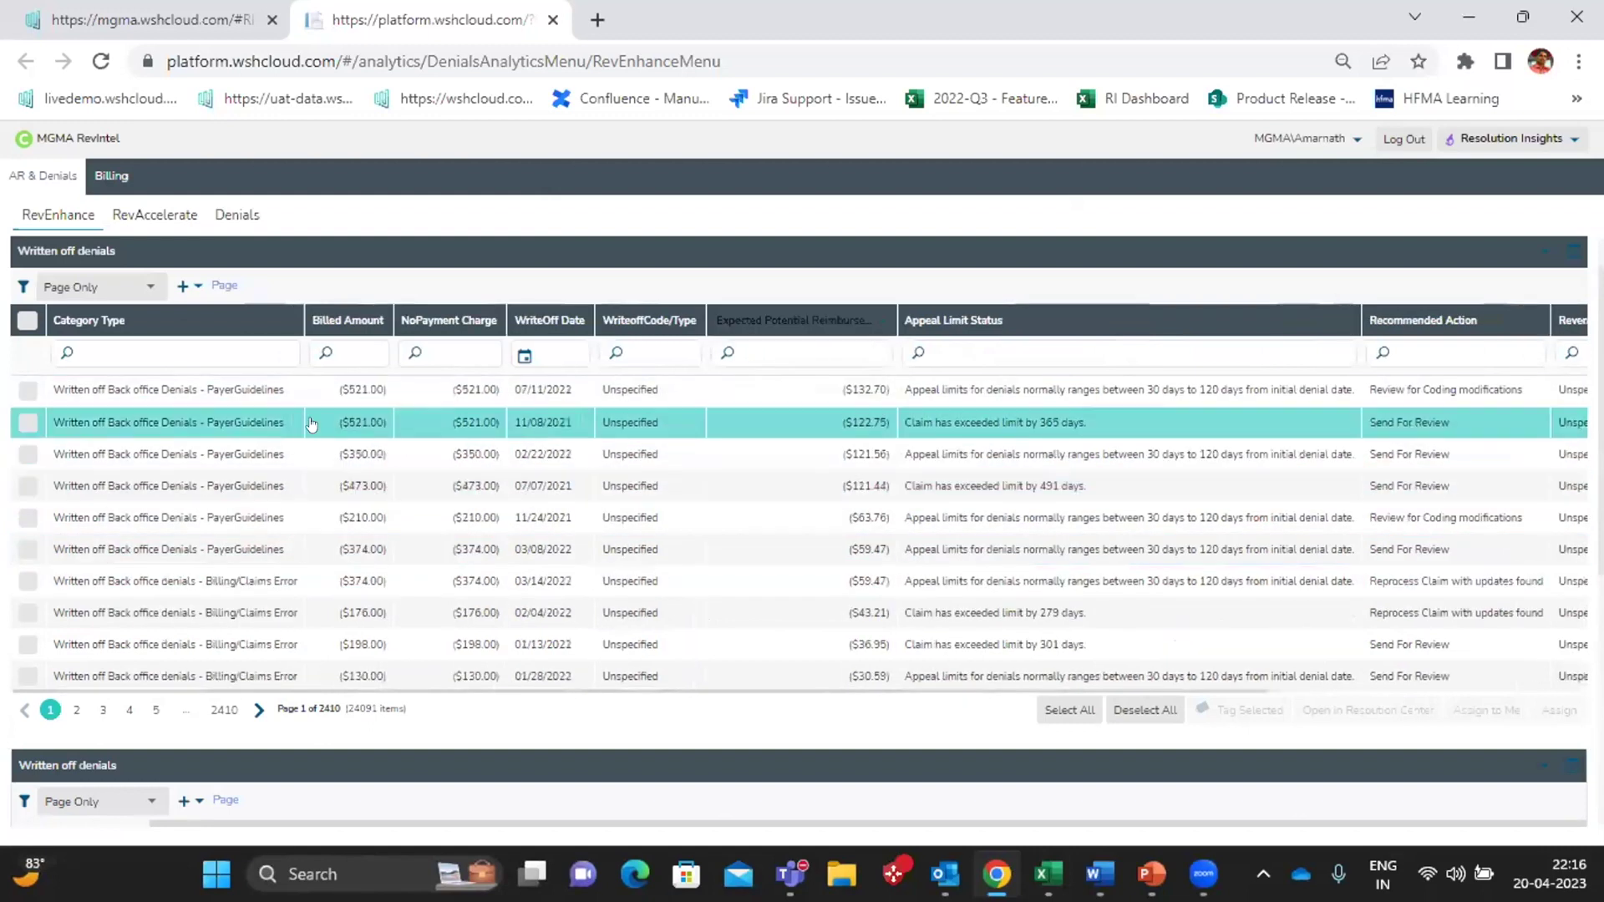
- Sort the written off denials by Billed Amount in ascending order and check the list's time filter
click(347, 320)
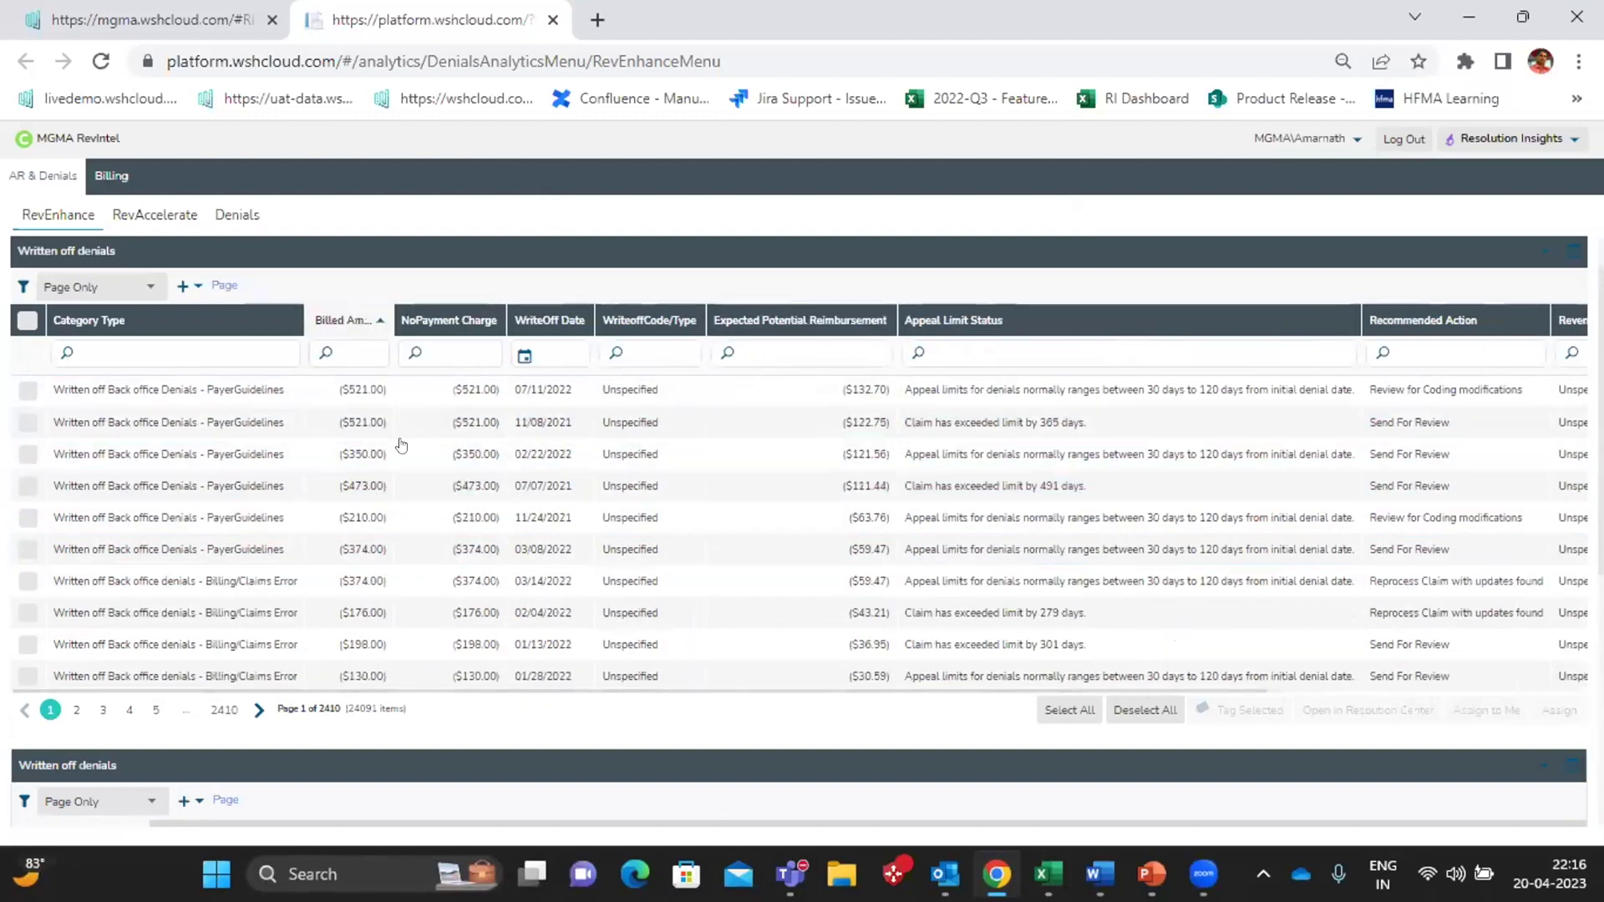
scroll(383, 458, down, 3)
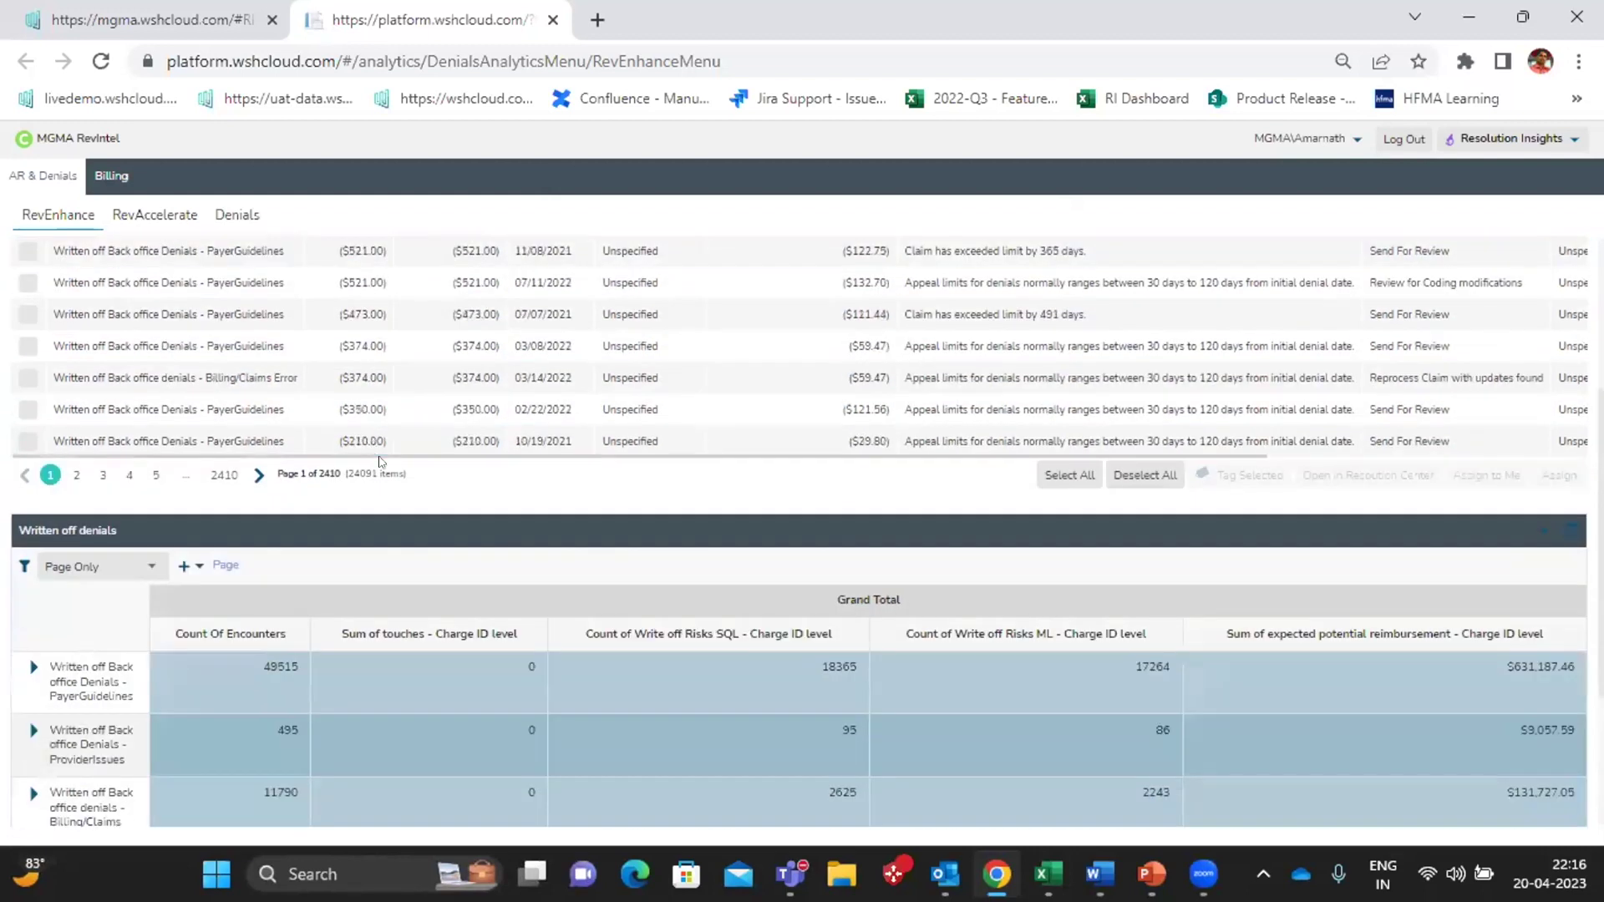
scroll(381, 462, up, 3)
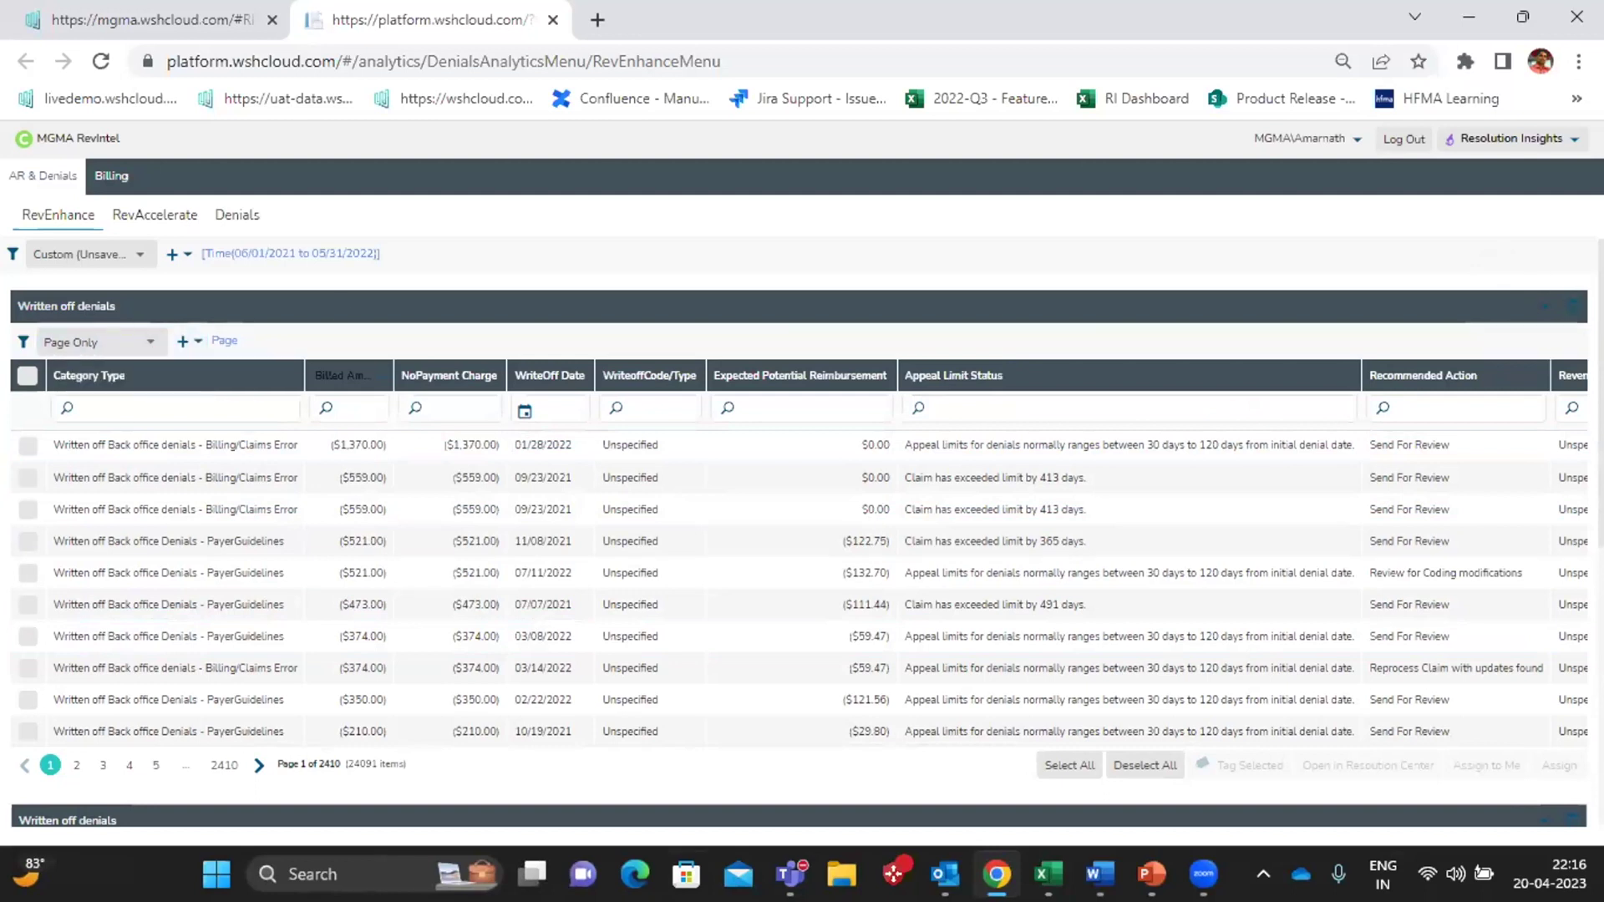
click(21, 342)
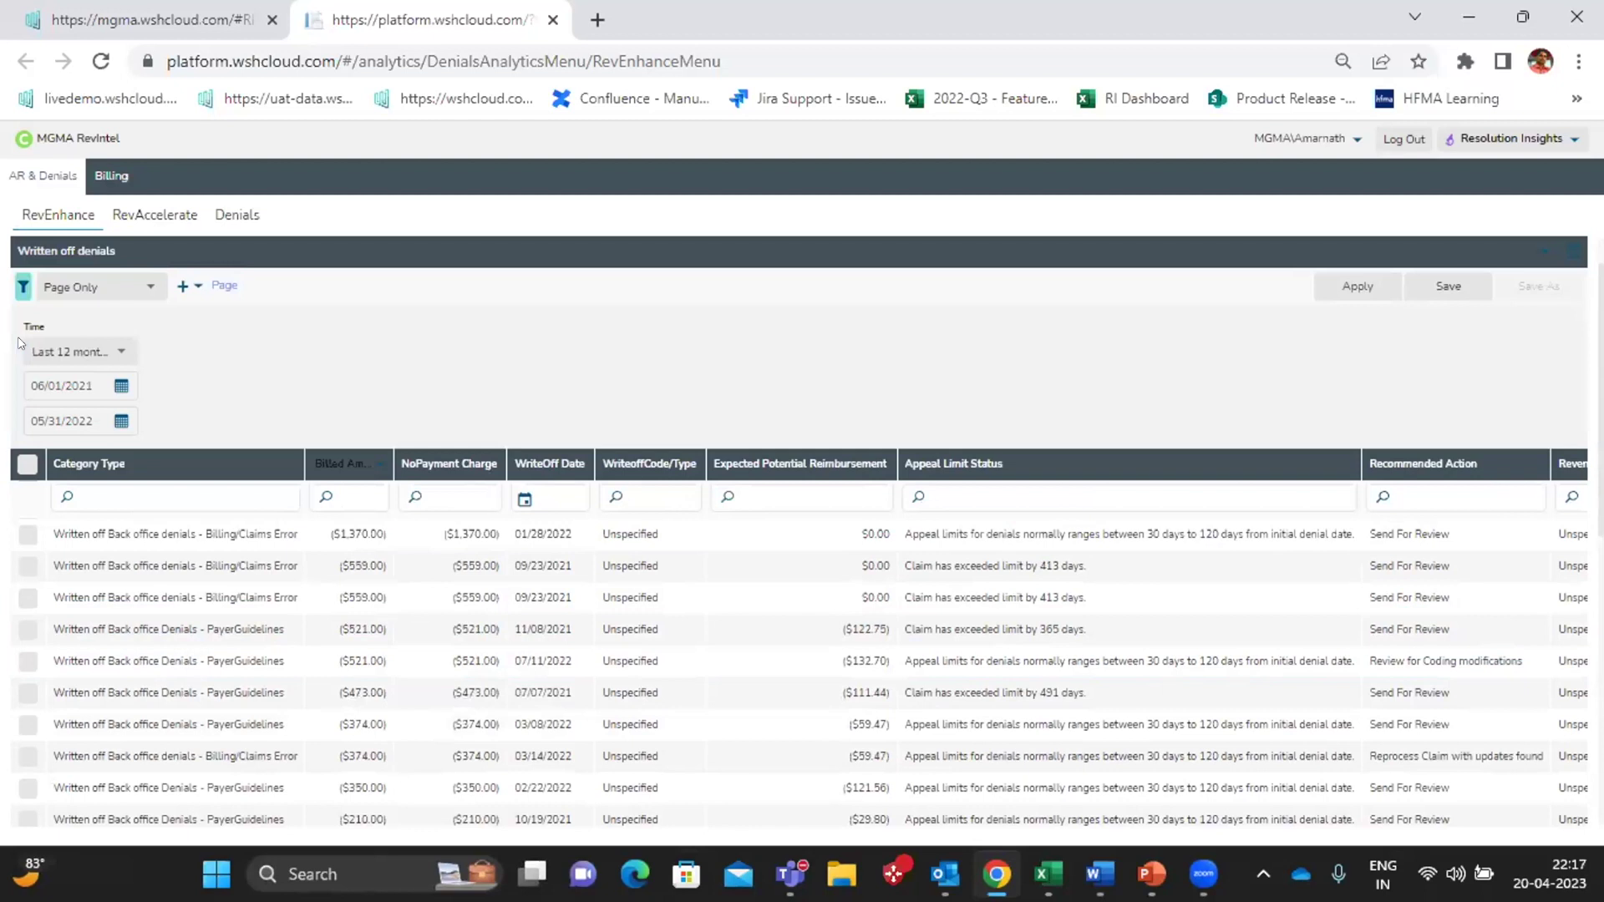
click(22, 286)
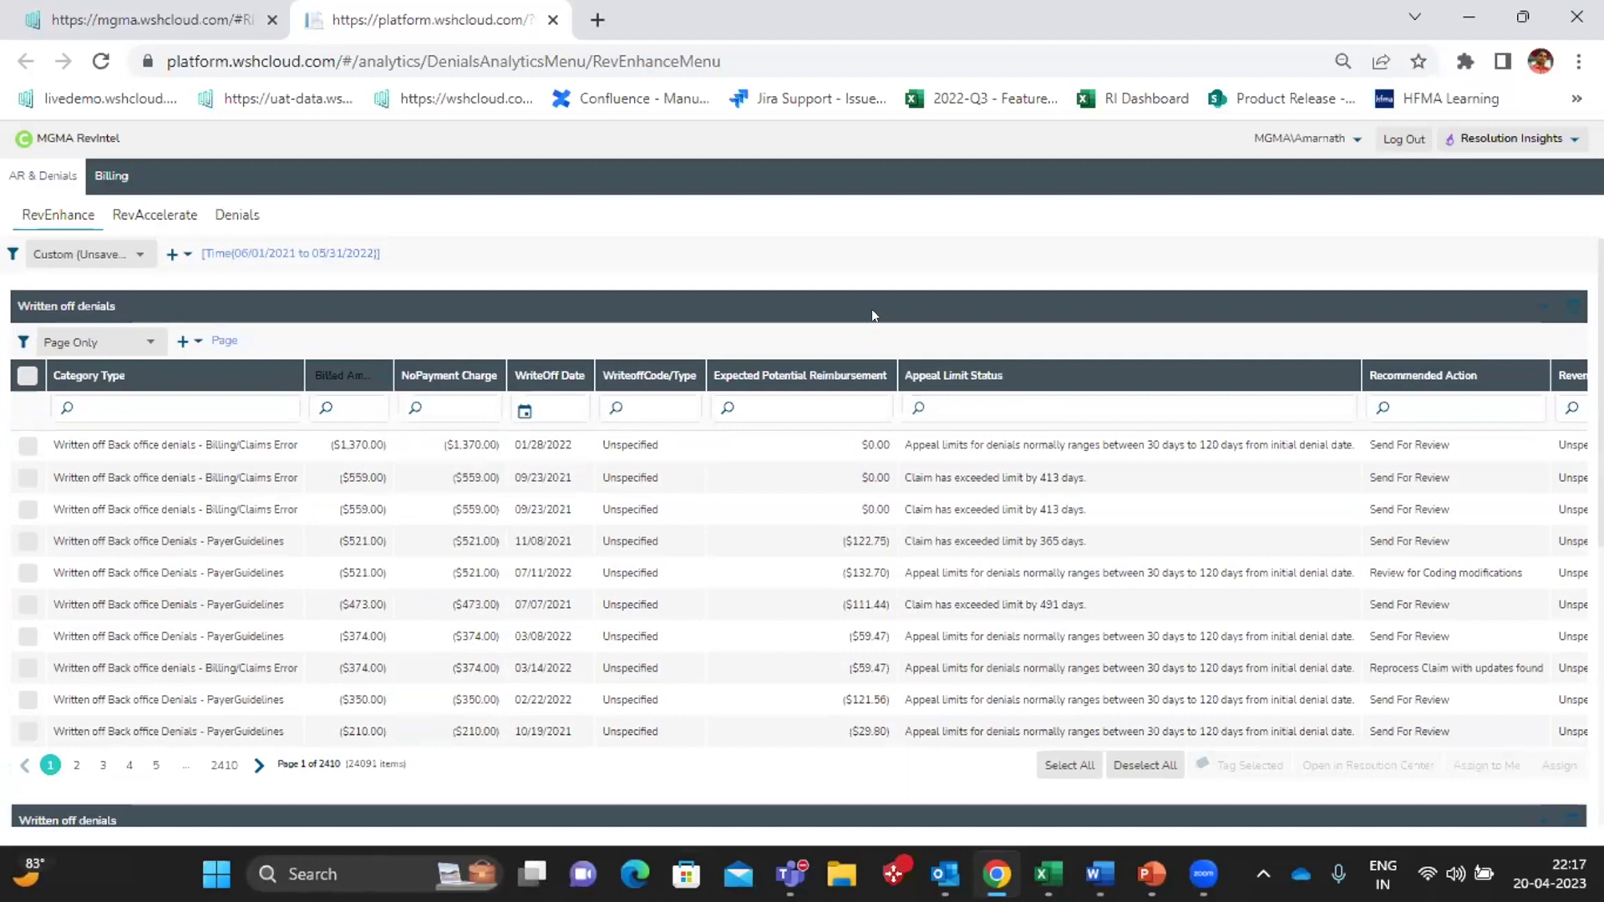
- Sort the written off denials by Expected Potential Reimbursement and open all denials on the first page in the Resolution Center
click(822, 378)
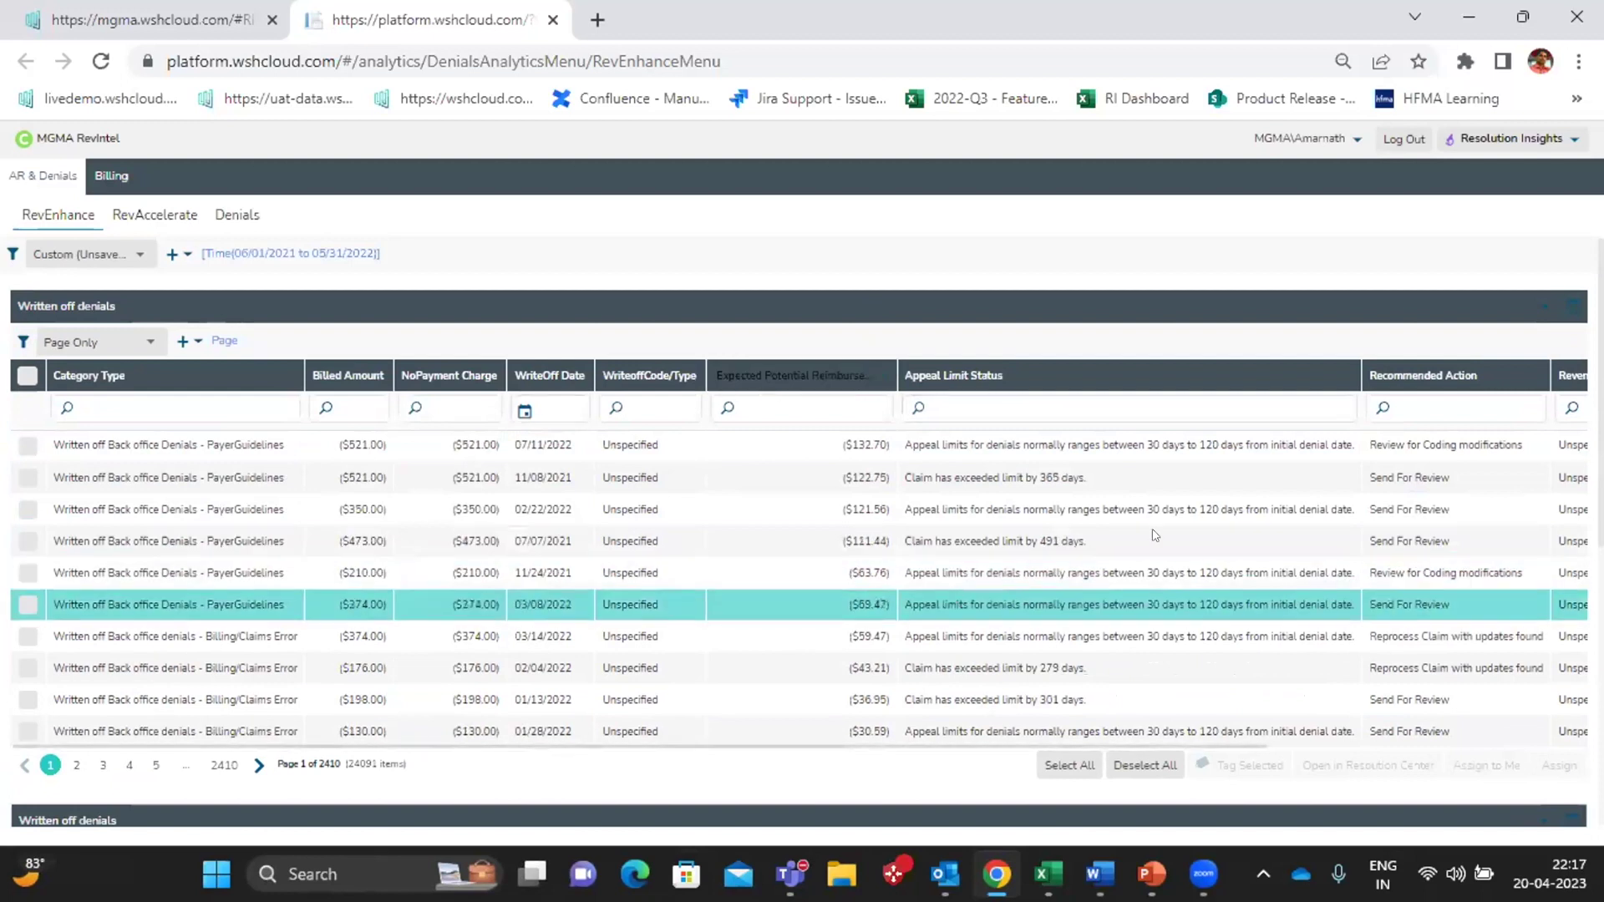
click(27, 380)
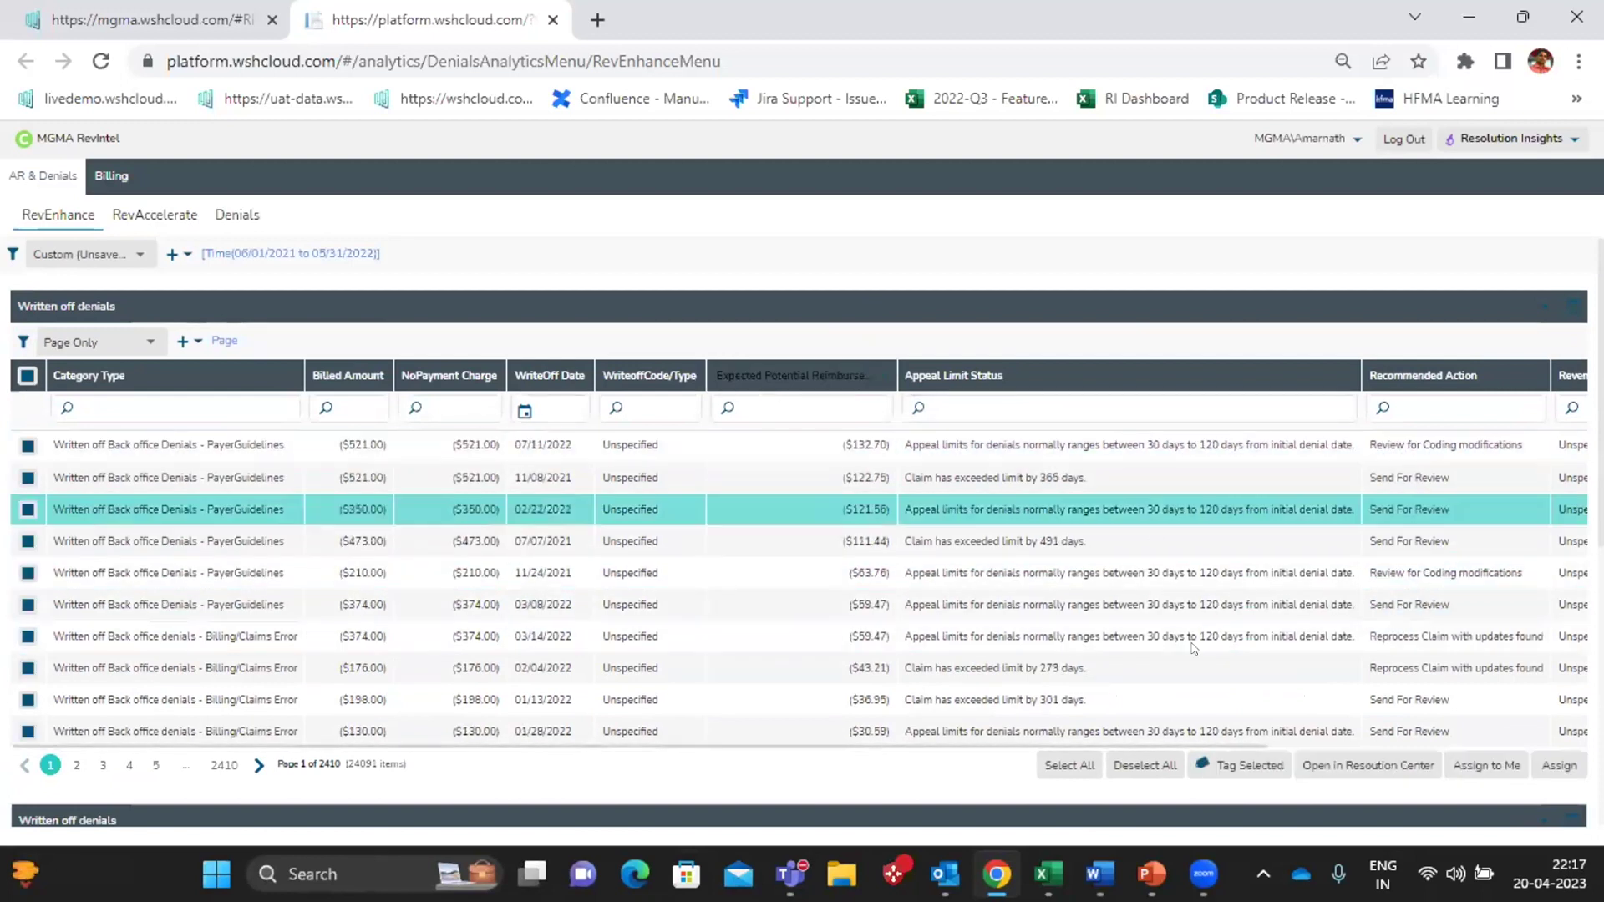
click(1366, 765)
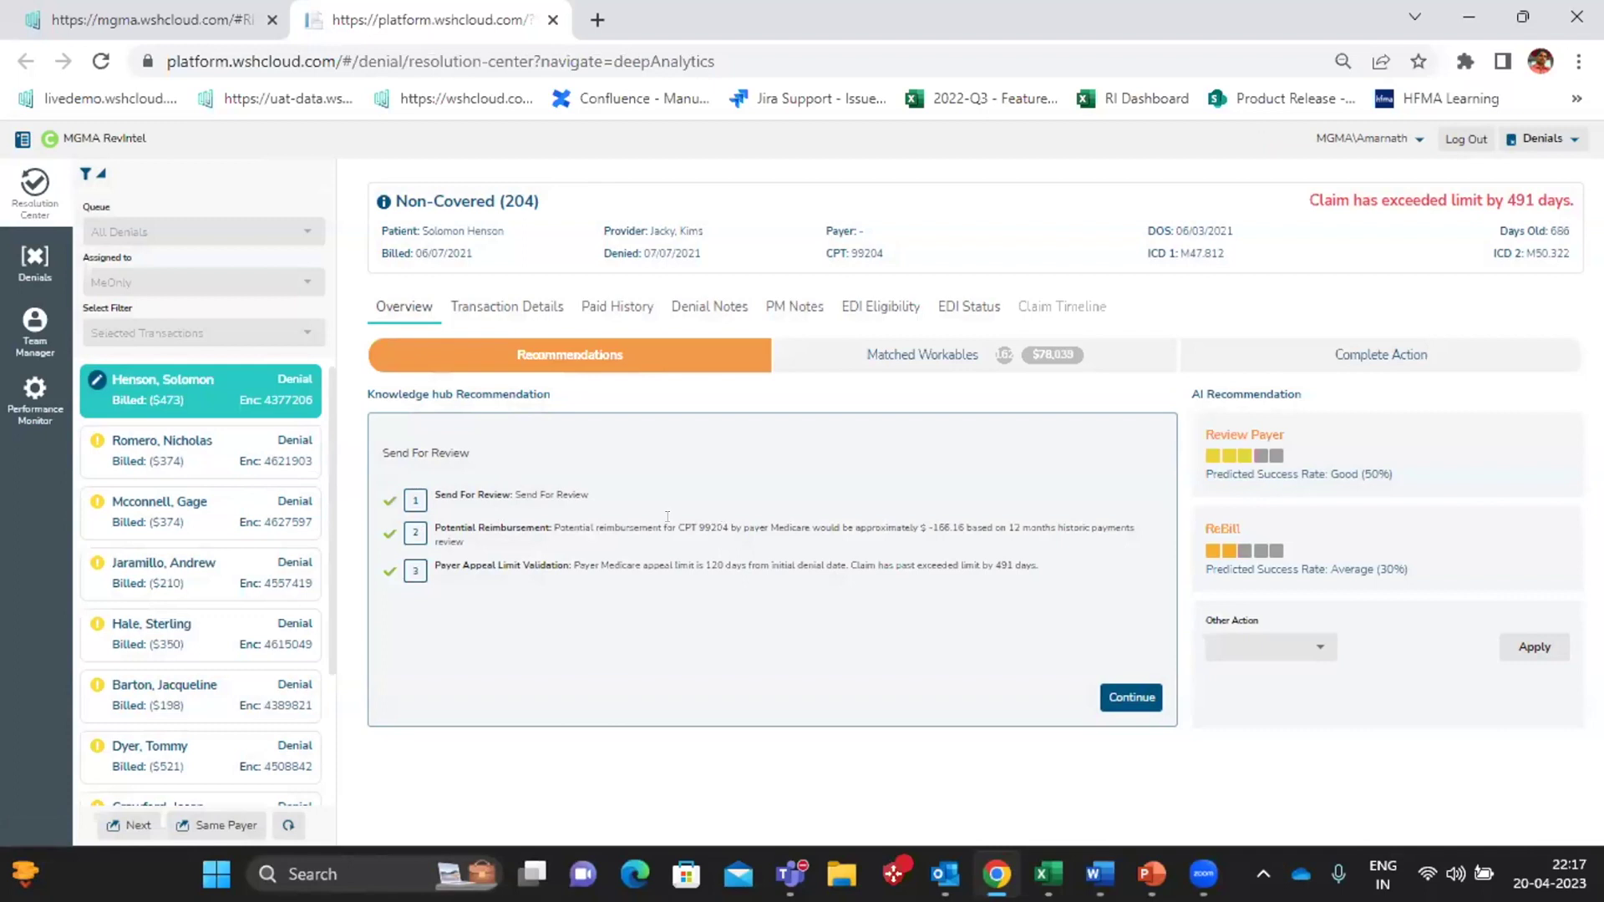
- Open the second denial in the queue, Global / Bundling (234), and select all matched workables on the first page
click(213, 443)
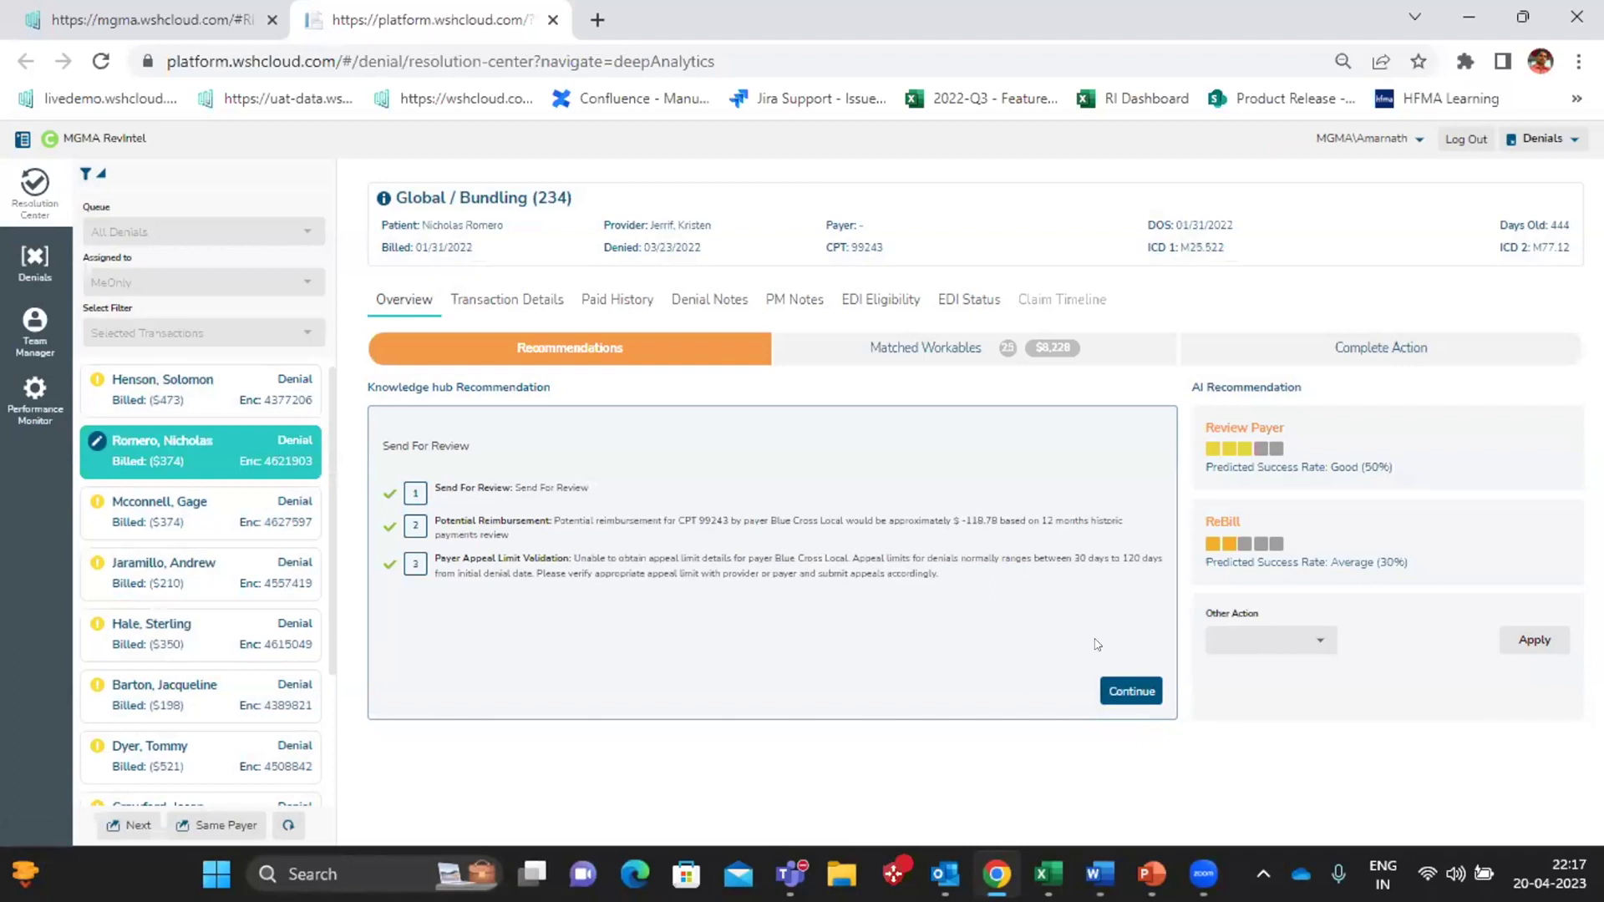
click(1131, 691)
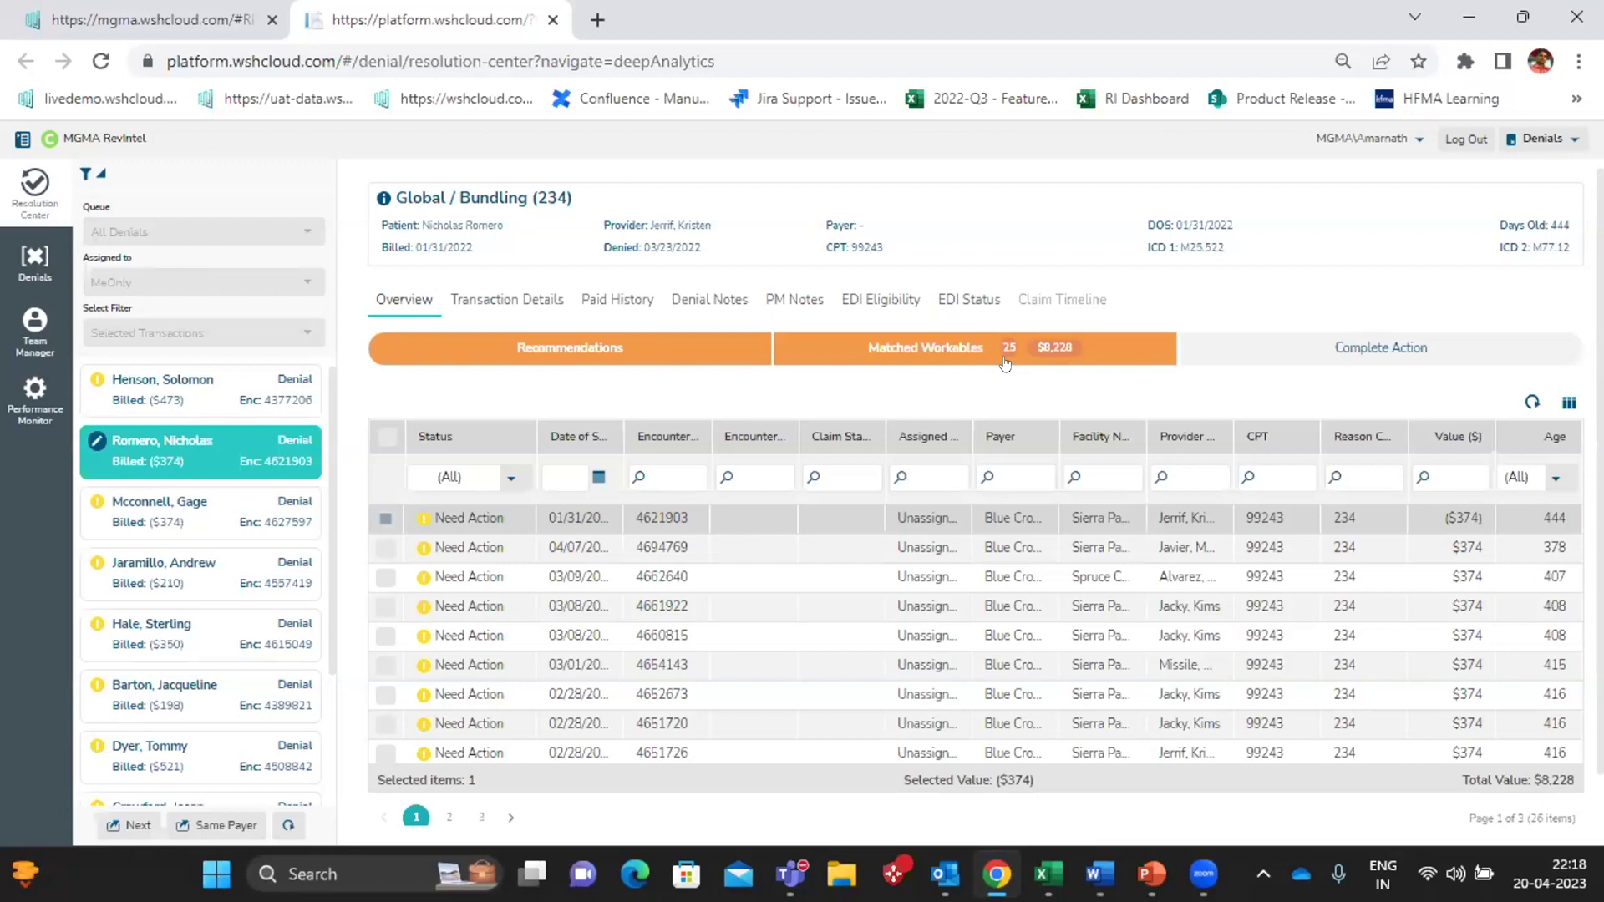
scroll(919, 619, down, 1)
click(387, 437)
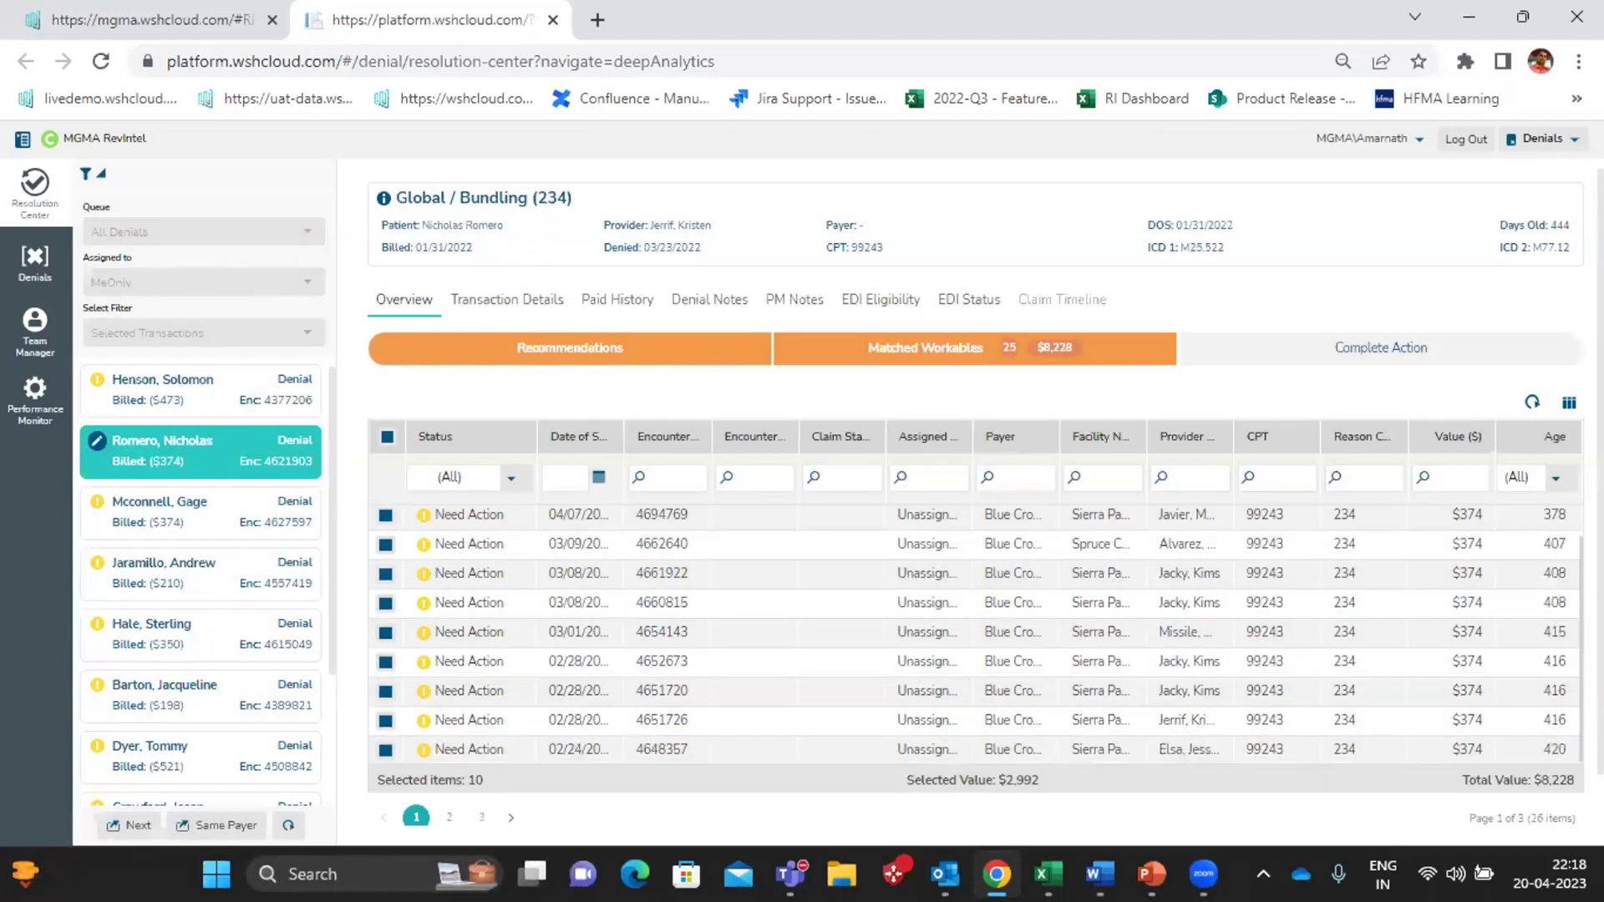
click(1100, 874)
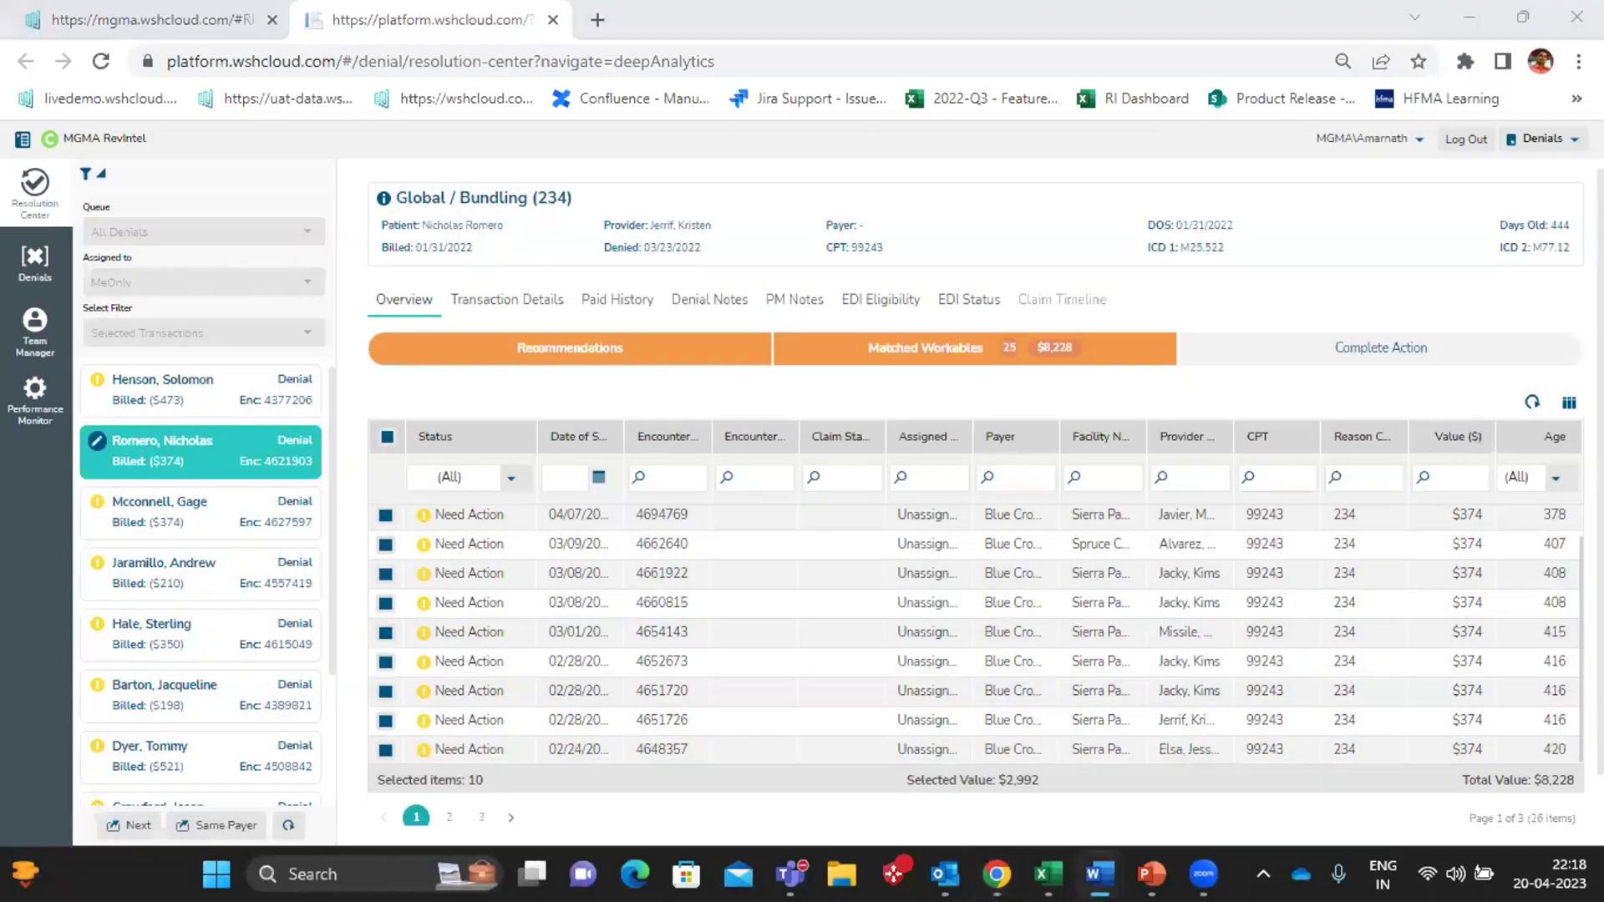
click(1043, 831)
scroll(1226, 763, down, 1)
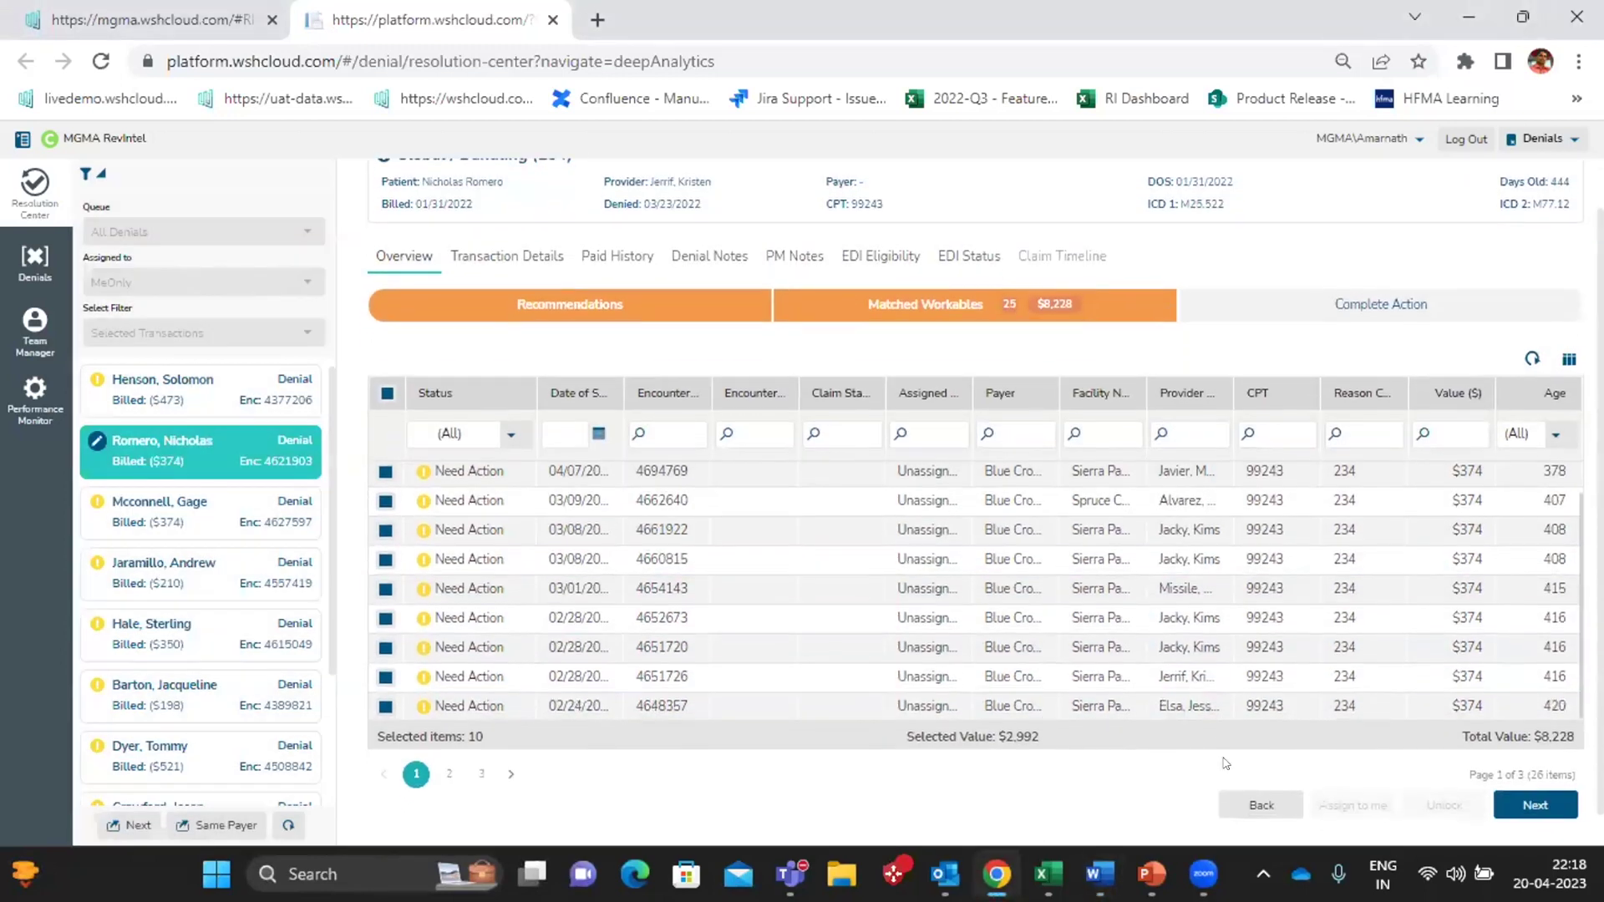
- Proceed to Complete Action for the selected workables and insert the preformatted note Authorization - Reprocess
click(1537, 807)
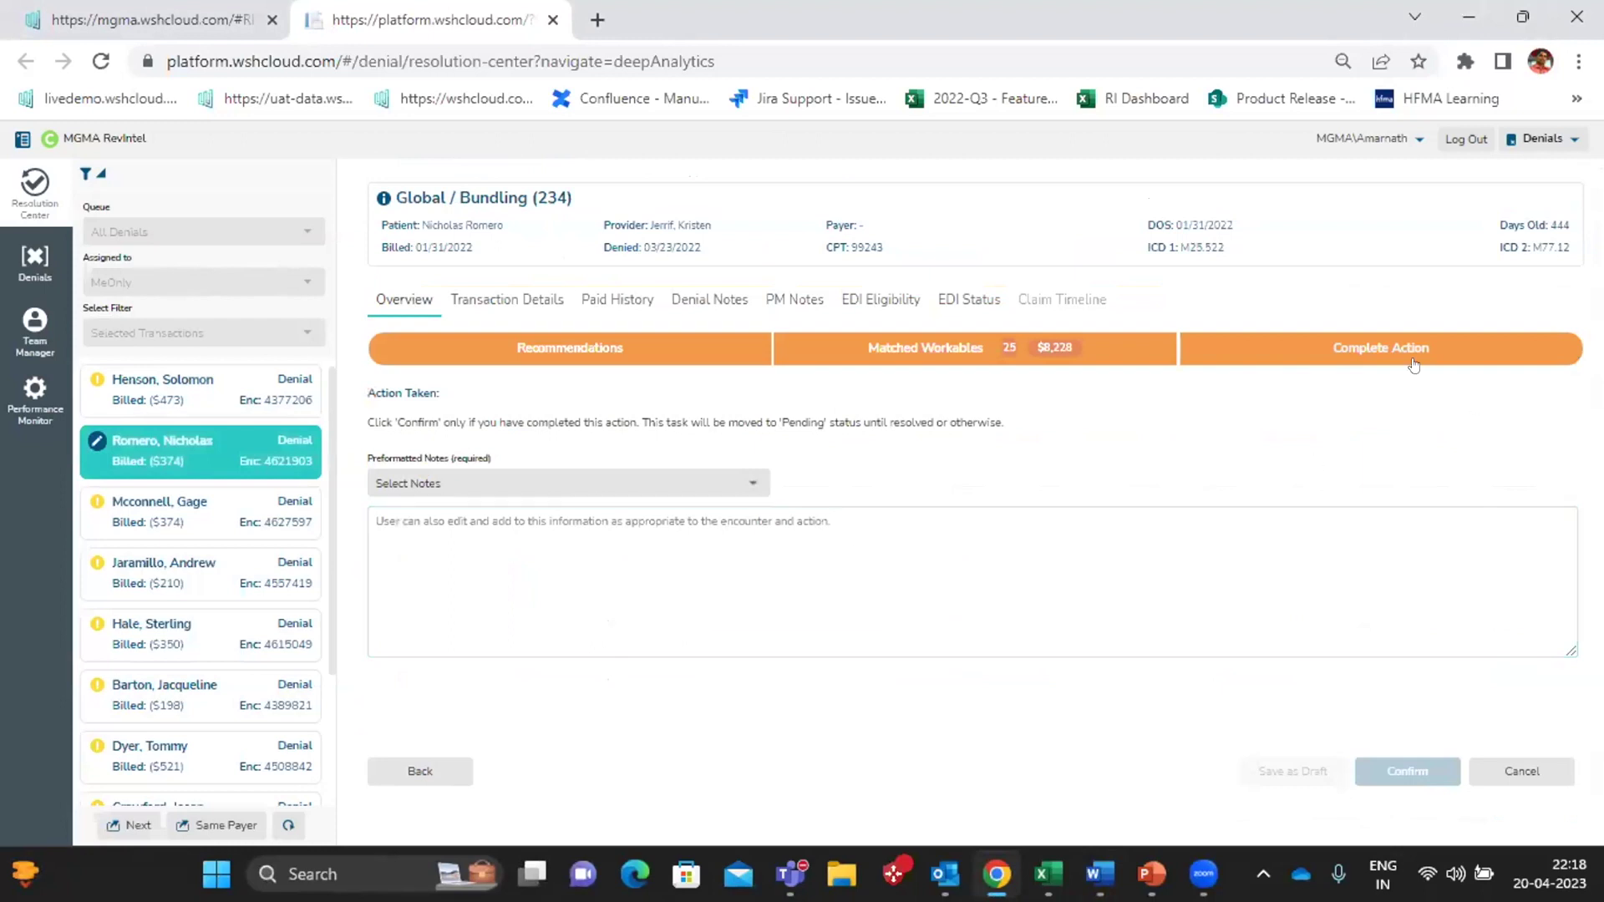
click(704, 489)
click(513, 547)
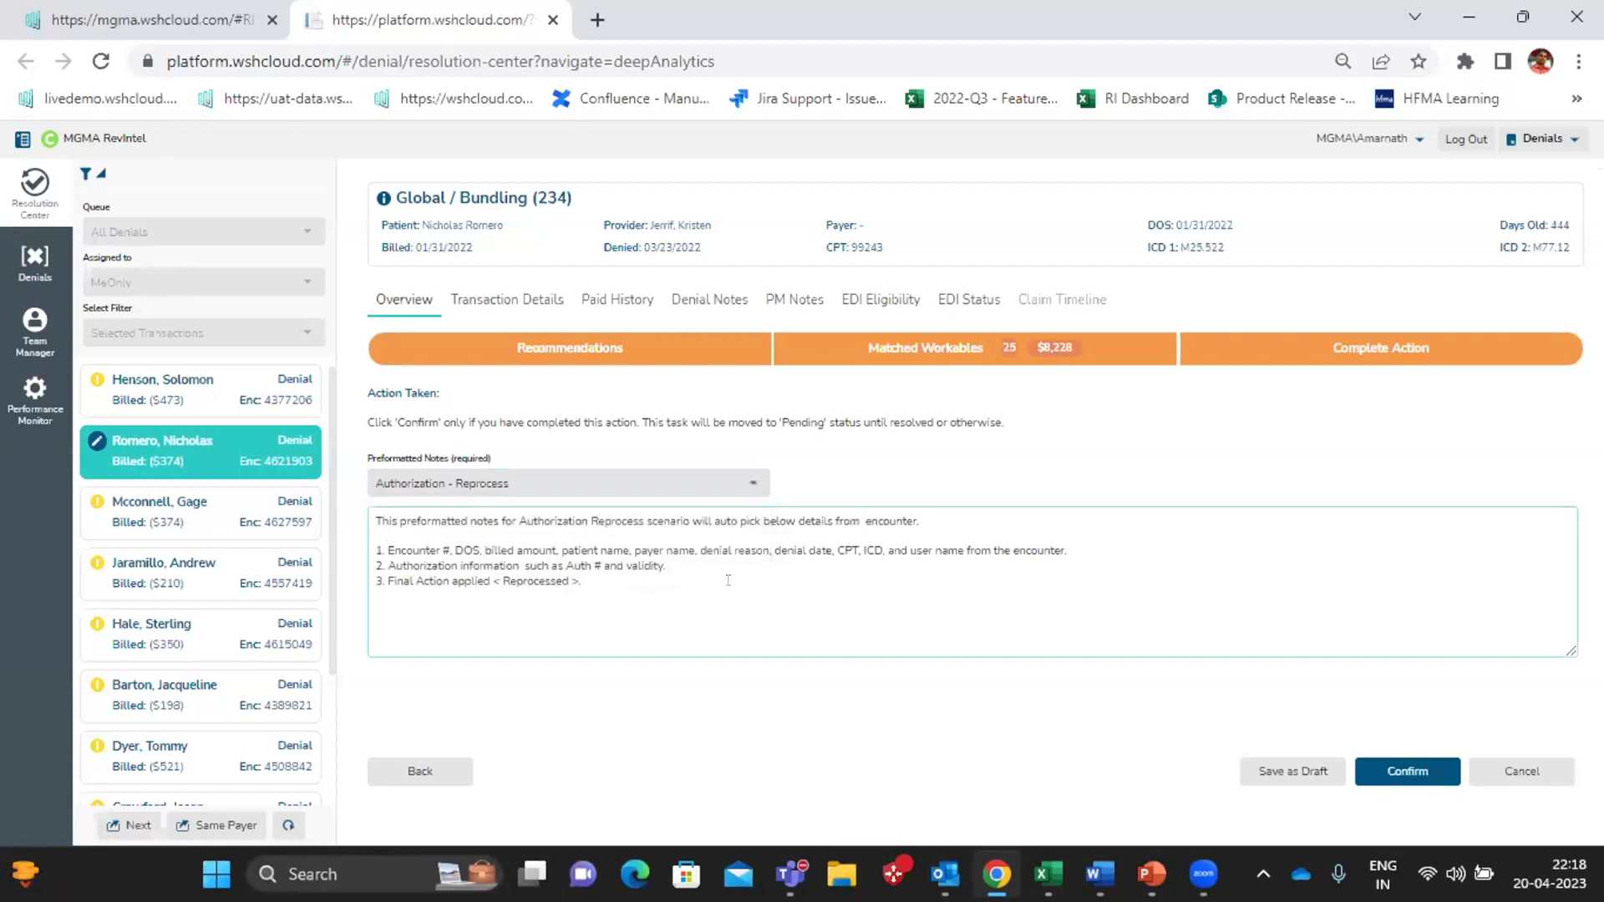
- Review the preformatted Authorization - Reprocess note entered for the Global / Bundling (234) denial, highlighting its text
drag(728, 580, 376, 518)
click(672, 577)
text(.)
key(ctrl+a)
click(802, 597)
click(1421, 781)
- Look at the RevIntel Dashboard and return to the Global / Bundling (234) denial in the Resolution Center
click(142, 19)
click(1248, 217)
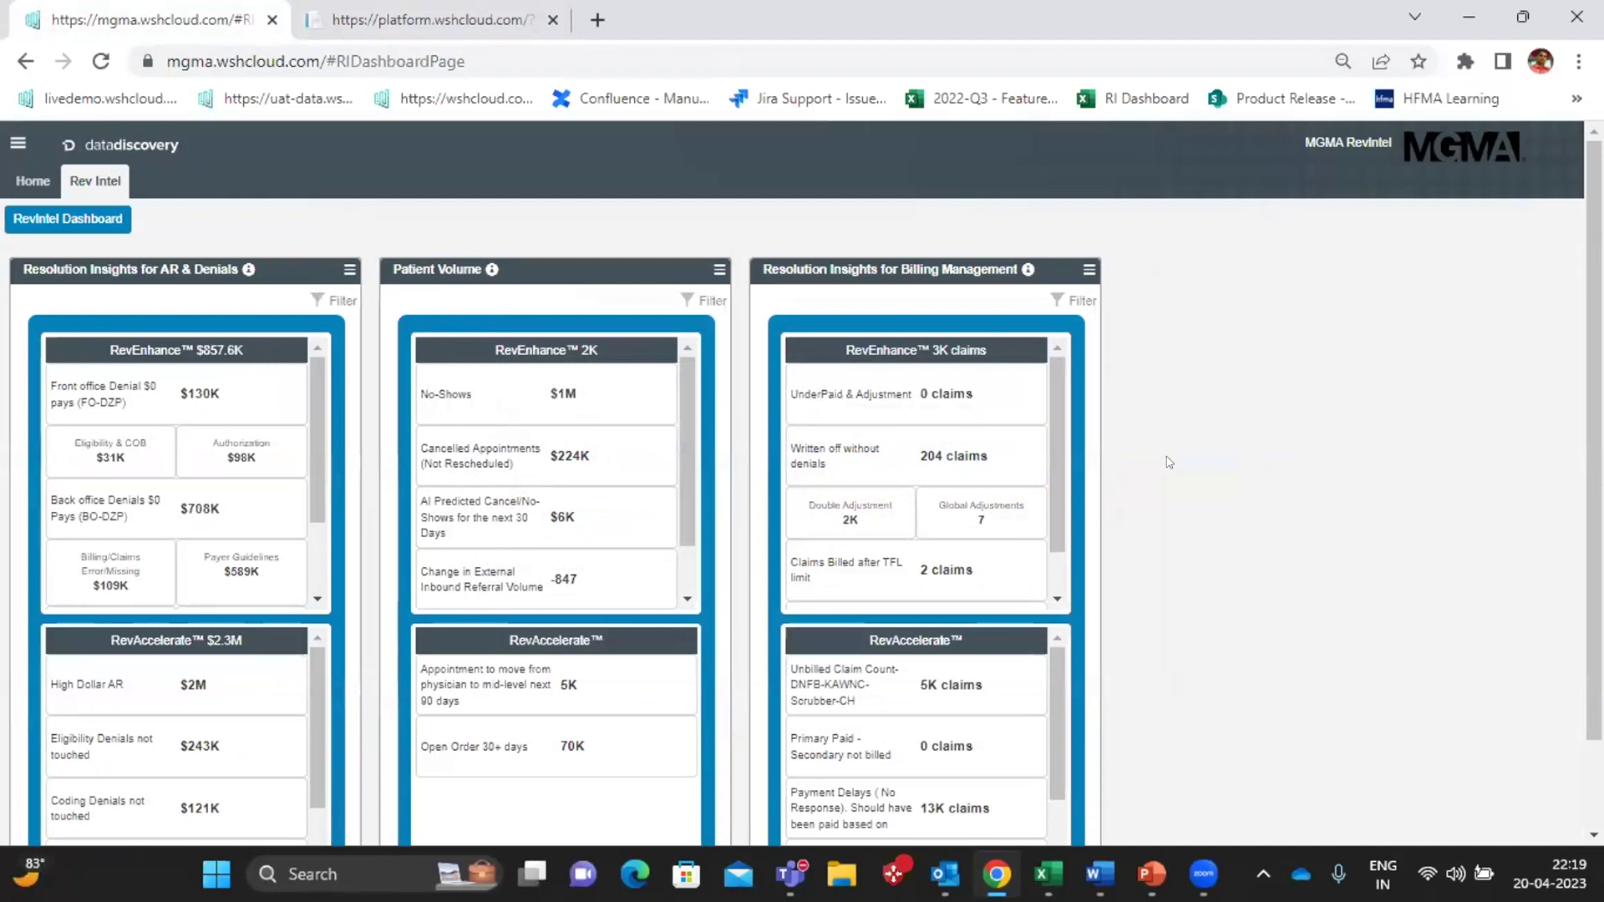
click(430, 19)
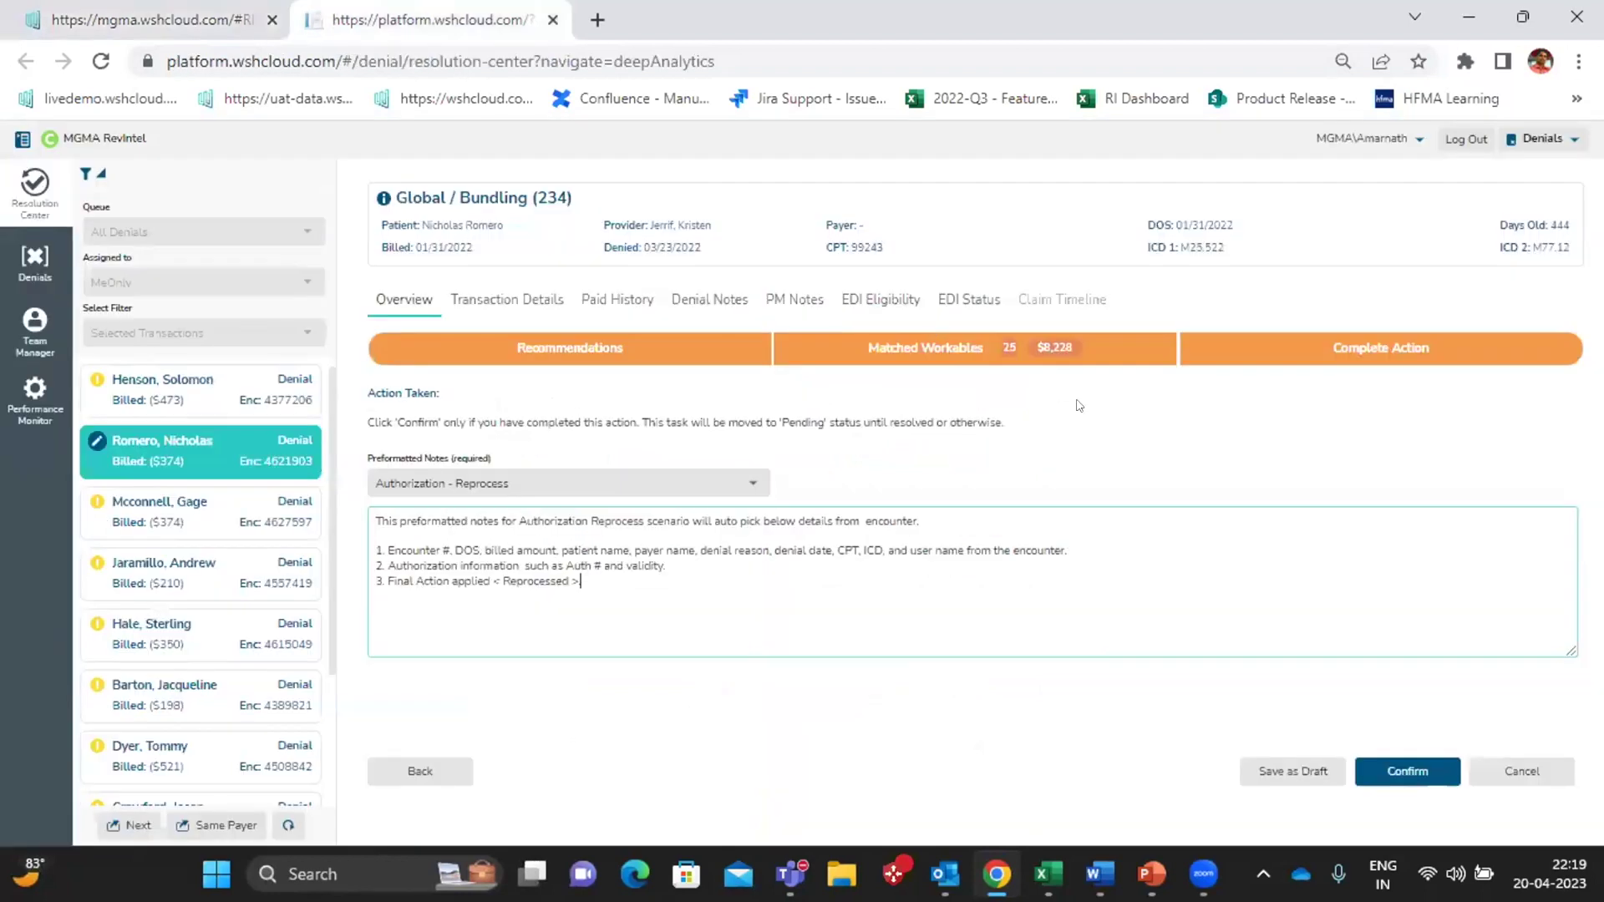
- Cancel the Complete Action for the denial and highlight the ReBill predicted success rate in the AI recommendations
click(1497, 769)
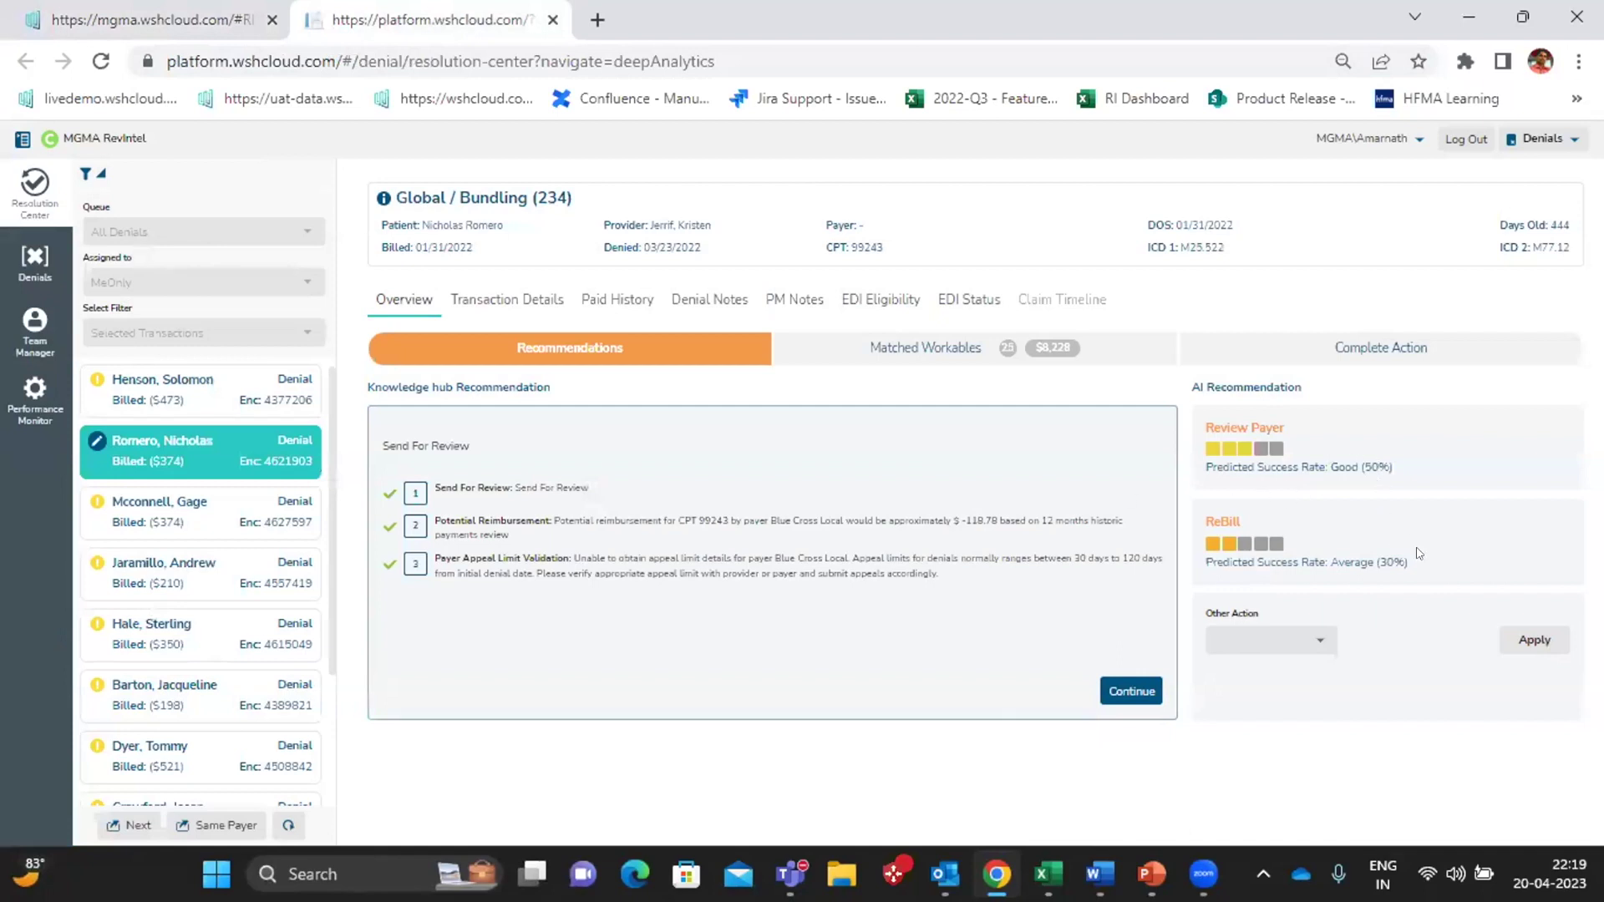
drag(1421, 566, 1202, 570)
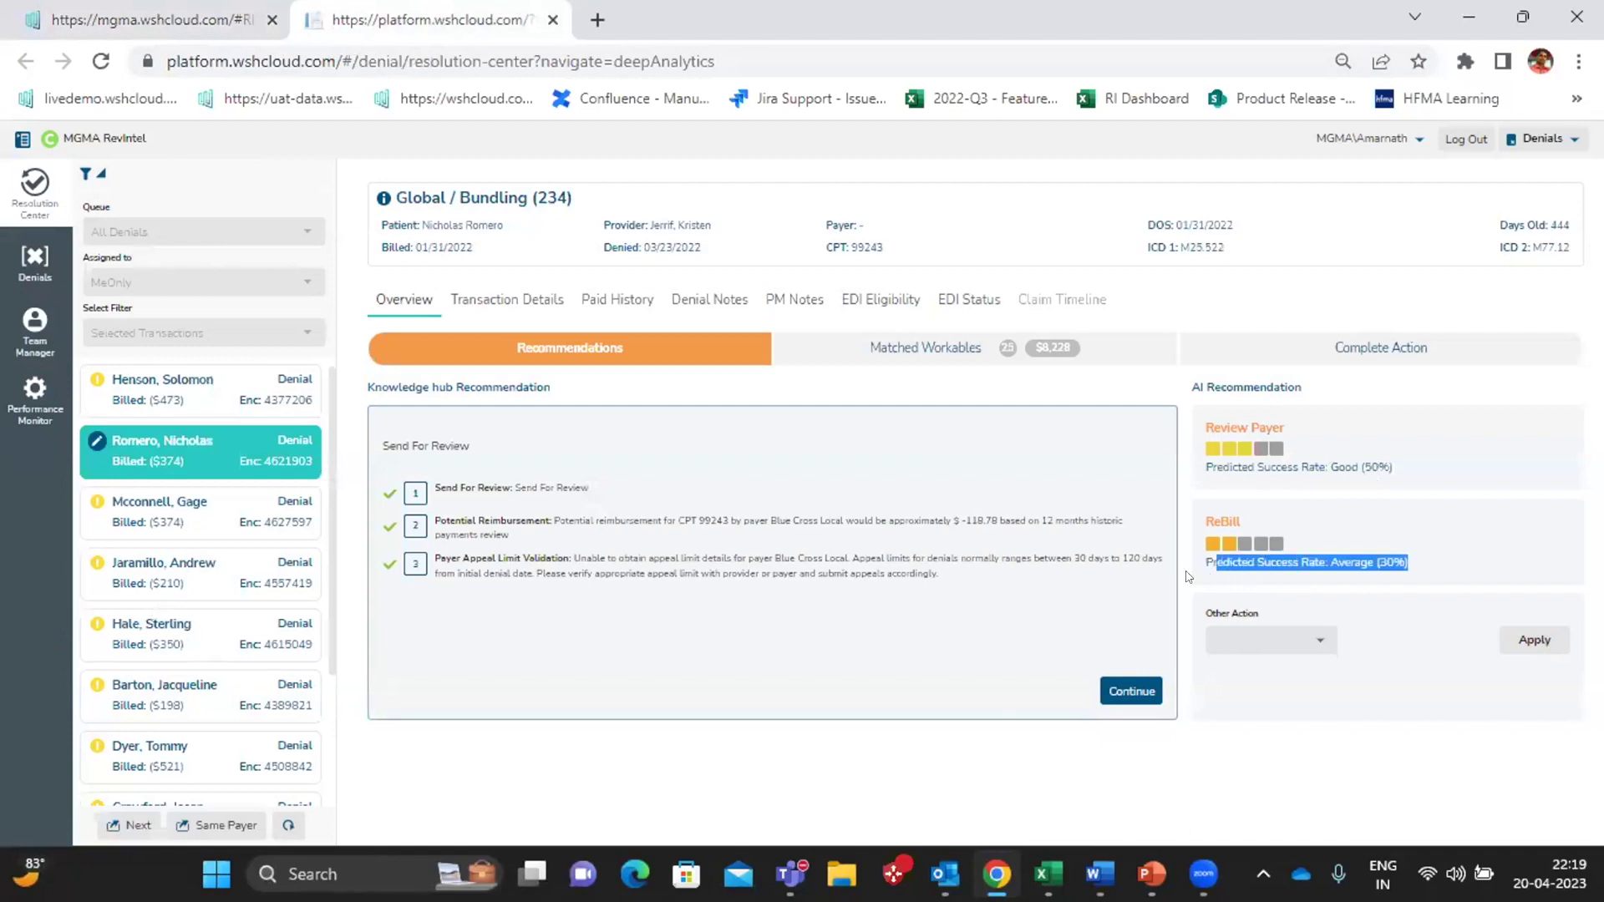
click(1437, 555)
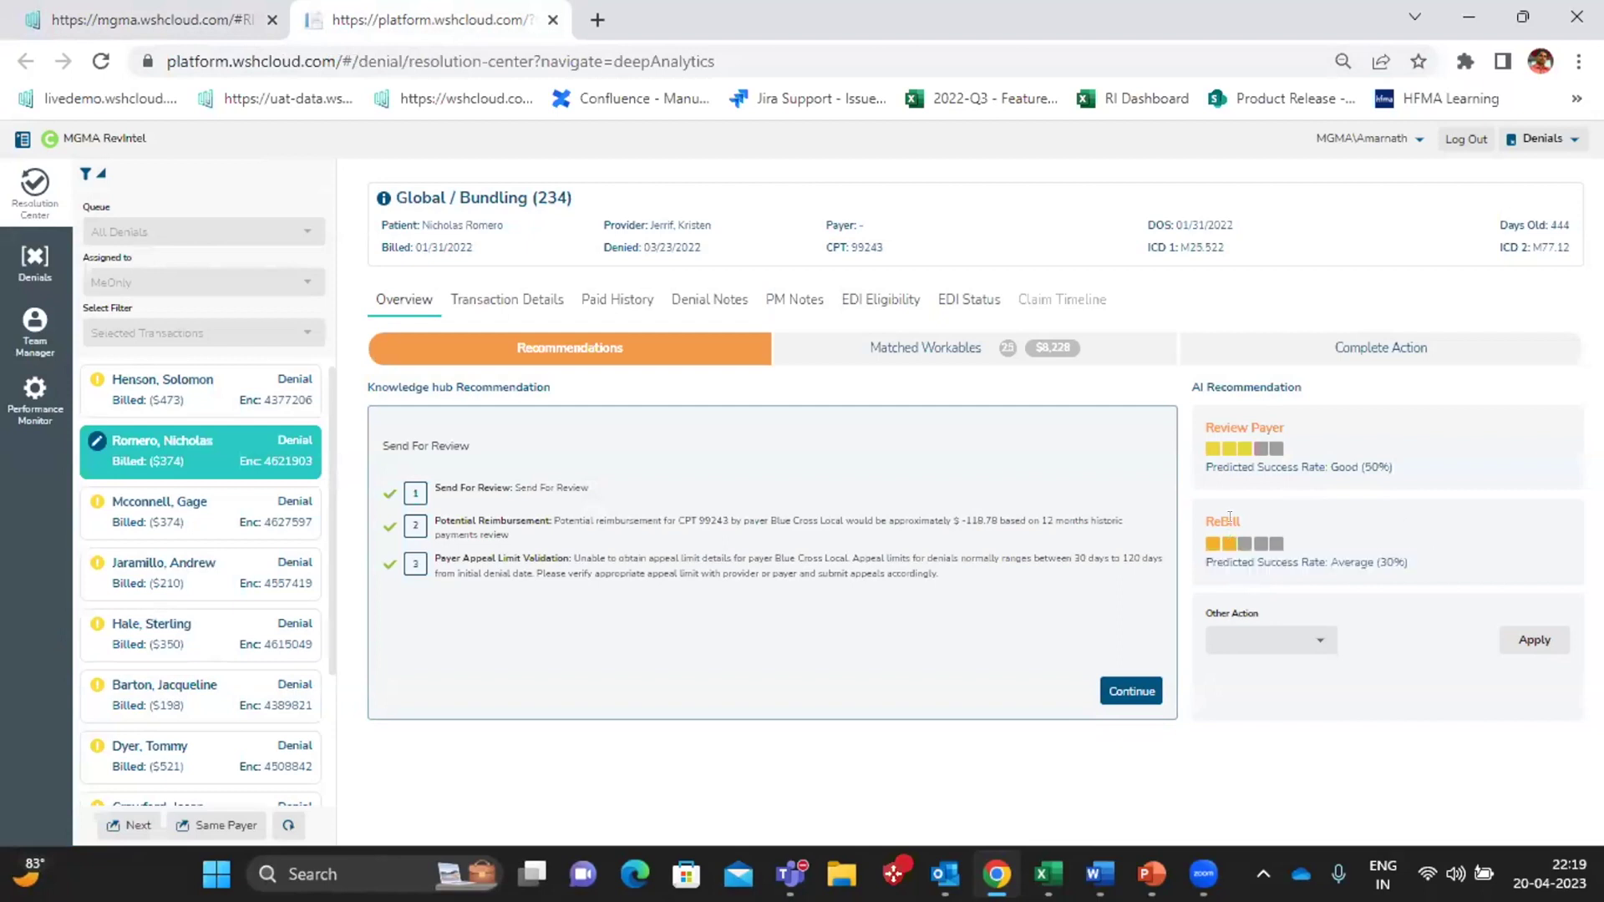
drag(1420, 563, 1193, 574)
click(1472, 552)
- Highlight the Review Payer recommendation and its predicted success rate in the AI recommendations
drag(1401, 467, 1205, 468)
click(1457, 524)
drag(1420, 478, 1191, 424)
click(1470, 447)
- Close the Resolution Center and apply a different View Data As selection on the RevIntel Dashboard
key(ctrl+w)
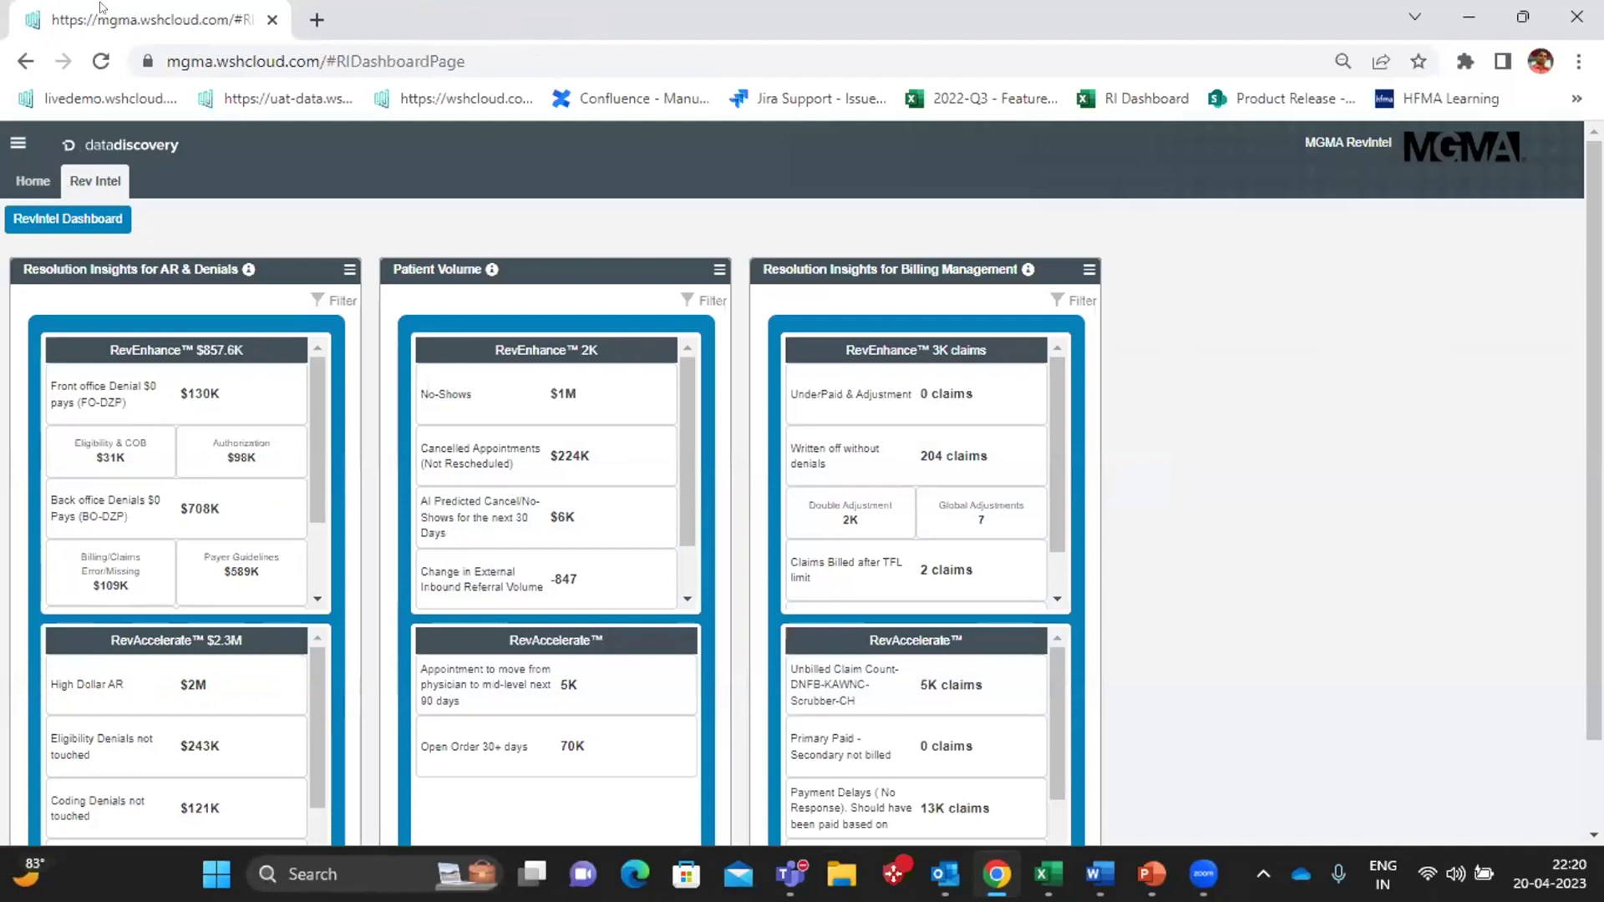
click(18, 143)
click(84, 288)
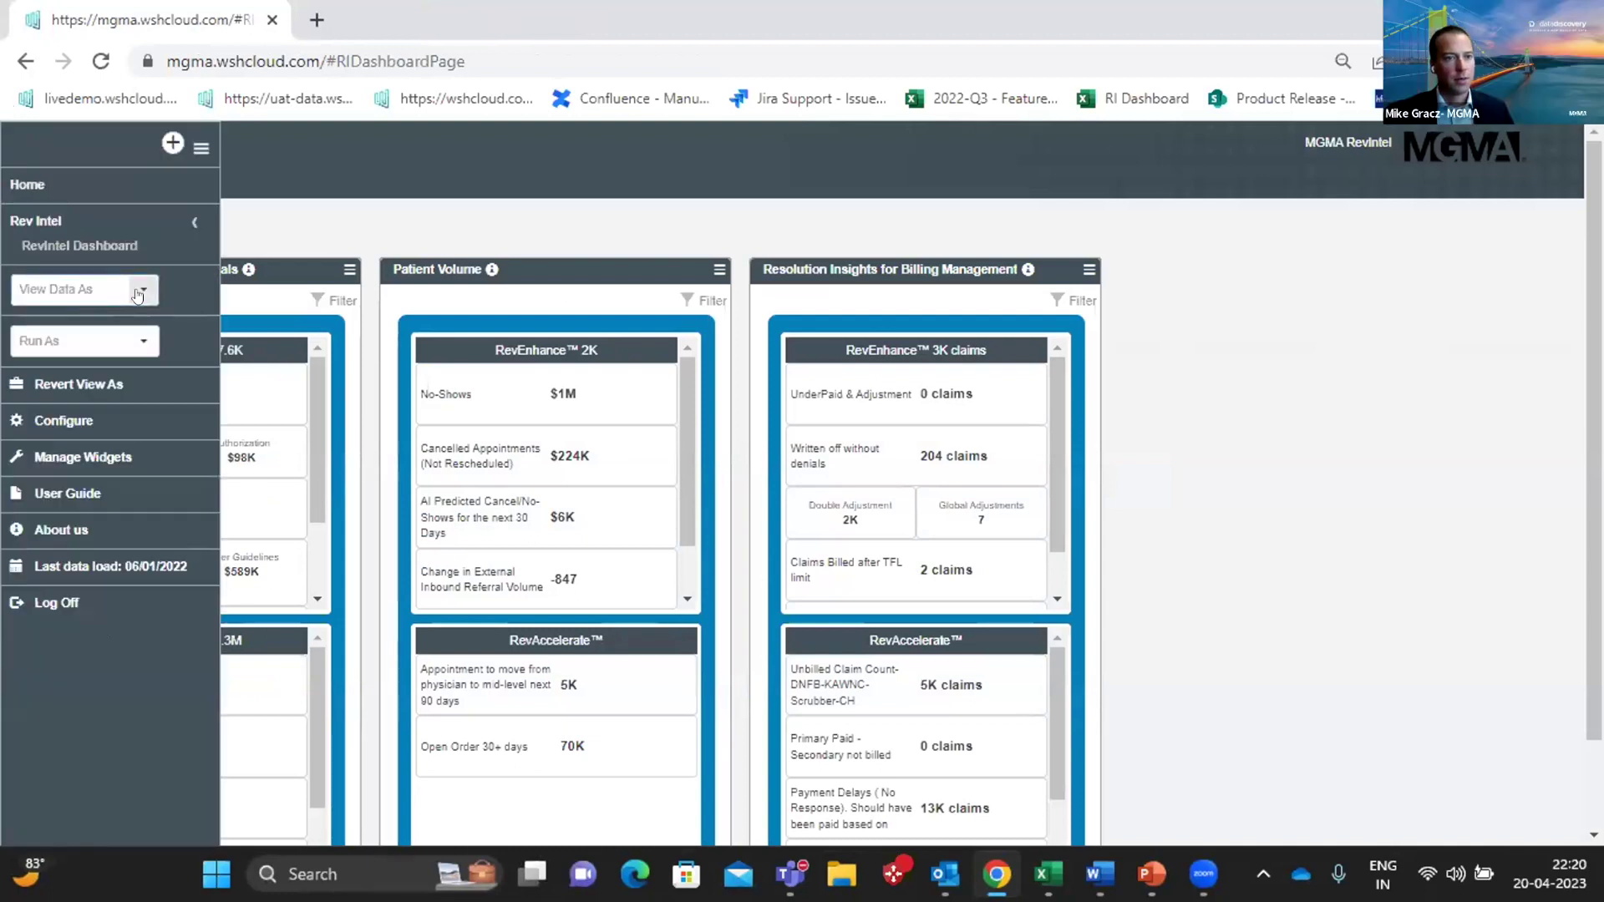
key(Down)
key(Return)
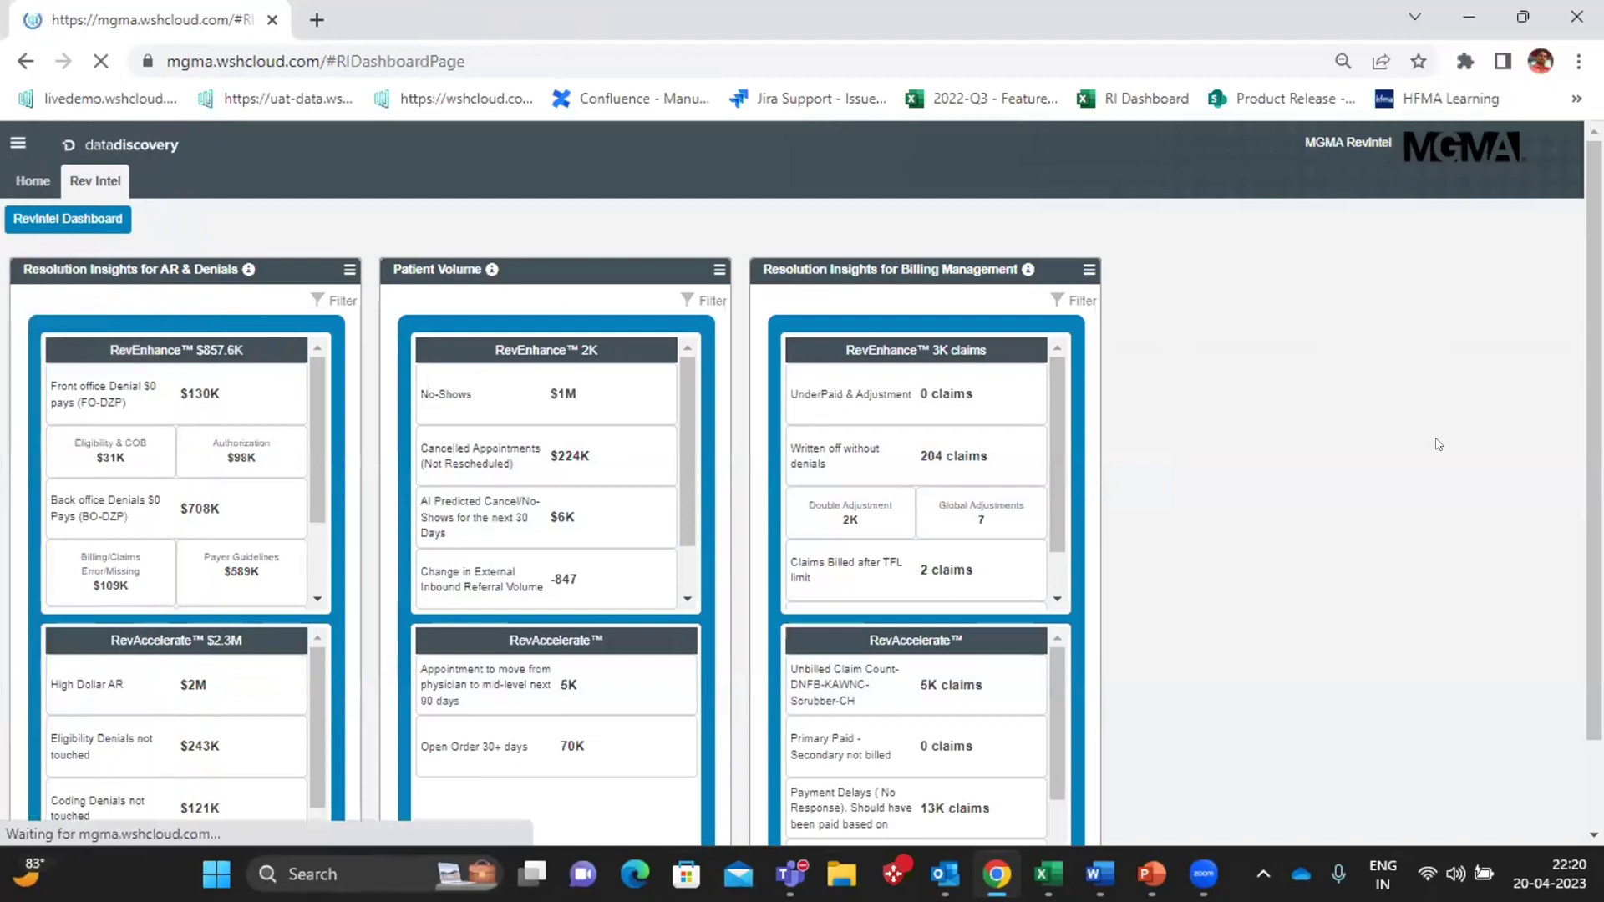